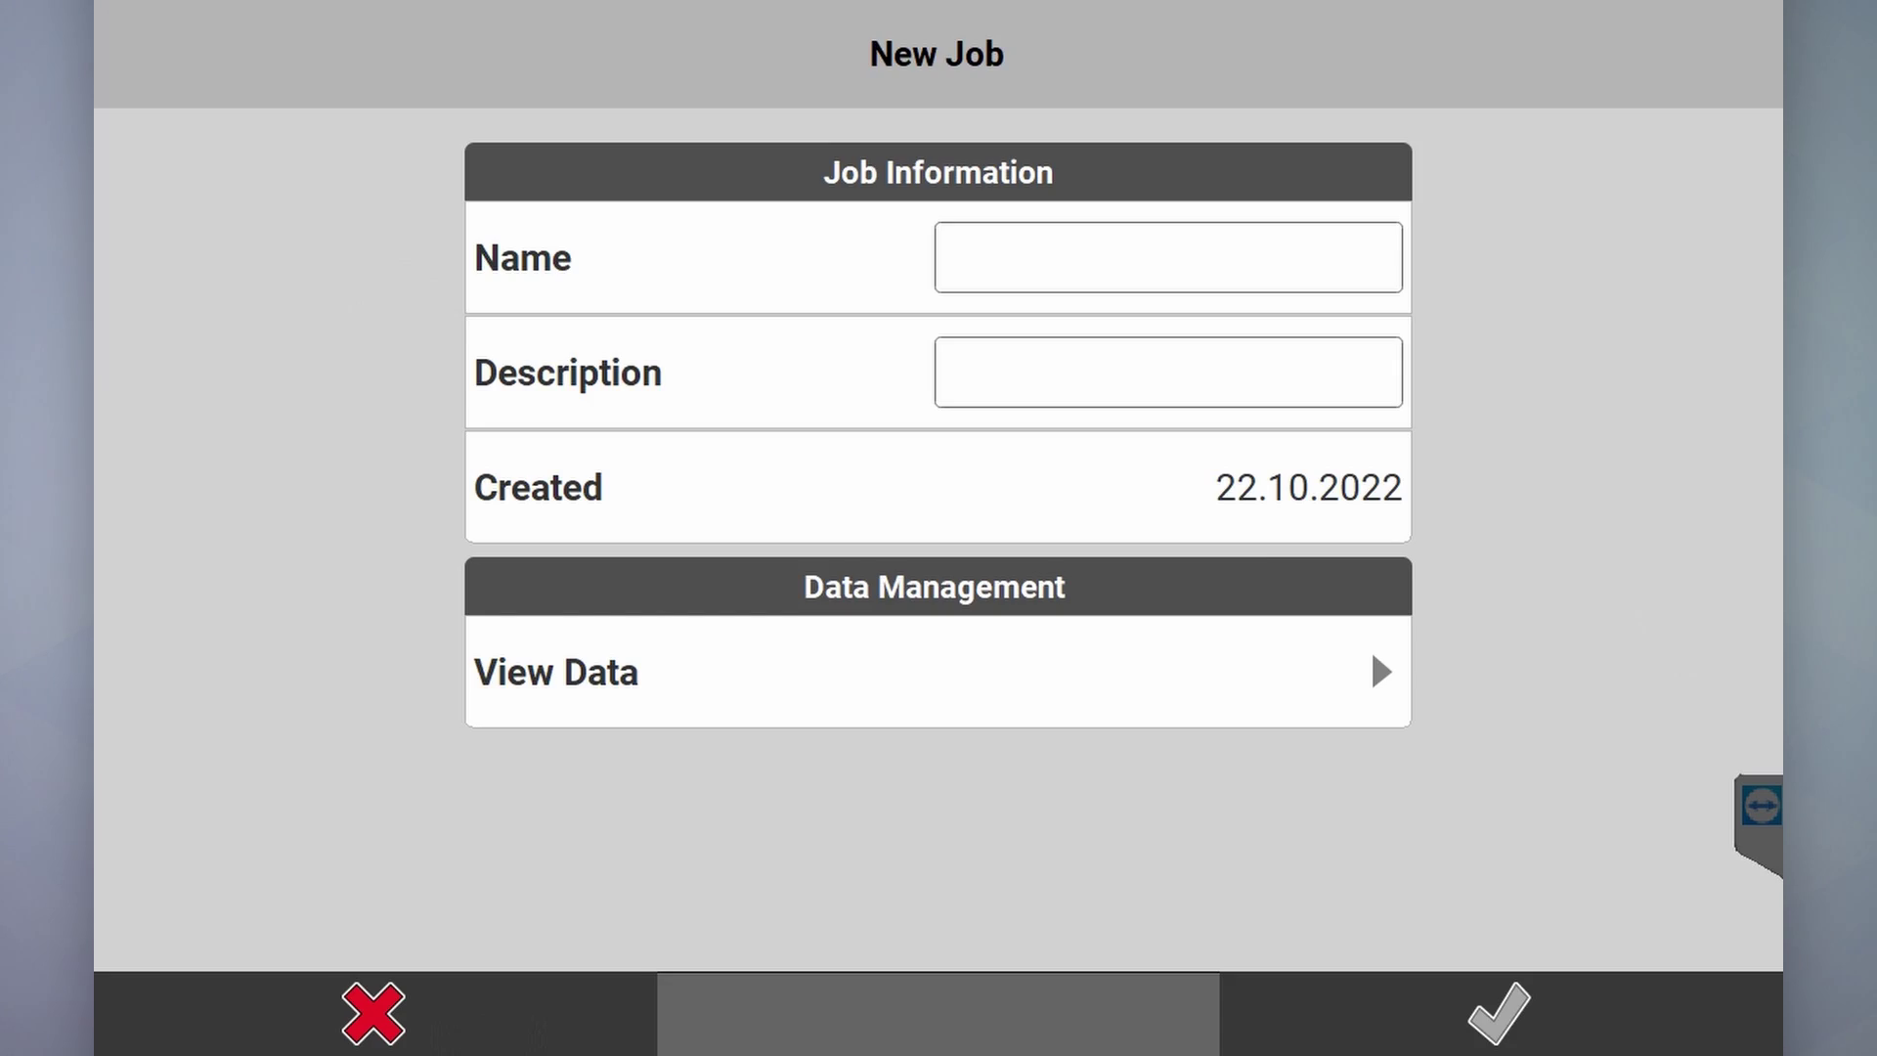
Step: Create a new job named SETUP SKETCH
click(1168, 256)
text(SETUP)
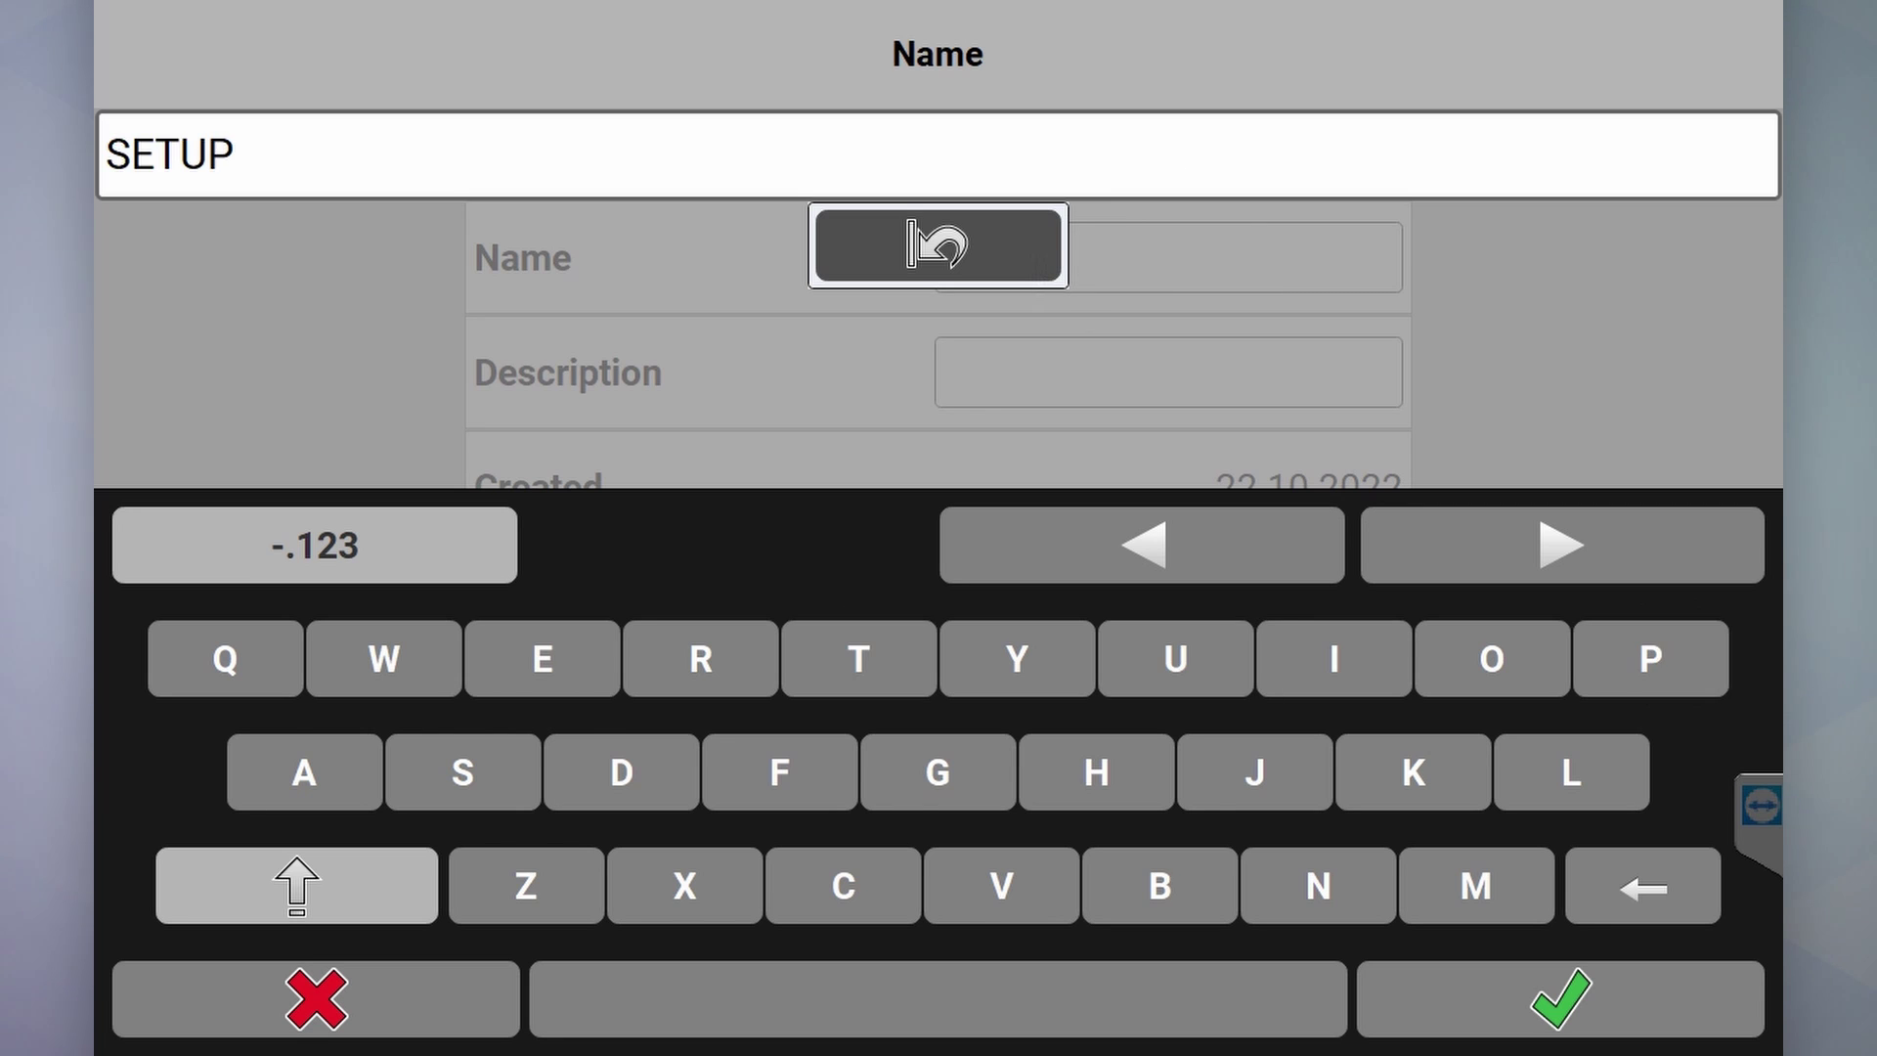
click(315, 544)
click(314, 545)
text(SKETCH)
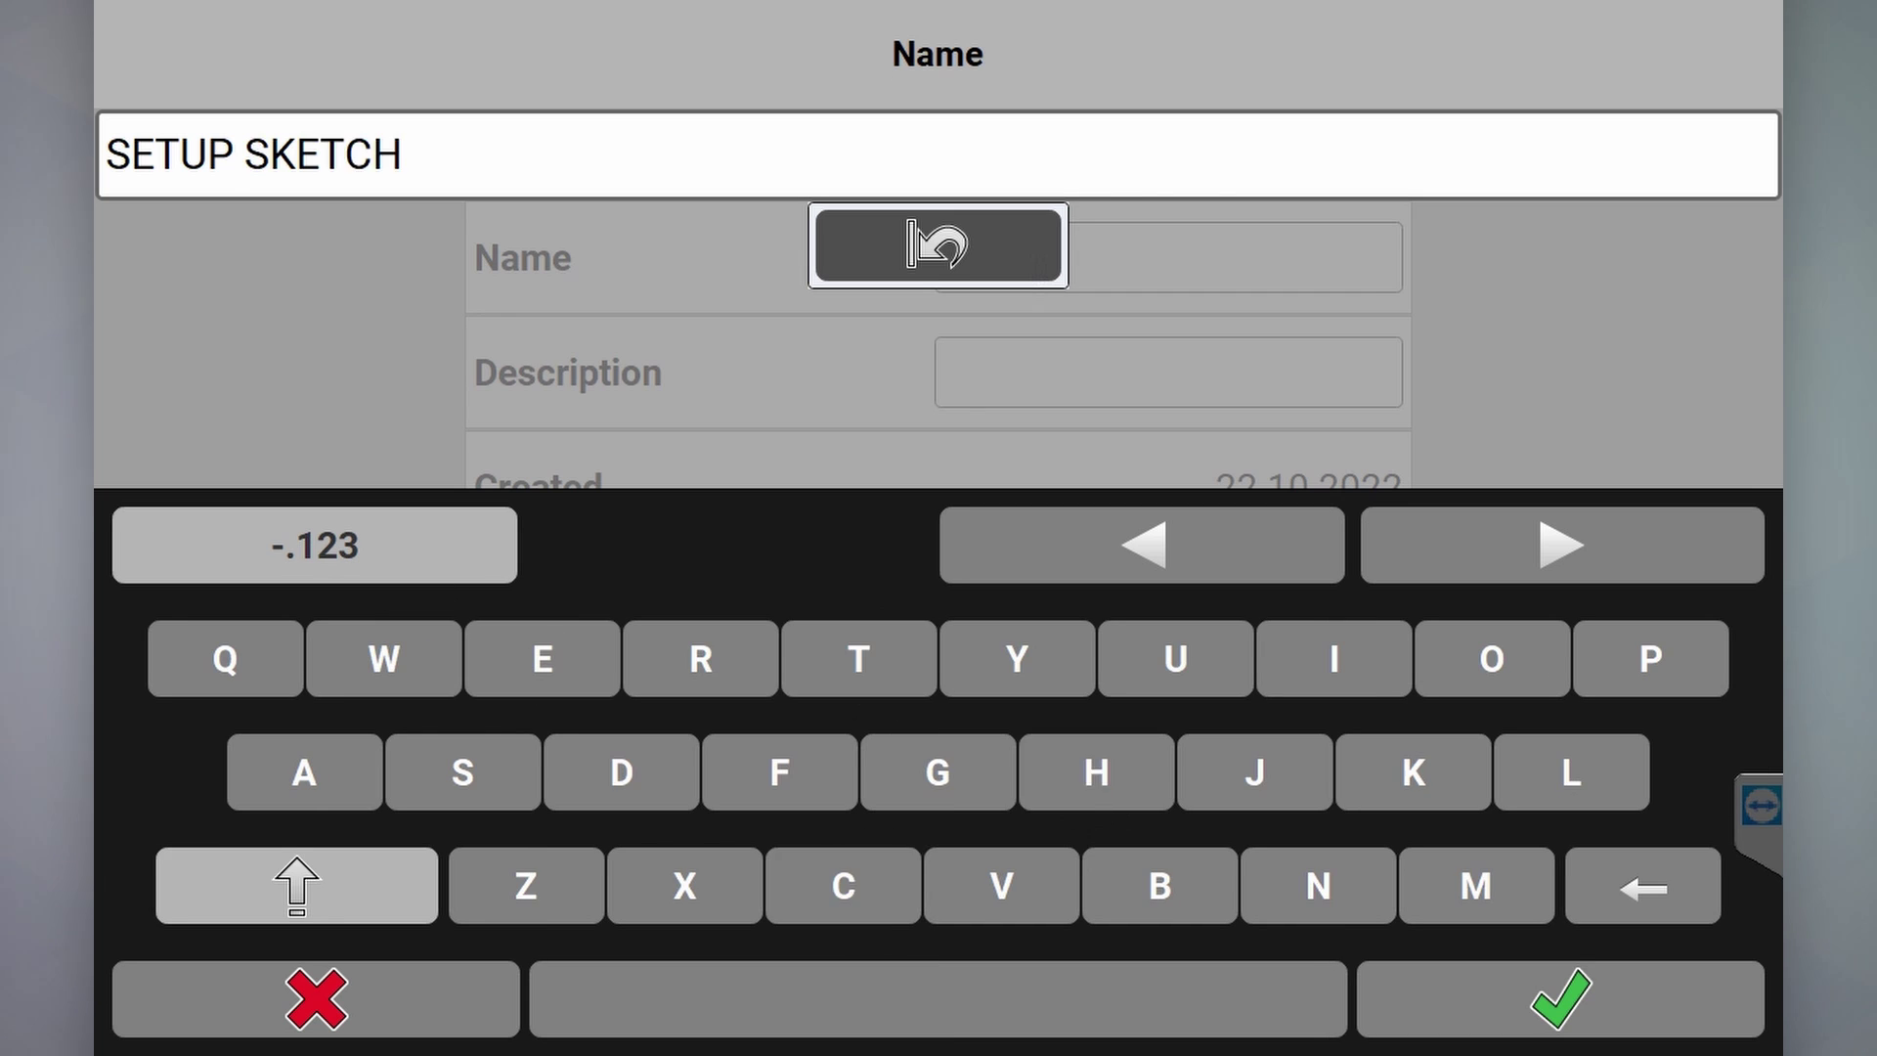
click(1560, 998)
click(1560, 998)
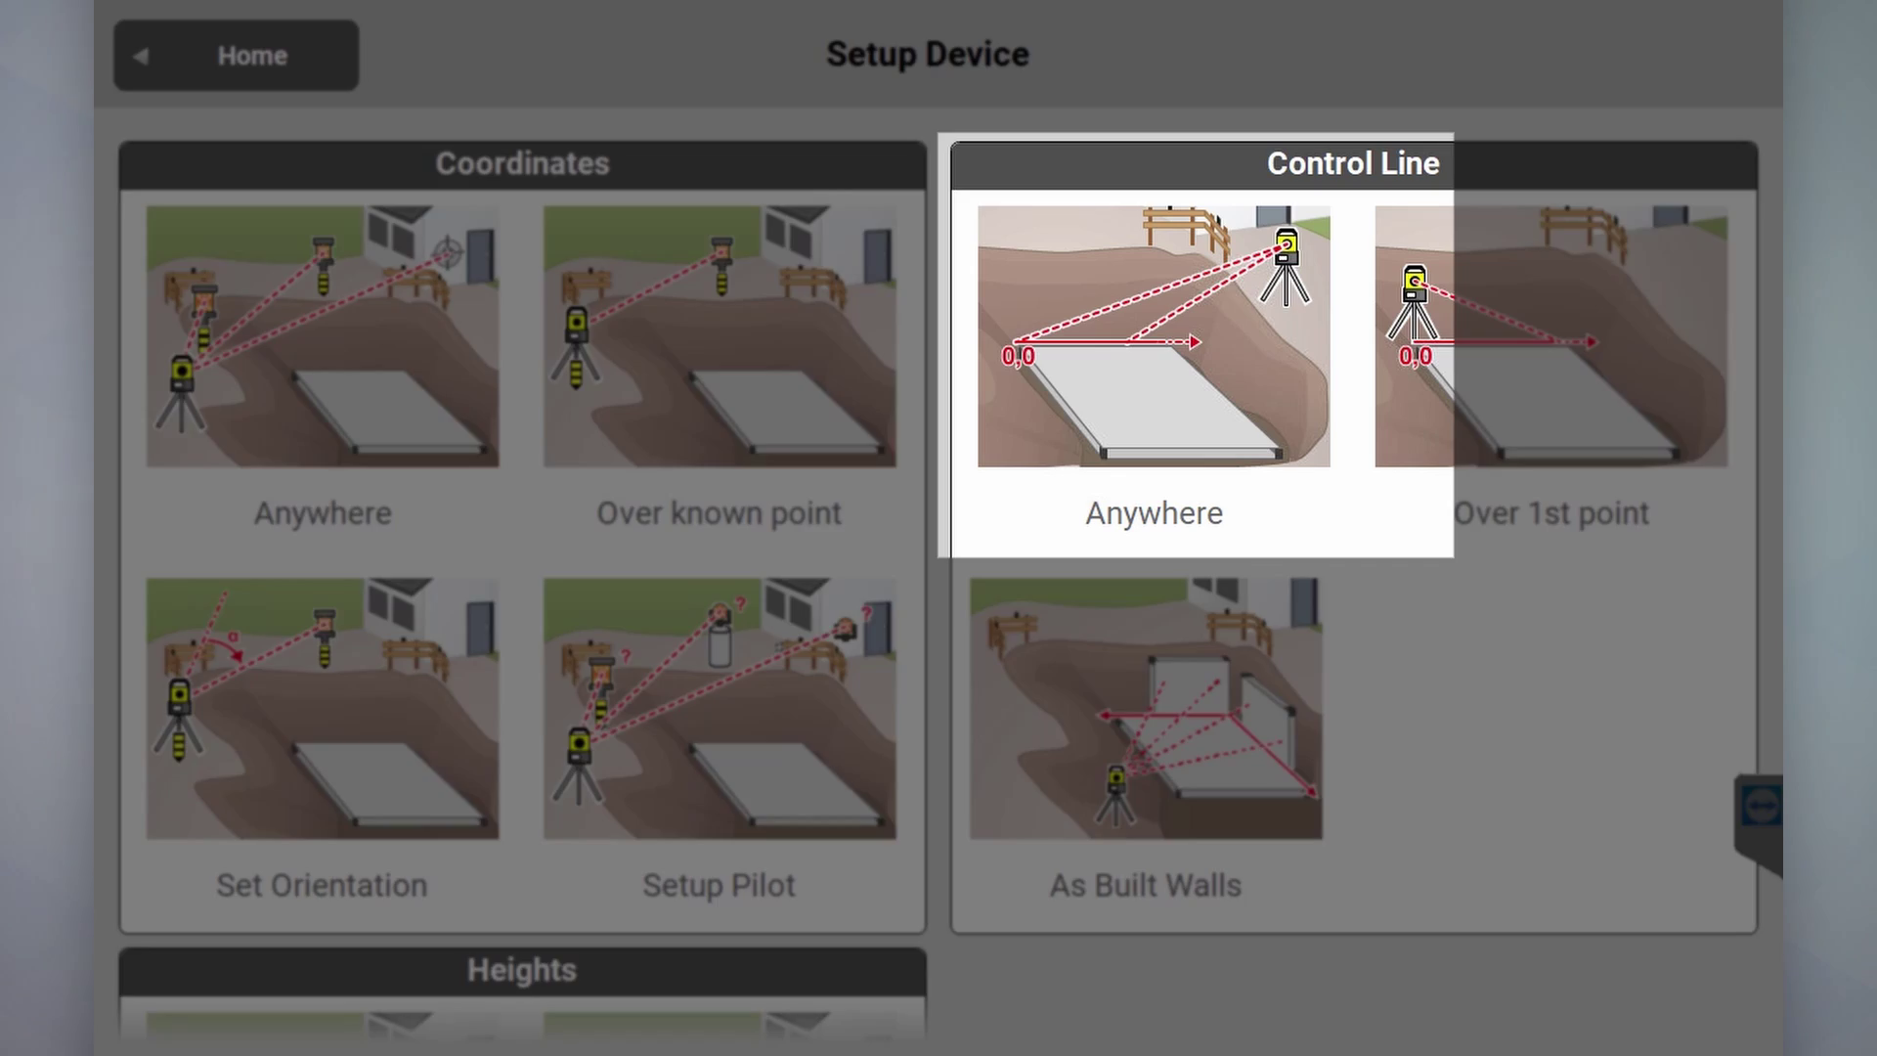
Step: Start the Control Line setup from anywhere and switch the measuring target to a prism
click(1153, 375)
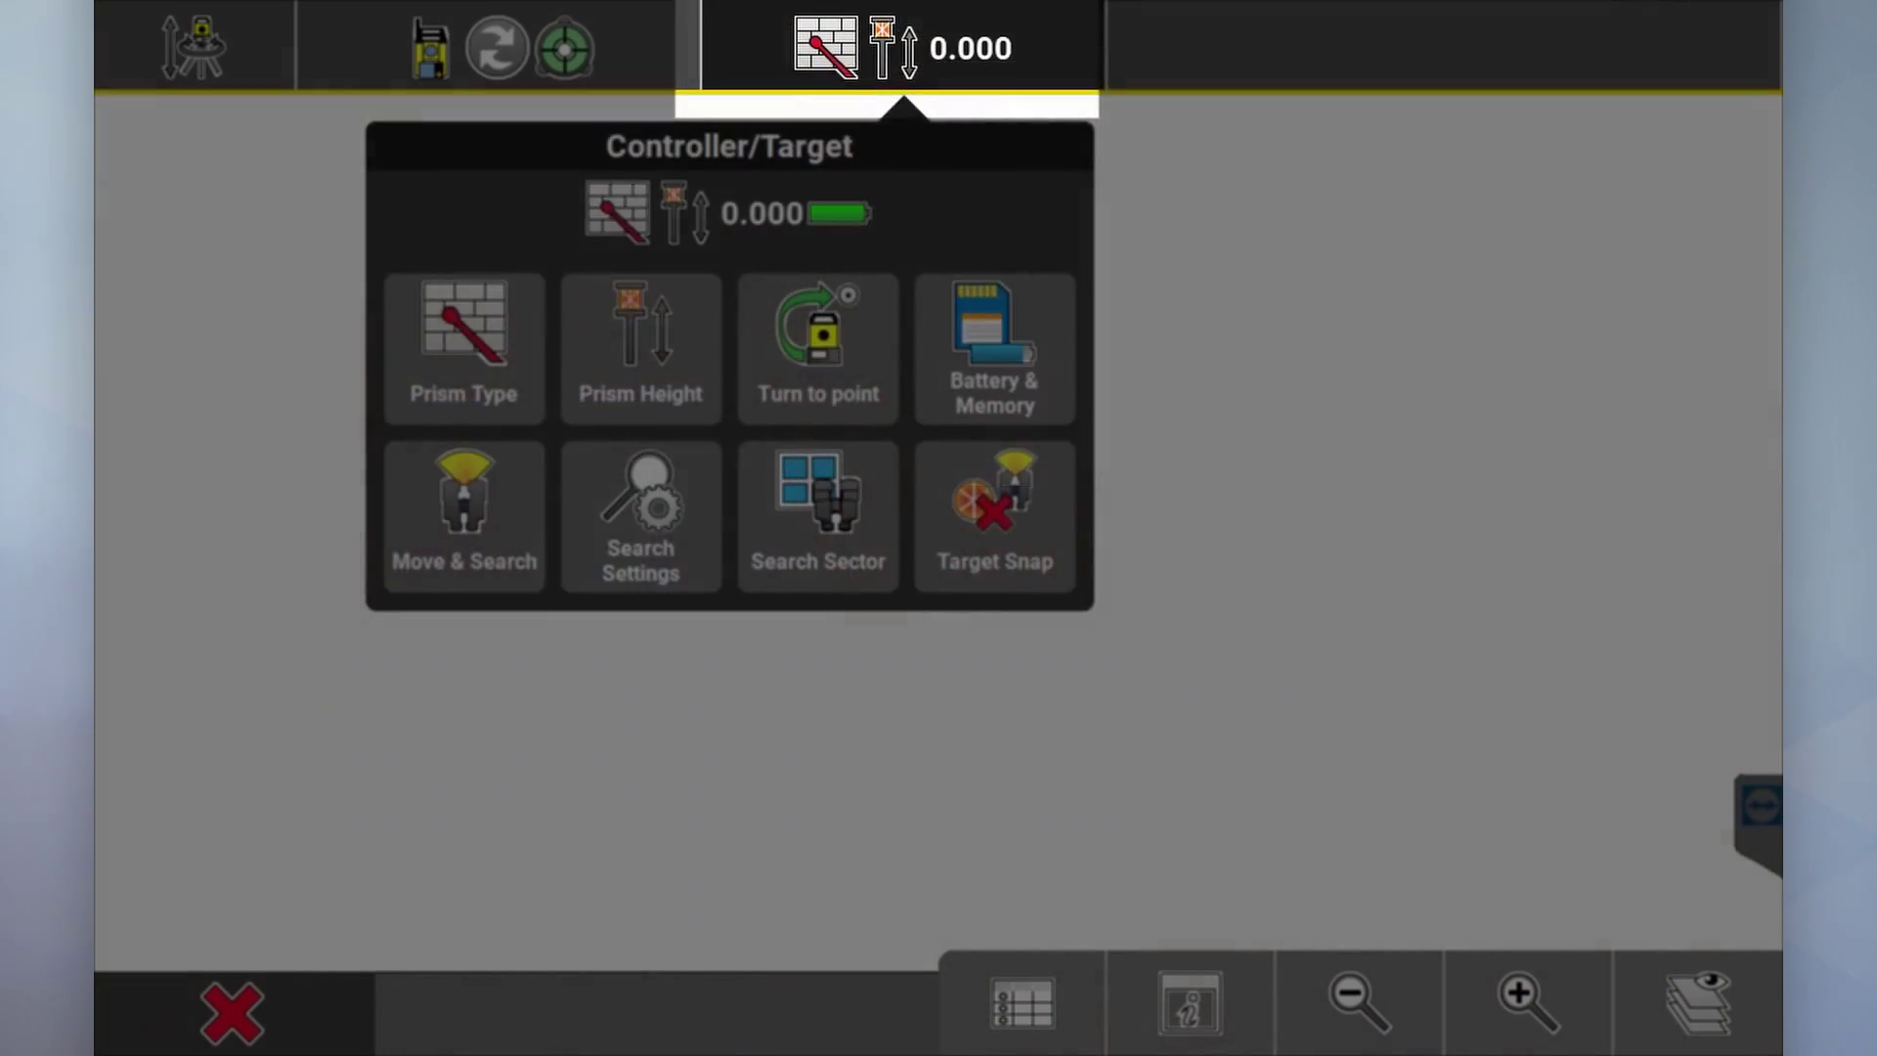
click(885, 51)
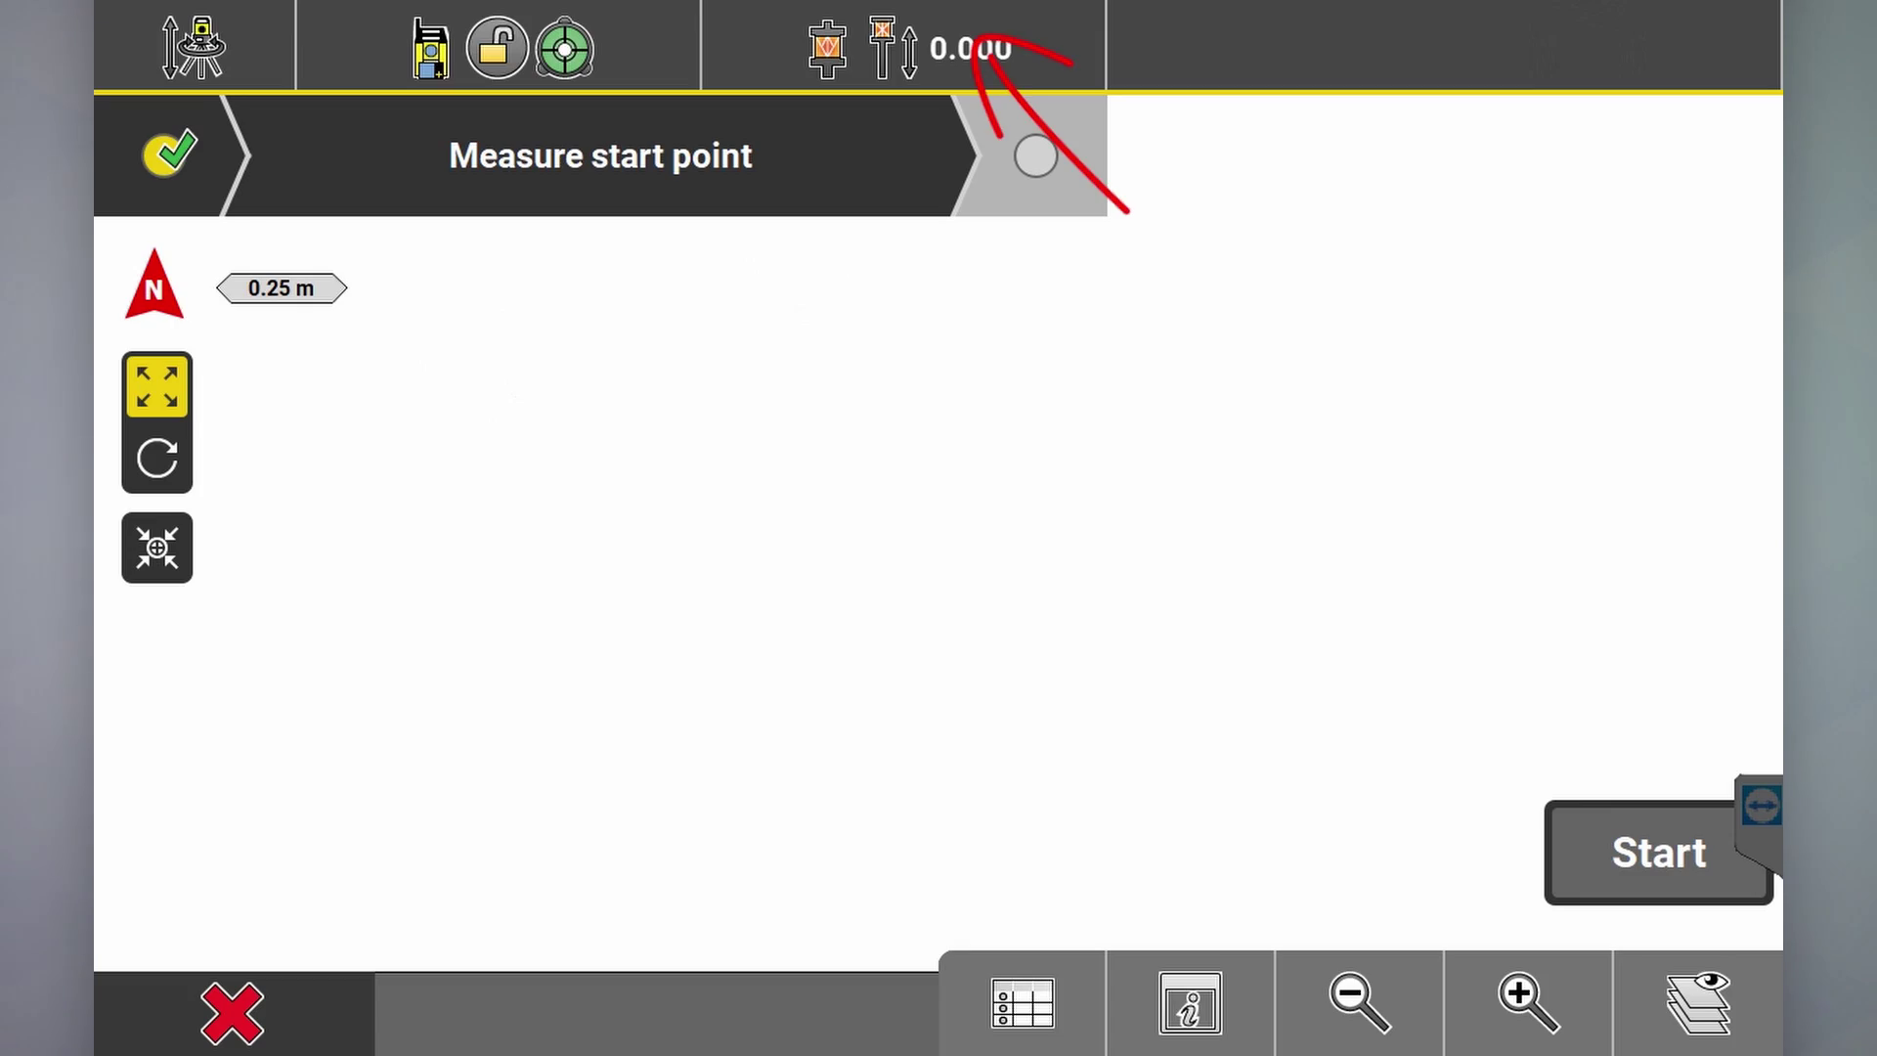
click(904, 46)
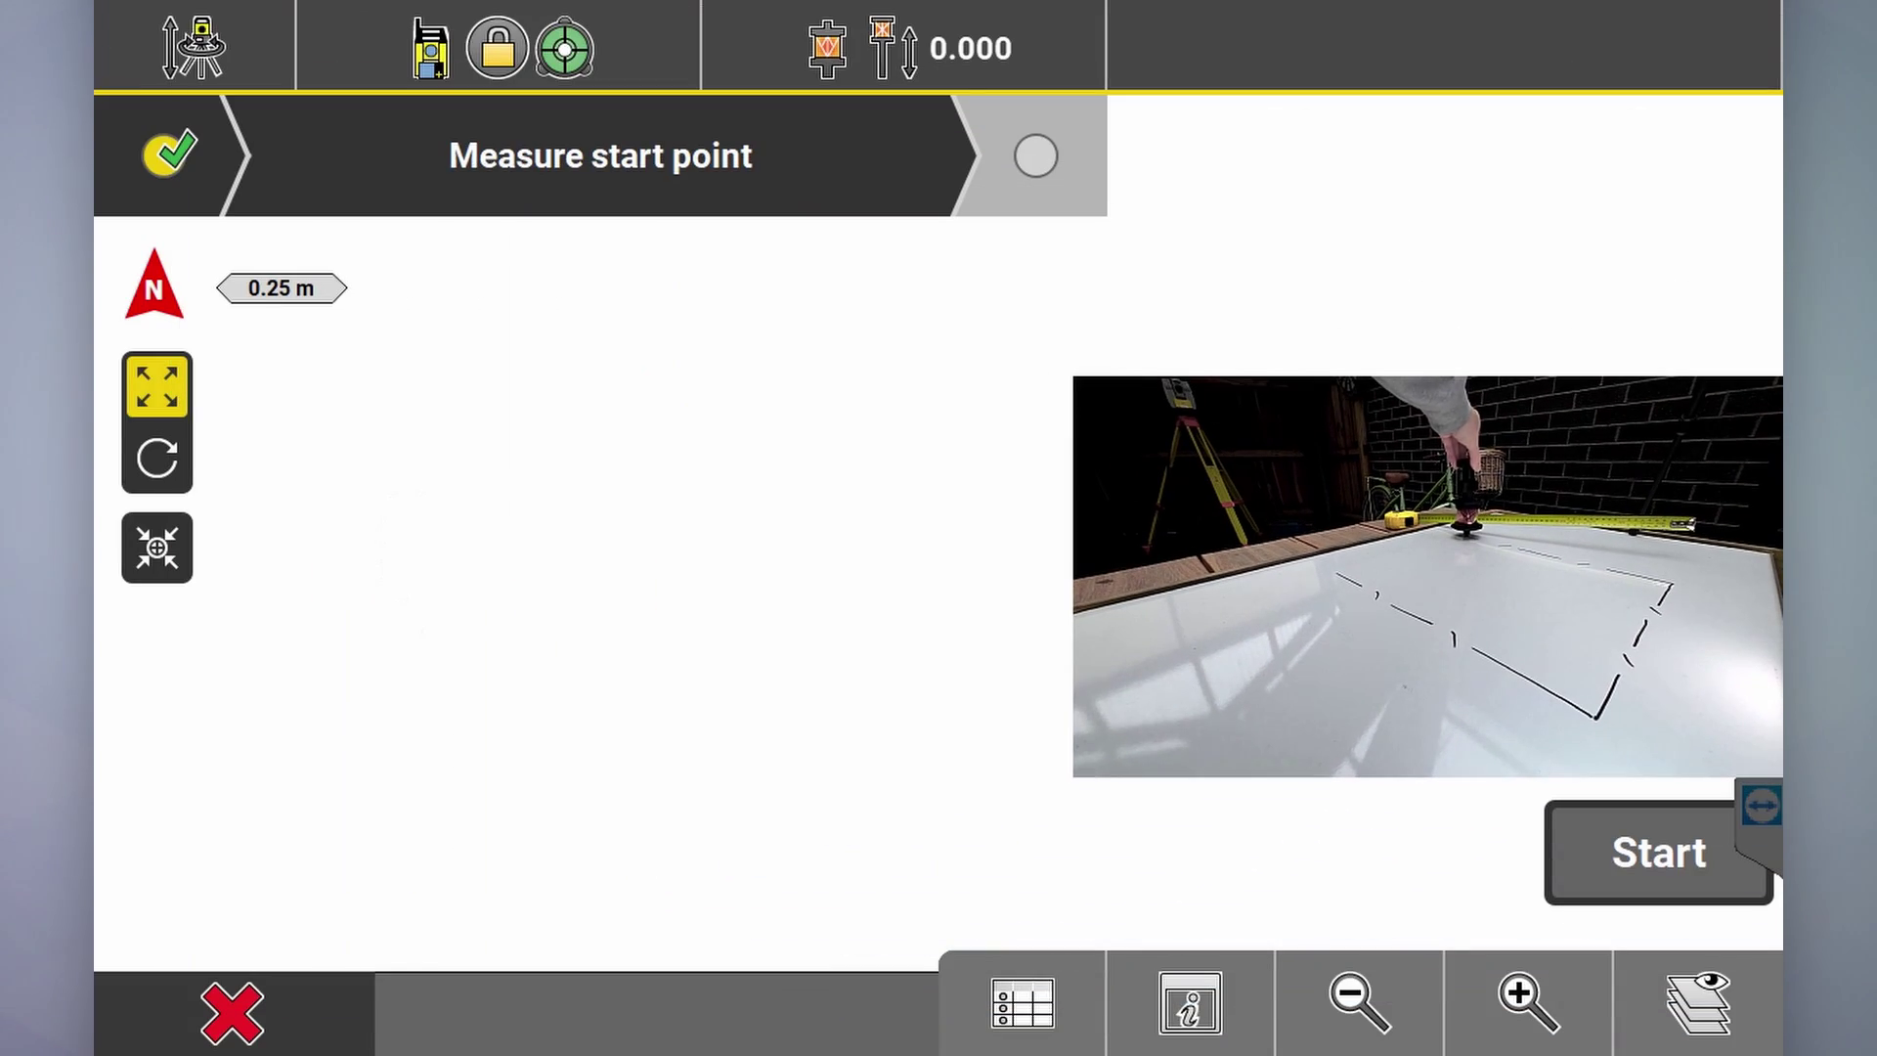
Step: Measure and store the start point of the control line
key(Return)
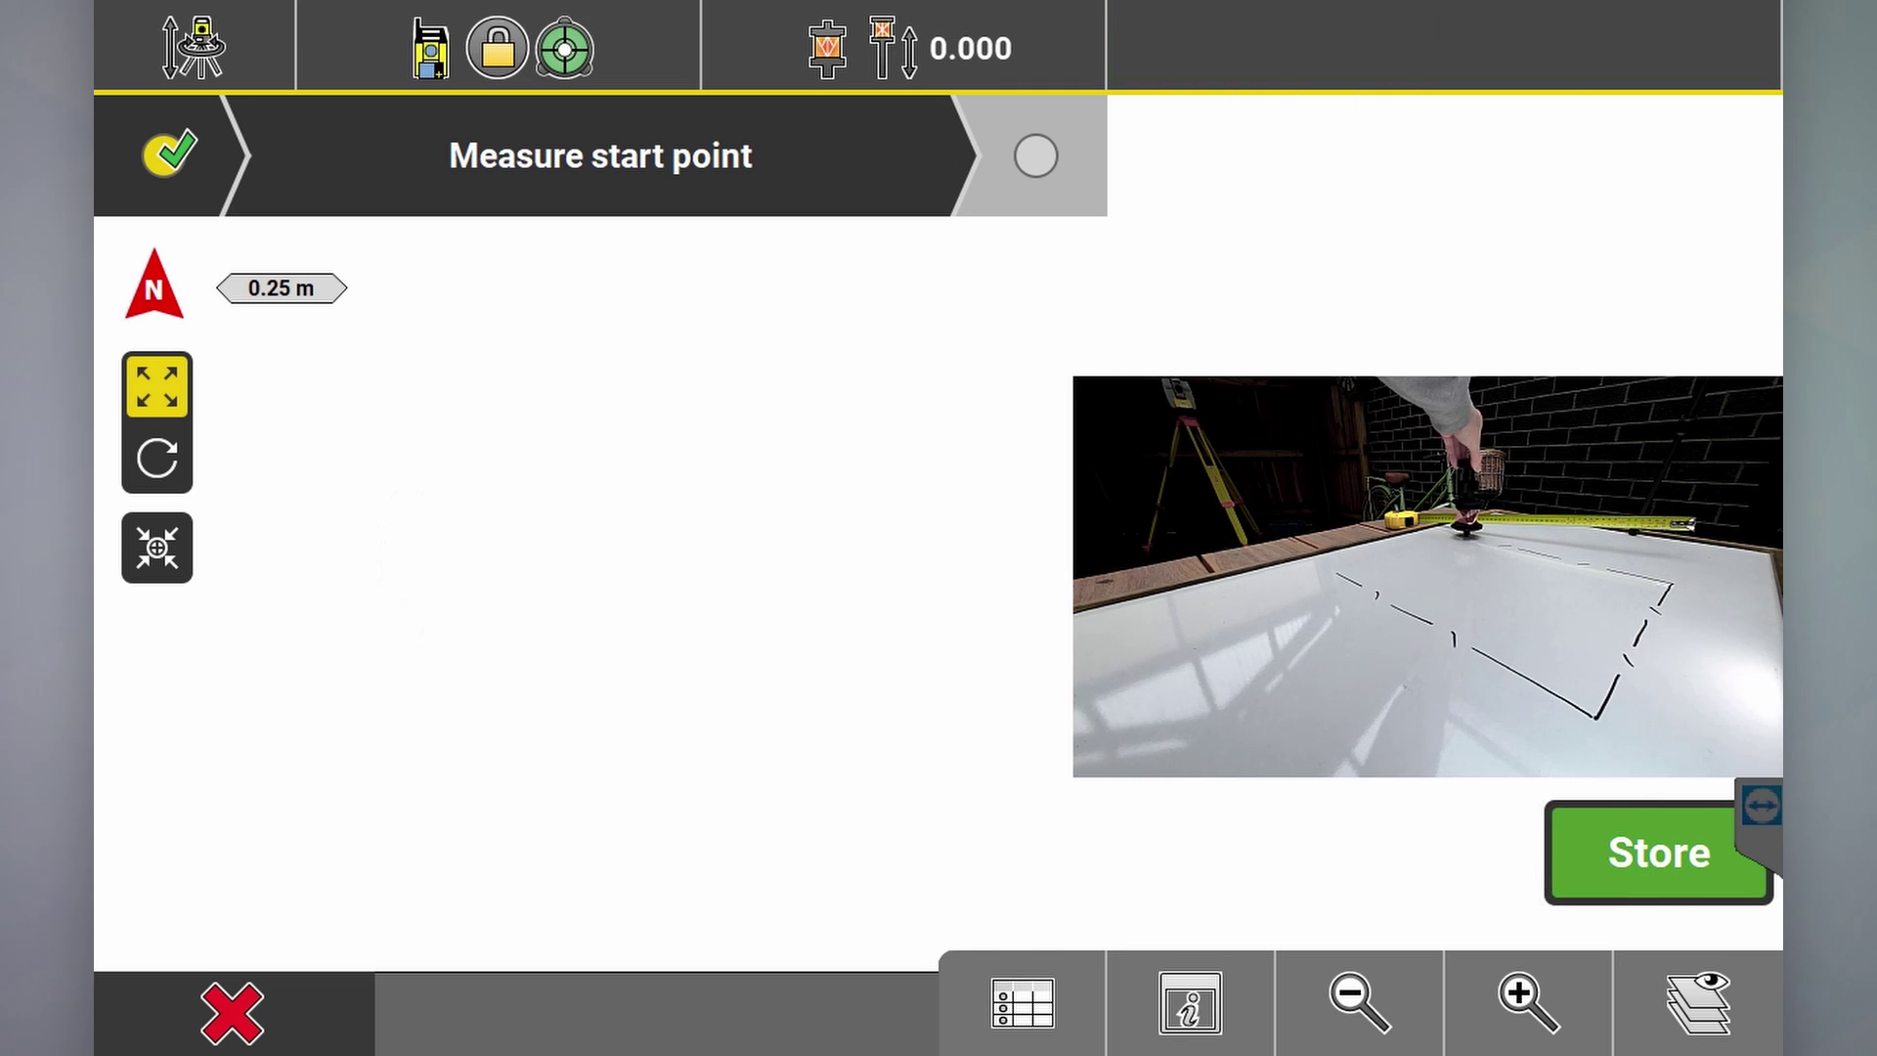
key(Return)
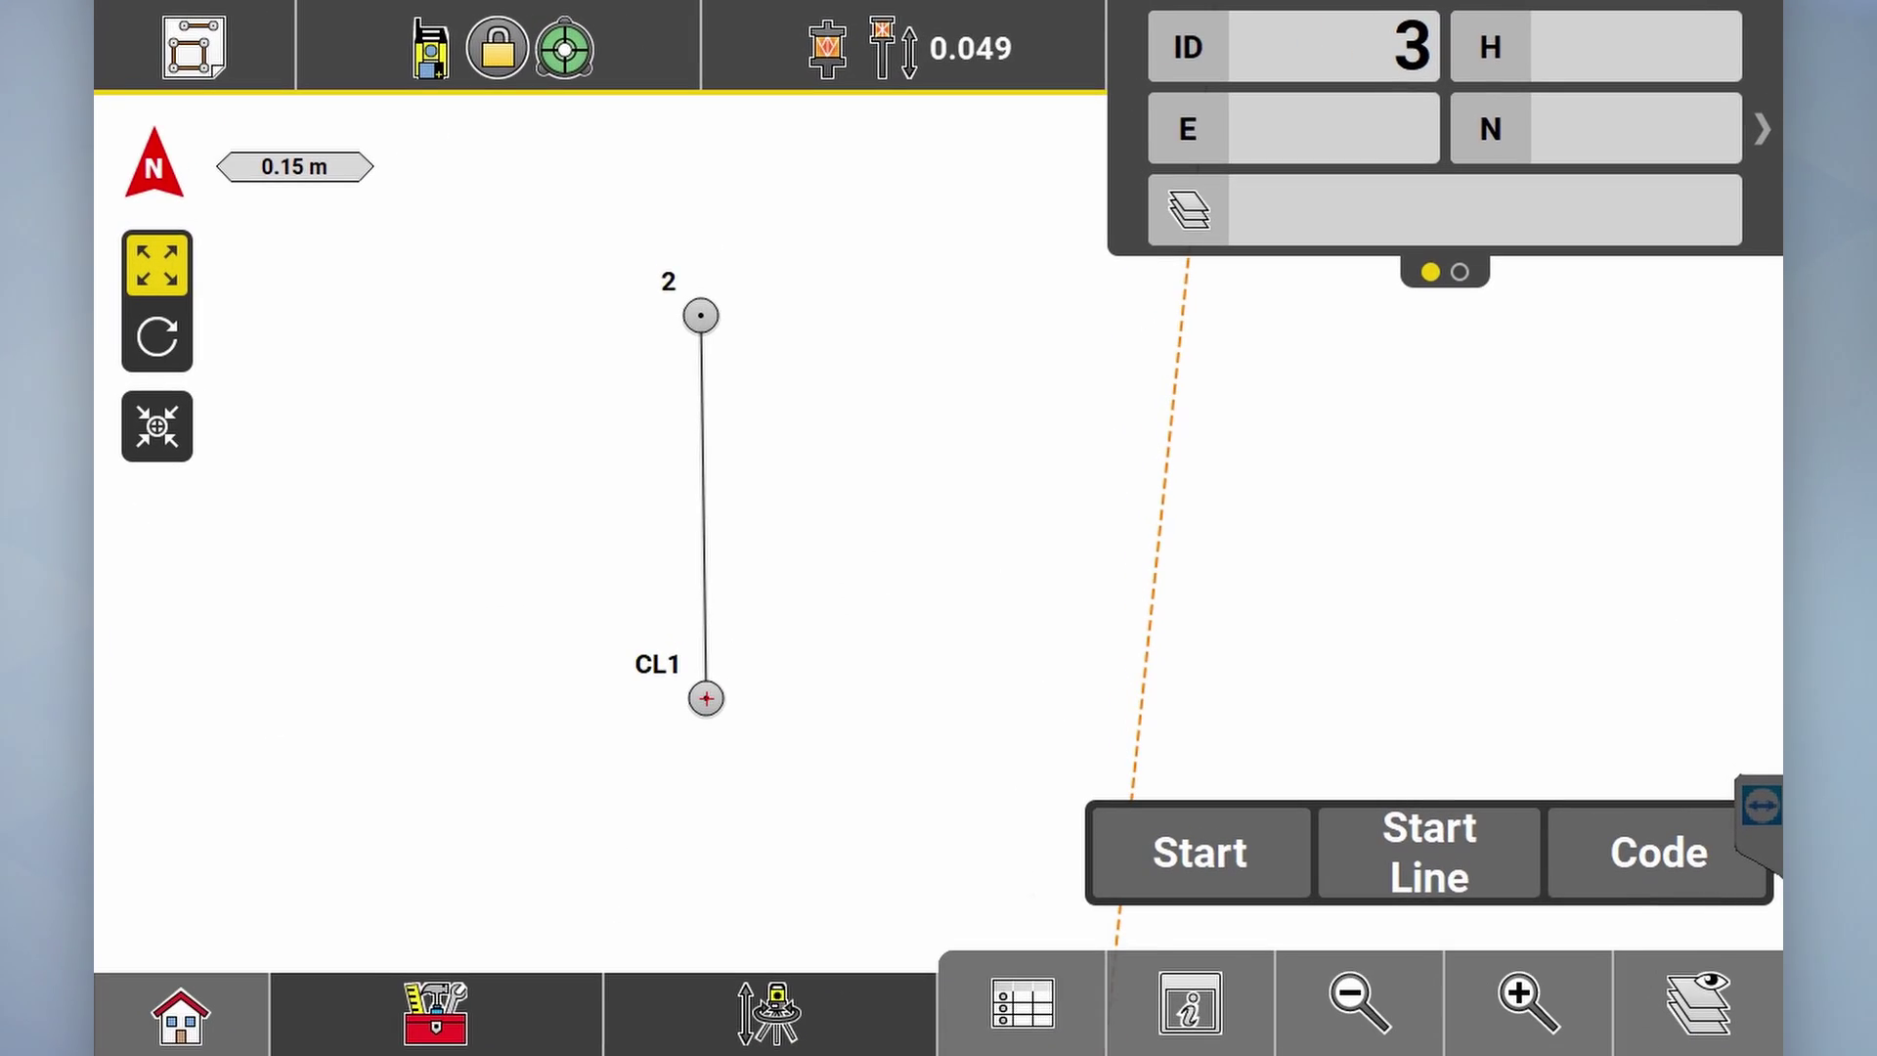
Step: Use the Checks application to check the geometry of the line between CL1 and point 2
click(181, 1015)
click(1697, 251)
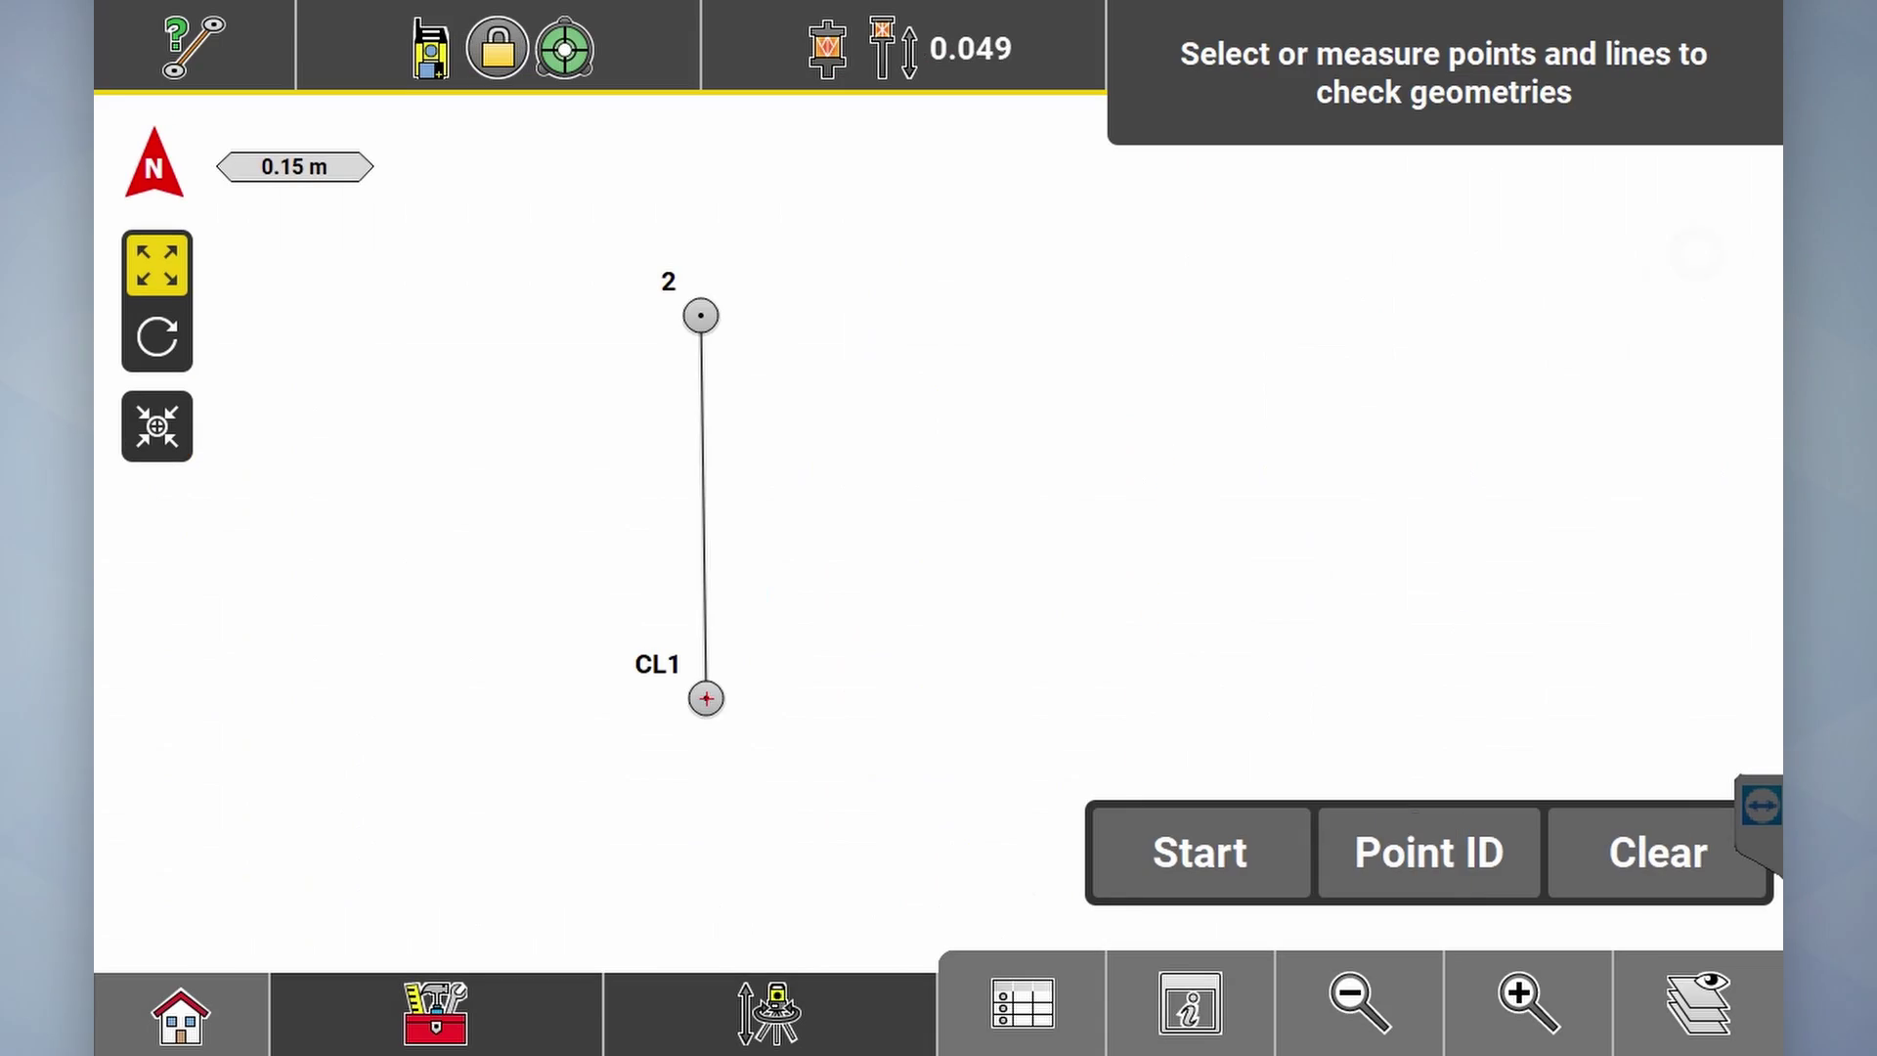
click(725, 539)
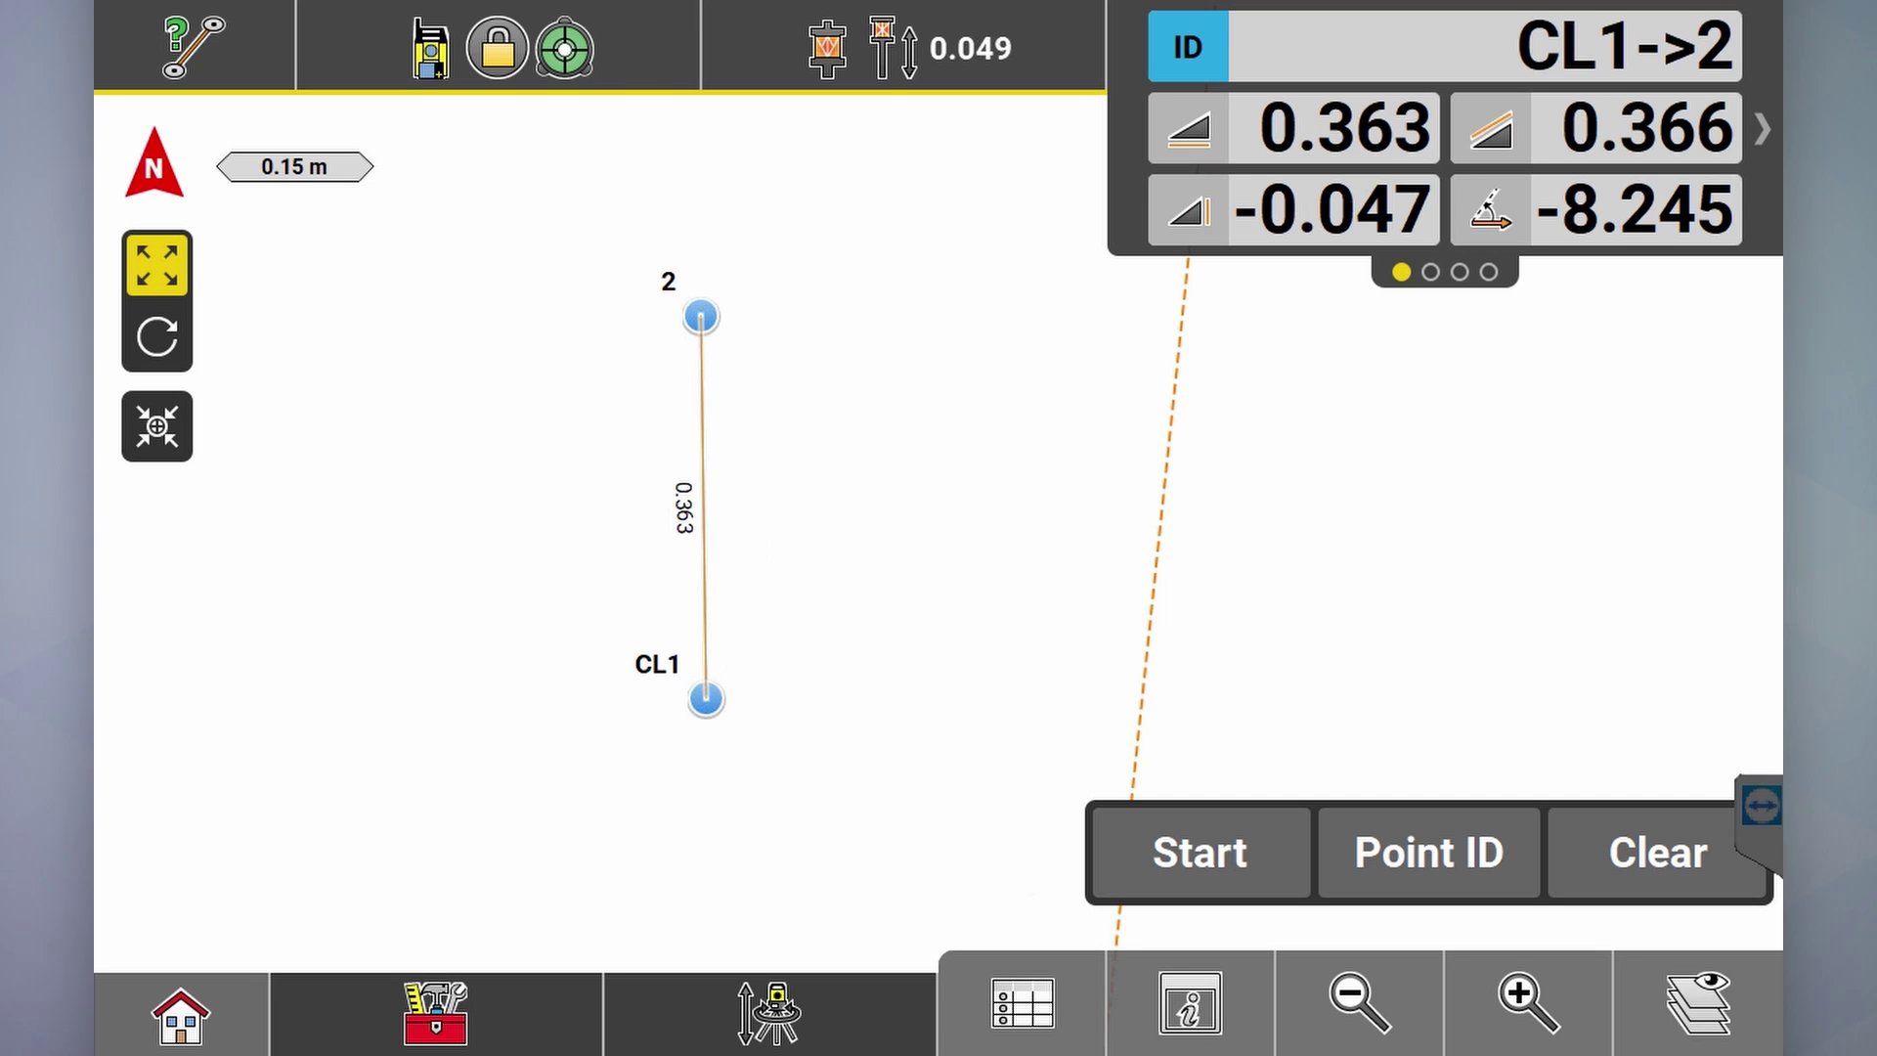
Step: Switch to the Sketching application and display its sketching functions
click(193, 1027)
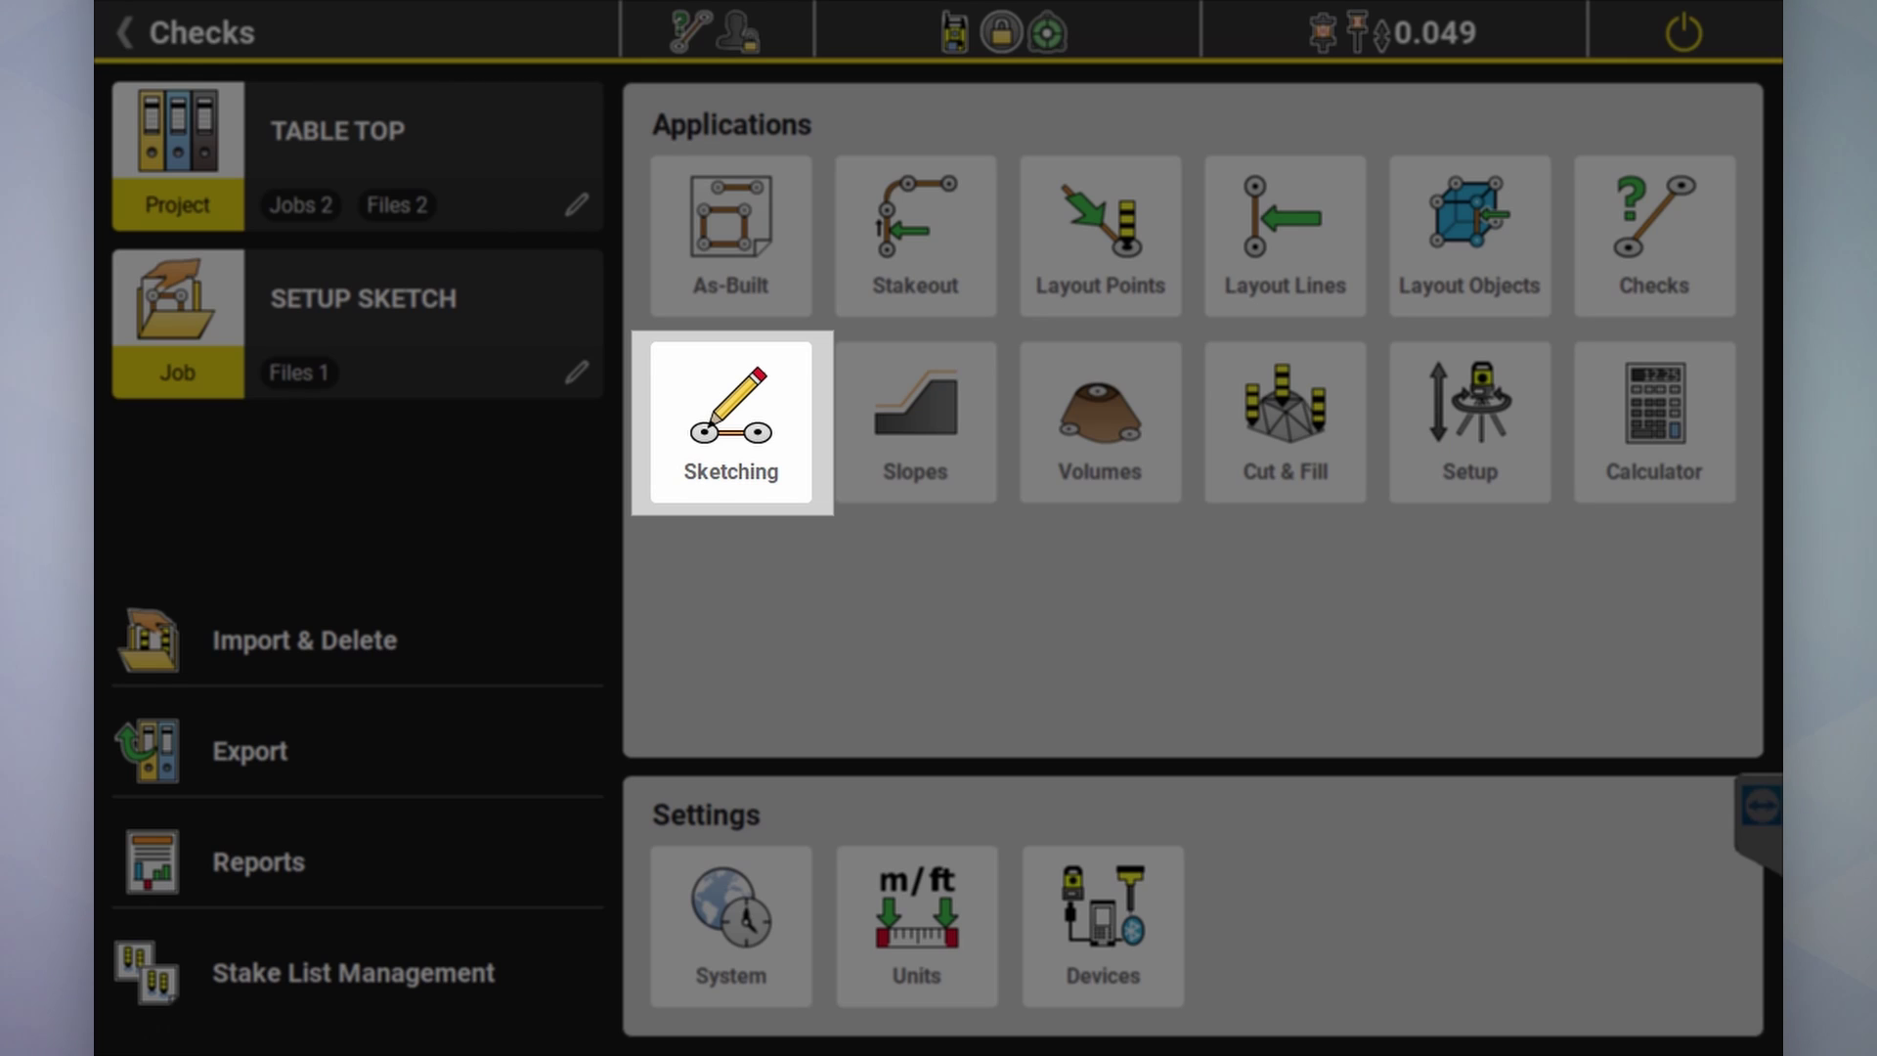
click(748, 477)
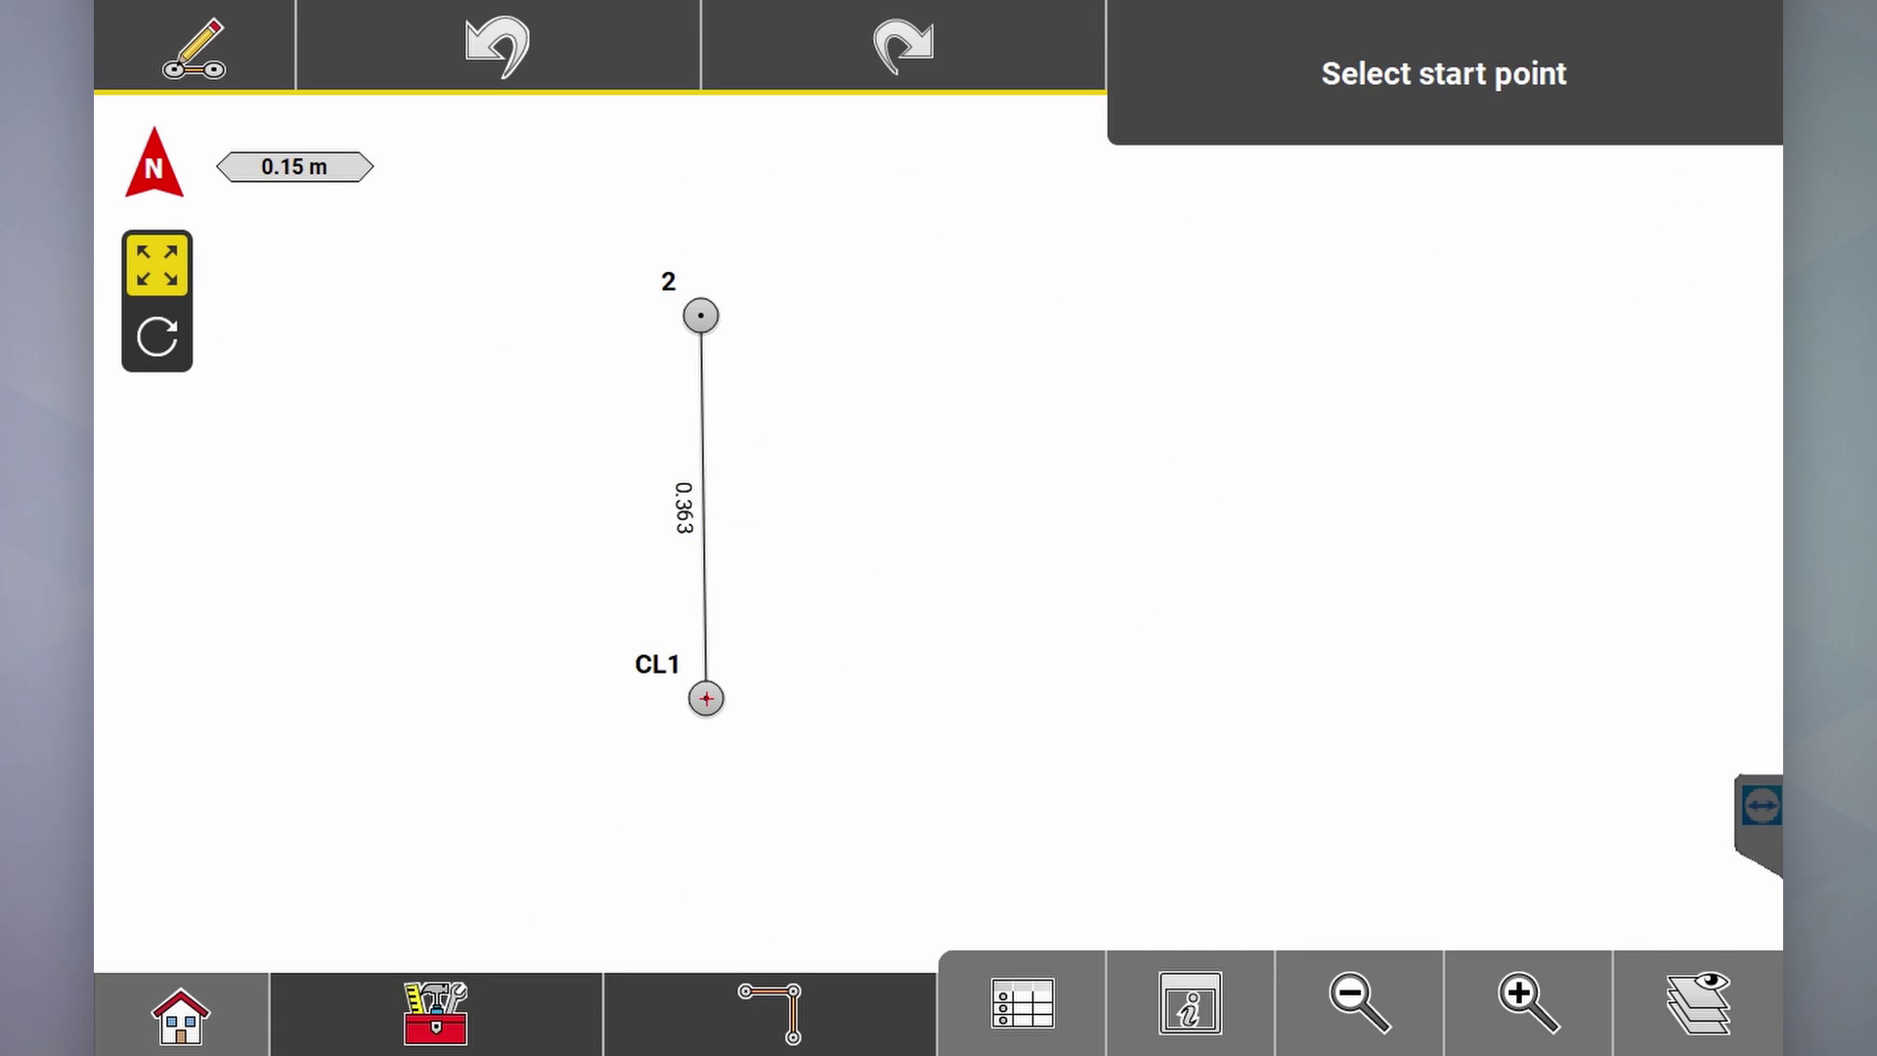
click(436, 1013)
click(769, 1014)
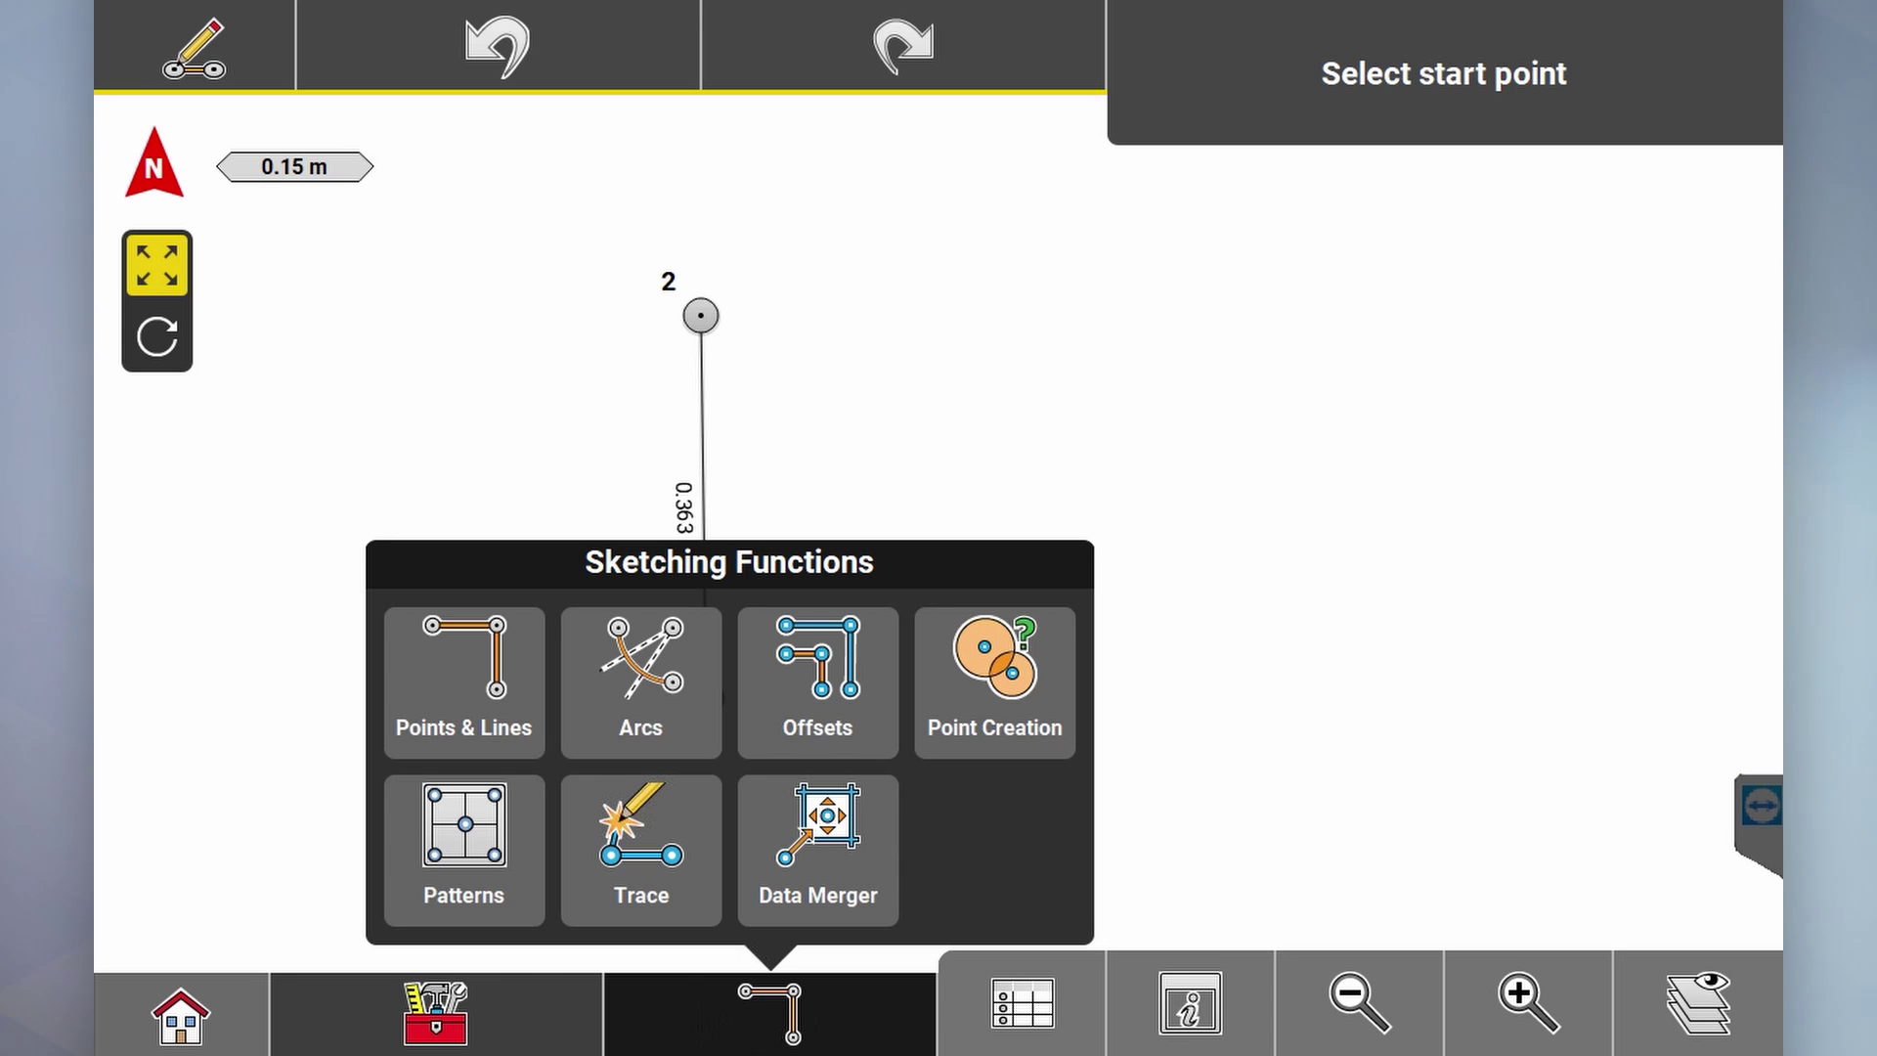
click(770, 1012)
click(770, 1012)
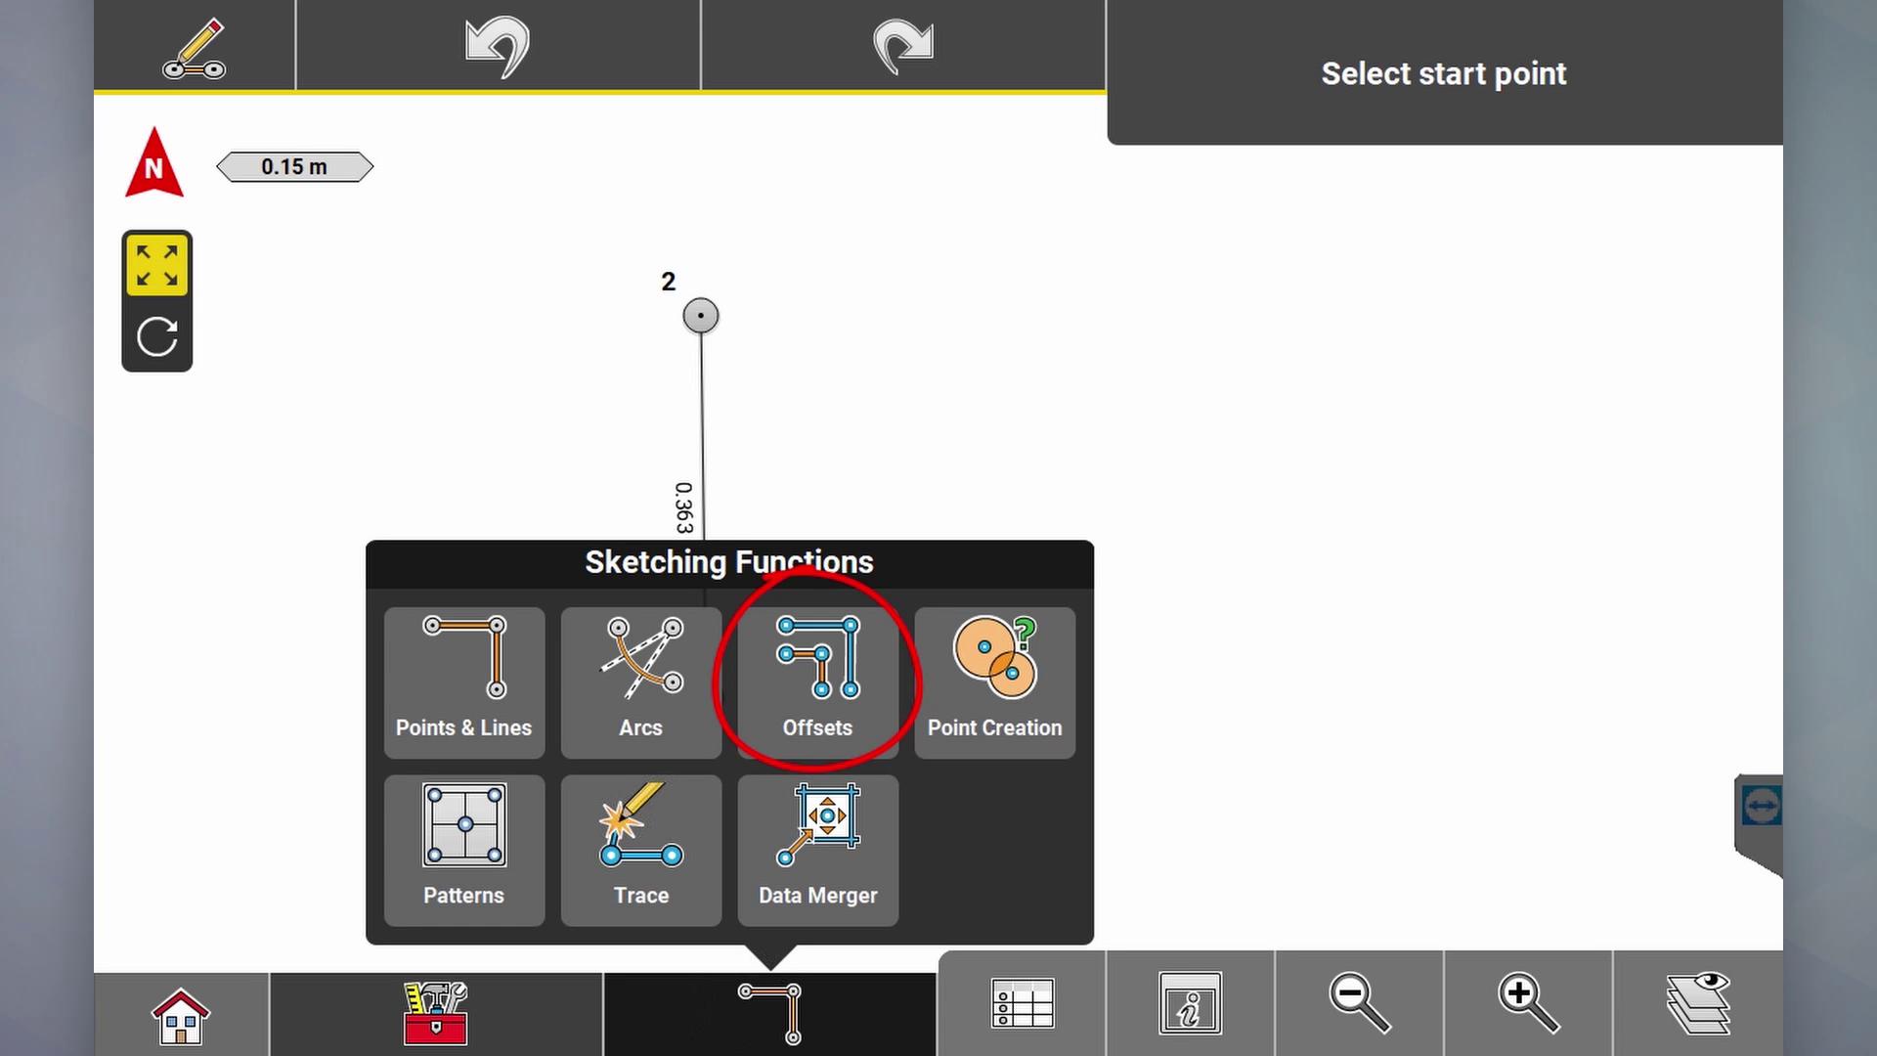
Step: Offset the line between CL1 and point 2 by 0.1 m to the east and store the result
click(817, 674)
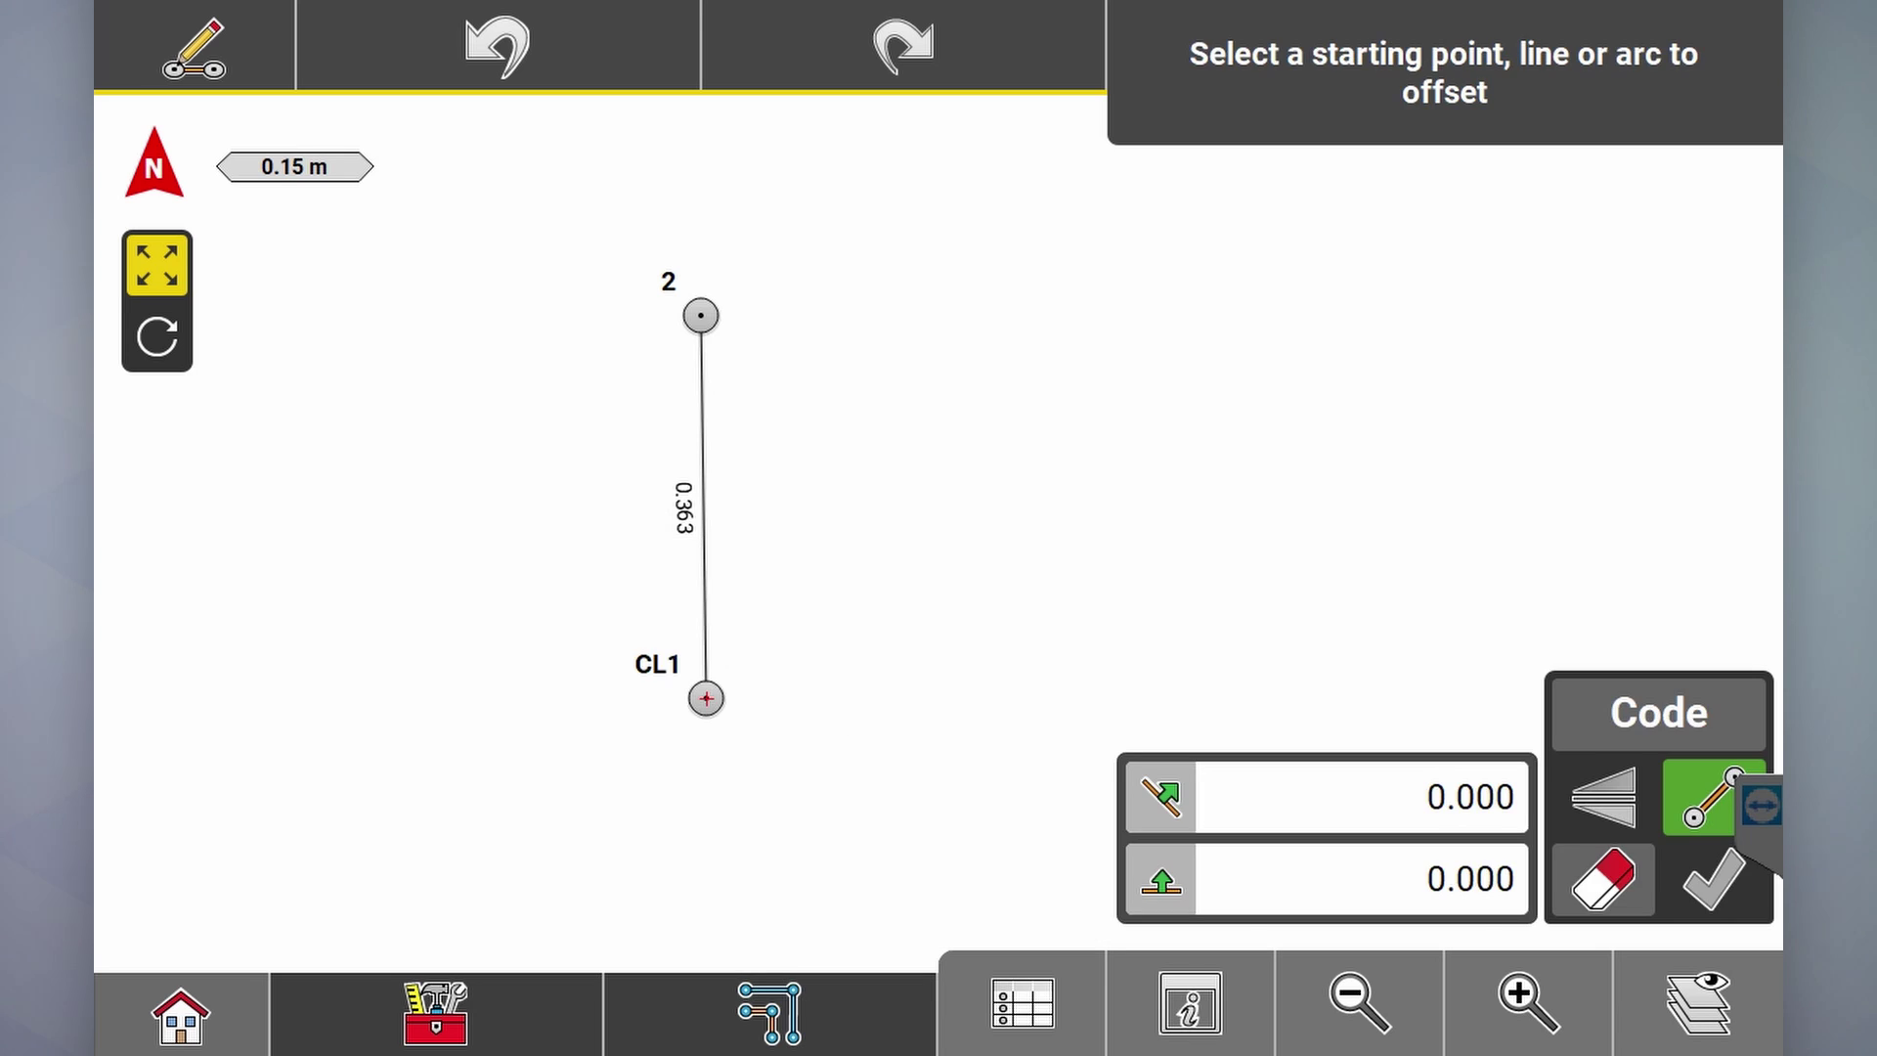
click(711, 549)
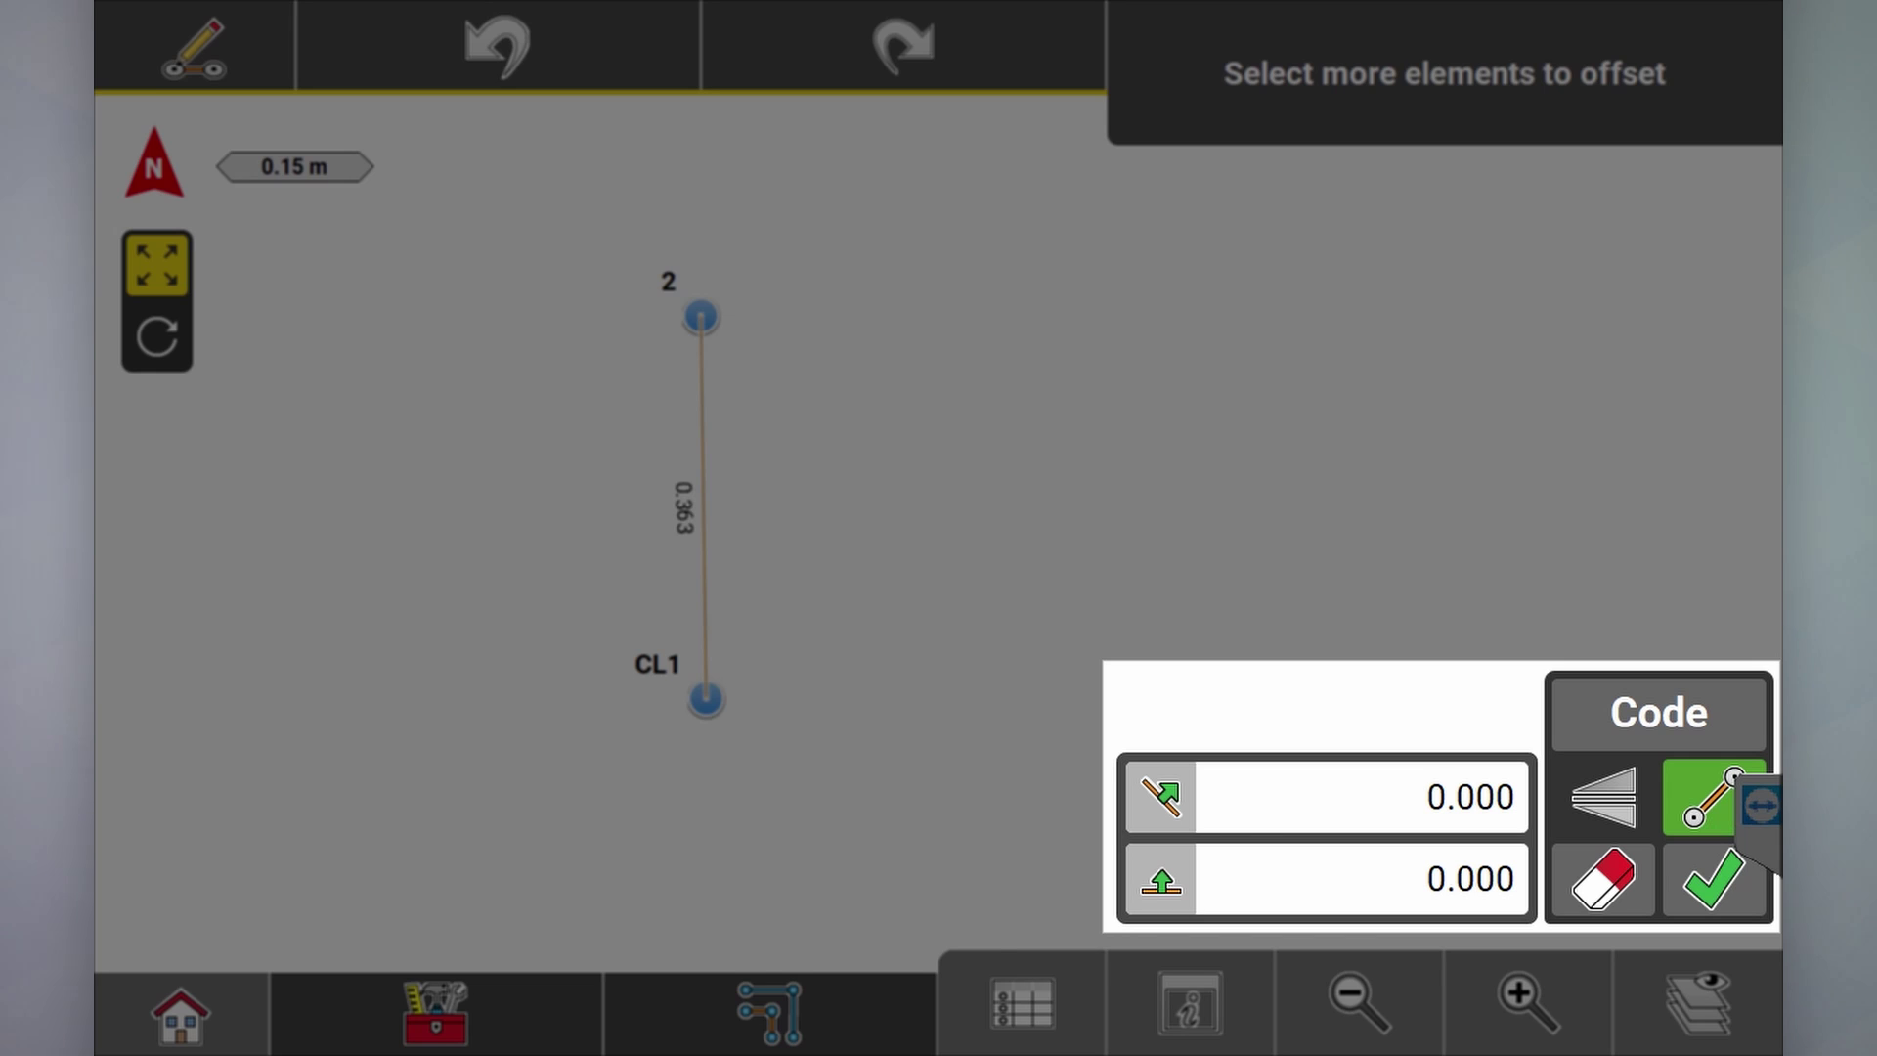
click(1359, 797)
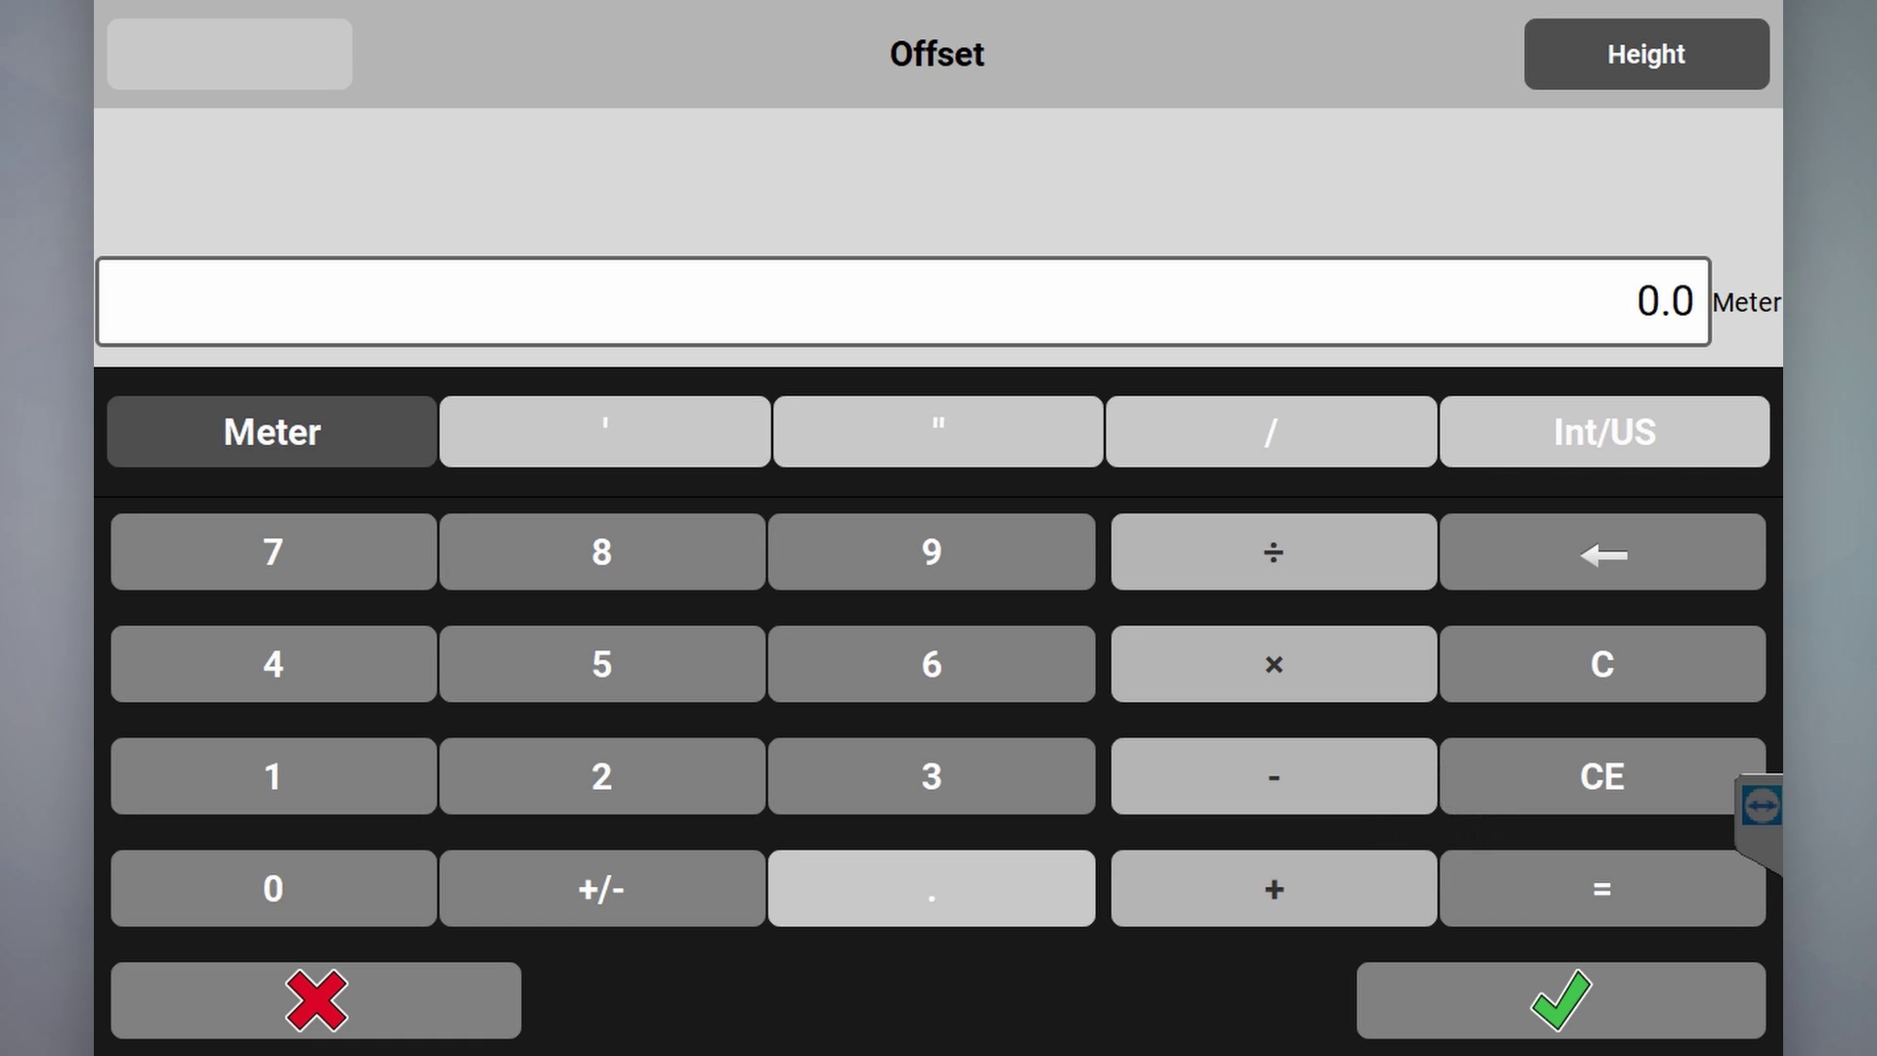
click(273, 775)
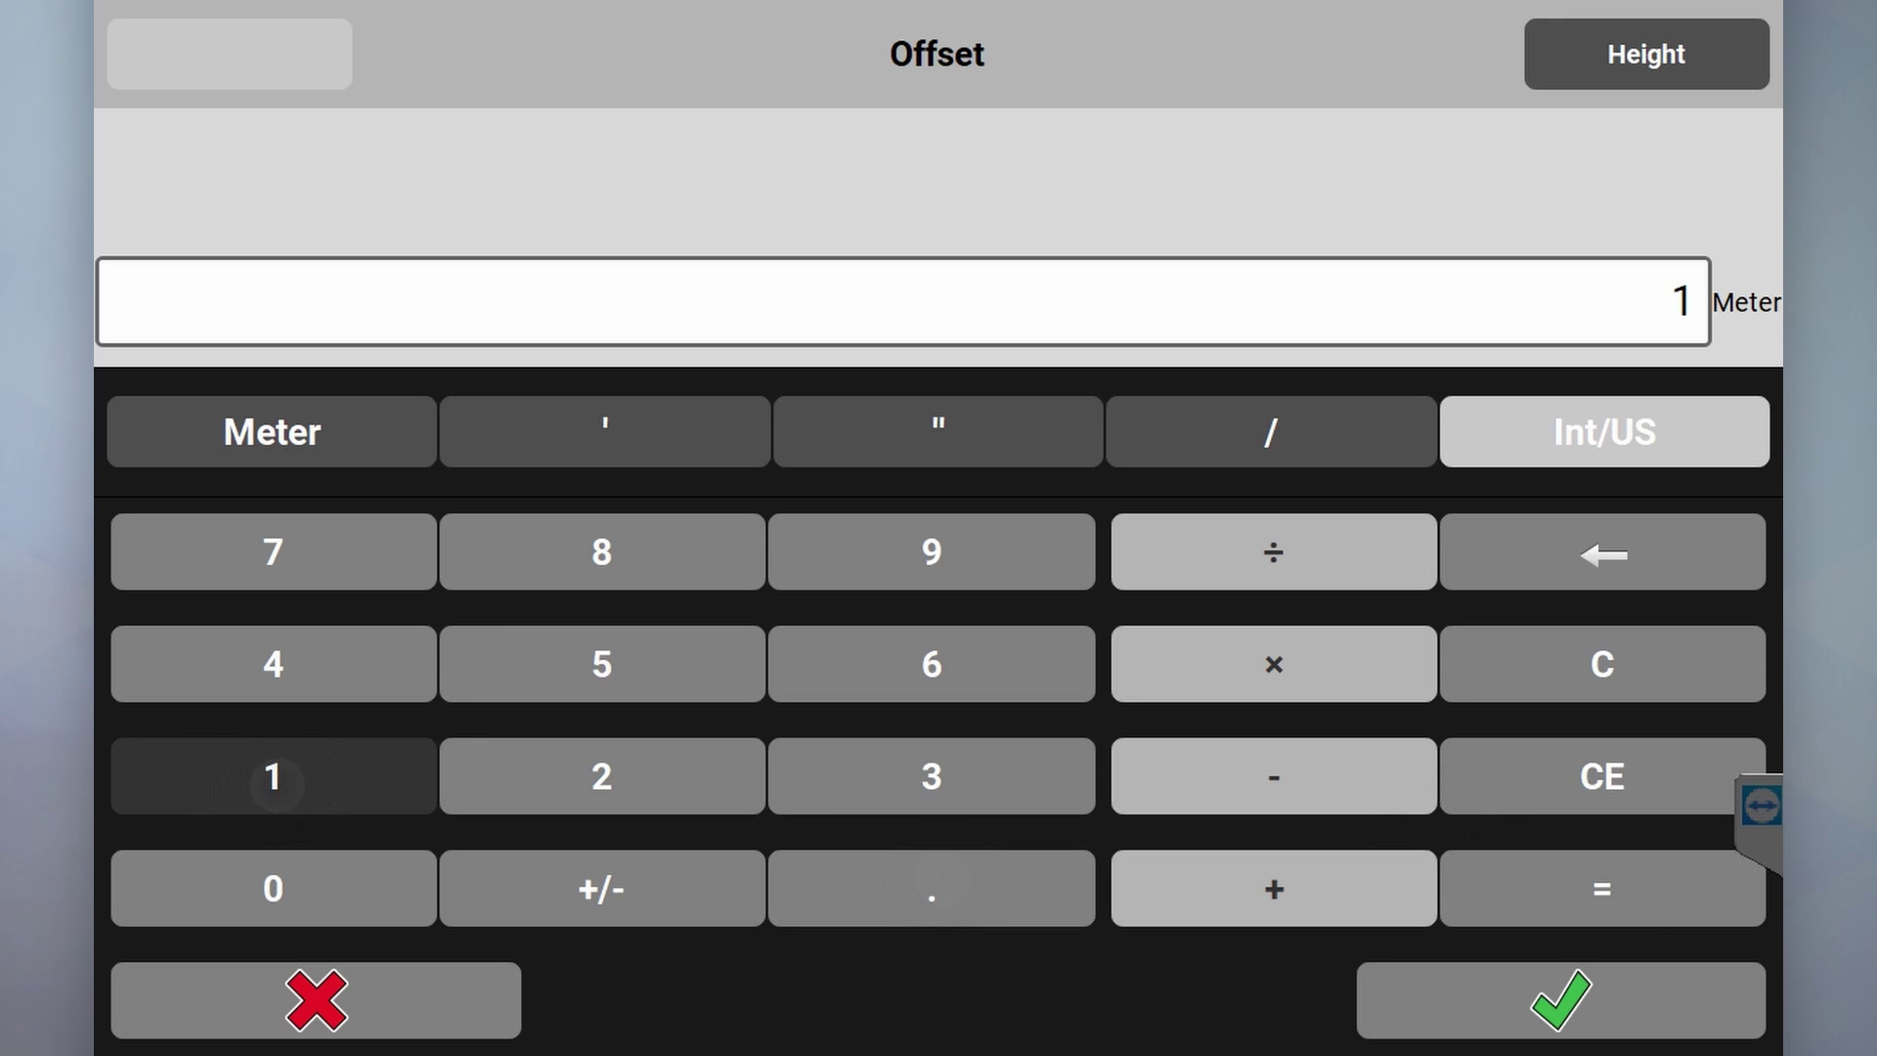
click(1602, 664)
click(273, 887)
click(932, 887)
click(322, 787)
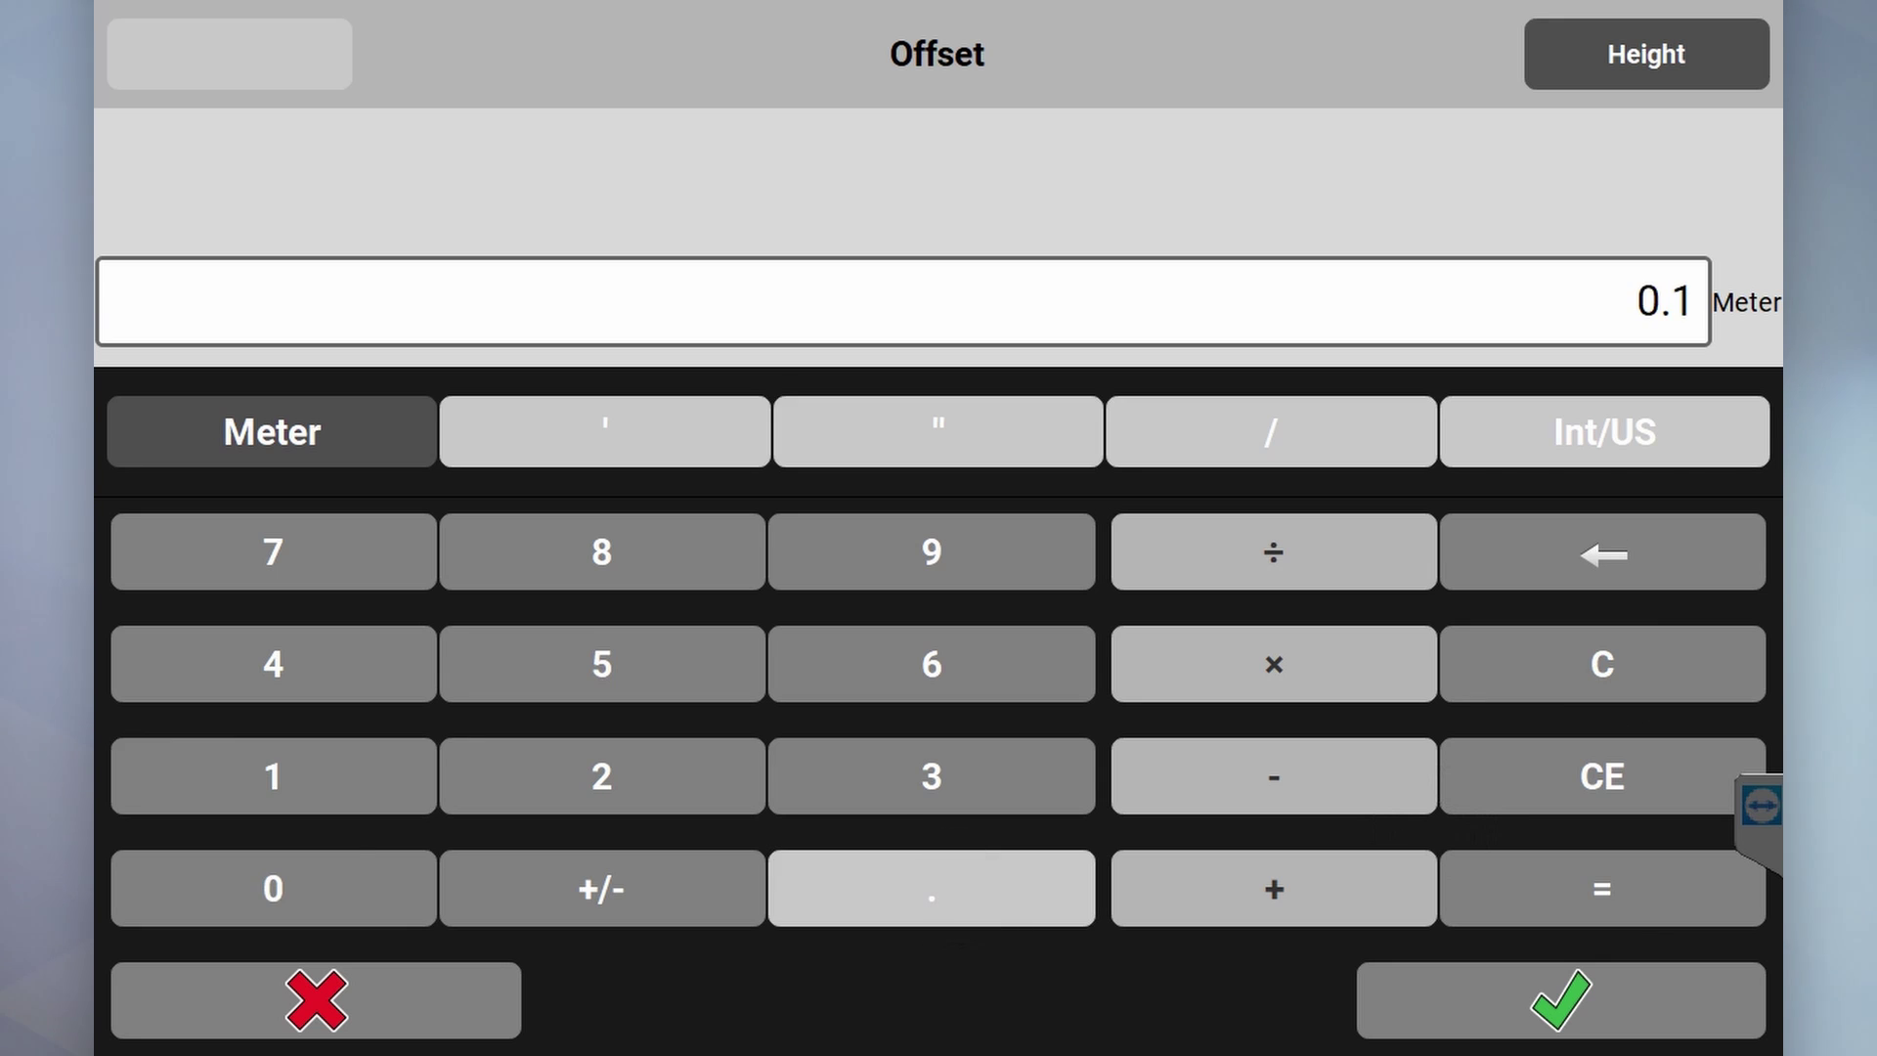
click(1561, 999)
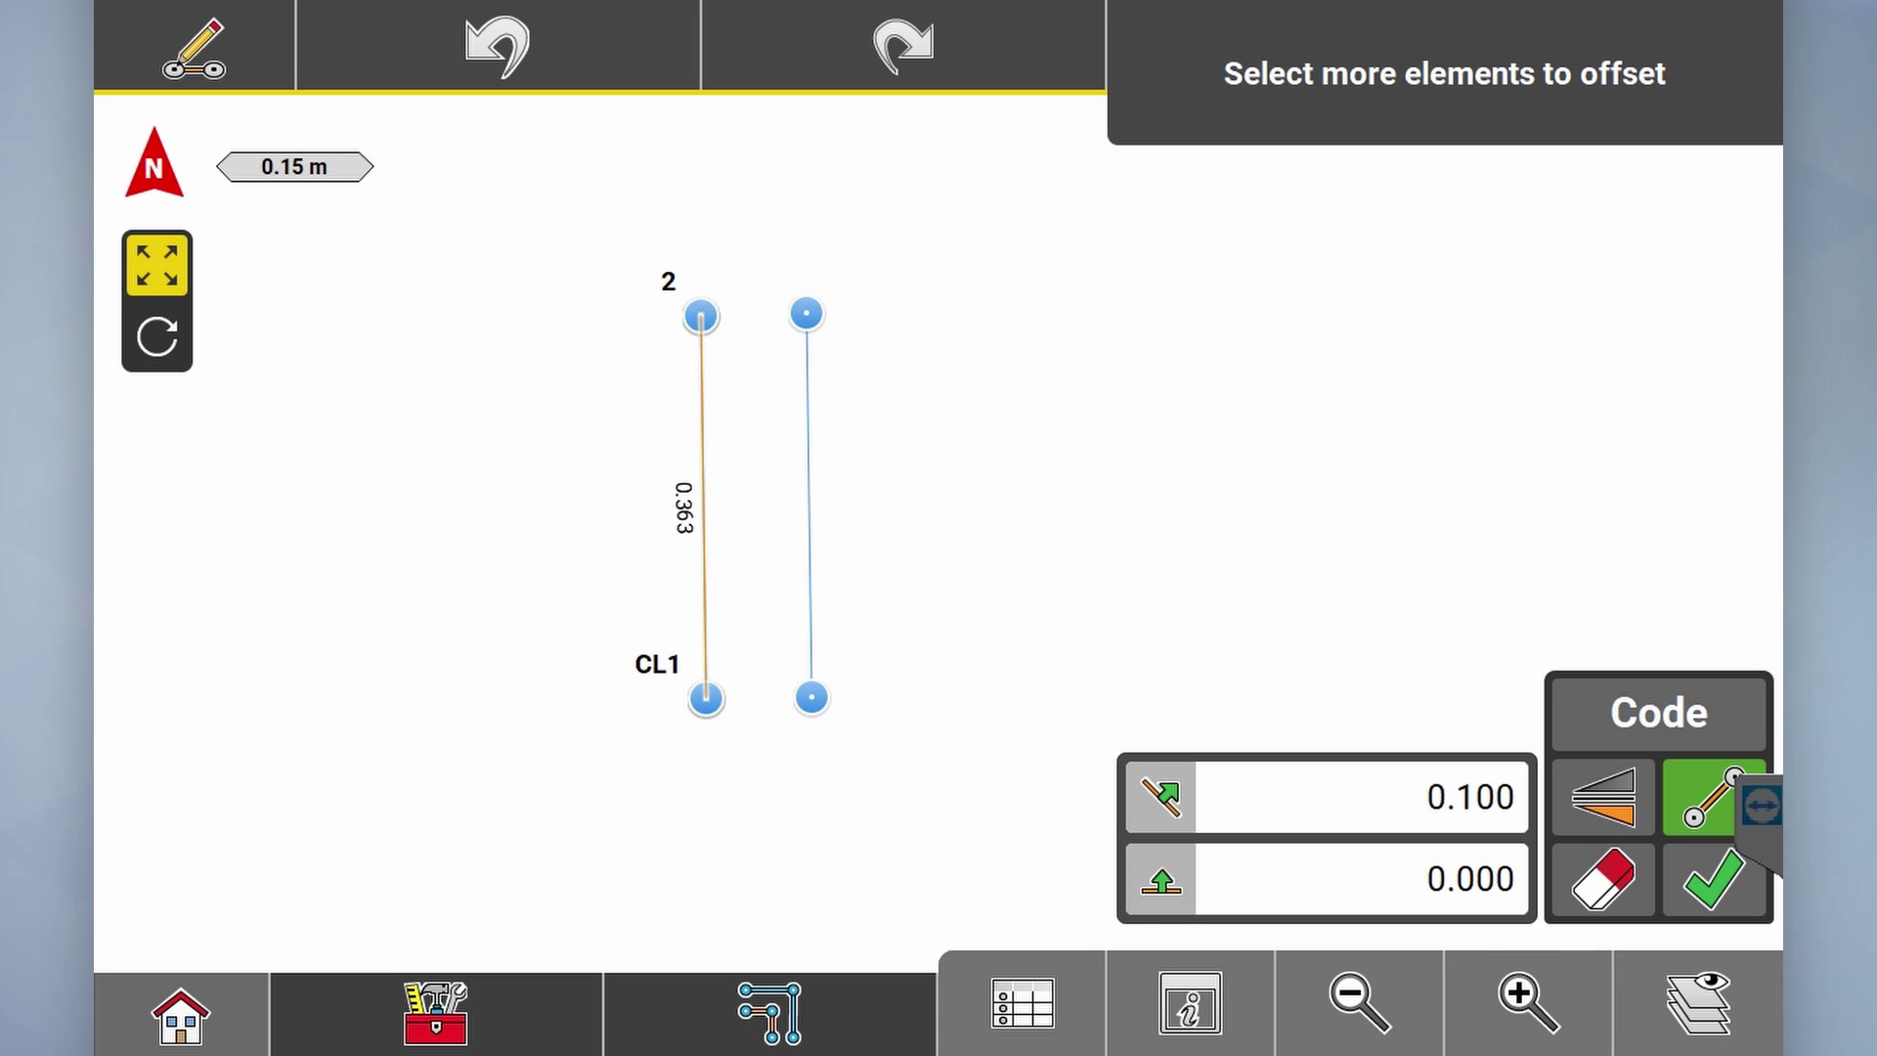
click(1713, 878)
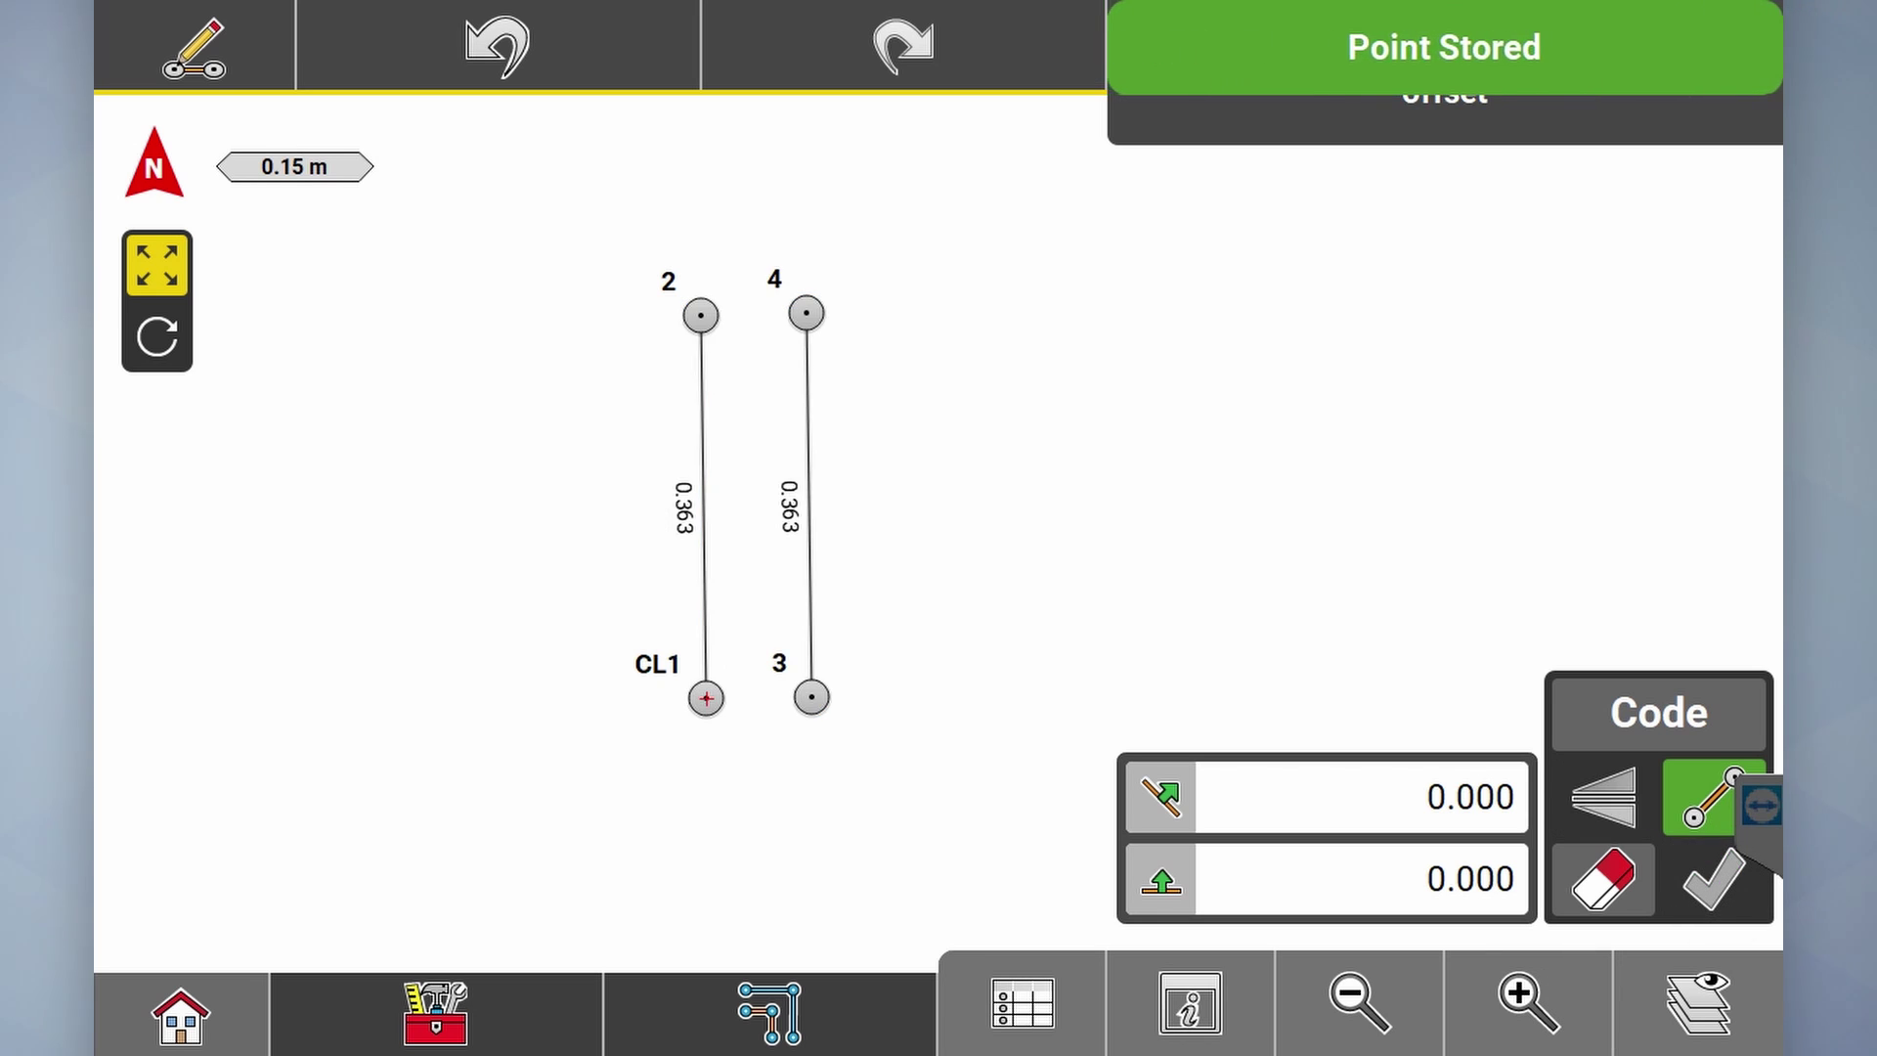
Step: Sketch a new point starting from point 4, in direction 200.000 at a distance of 0.05 m, and store it
click(435, 1013)
click(205, 515)
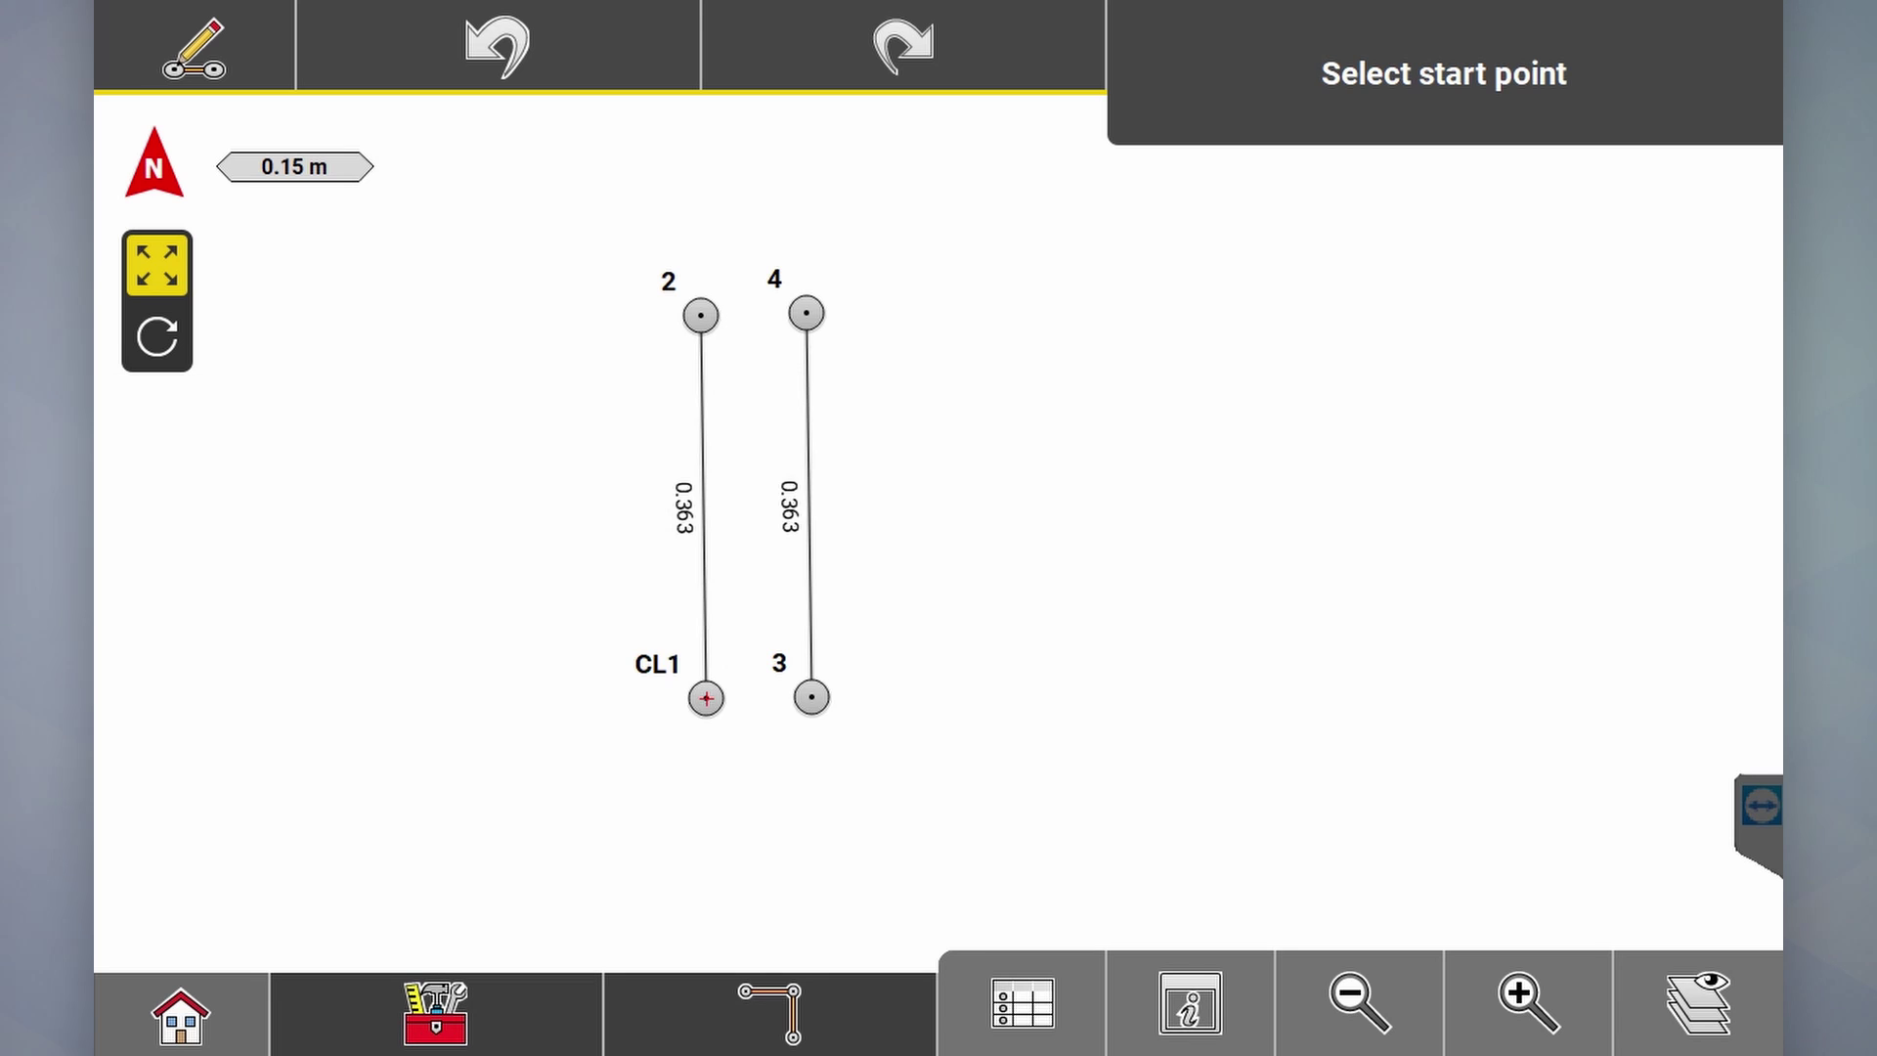
click(807, 313)
click(805, 491)
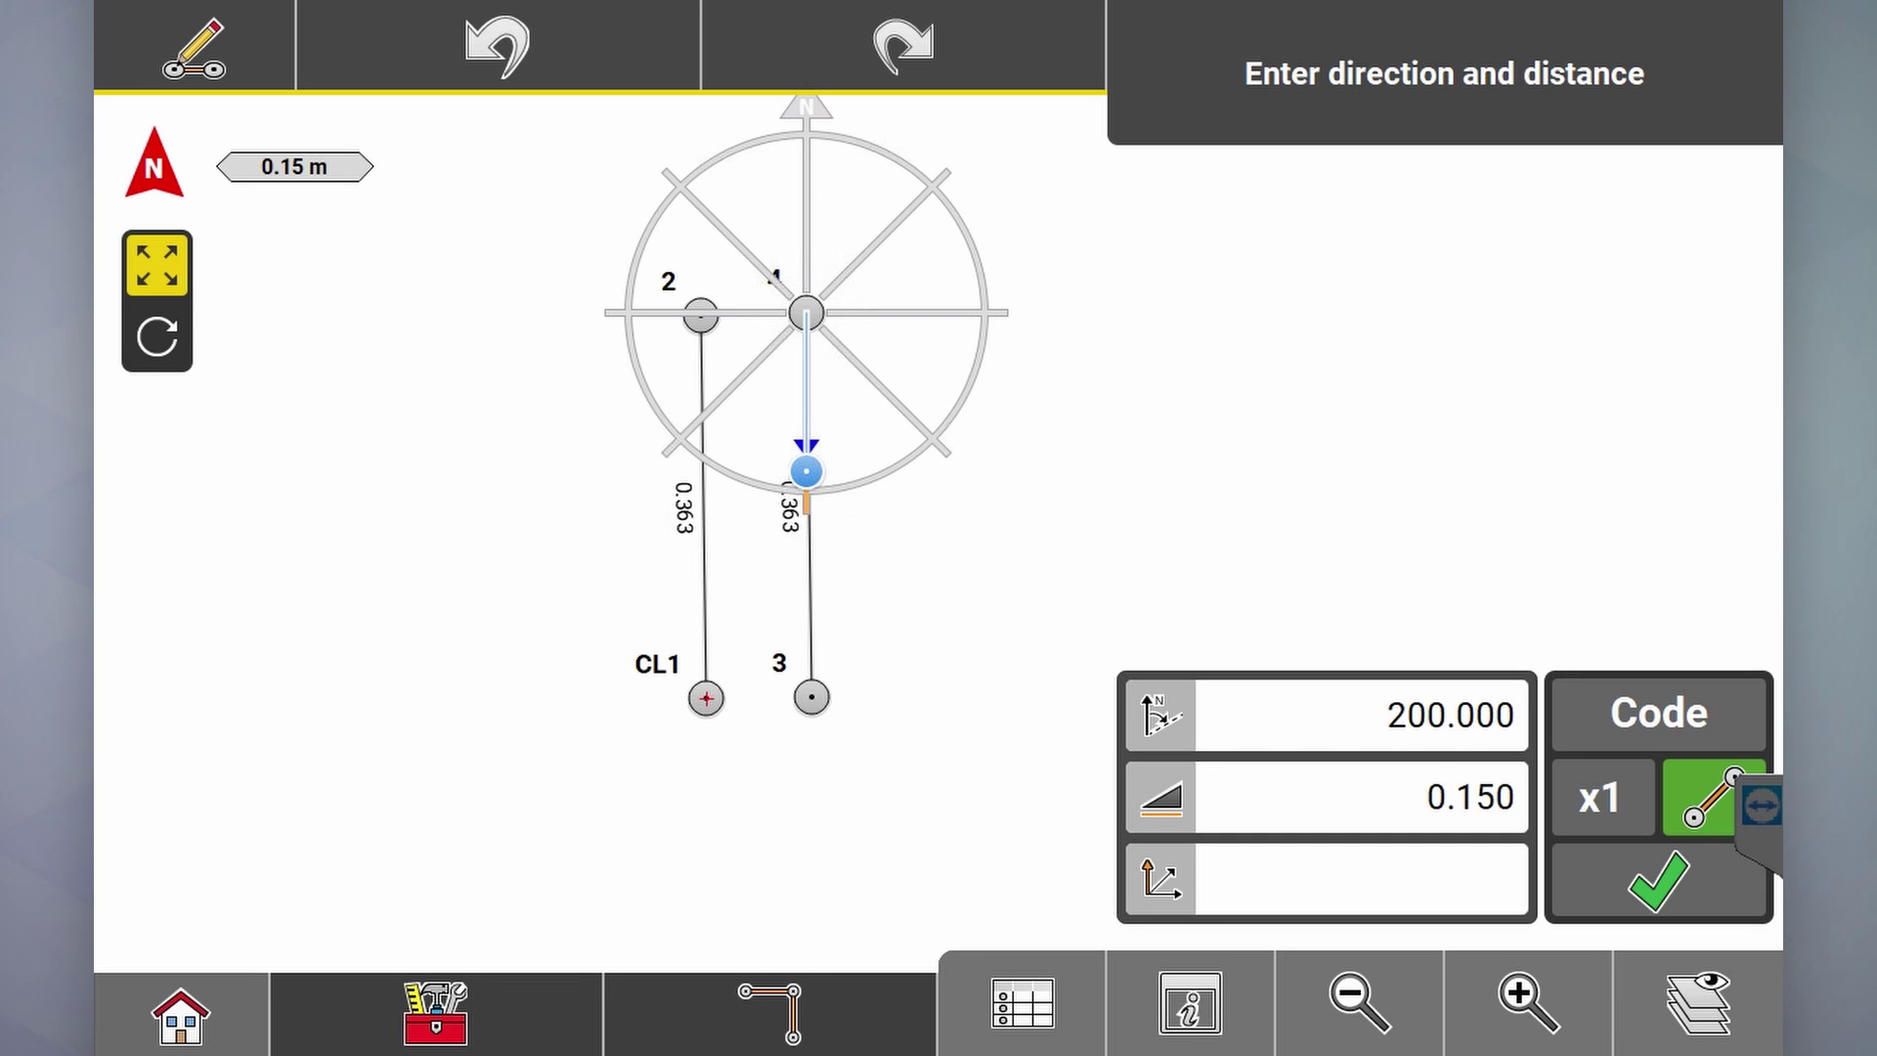
click(1358, 796)
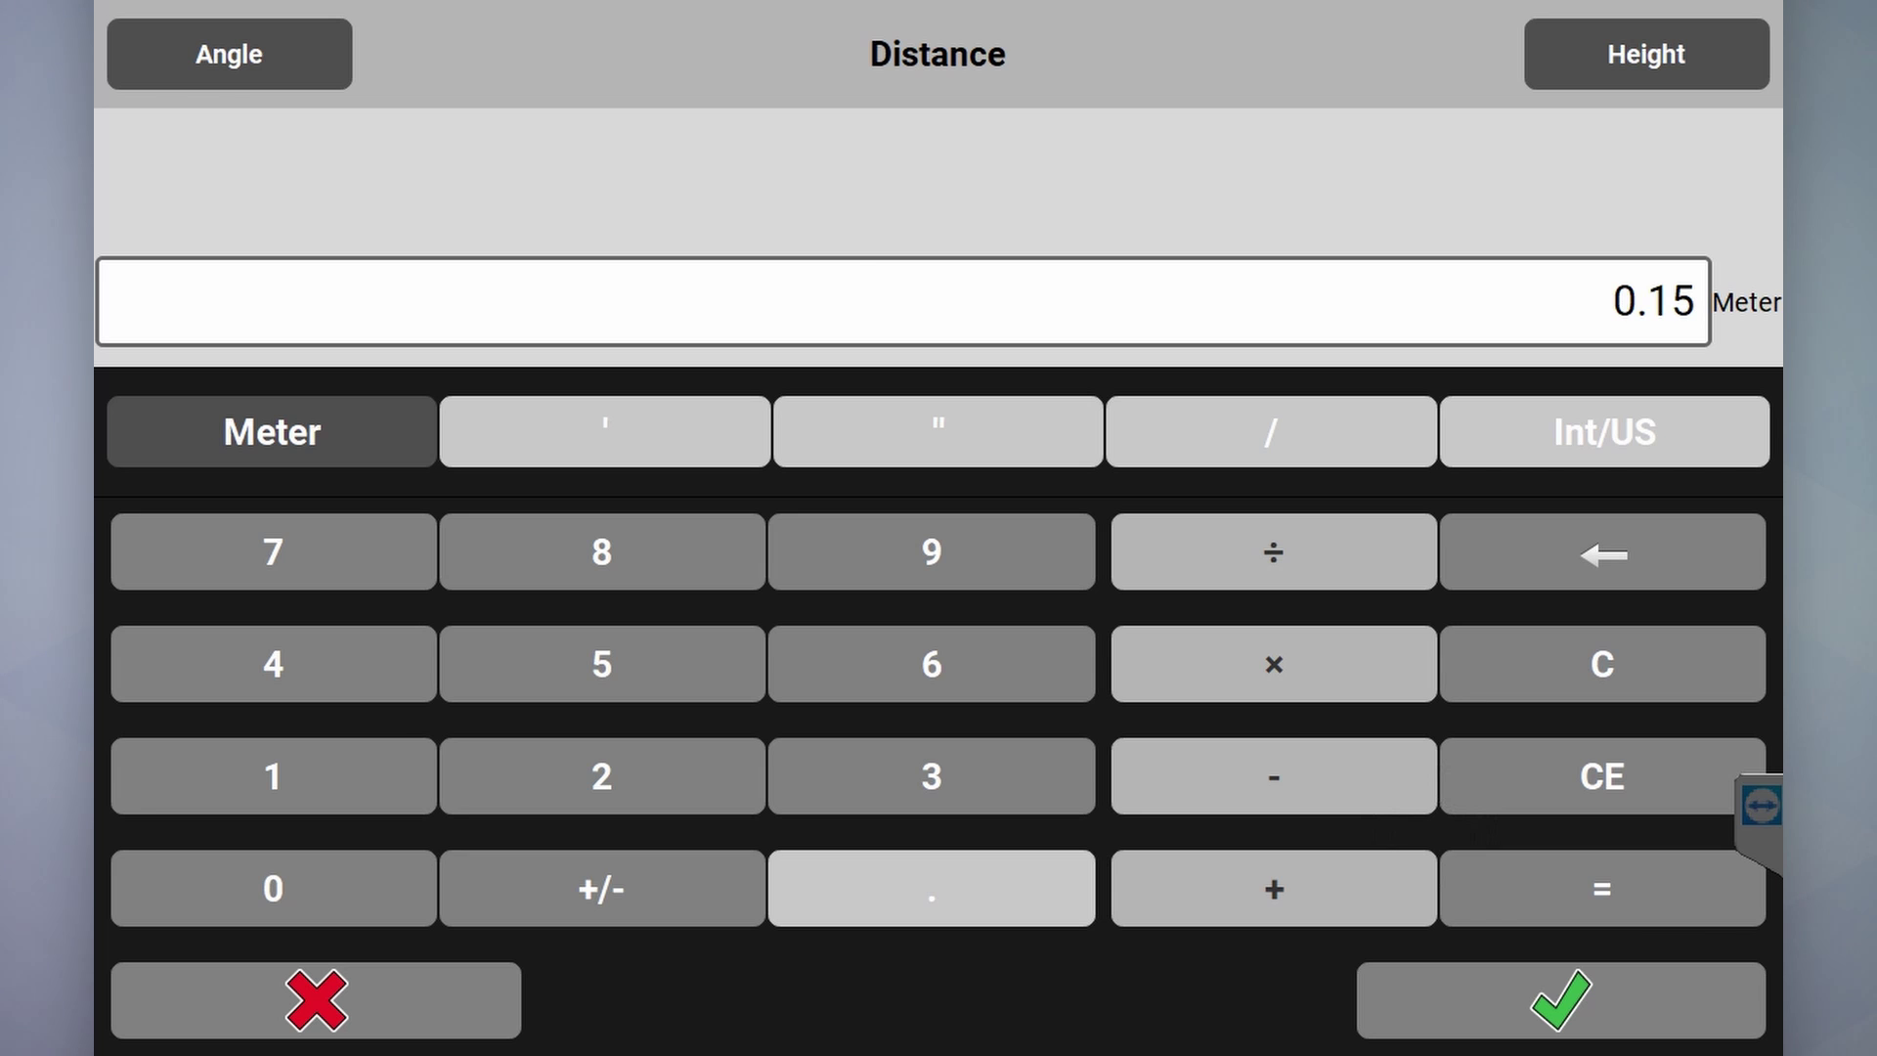
click(357, 999)
click(1358, 797)
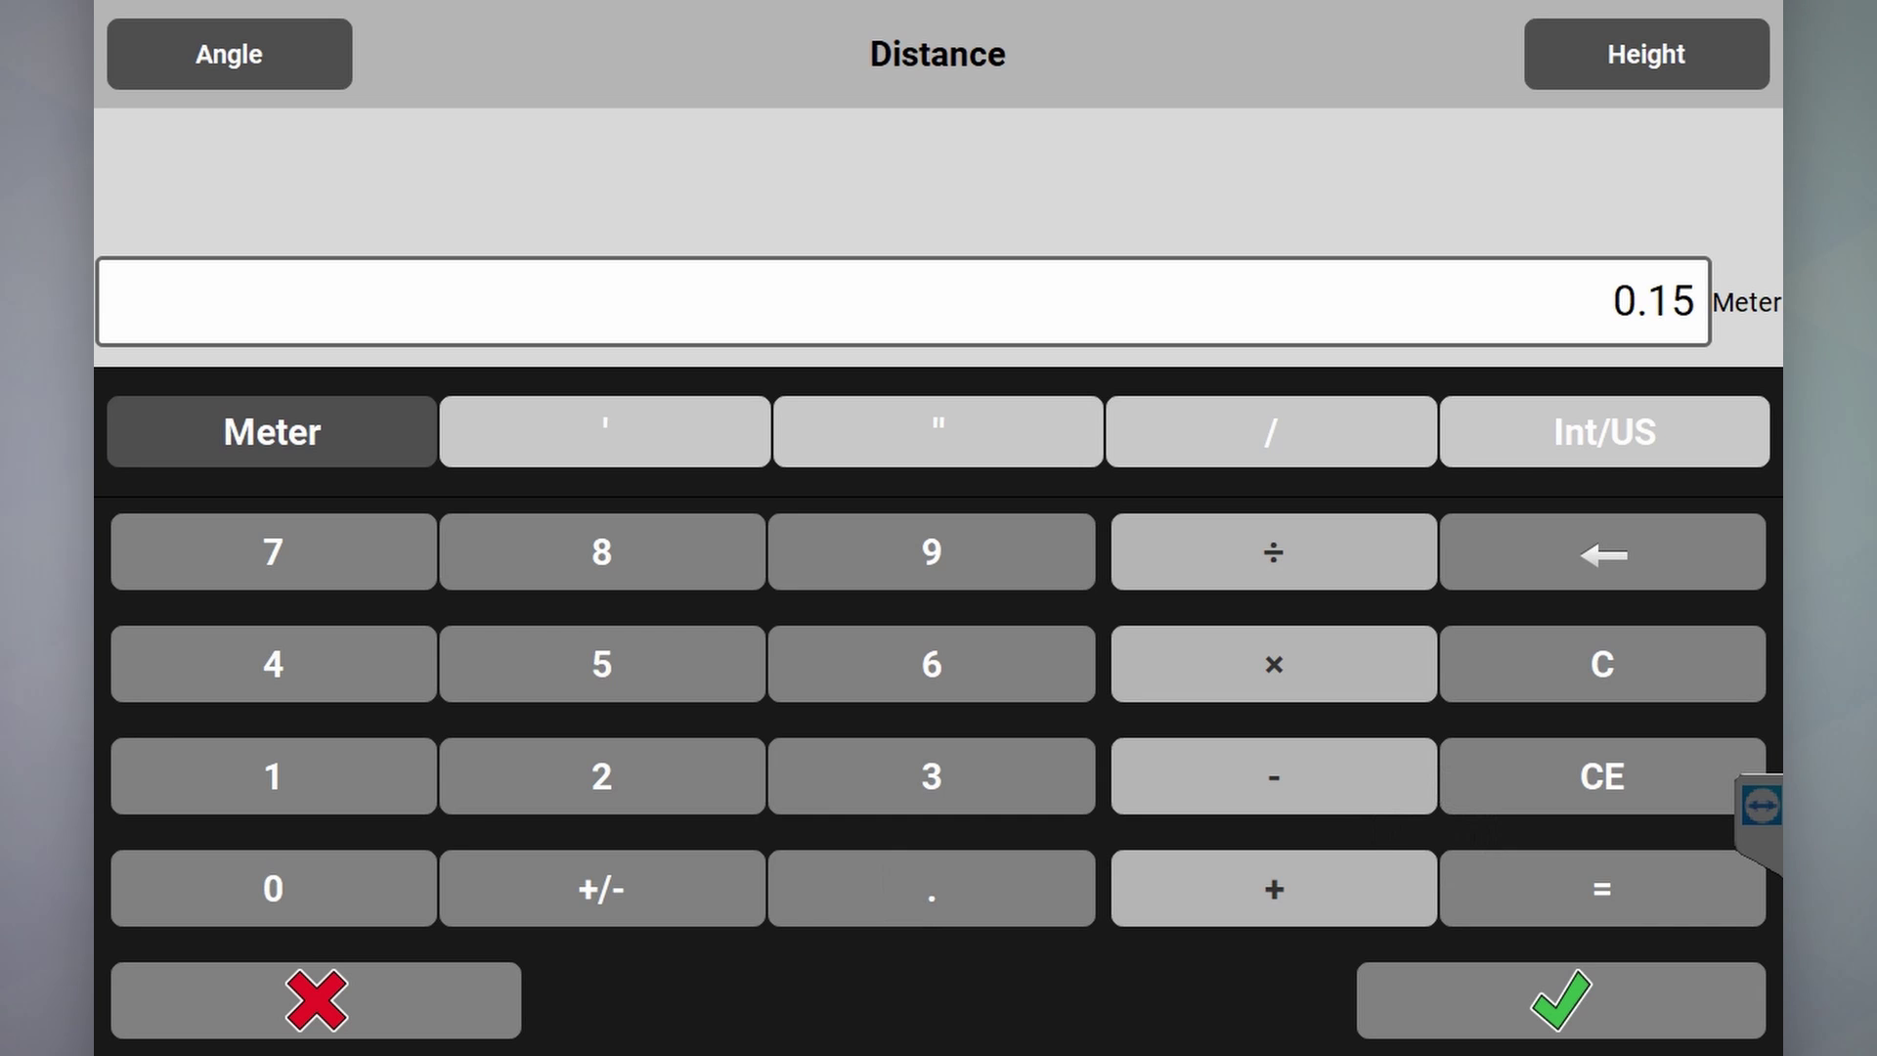
click(272, 887)
click(931, 888)
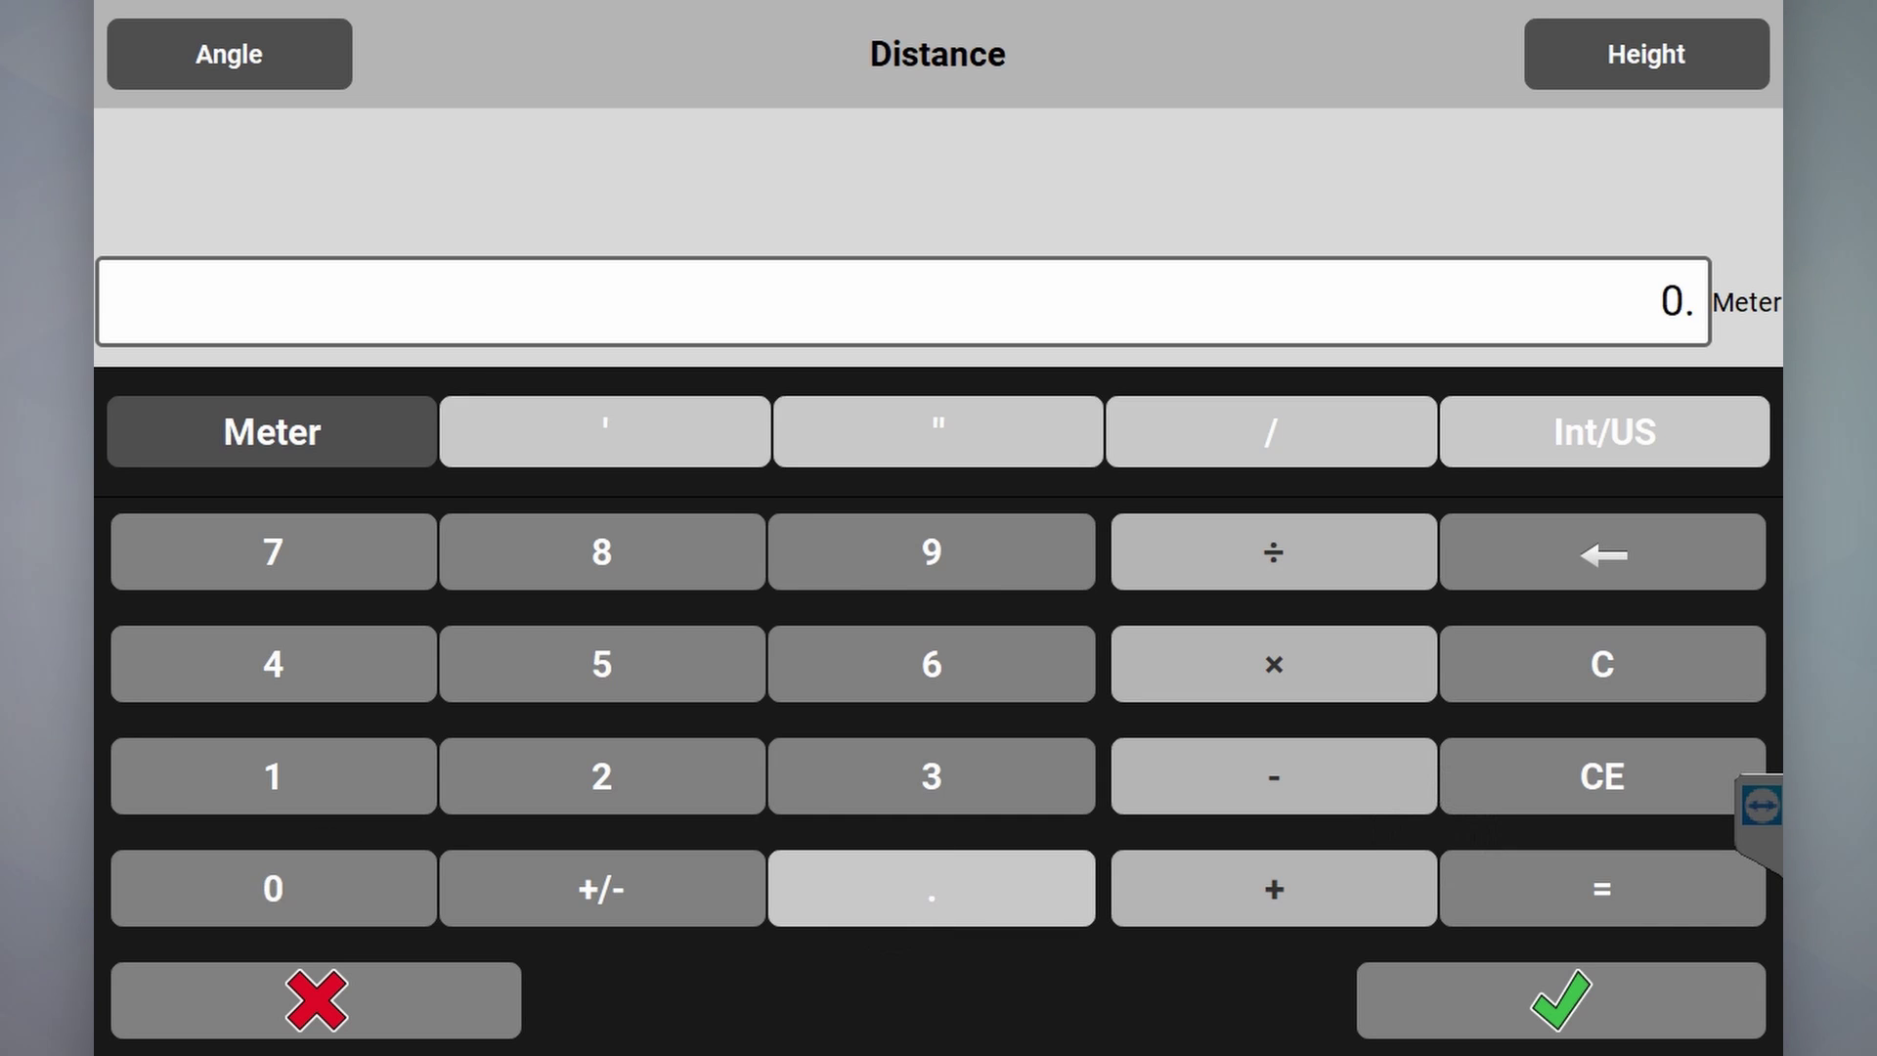
click(273, 887)
click(602, 664)
click(1618, 992)
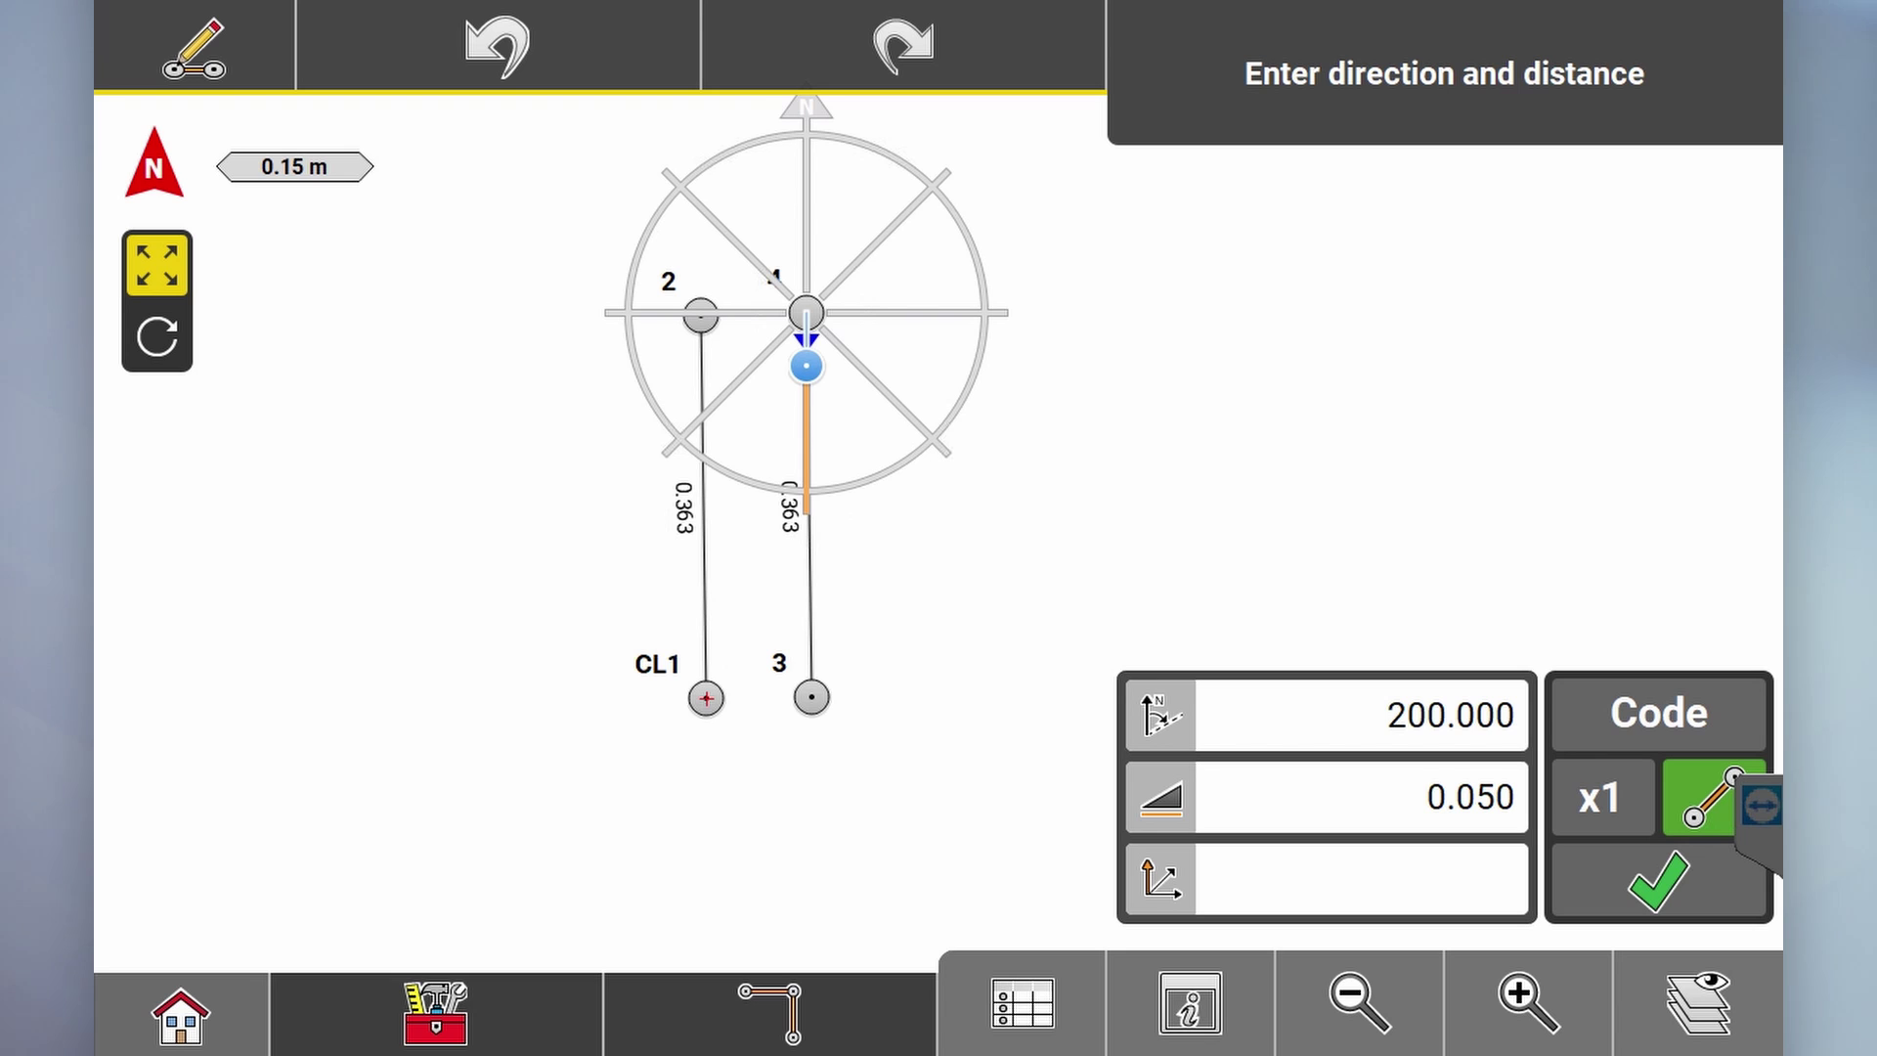
key(Return)
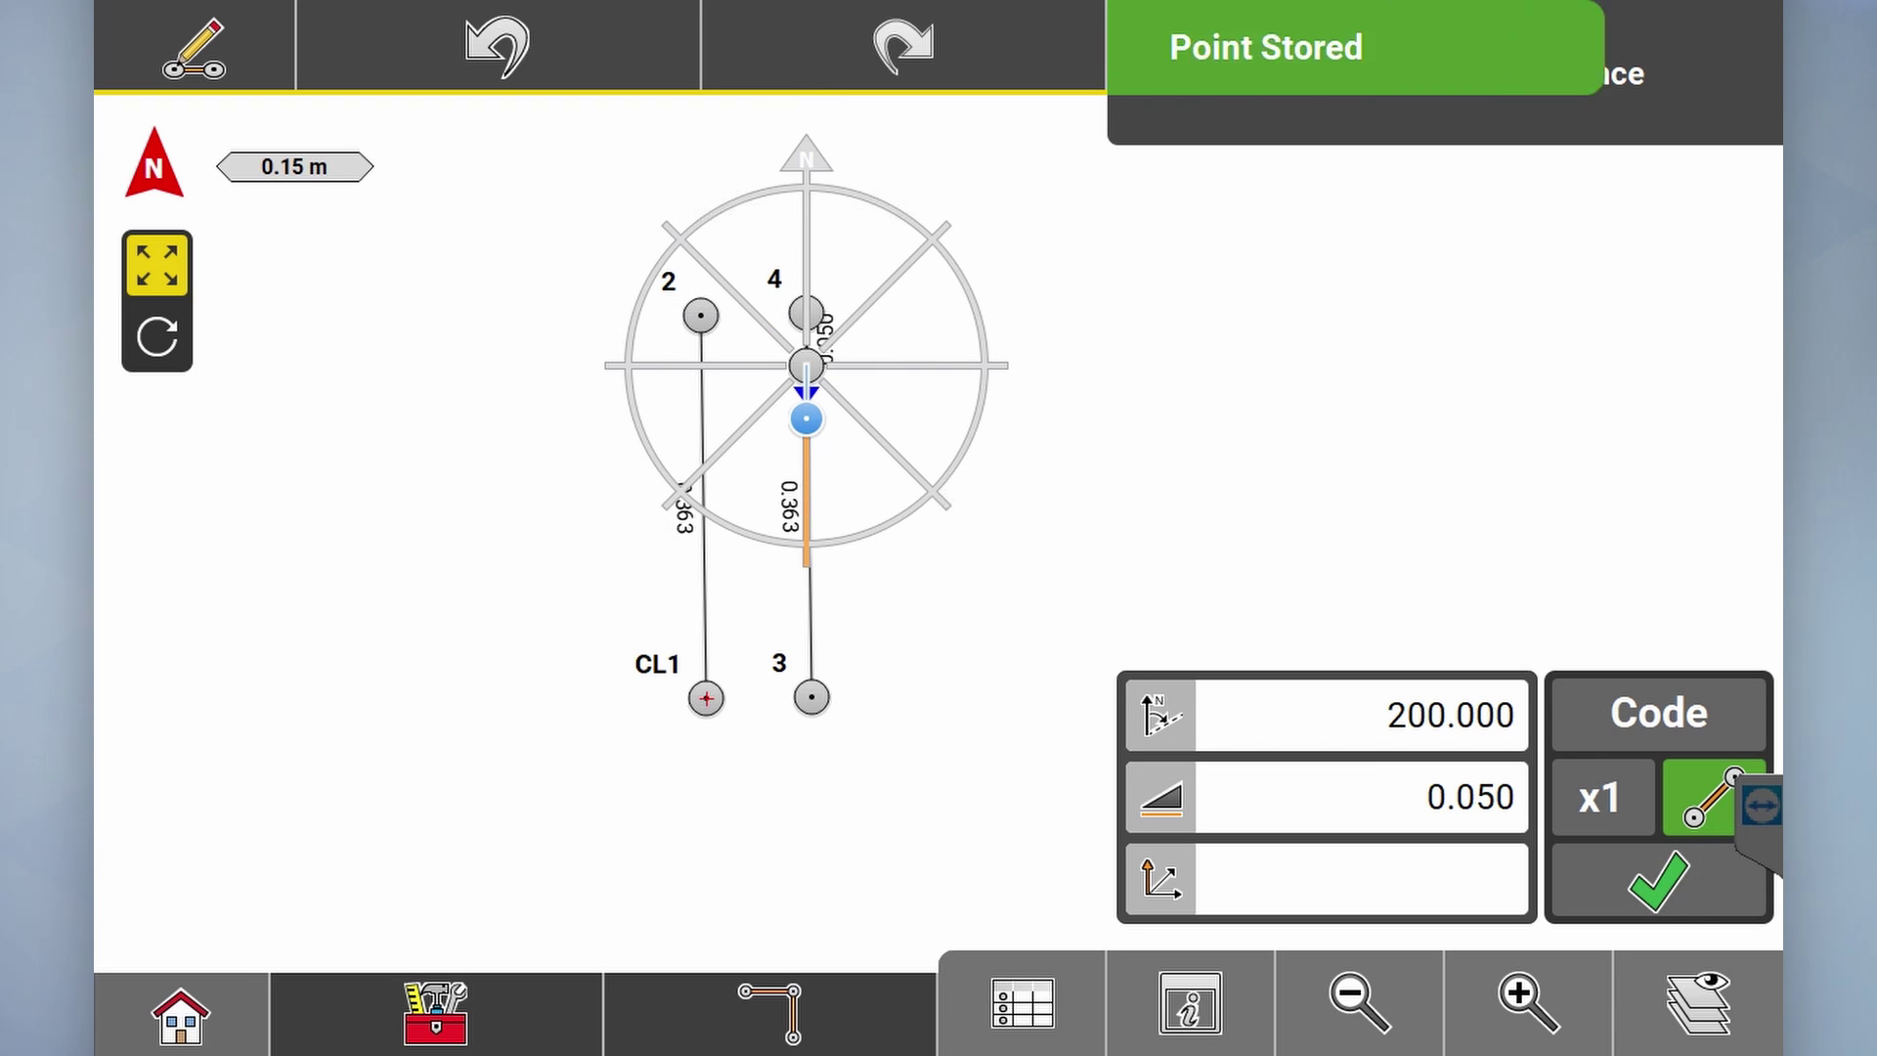
Step: Add the next connected point 0.1 m to the east of the last one and store it
click(933, 366)
click(1473, 804)
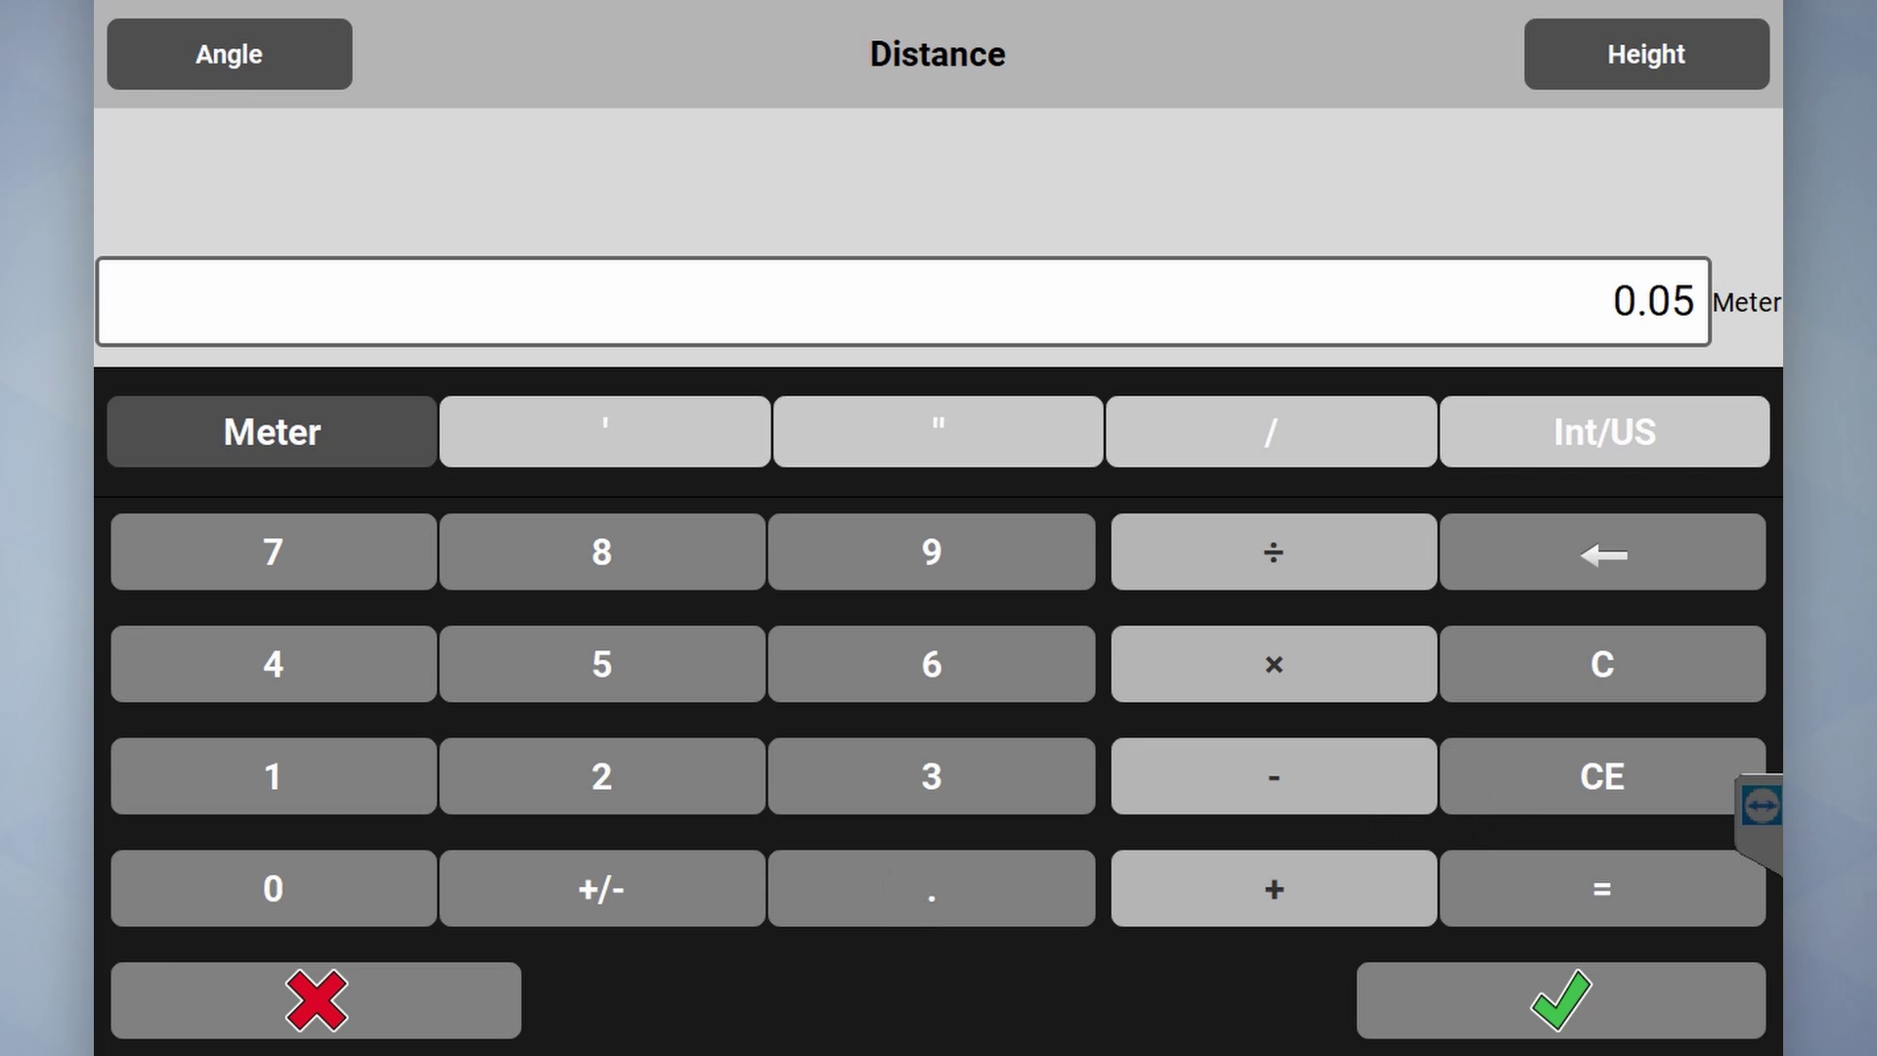
click(273, 887)
click(932, 887)
click(272, 775)
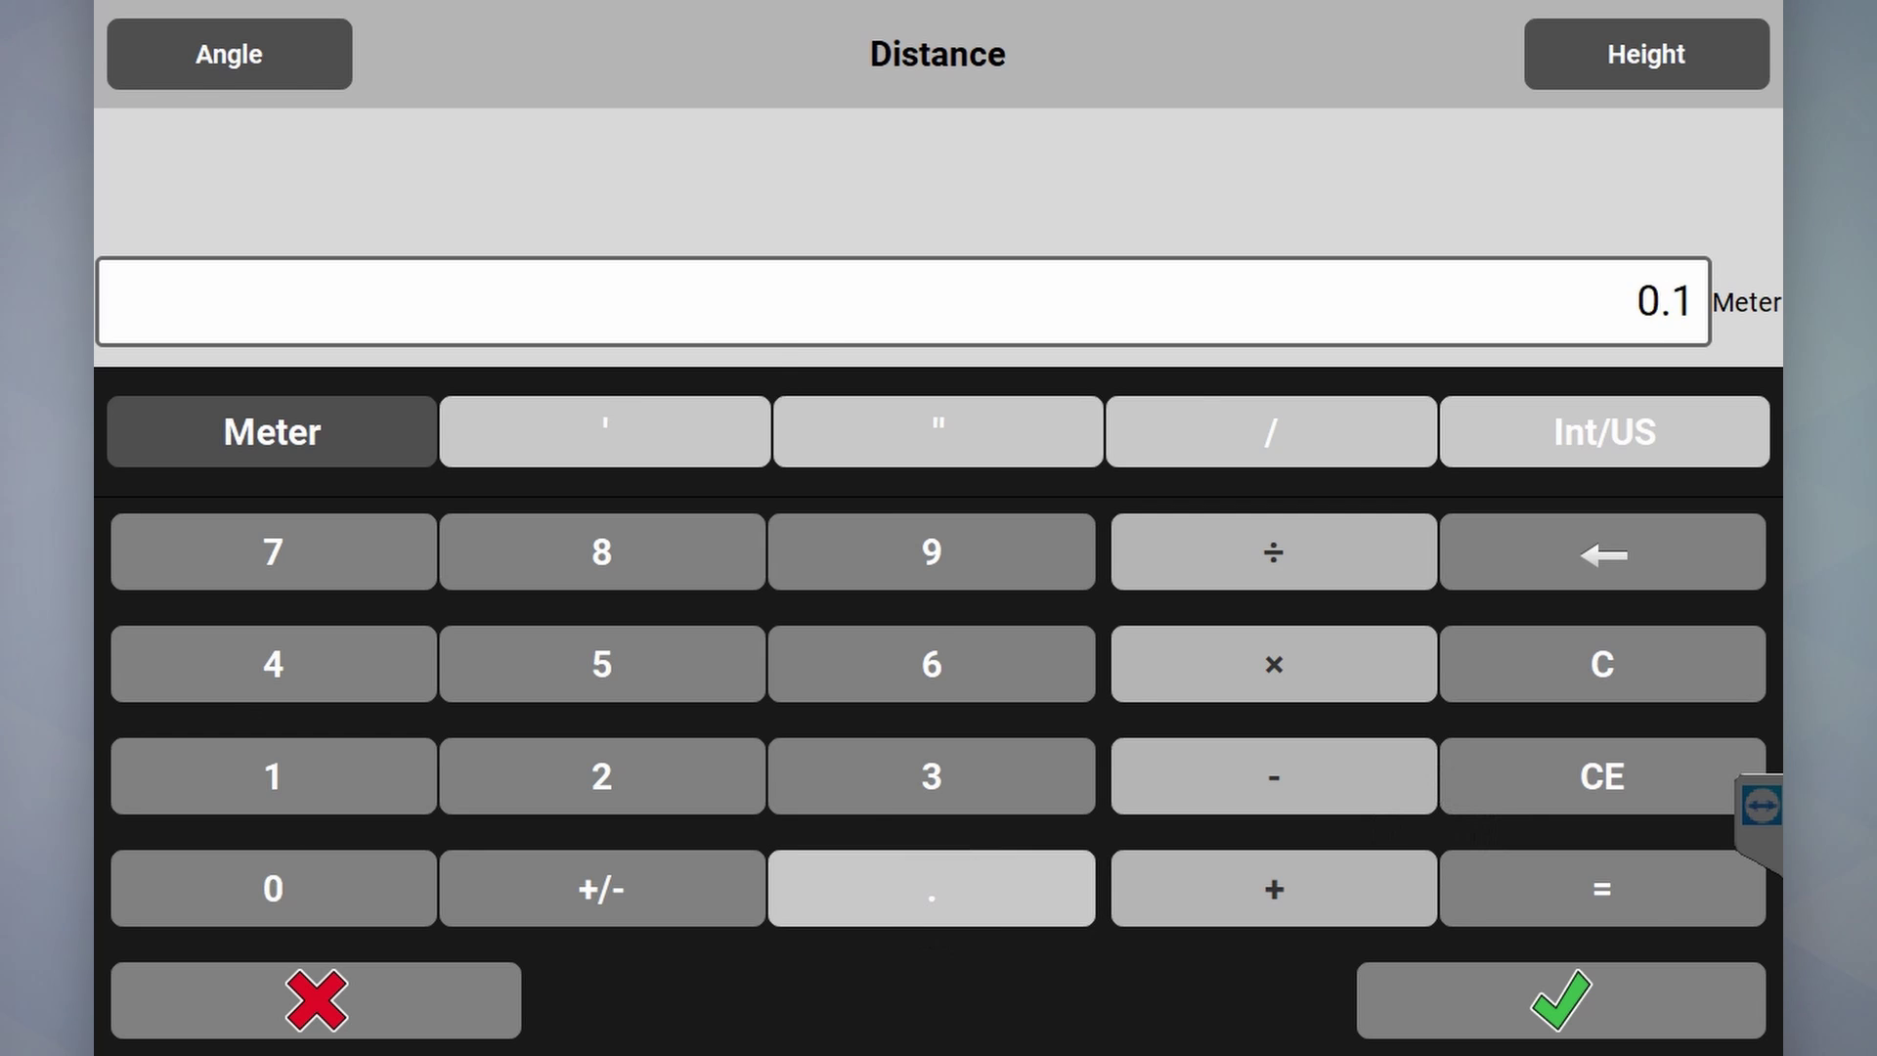
click(1561, 999)
key(Return)
Step: Add two more connected points at 0.100 m spacing, one to the south and one in direction 300.000
click(911, 471)
key(Return)
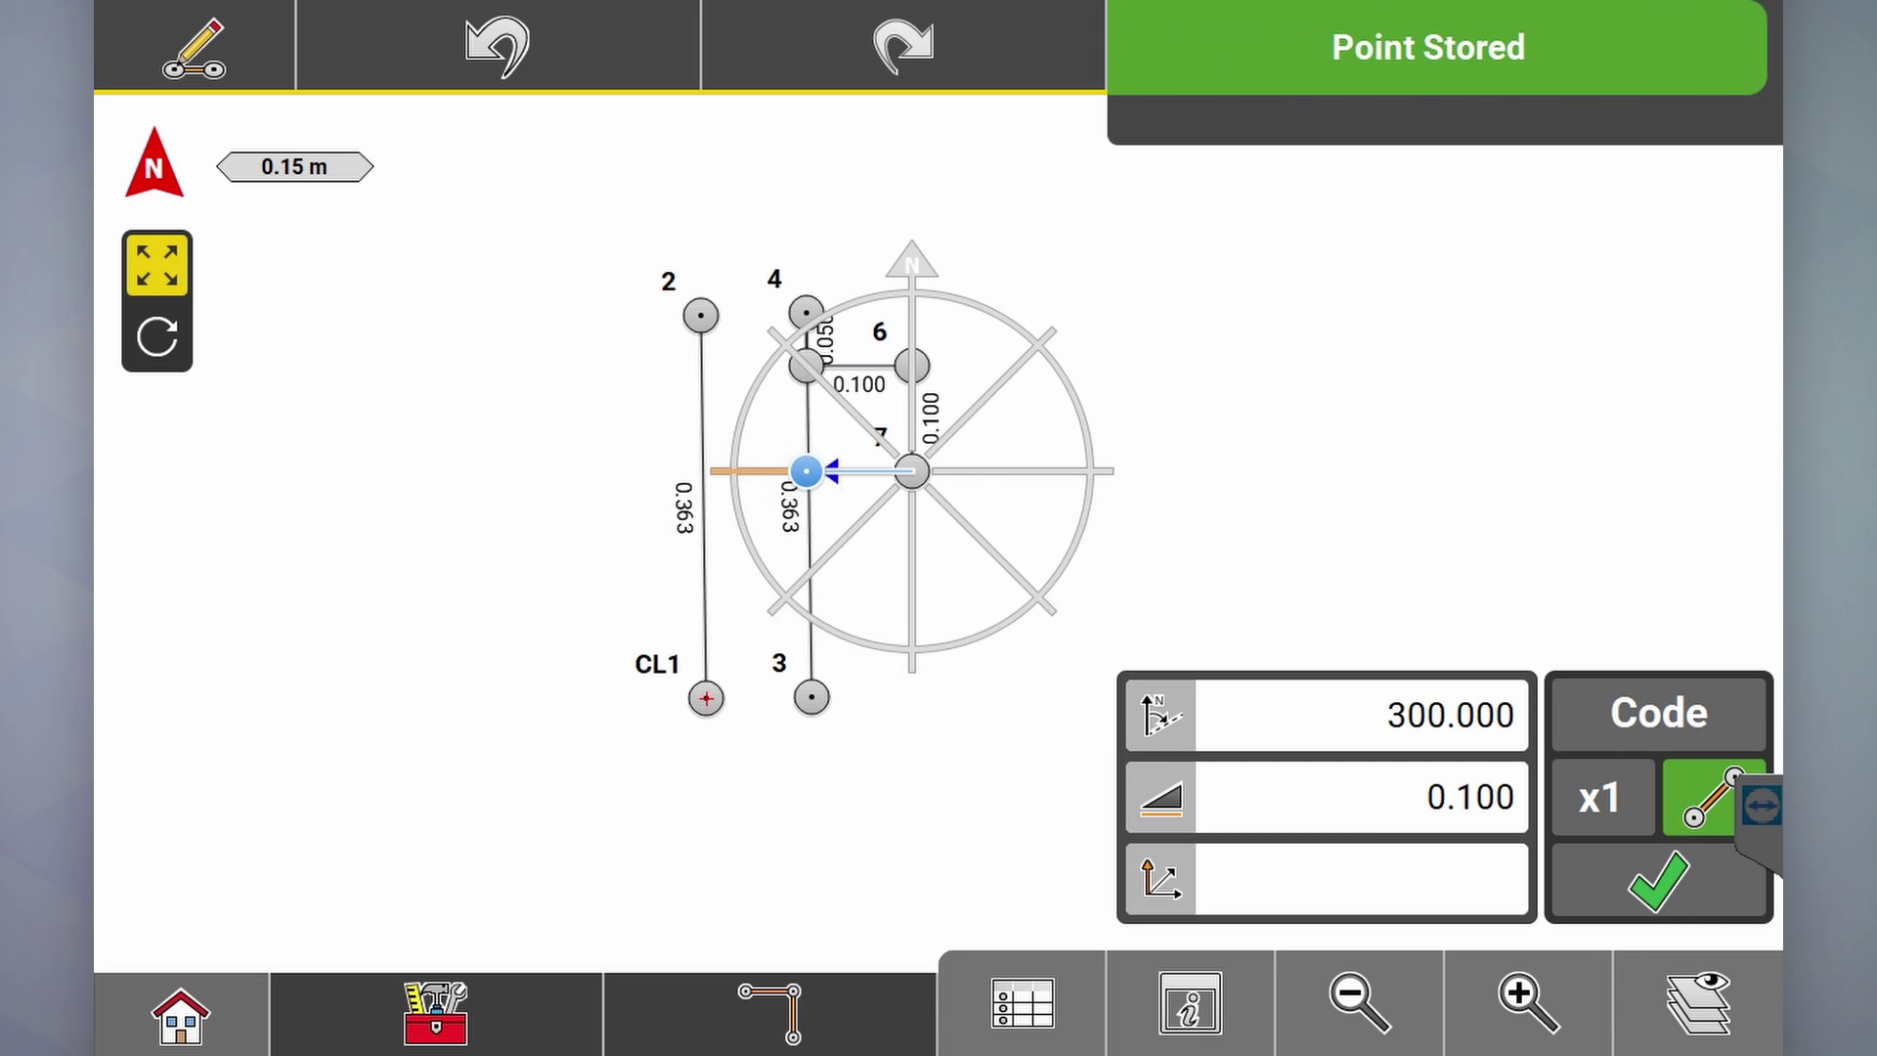
click(1659, 882)
Step: Delete points 3 and 4 together with the offset line between them
click(435, 1011)
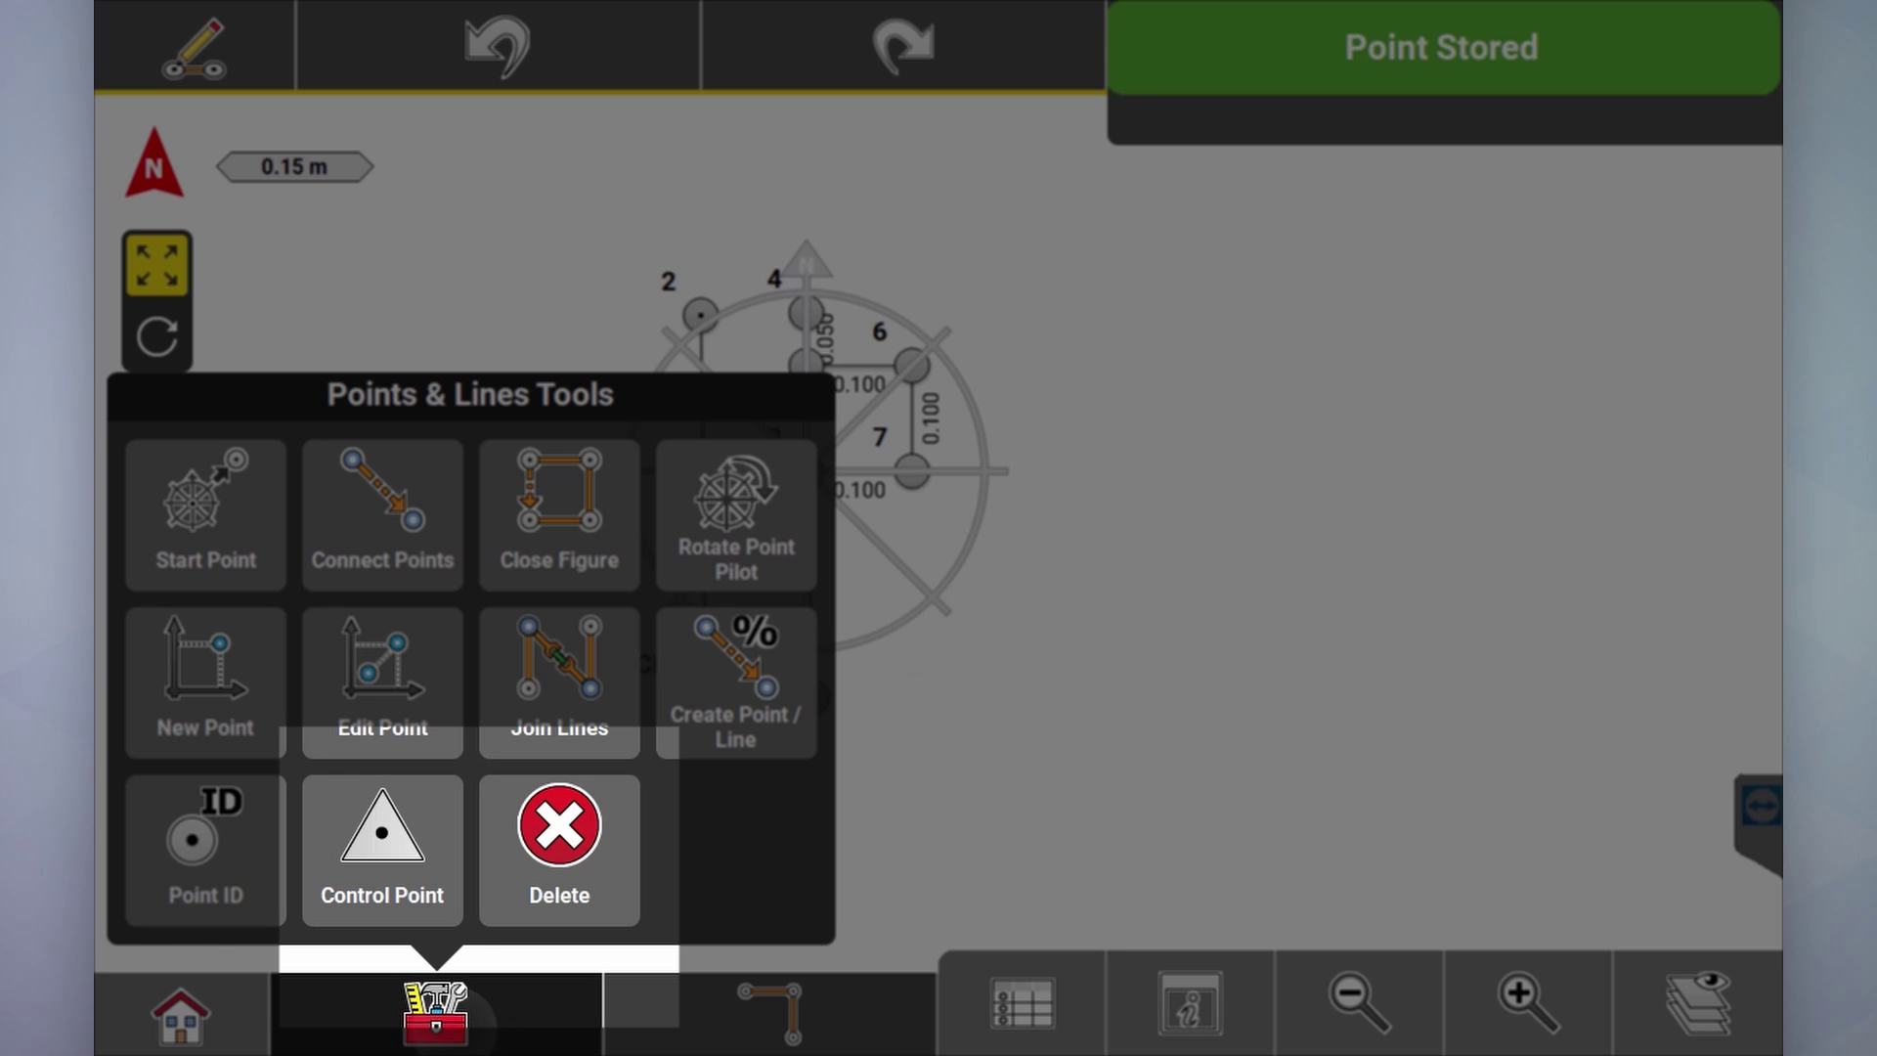
click(557, 830)
click(811, 697)
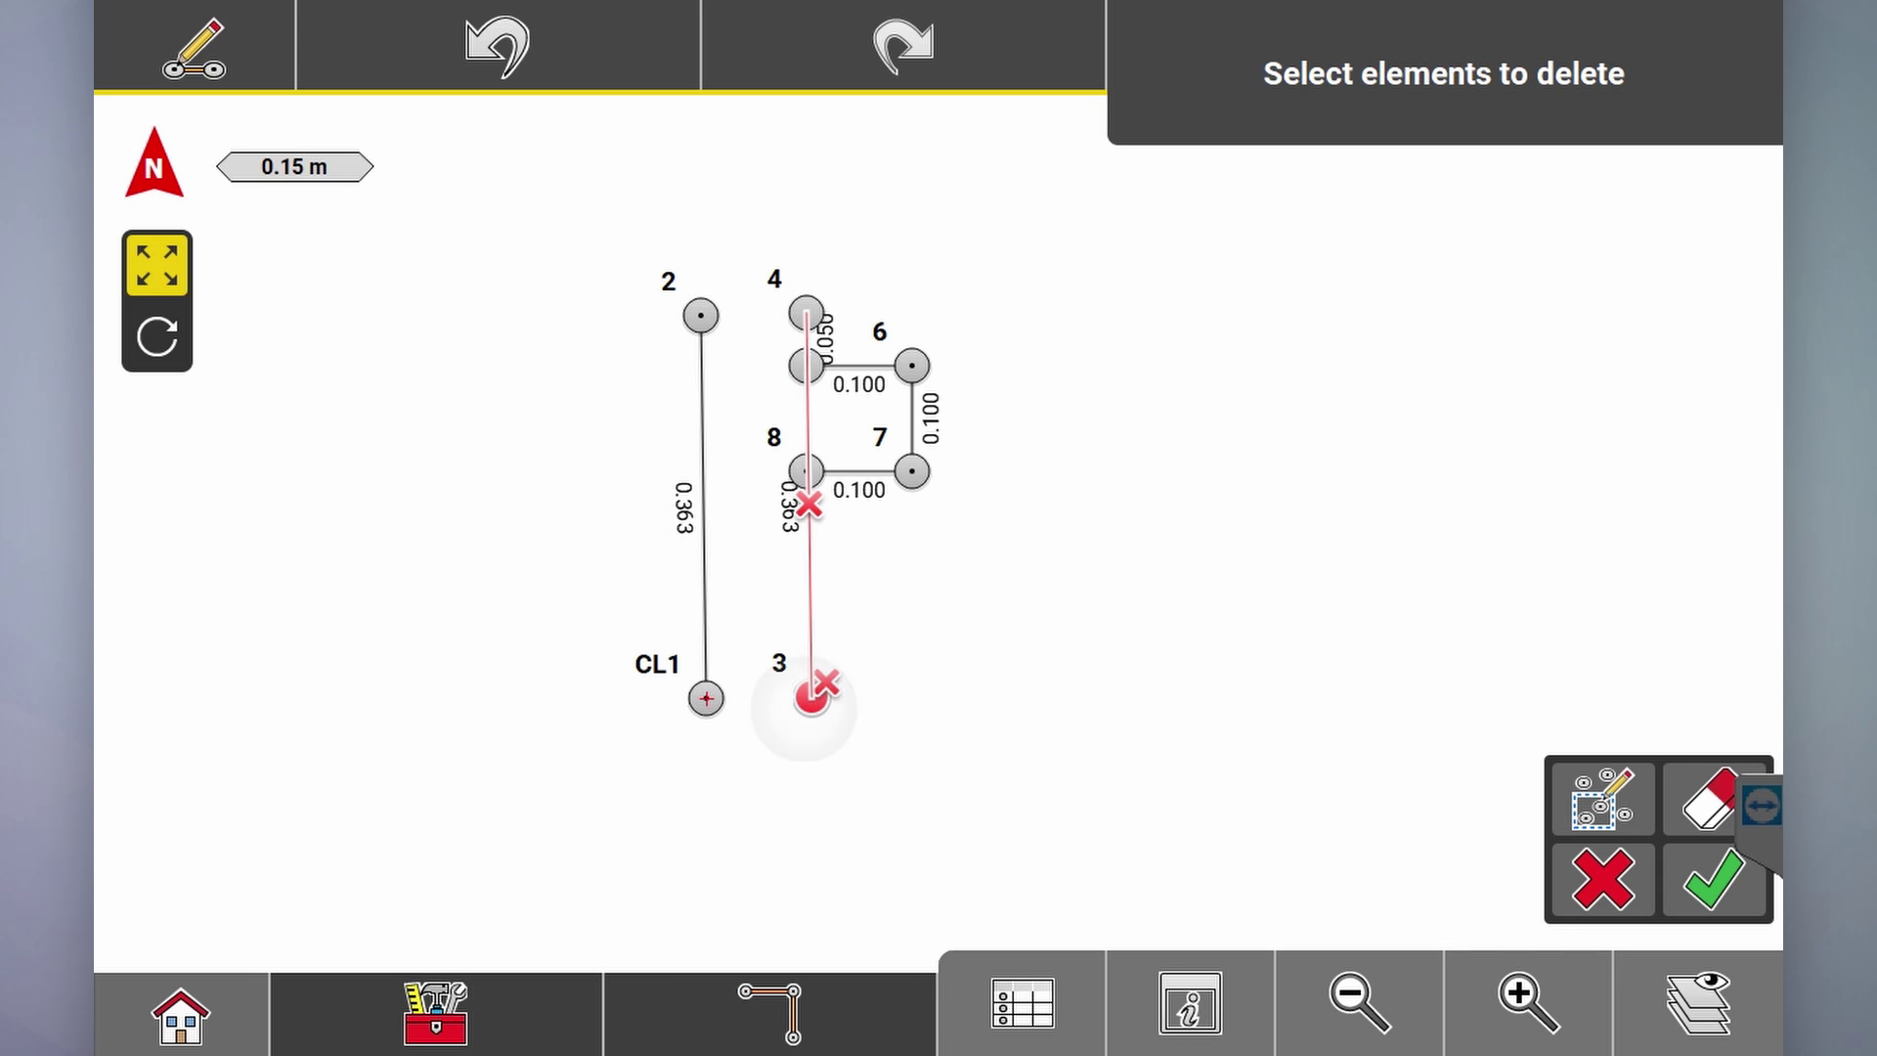
click(805, 313)
click(1713, 879)
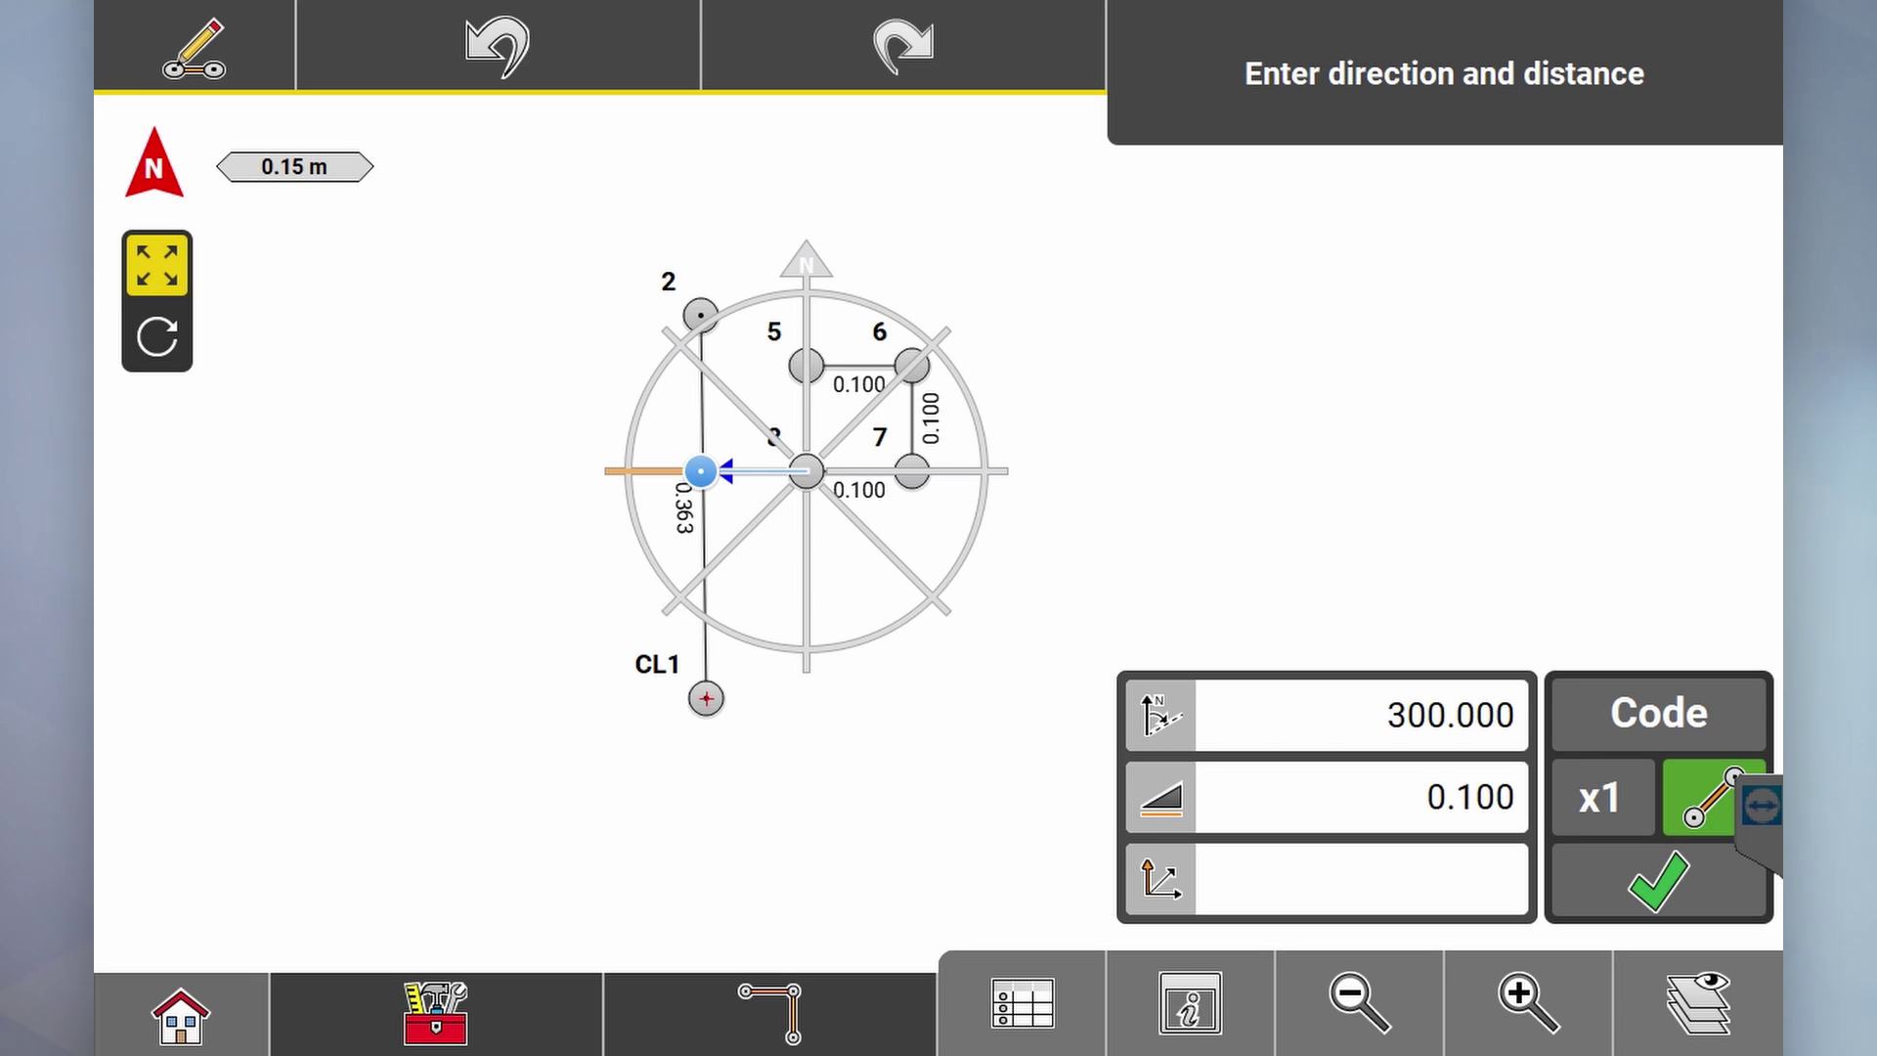
Step: Enlarge the view around the sketched square formed by points 5 to 8
click(1528, 1003)
click(1527, 1002)
drag(411, 306, 759, 616)
click(1358, 1003)
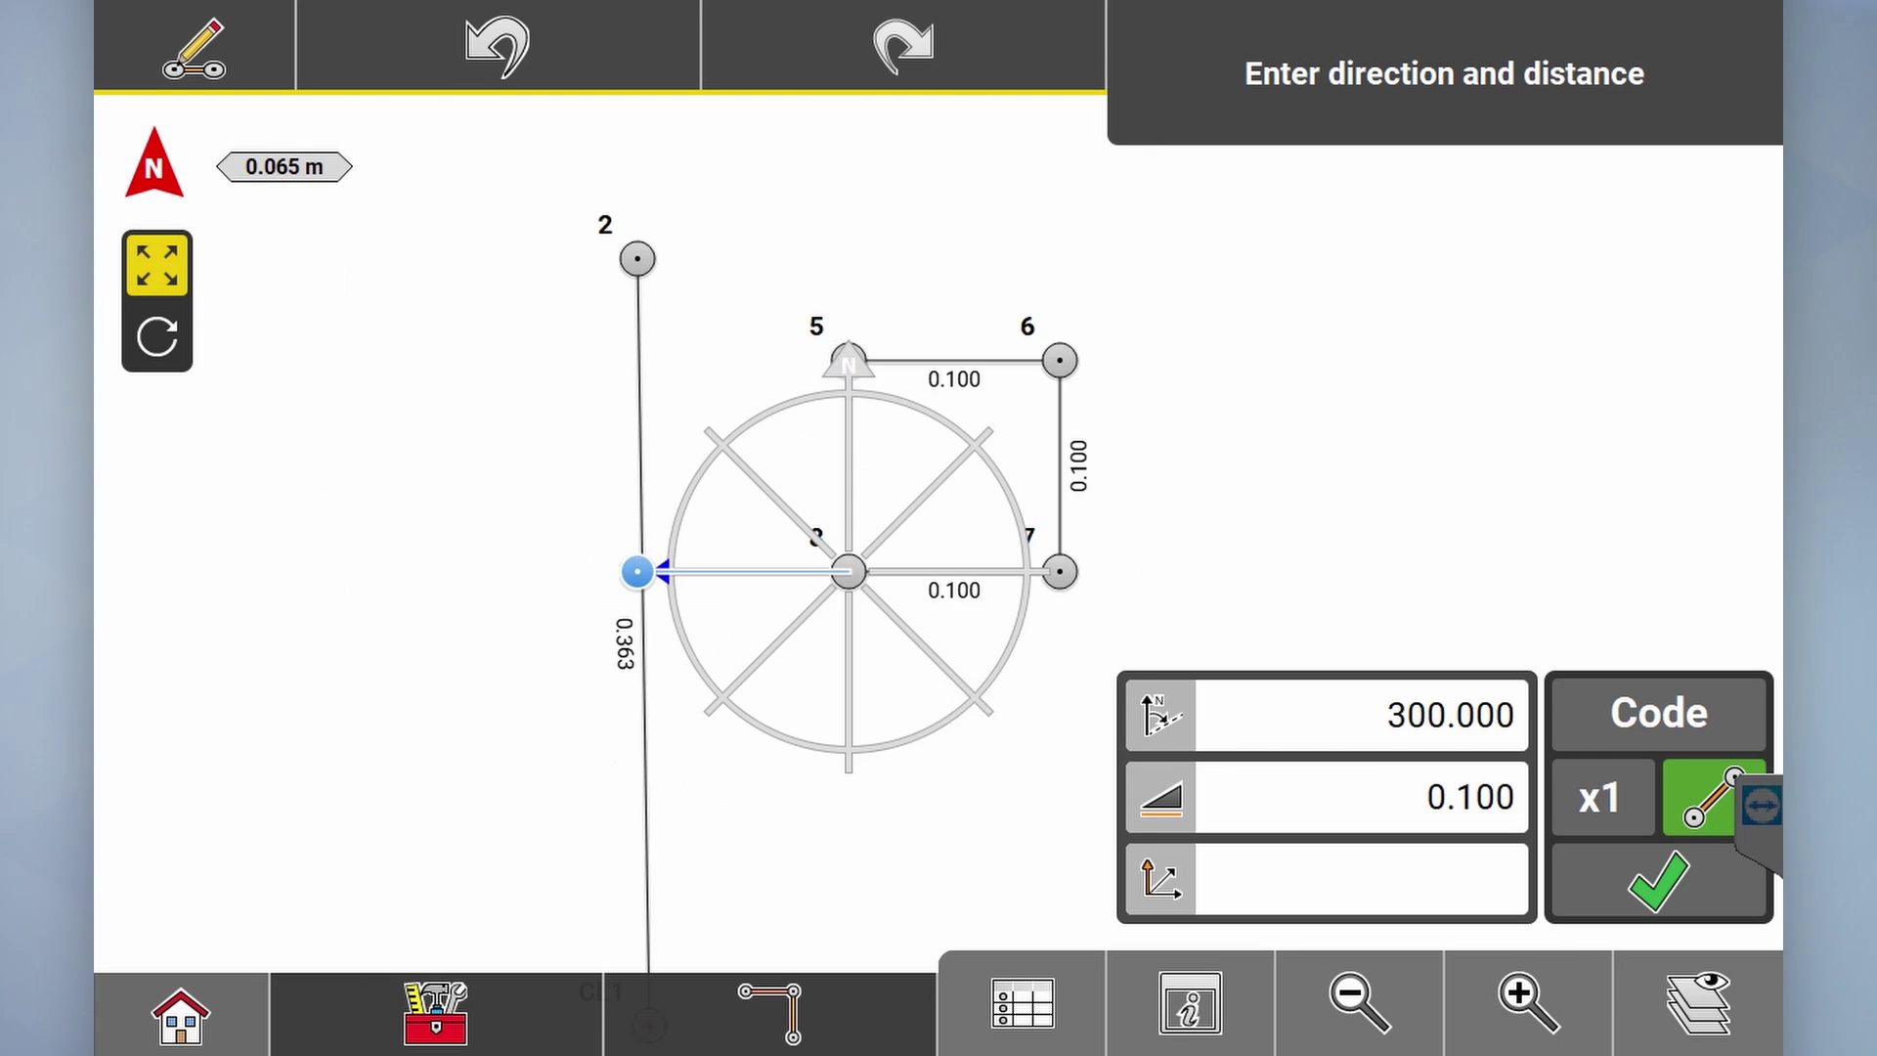
Step: Connect points 8 and 5 with a line to close the square
click(434, 1011)
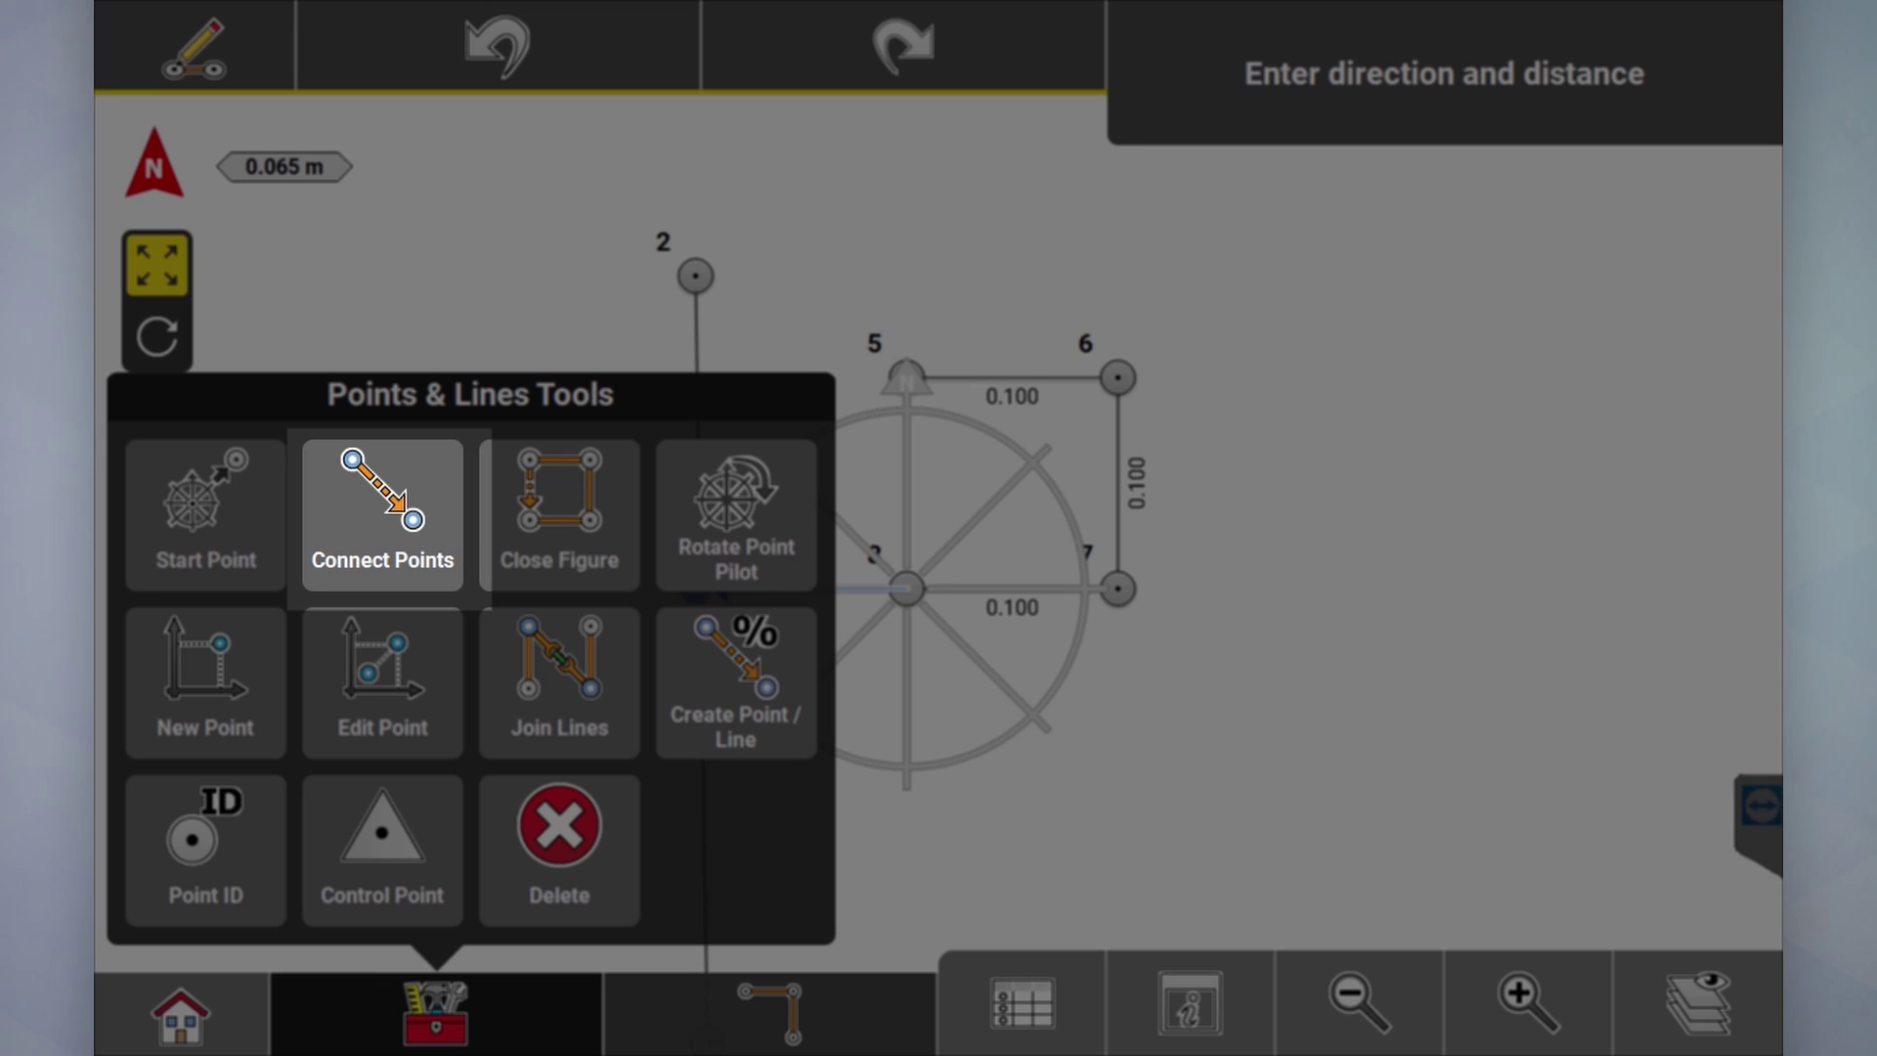
click(382, 515)
click(906, 589)
click(906, 377)
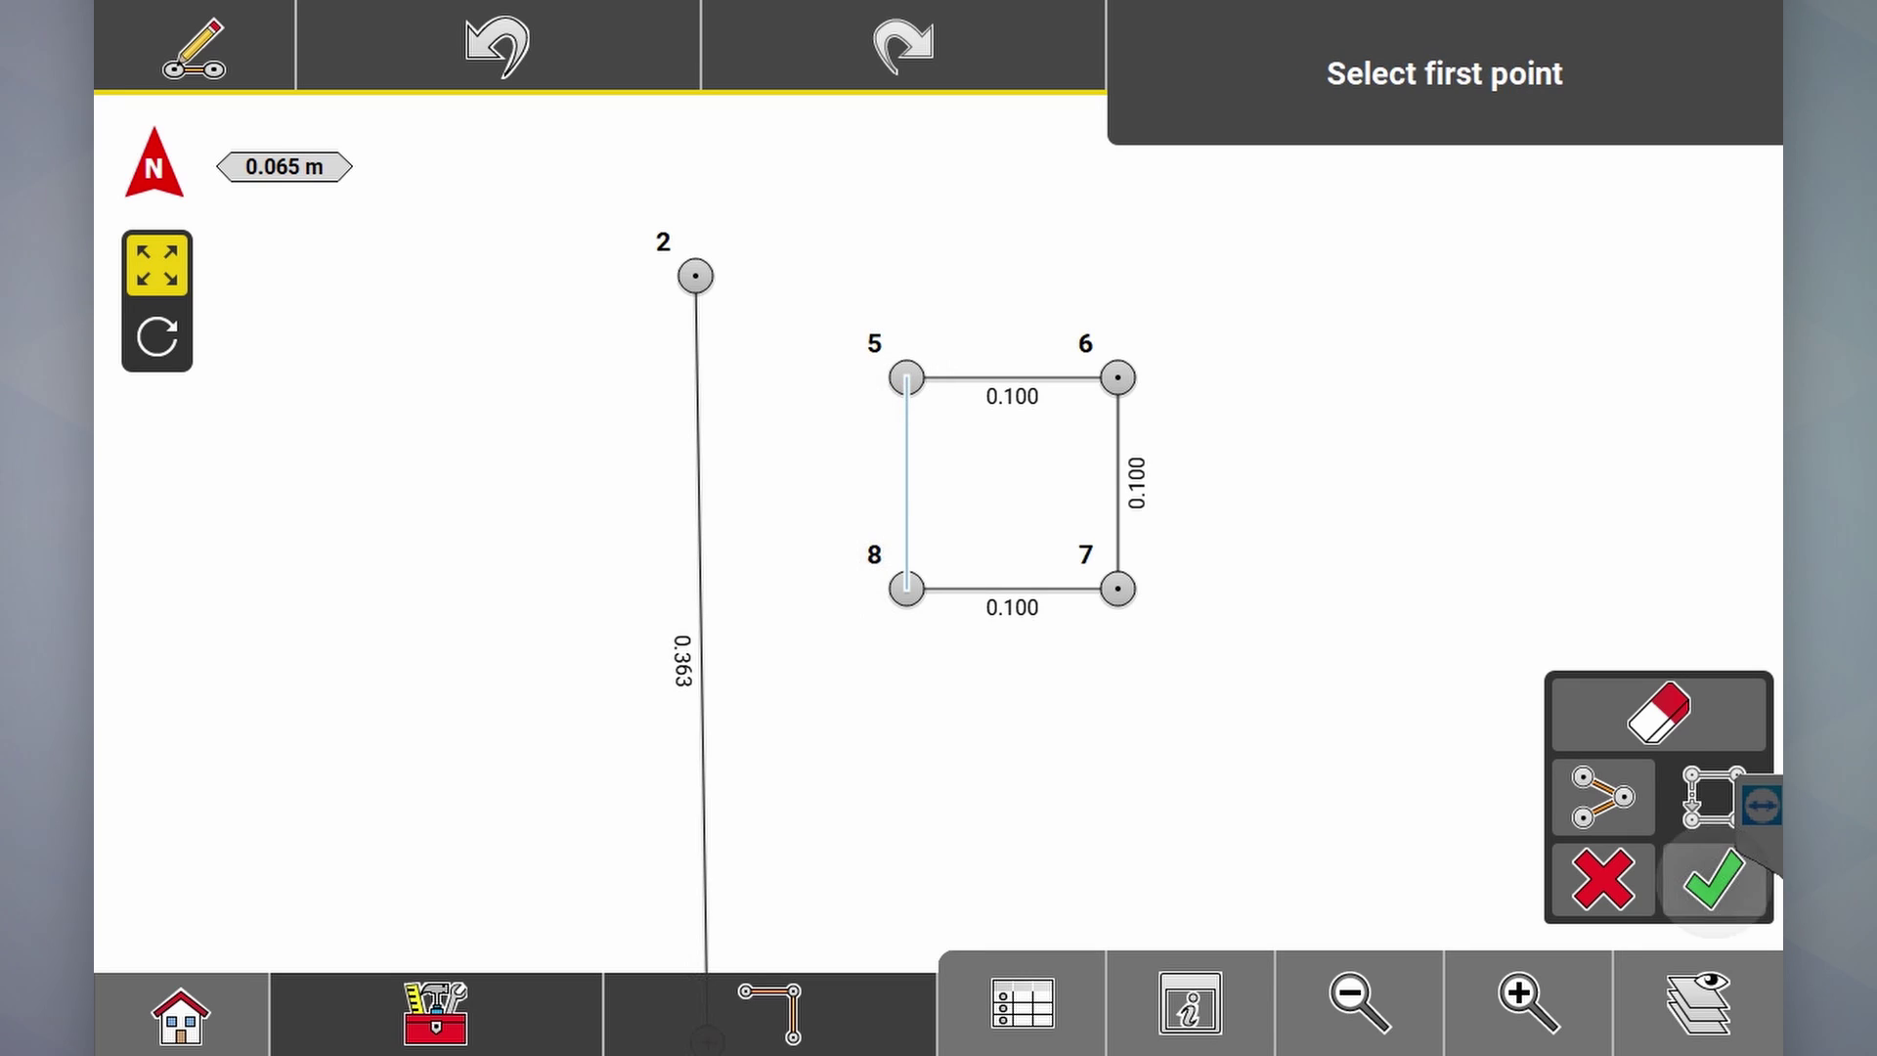
click(1713, 878)
Step: Connect points 5 and 7 with a diagonal line across the square
click(435, 1011)
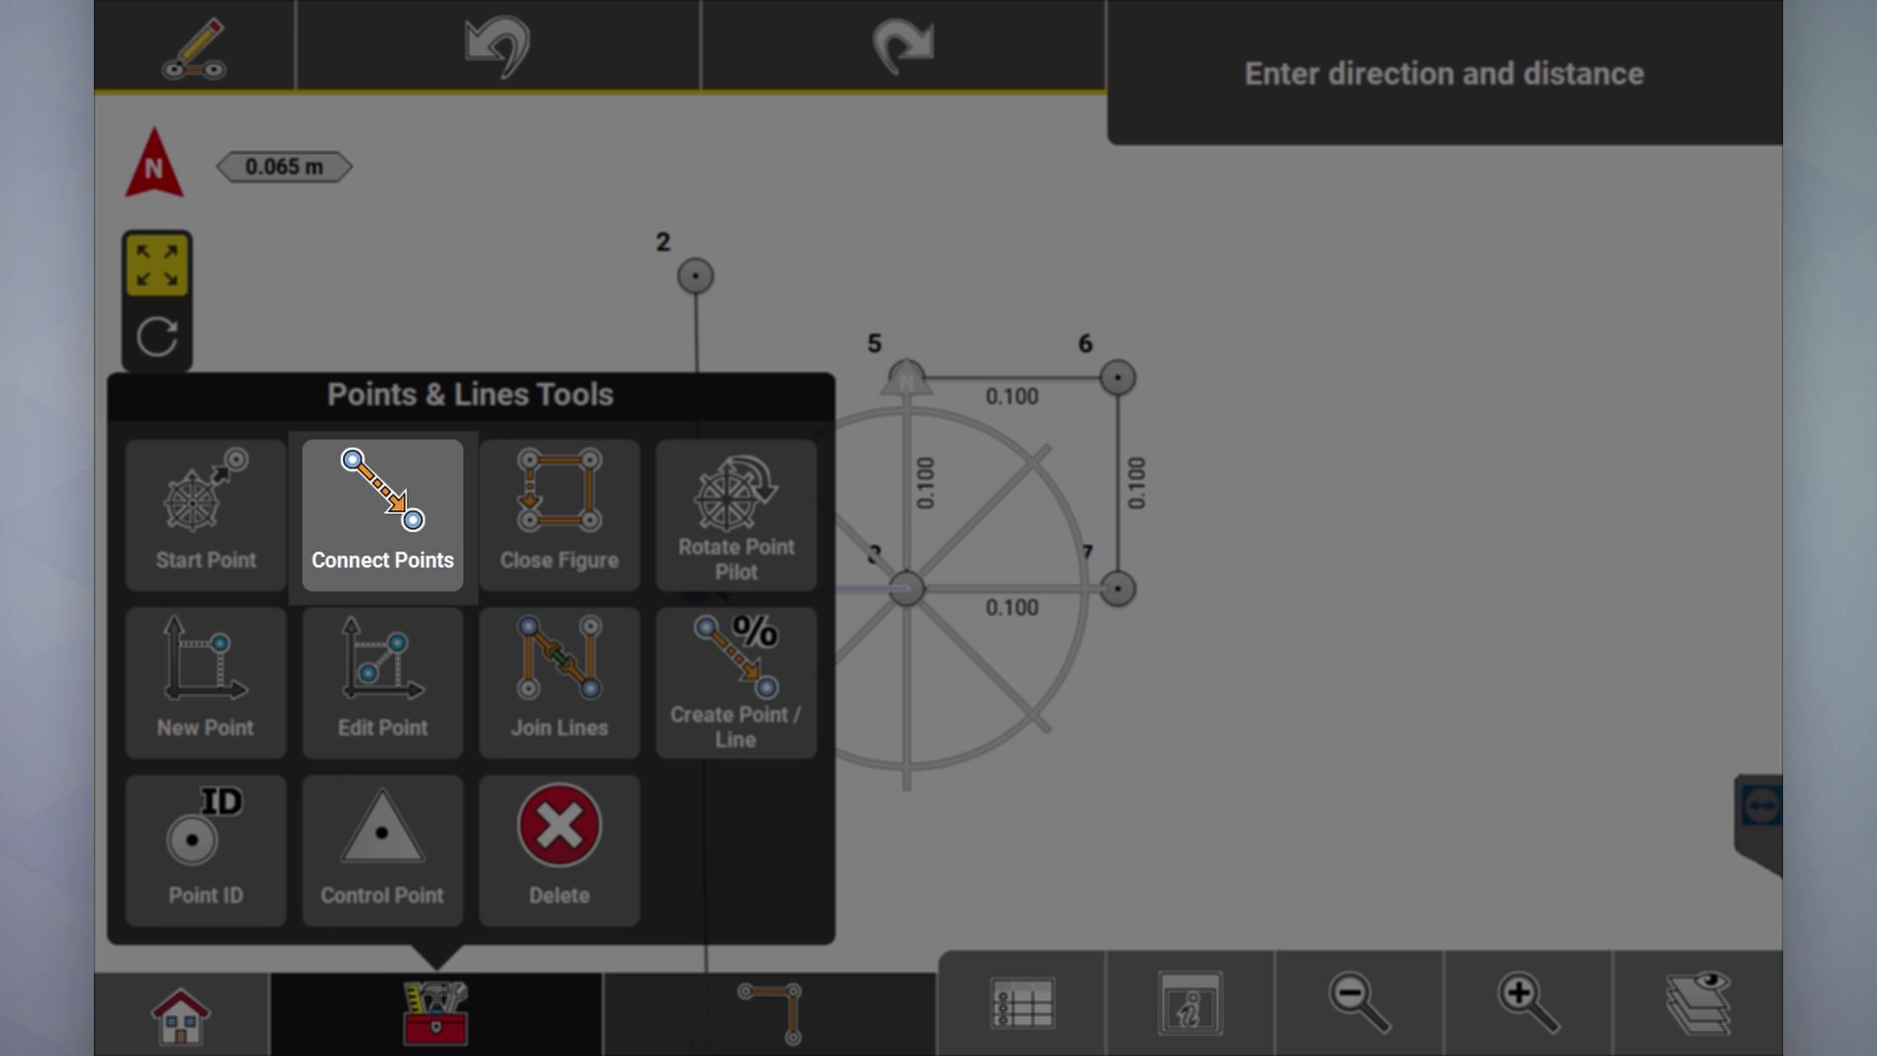
click(383, 516)
click(906, 377)
click(1117, 589)
click(1713, 878)
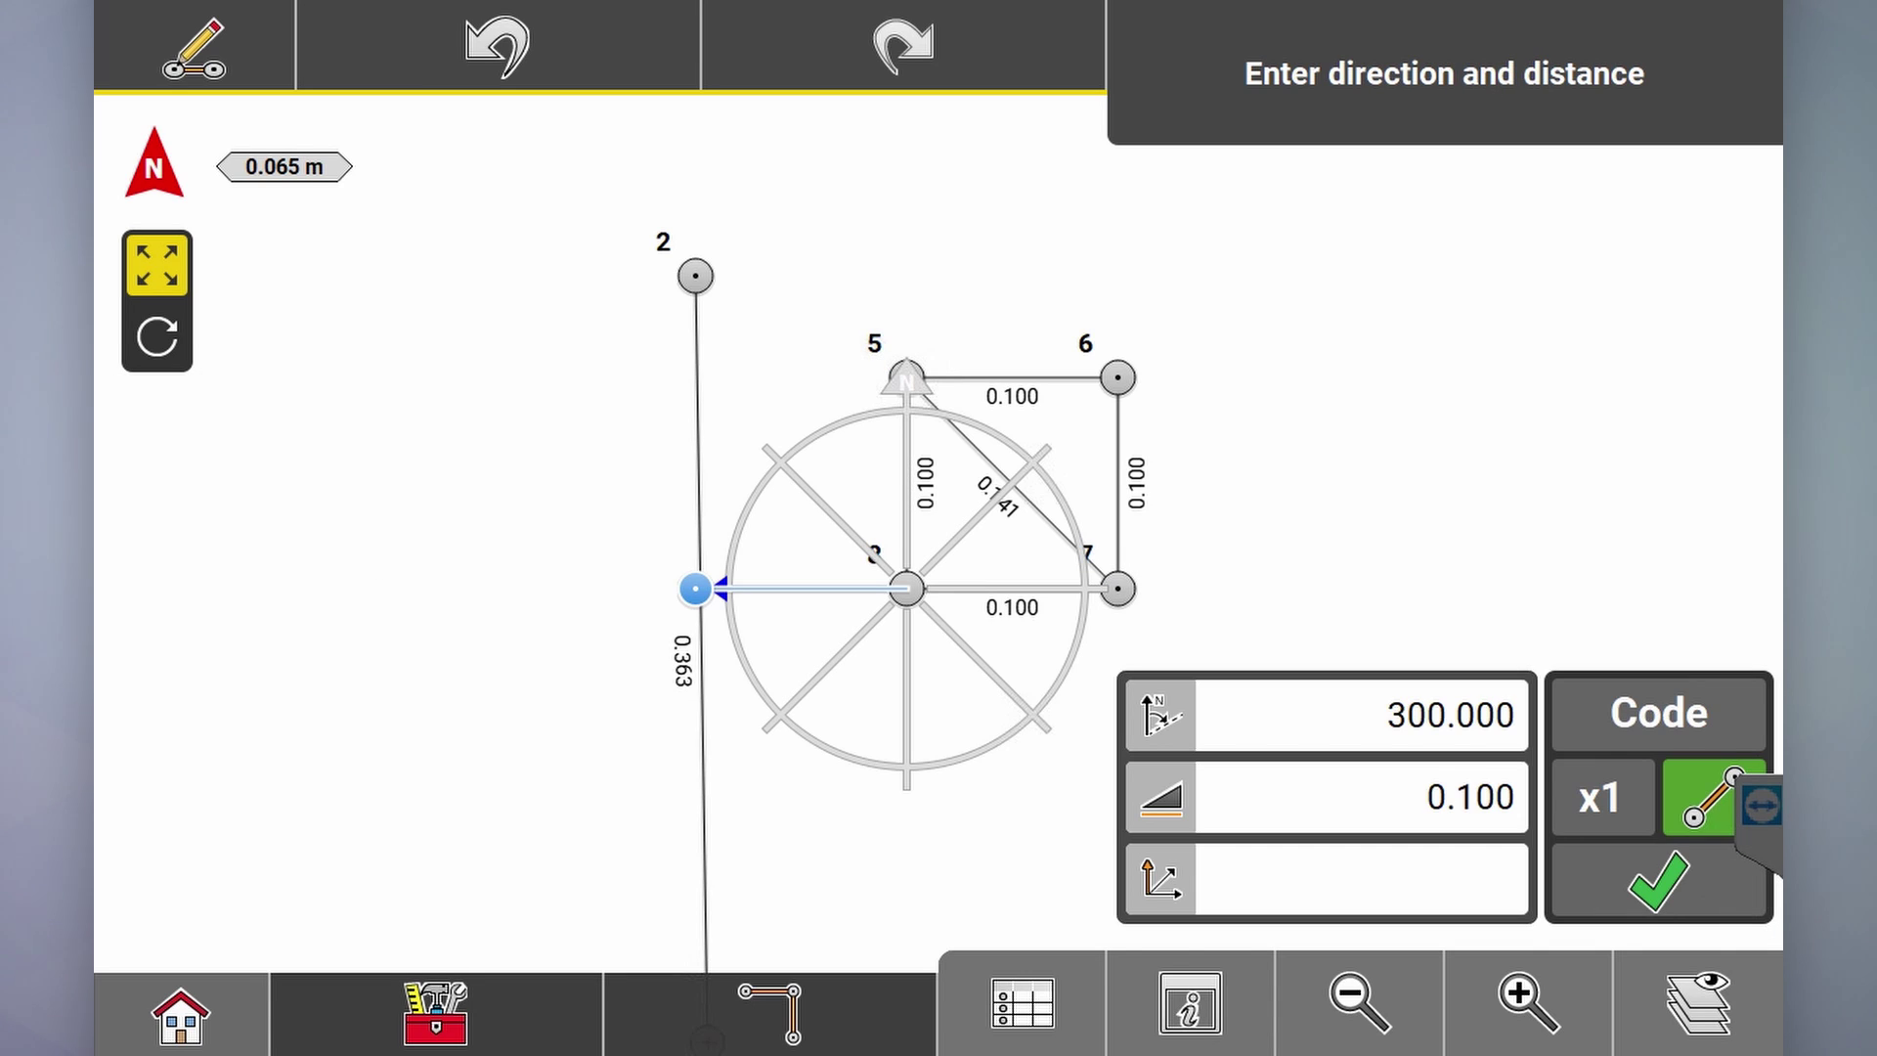
Step: Connect points 8 and 6 with the square's other diagonal line
click(436, 1012)
click(382, 516)
click(907, 588)
click(1117, 377)
click(907, 588)
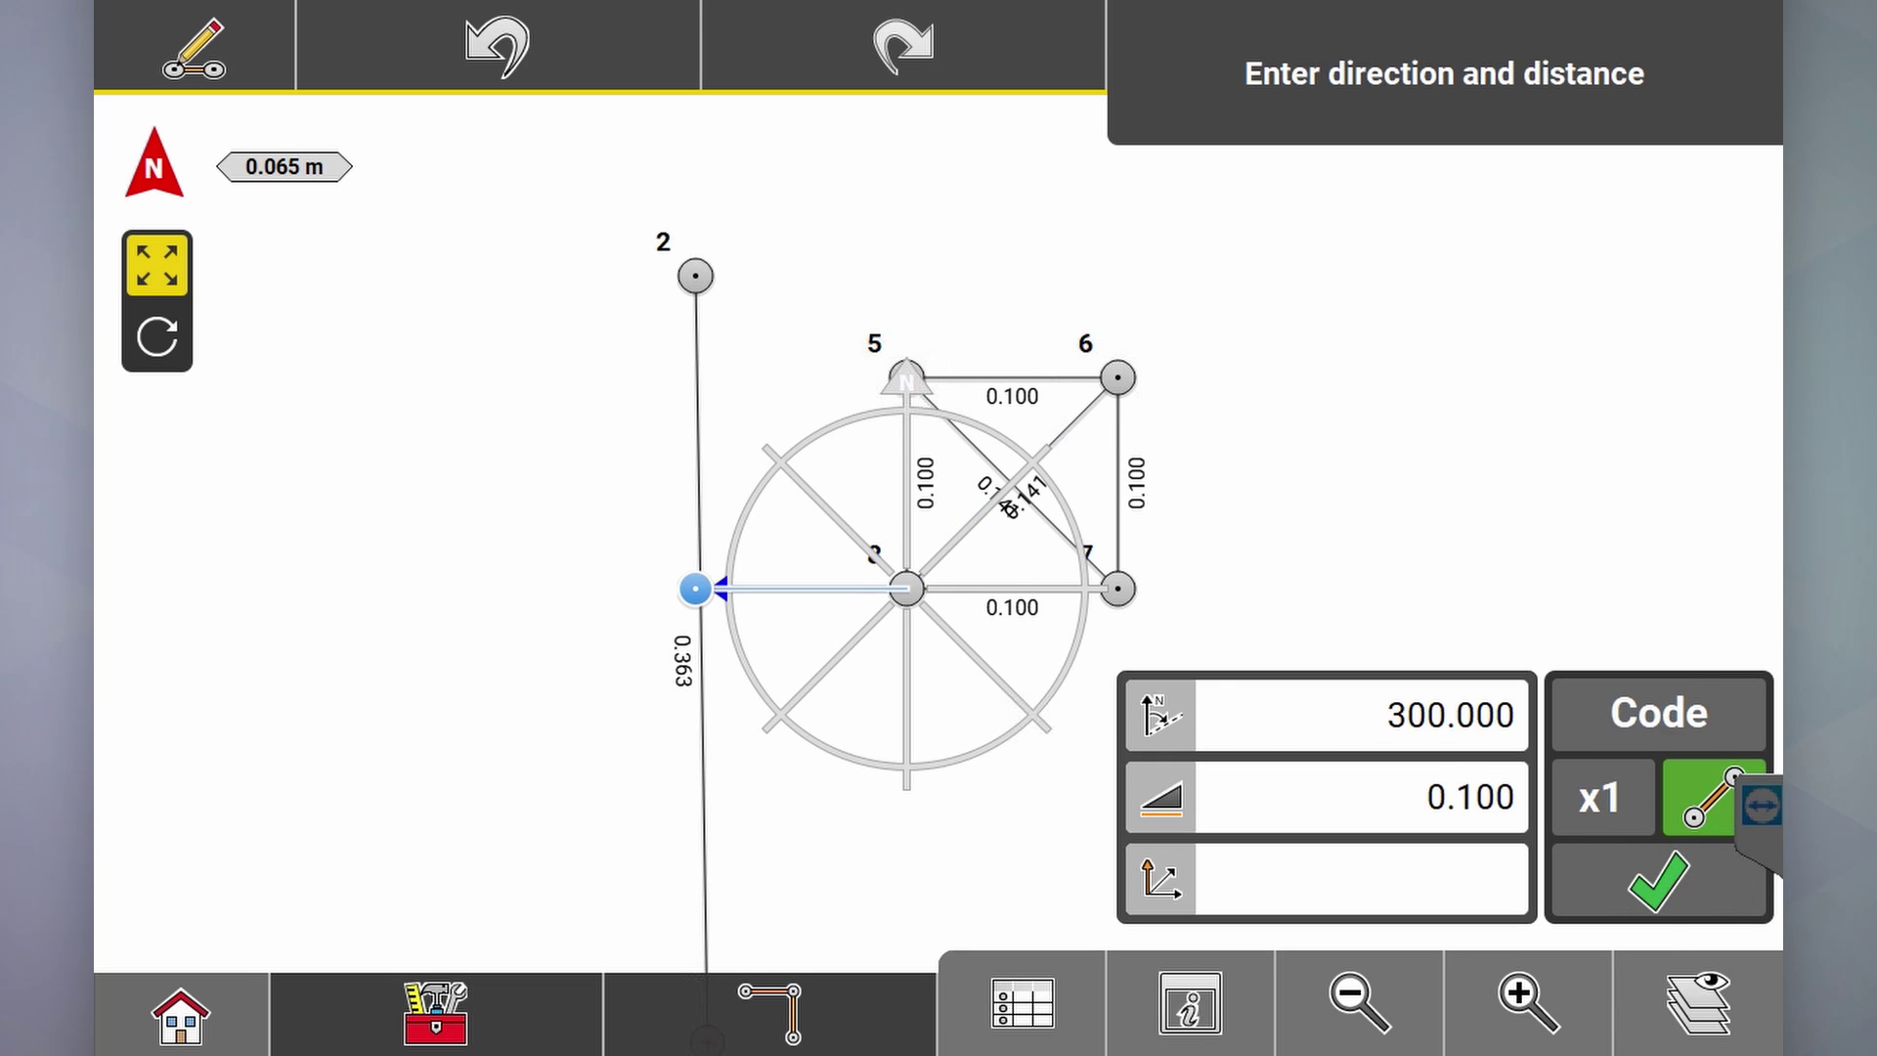
Step: Create and store a point at the intersection of the square's two diagonals using the Intersection point creation tool
click(436, 1011)
click(770, 1011)
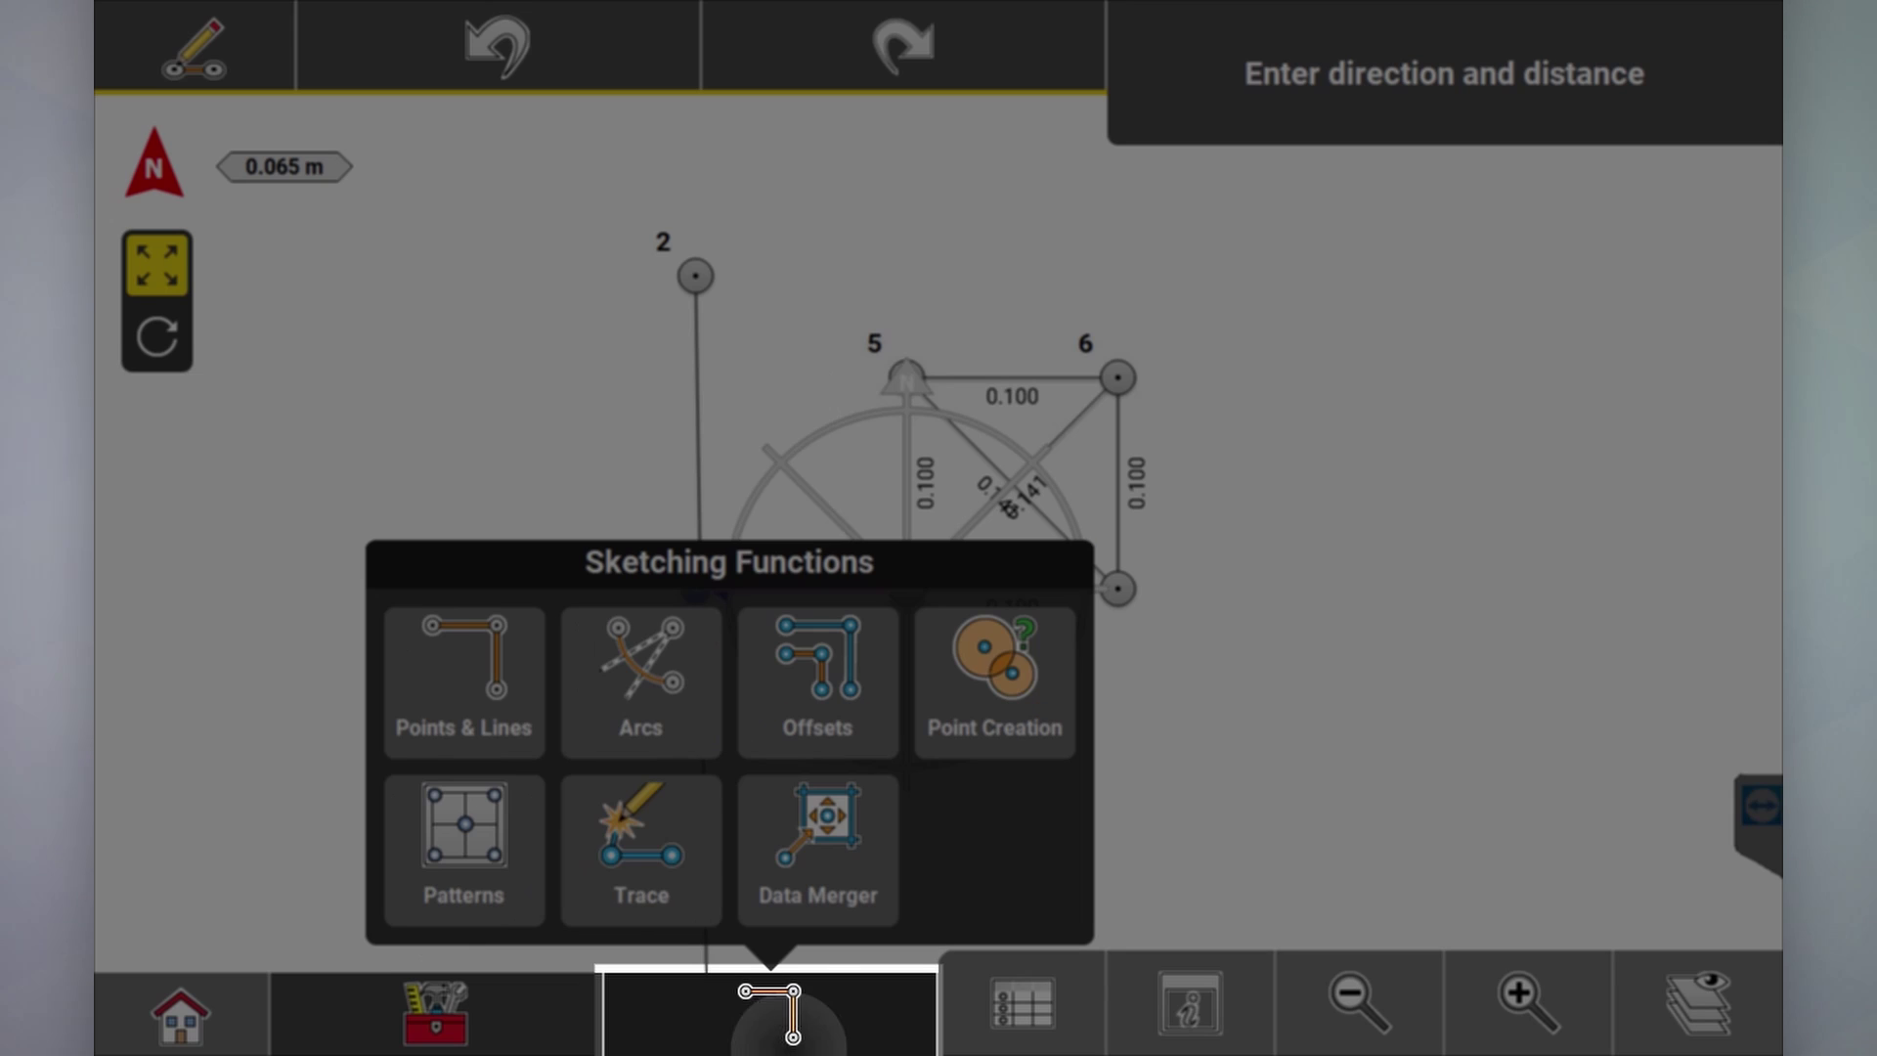
click(994, 683)
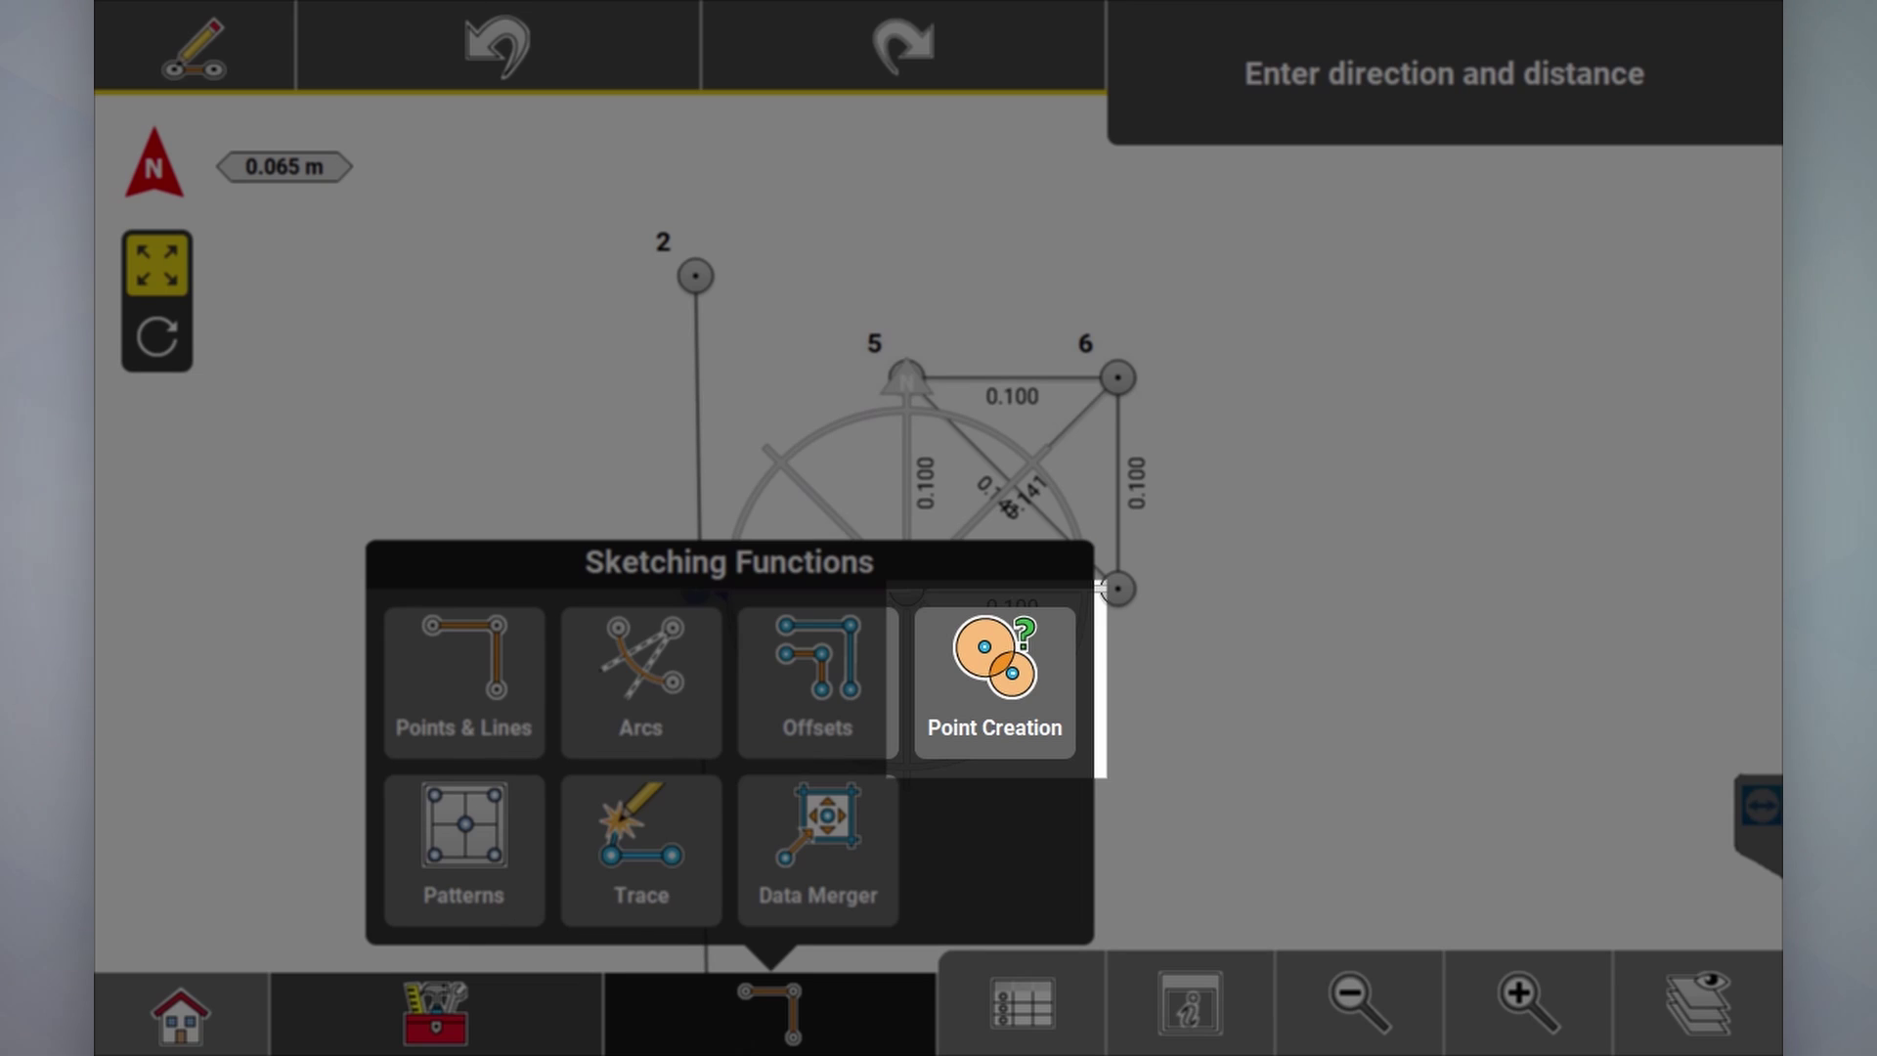
click(436, 1012)
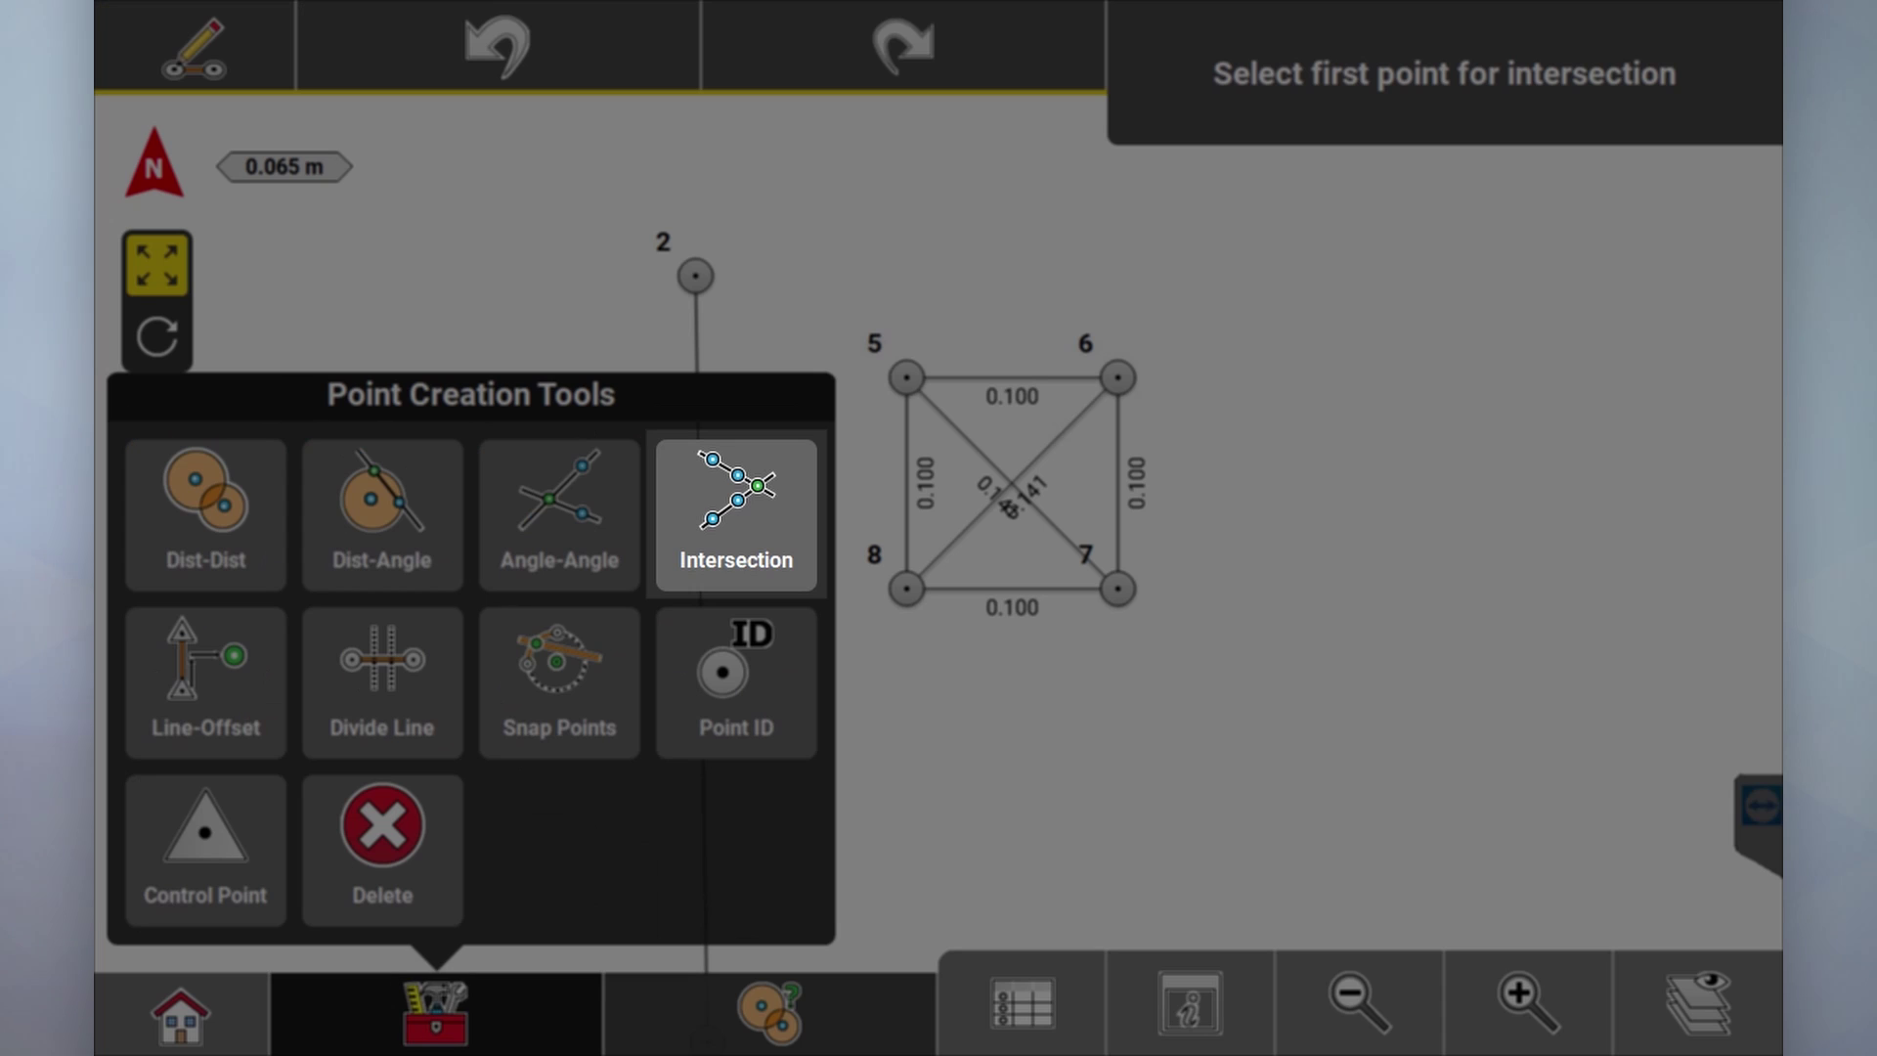
click(735, 514)
click(1065, 430)
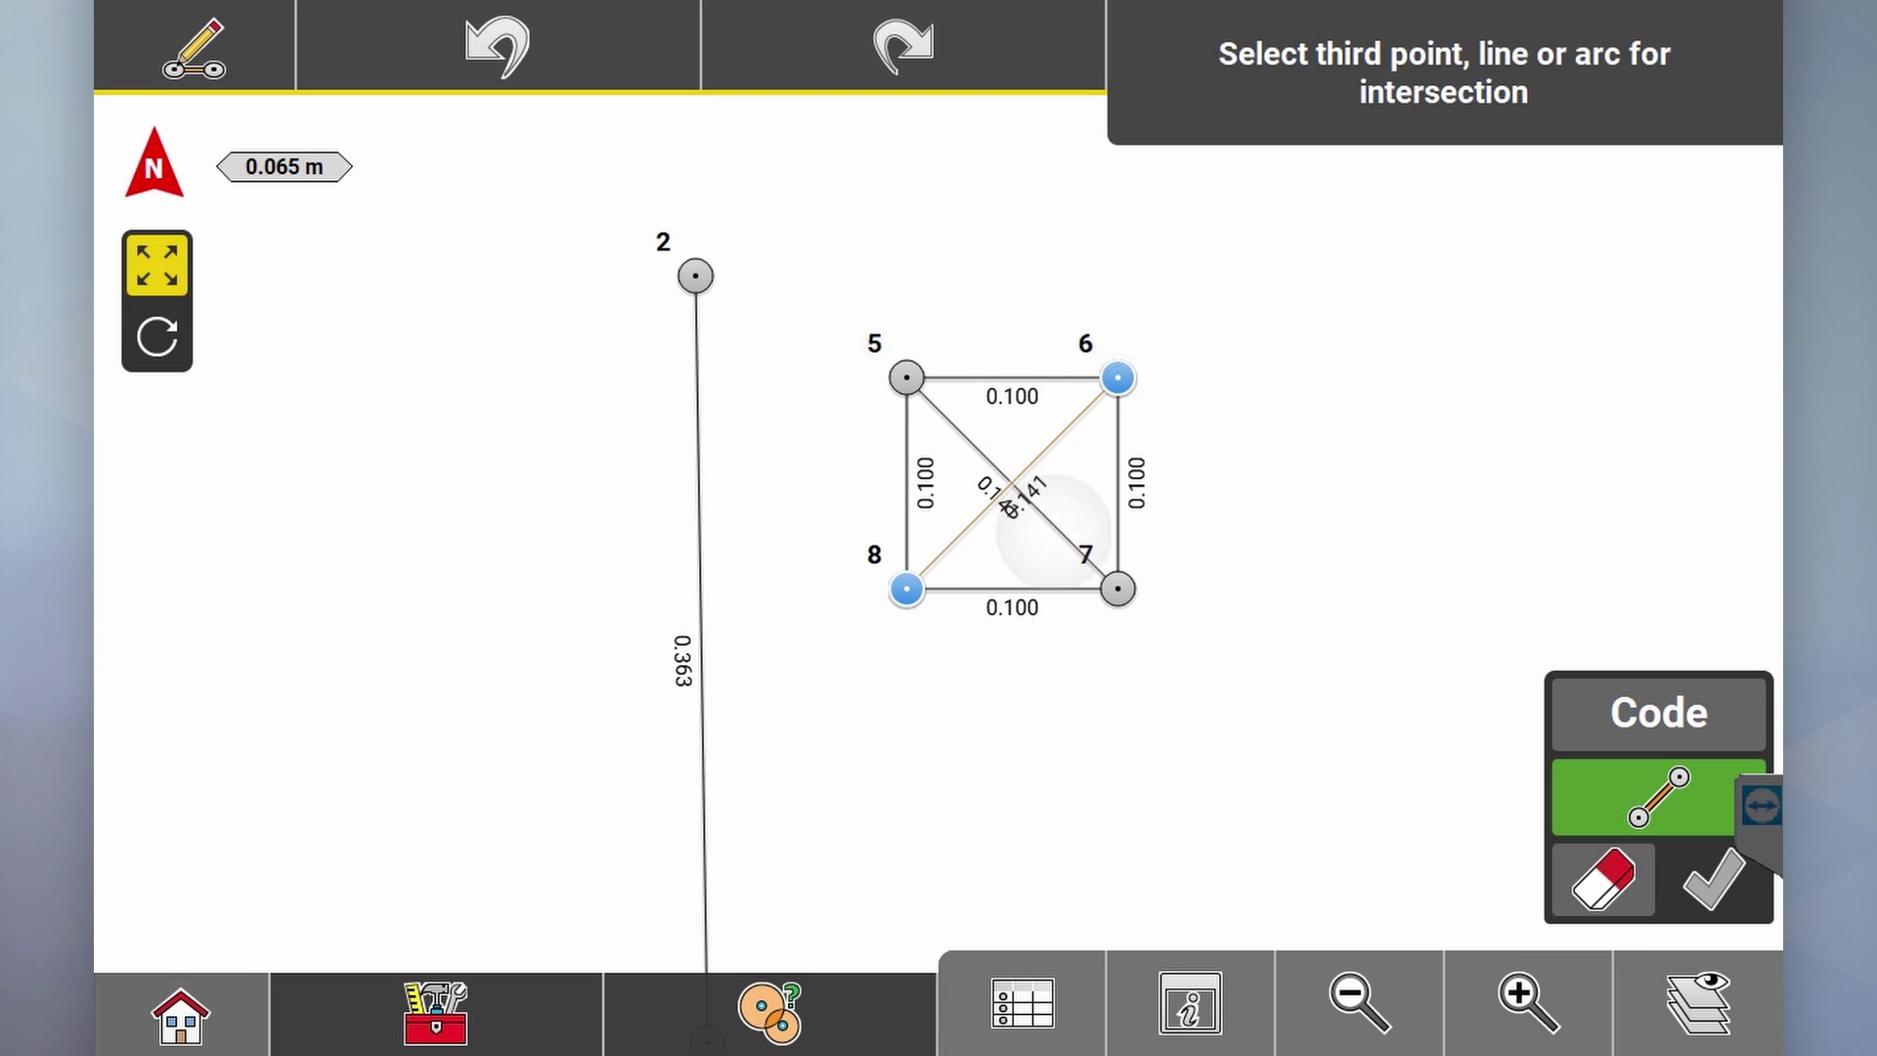
click(1056, 528)
click(1713, 879)
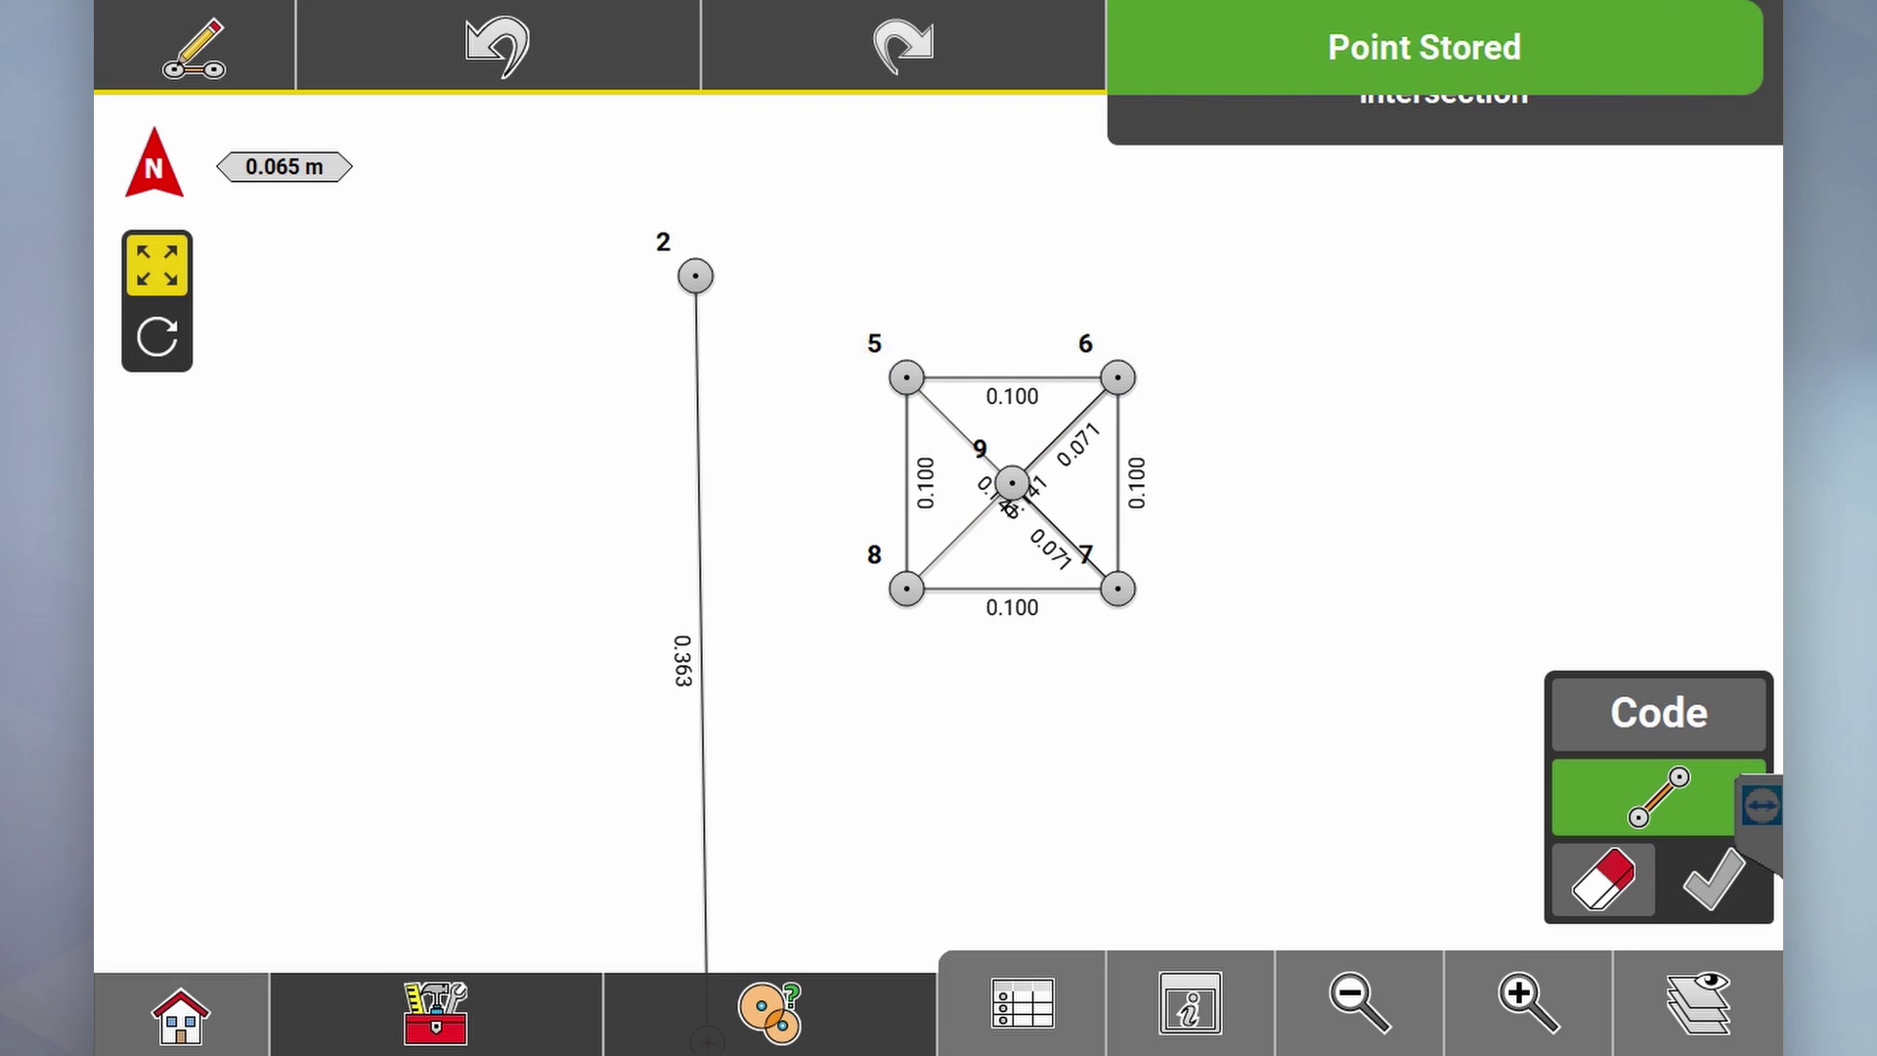
Step: Delete the two full diagonals 5–7 and 6–8, keeping the centre point
click(436, 1012)
click(398, 879)
click(1012, 482)
click(1130, 280)
click(1012, 483)
click(1131, 281)
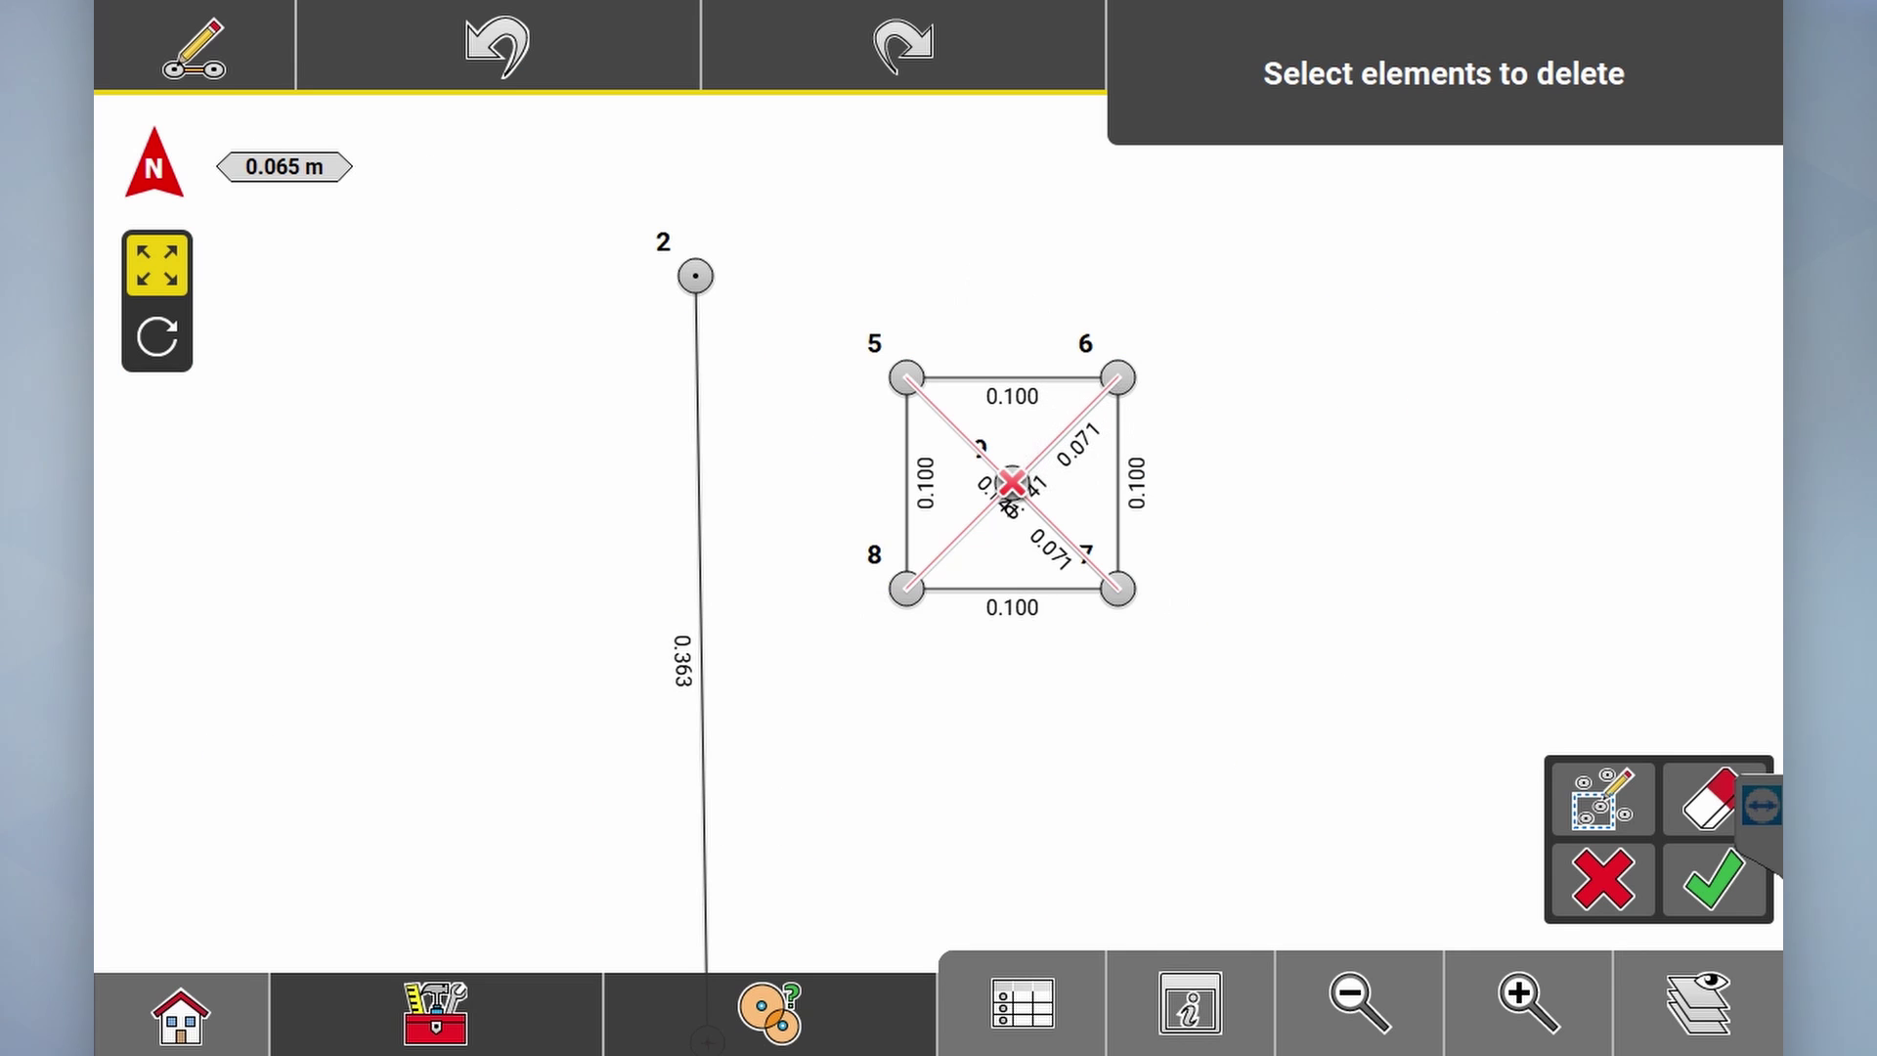
click(1712, 880)
Step: Delete the remaining short lines from centre point 9 to points 6 and 7
click(1044, 450)
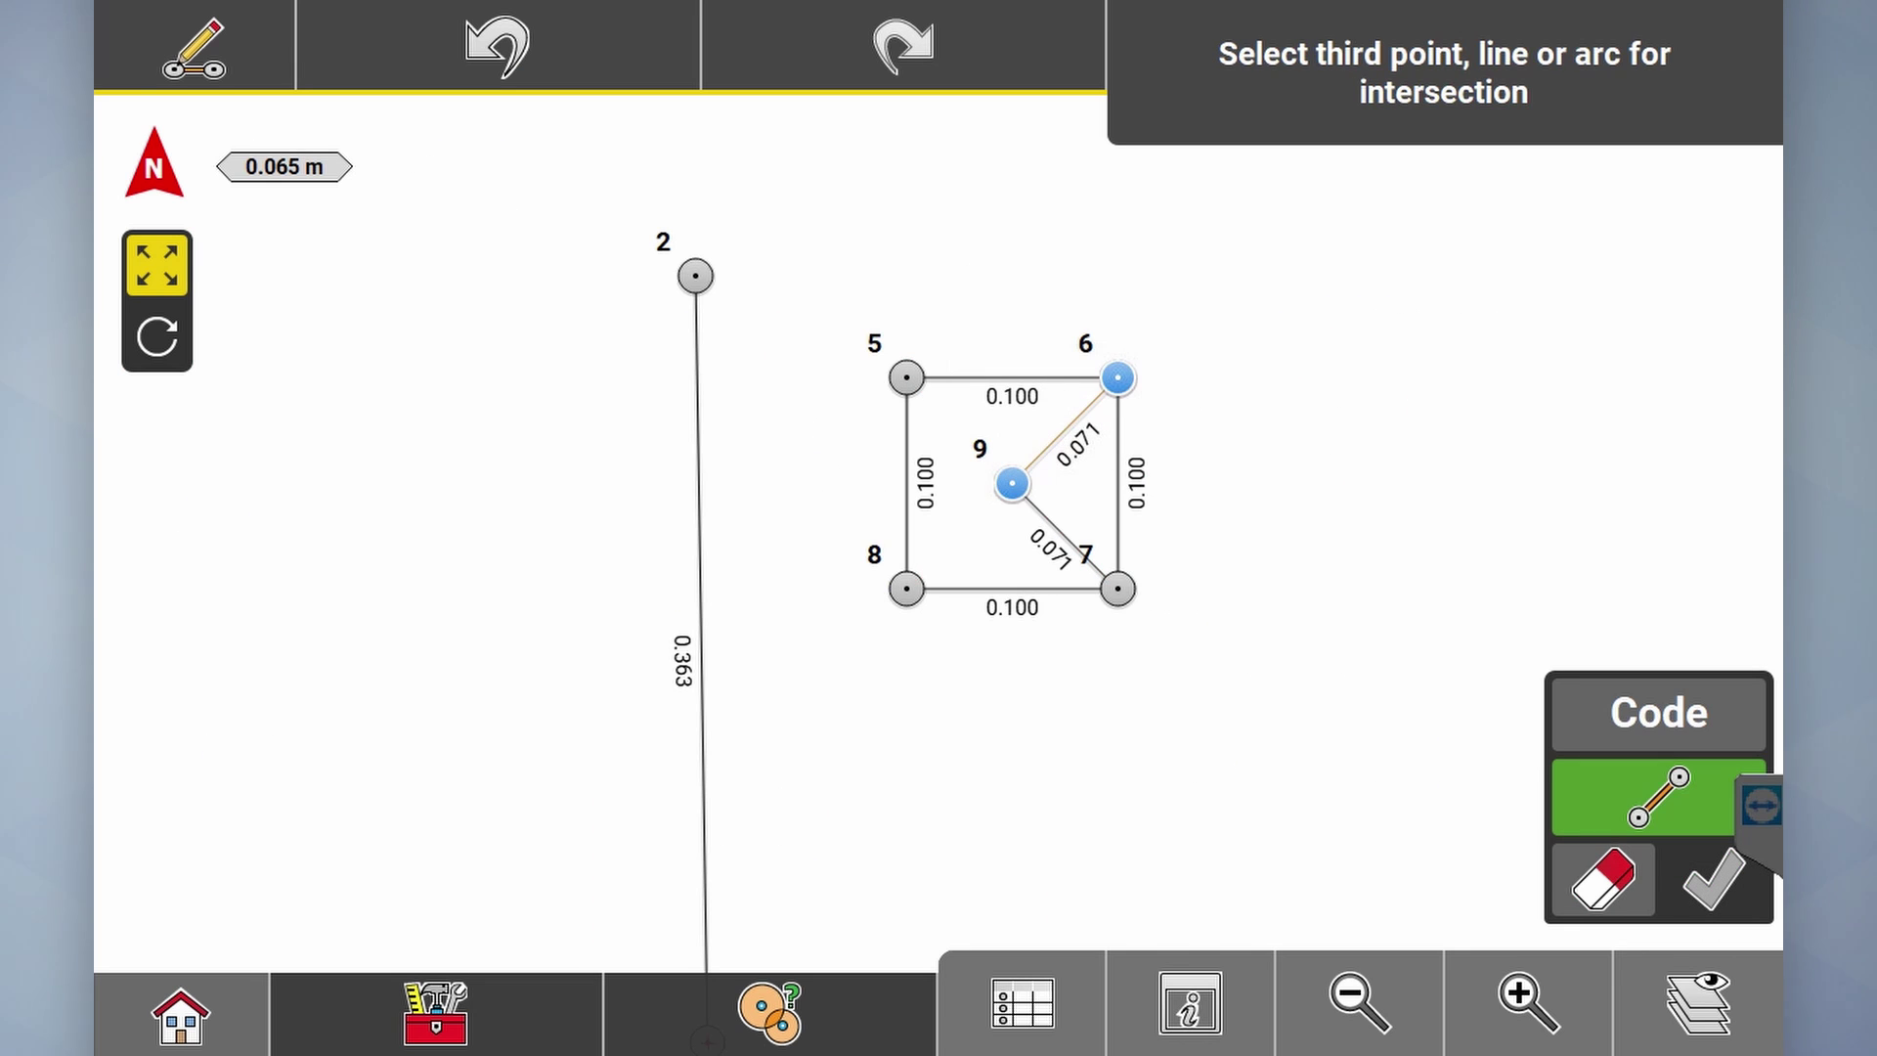
click(434, 1012)
click(391, 850)
click(1058, 529)
click(1075, 436)
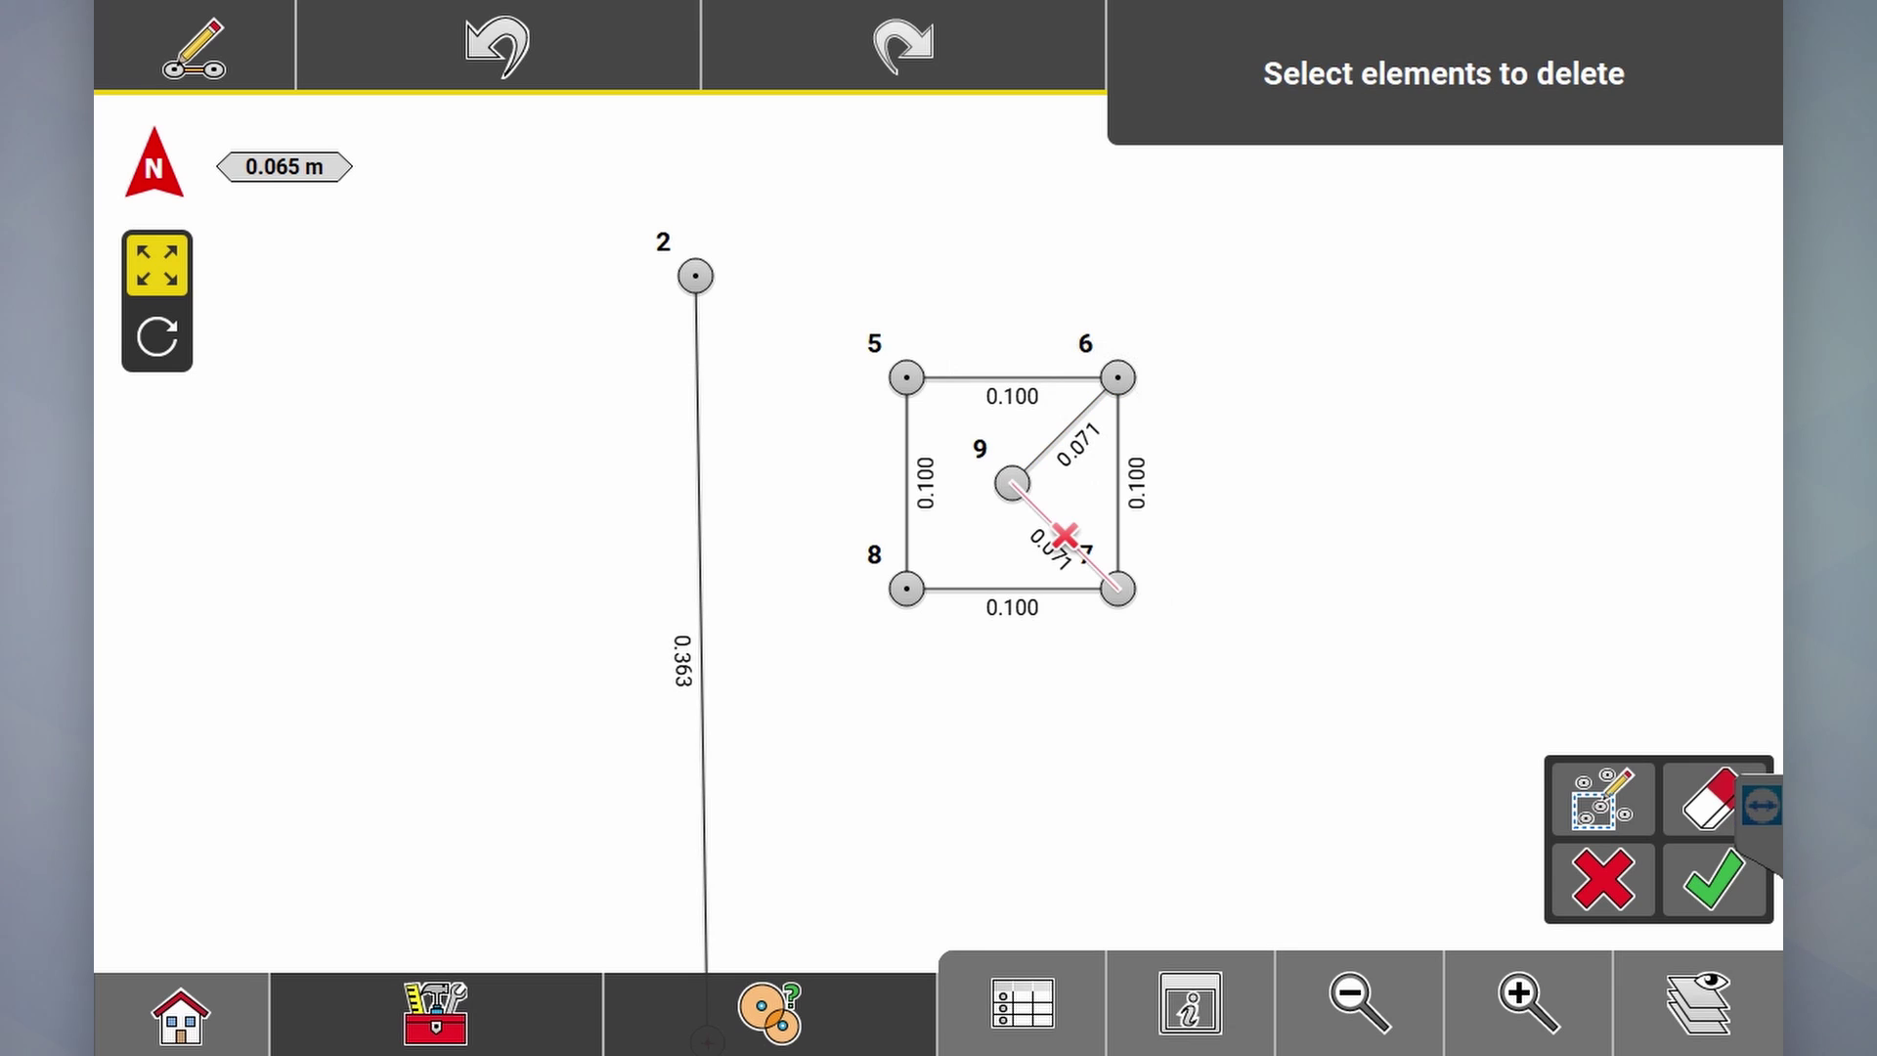
click(1712, 878)
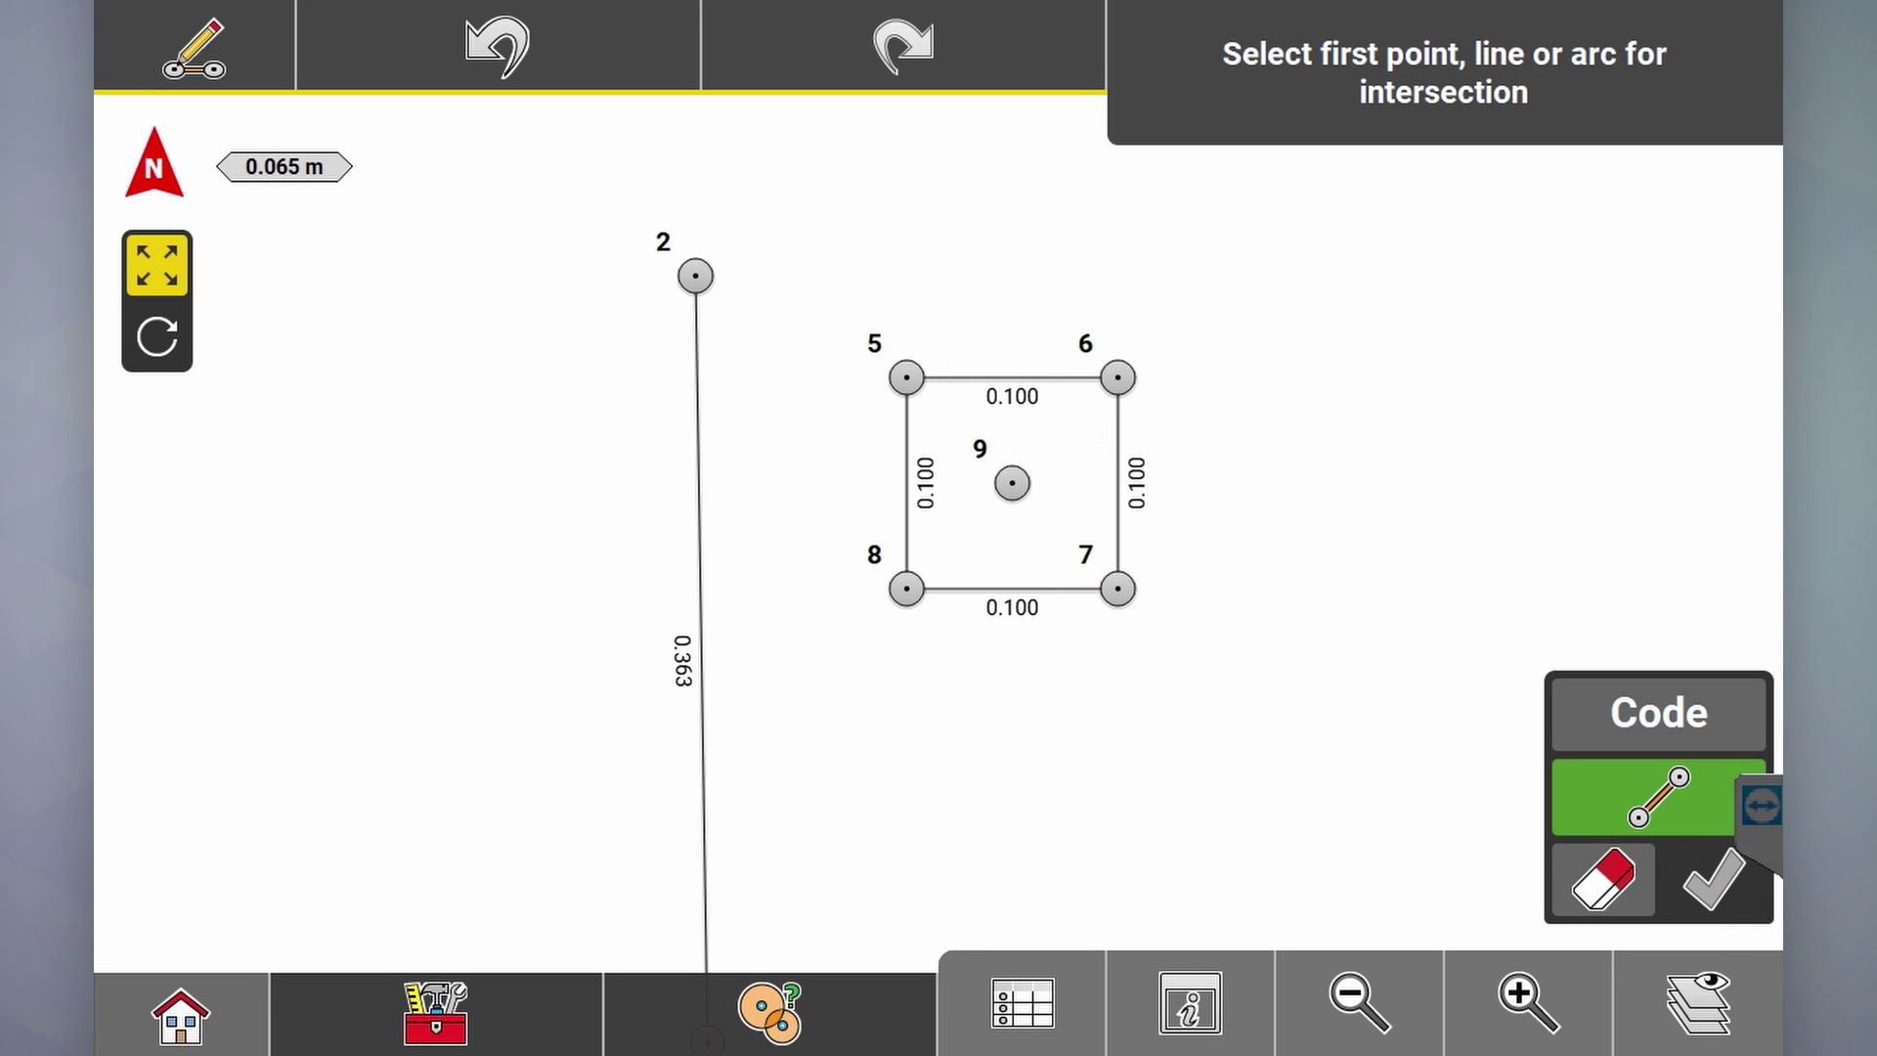
Step: Draw and store a circle centred on point 9 with a radius of 0.05 m
click(769, 1012)
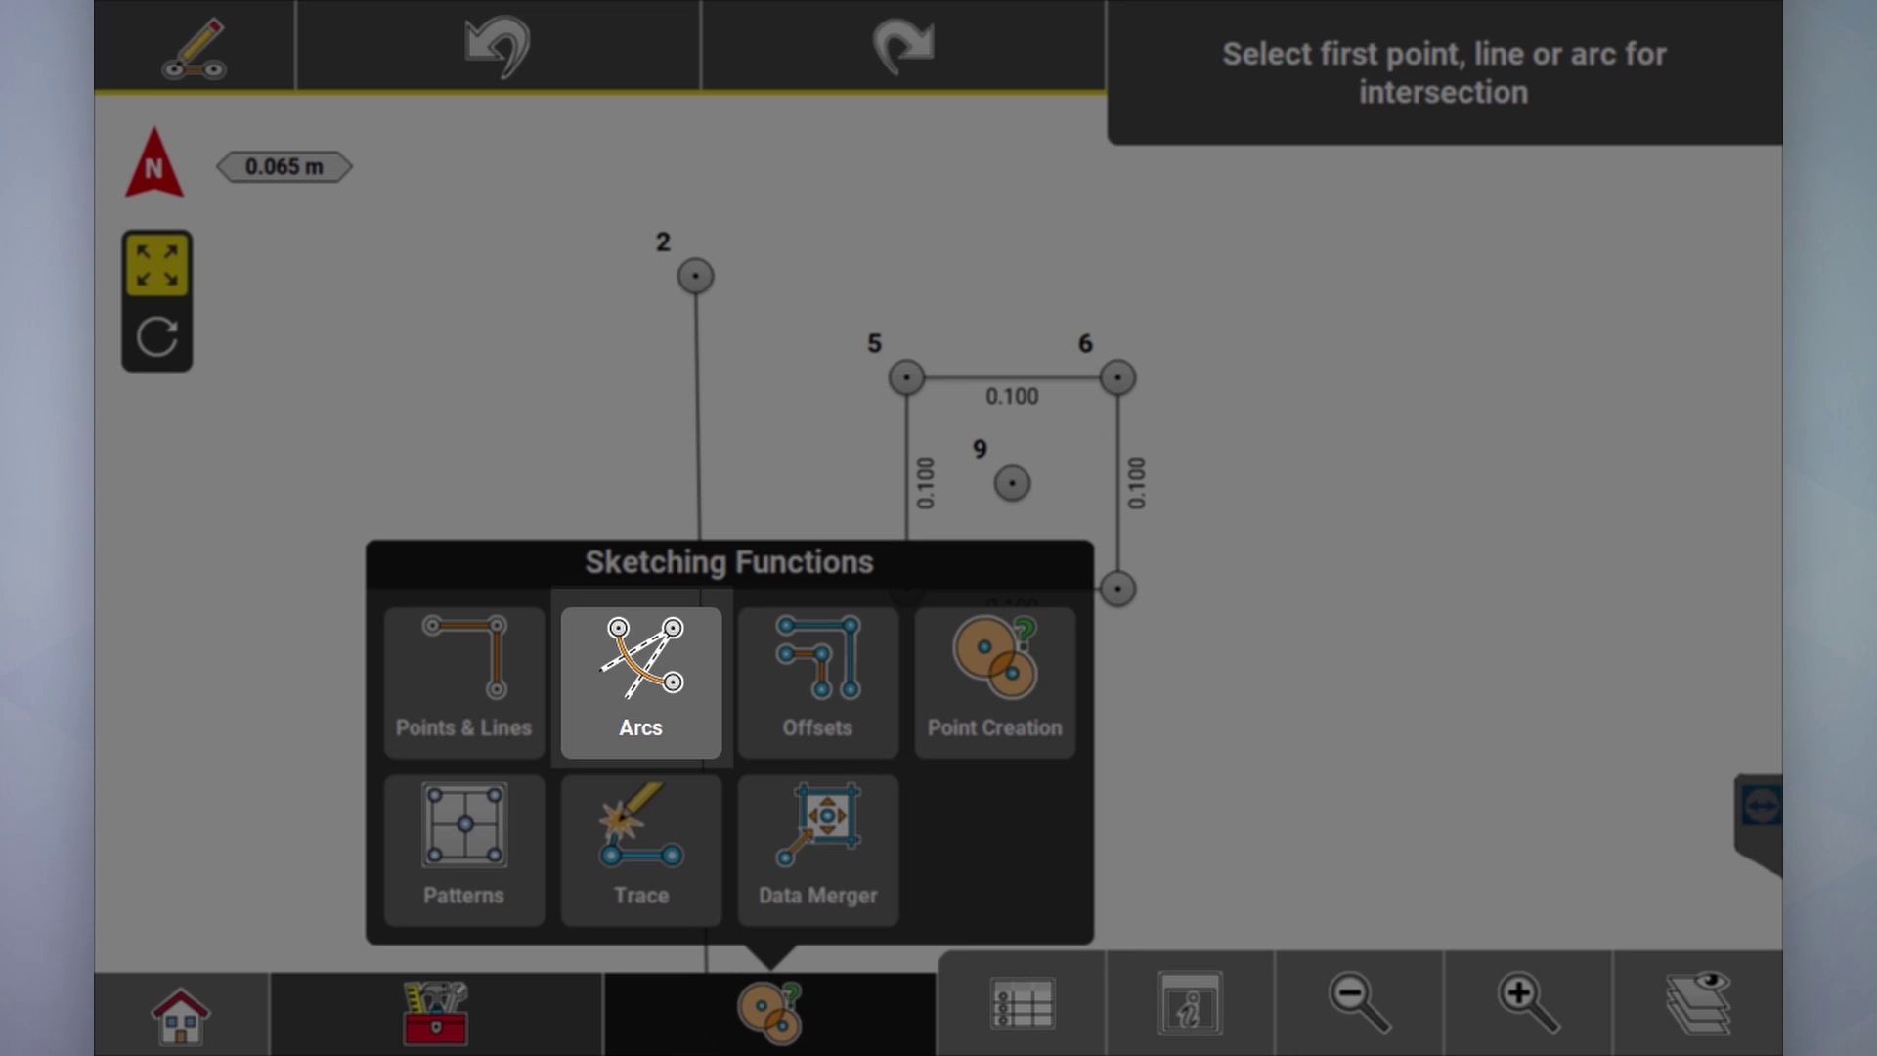
click(640, 684)
click(435, 1011)
click(562, 655)
click(1012, 483)
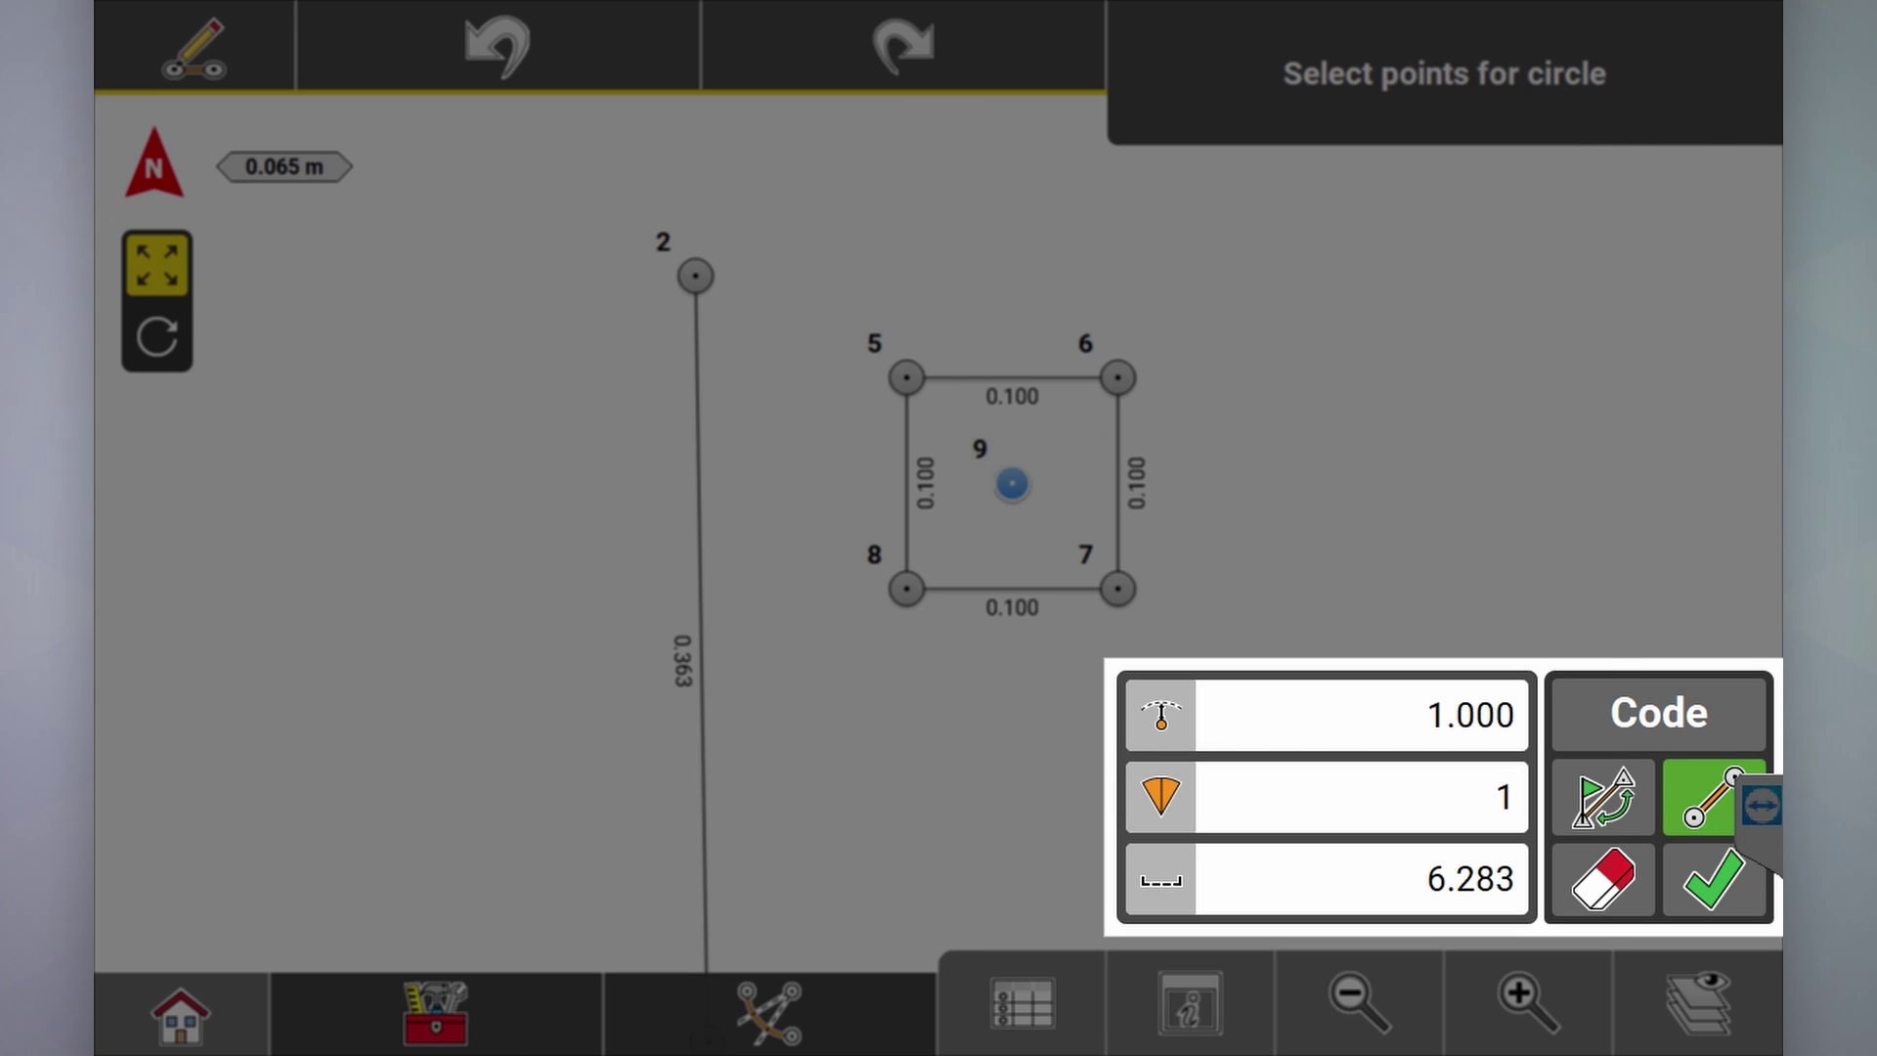
click(1466, 716)
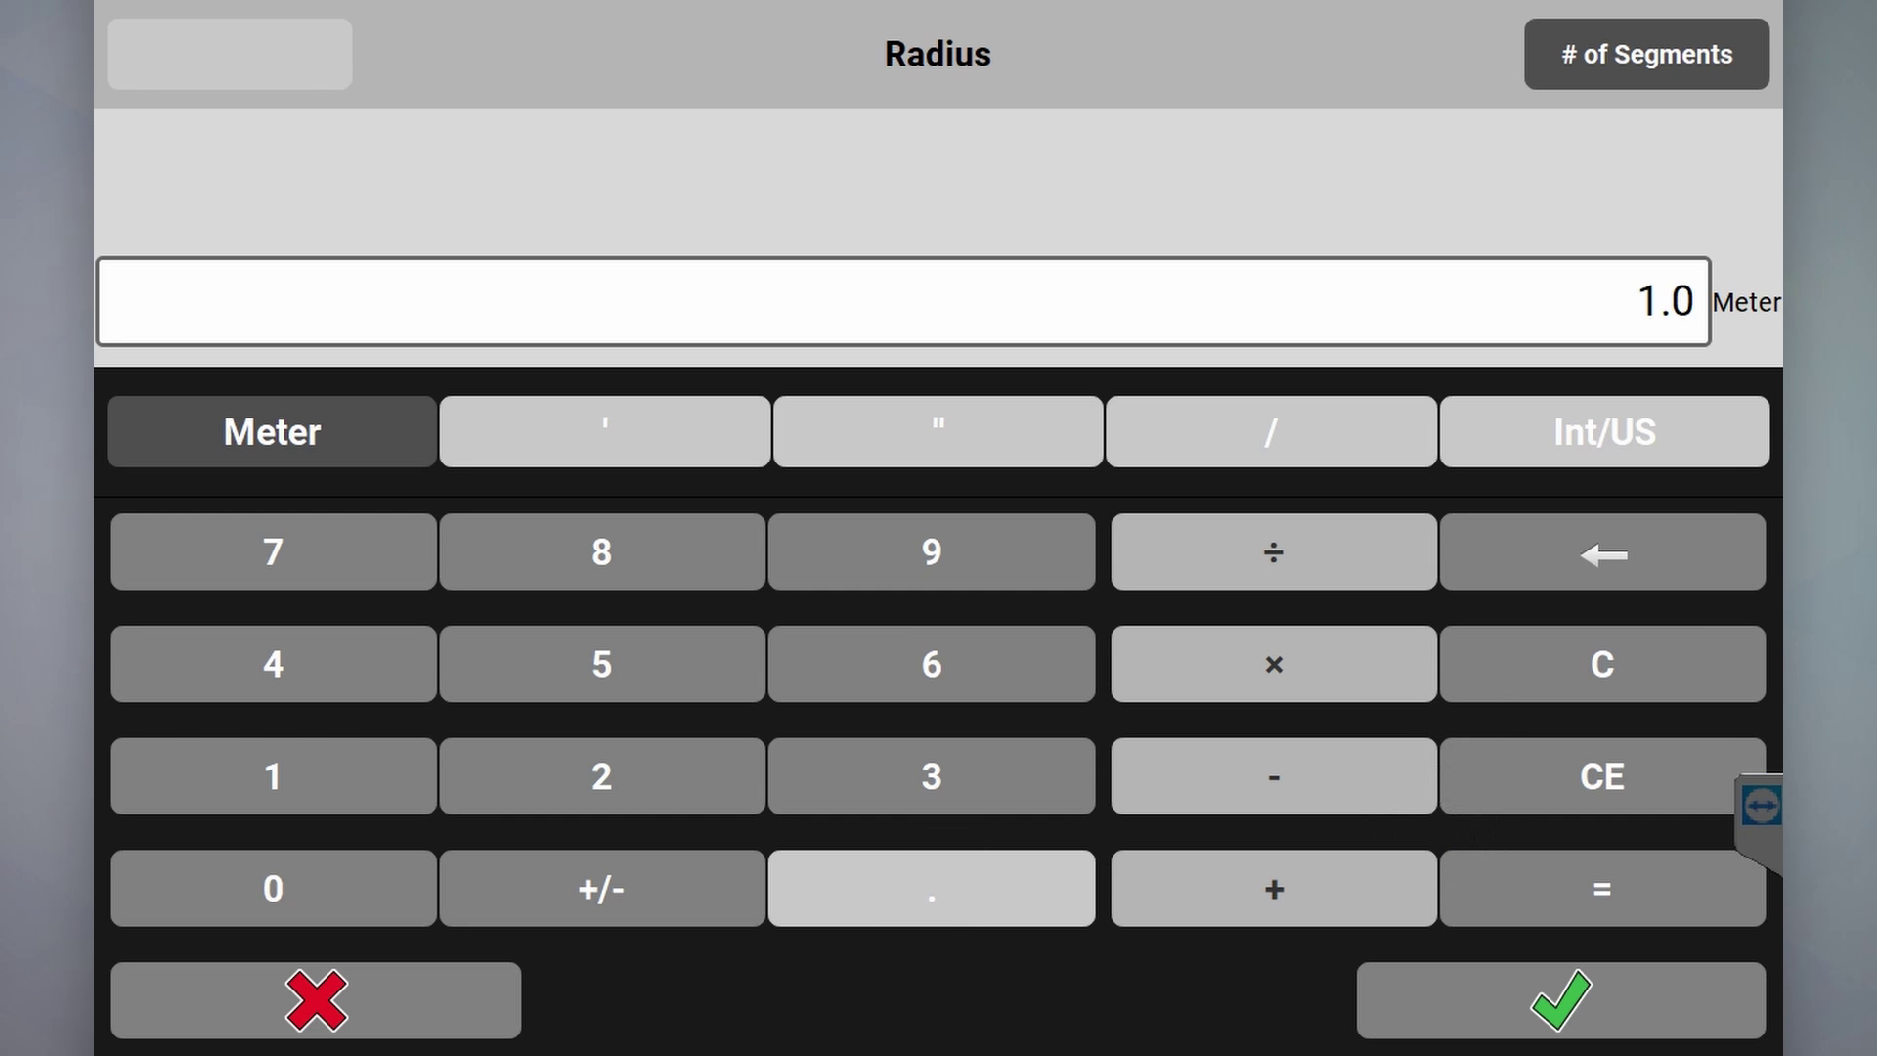
click(272, 887)
click(913, 871)
click(273, 887)
click(601, 664)
click(1560, 999)
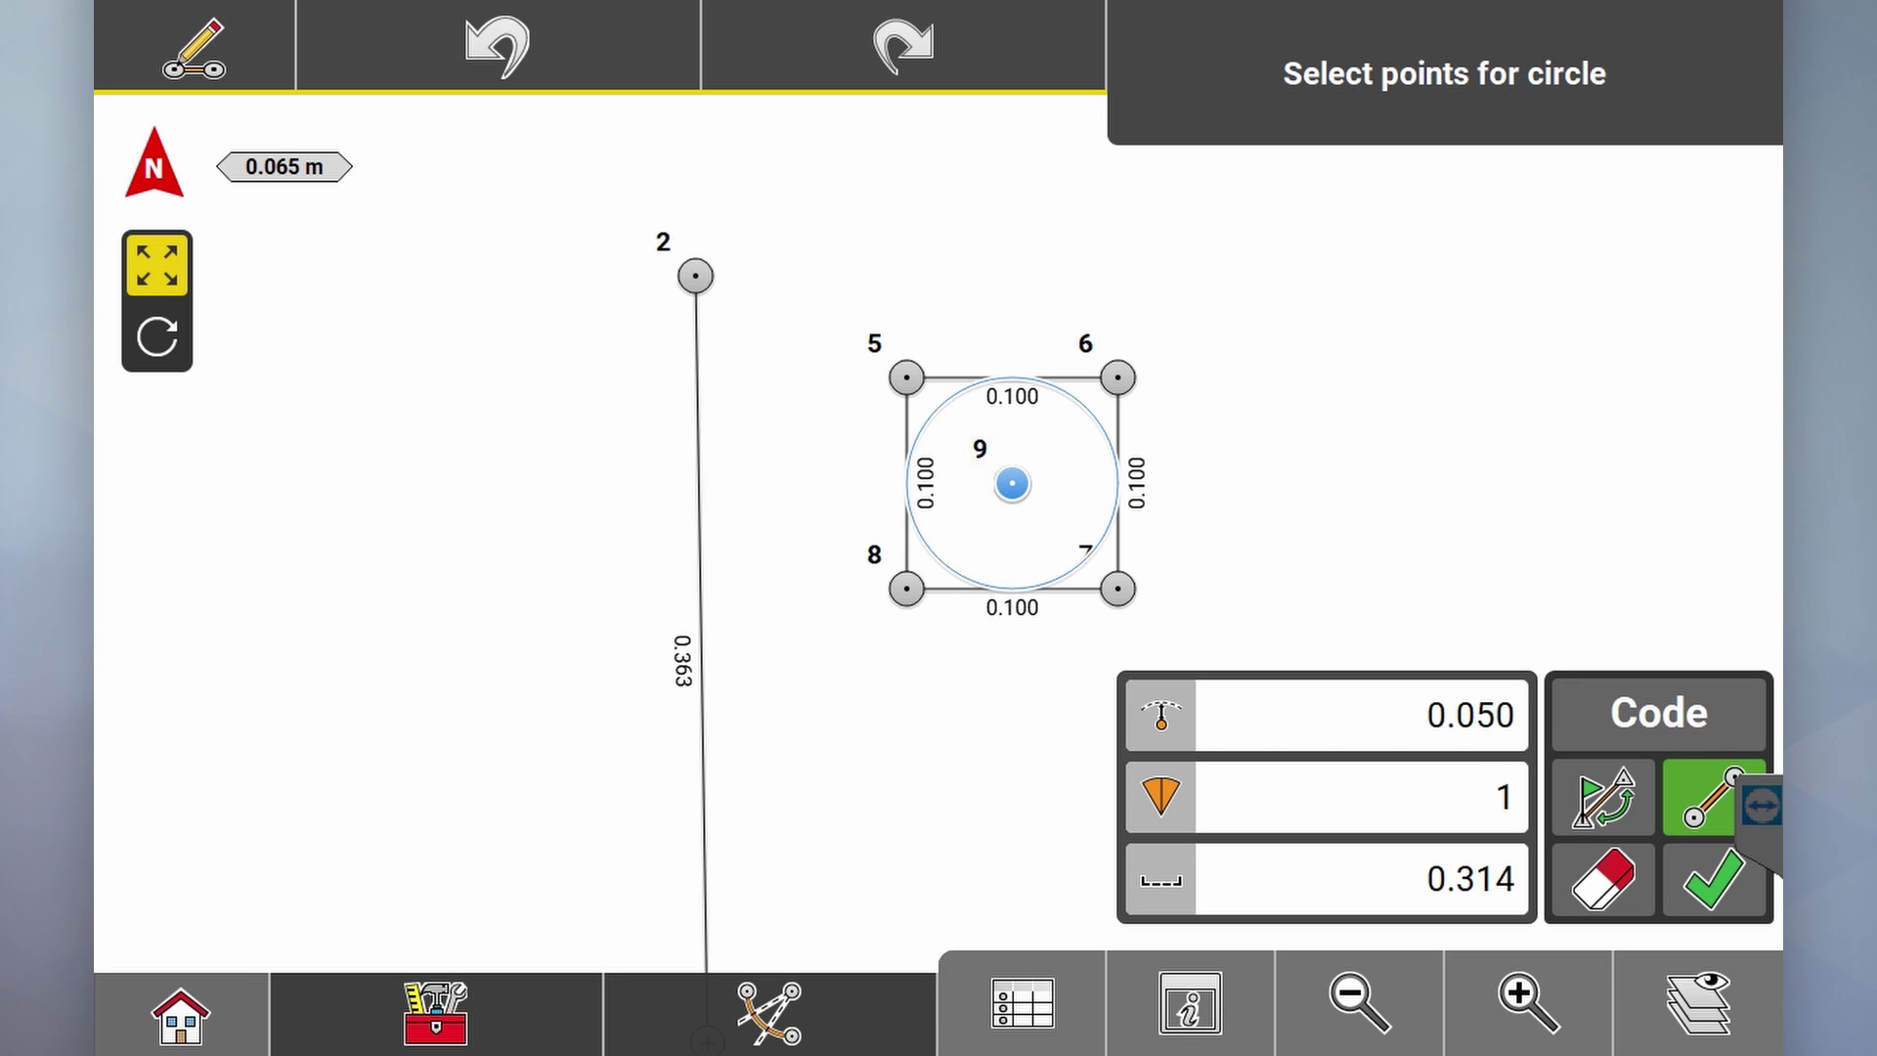
click(1713, 879)
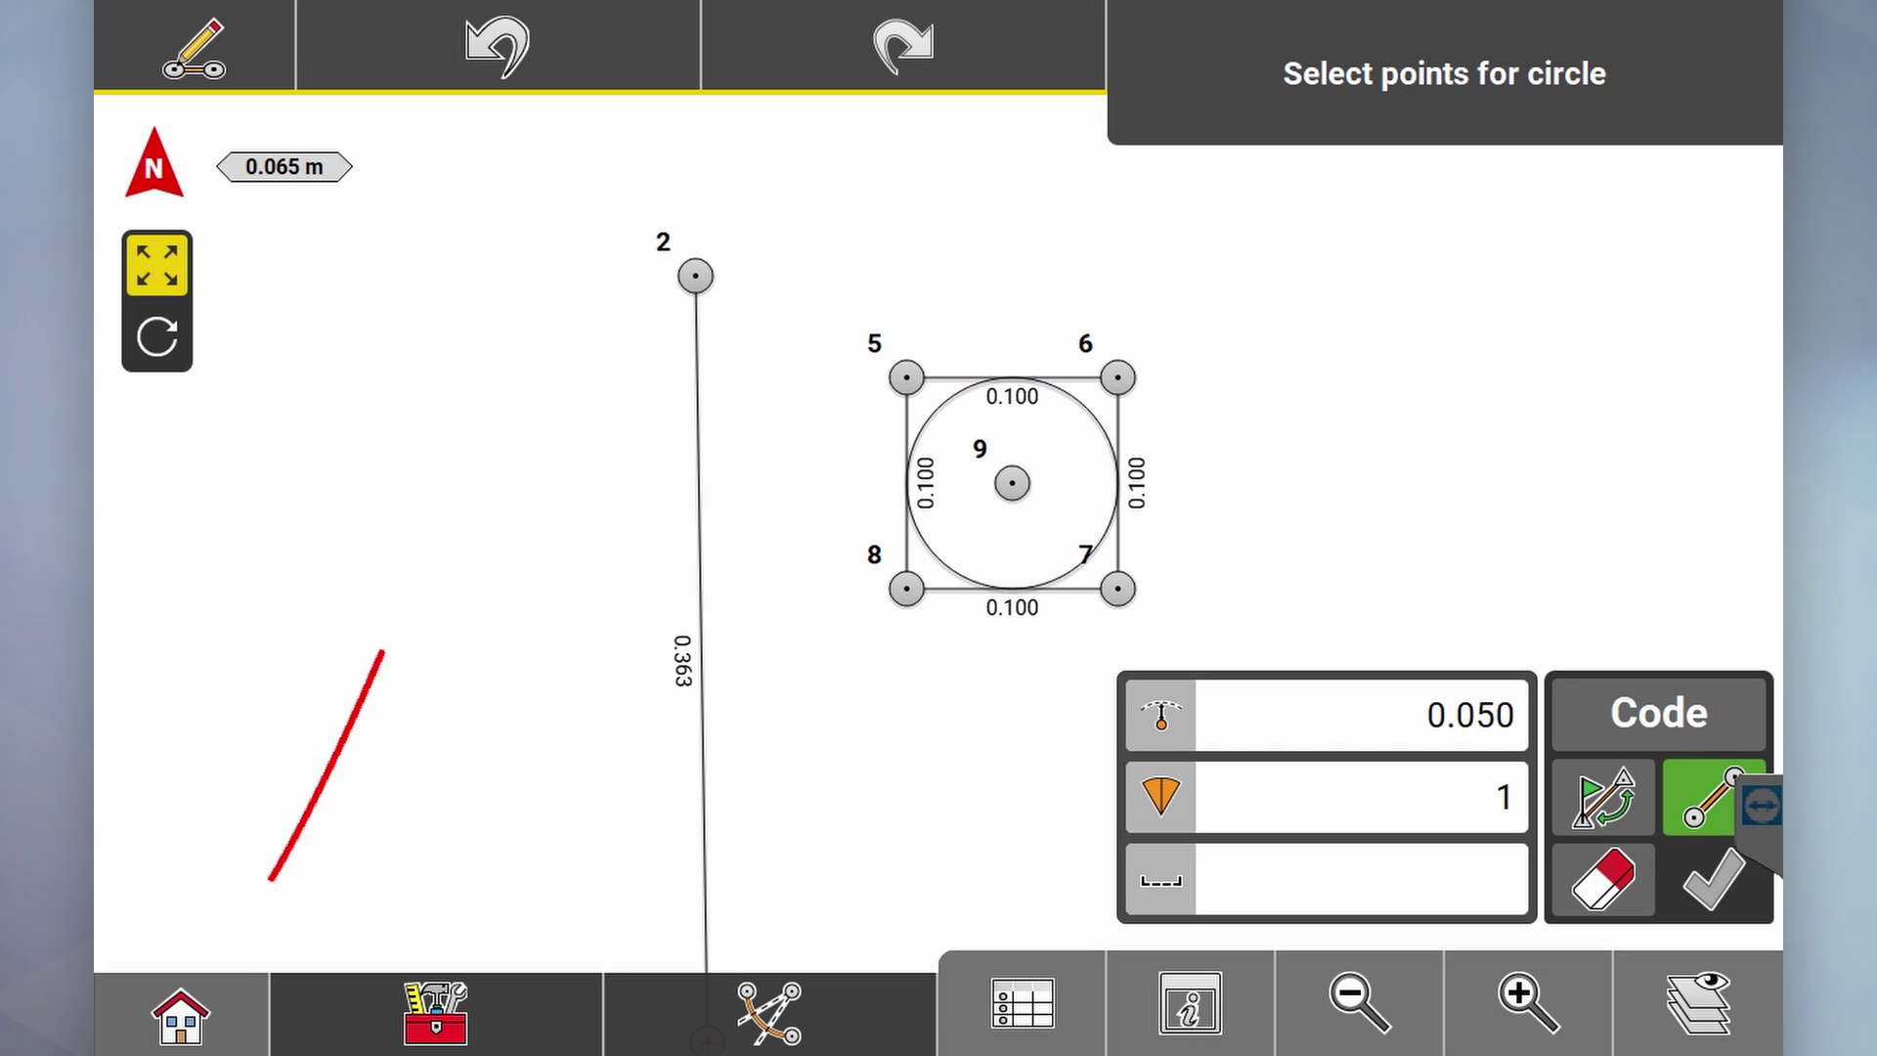
Step: Switch to the Layout Points application and select point 5 for stakeout
click(1527, 1001)
drag(1501, 511, 1373, 463)
click(180, 1017)
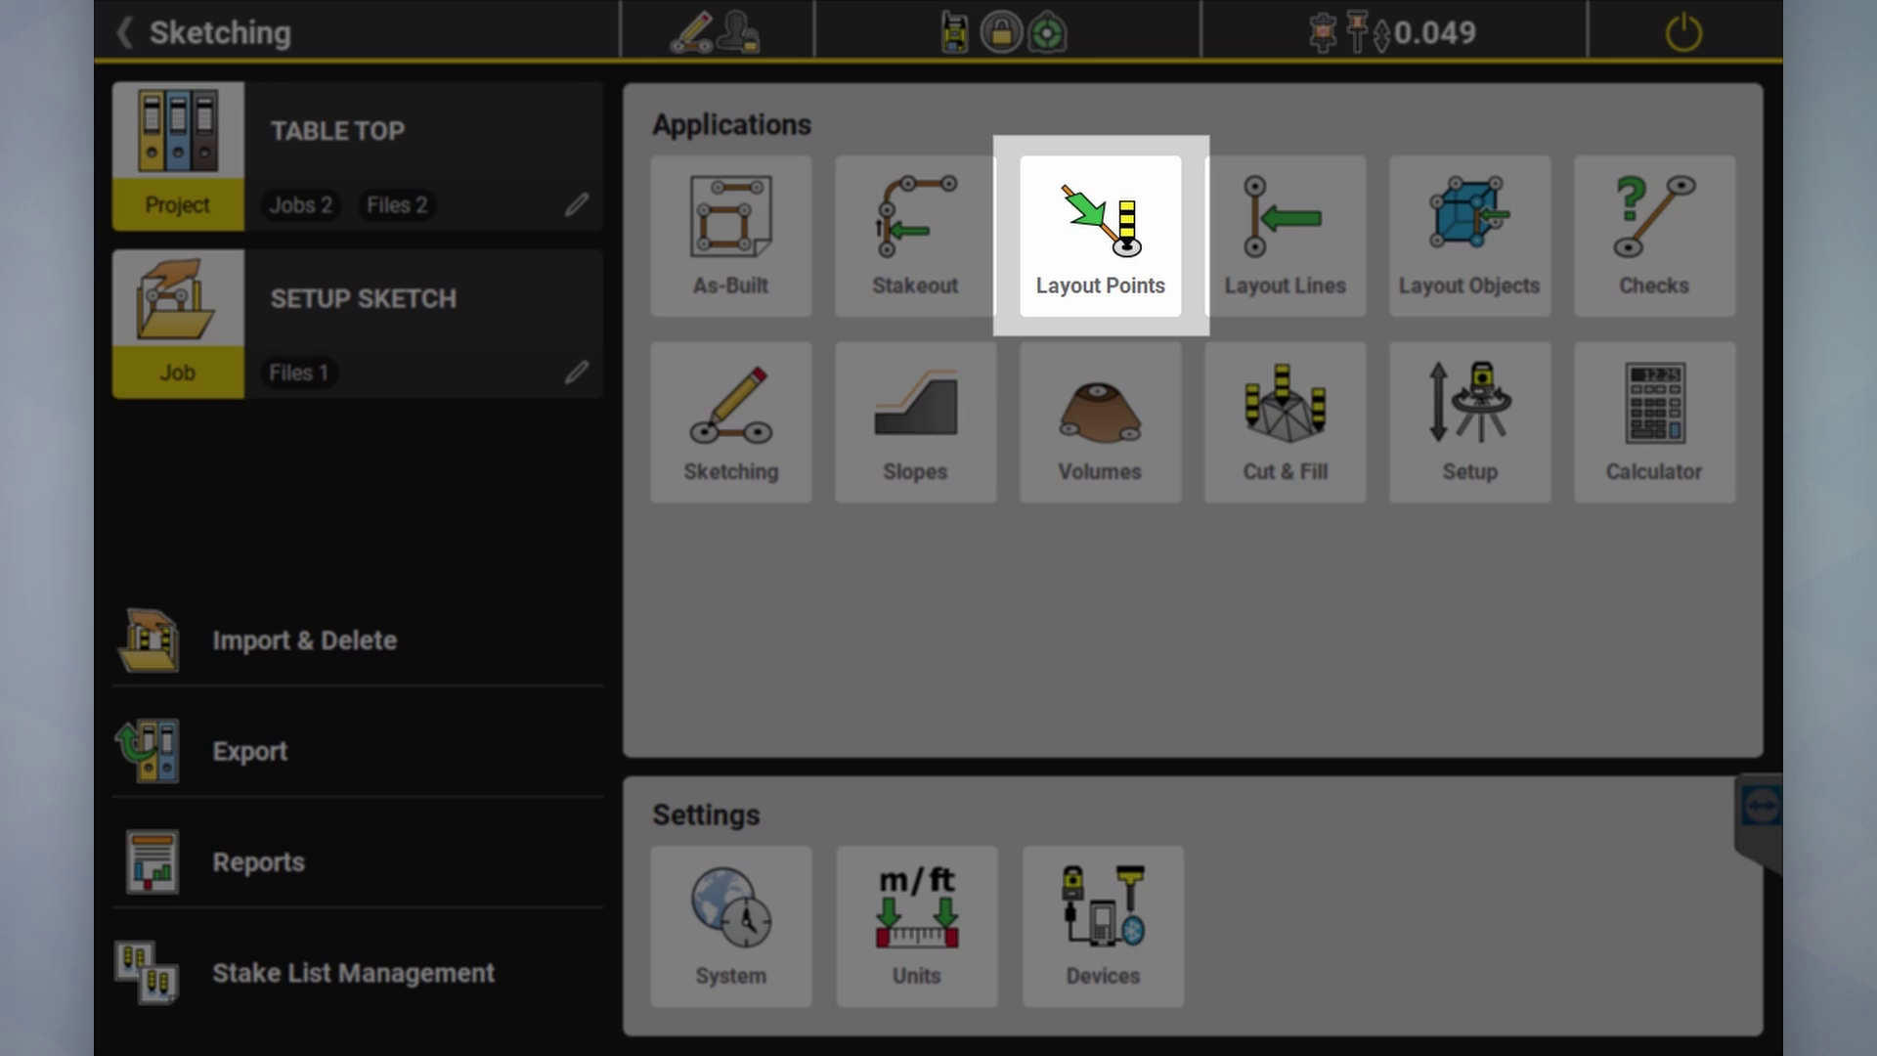
click(1099, 235)
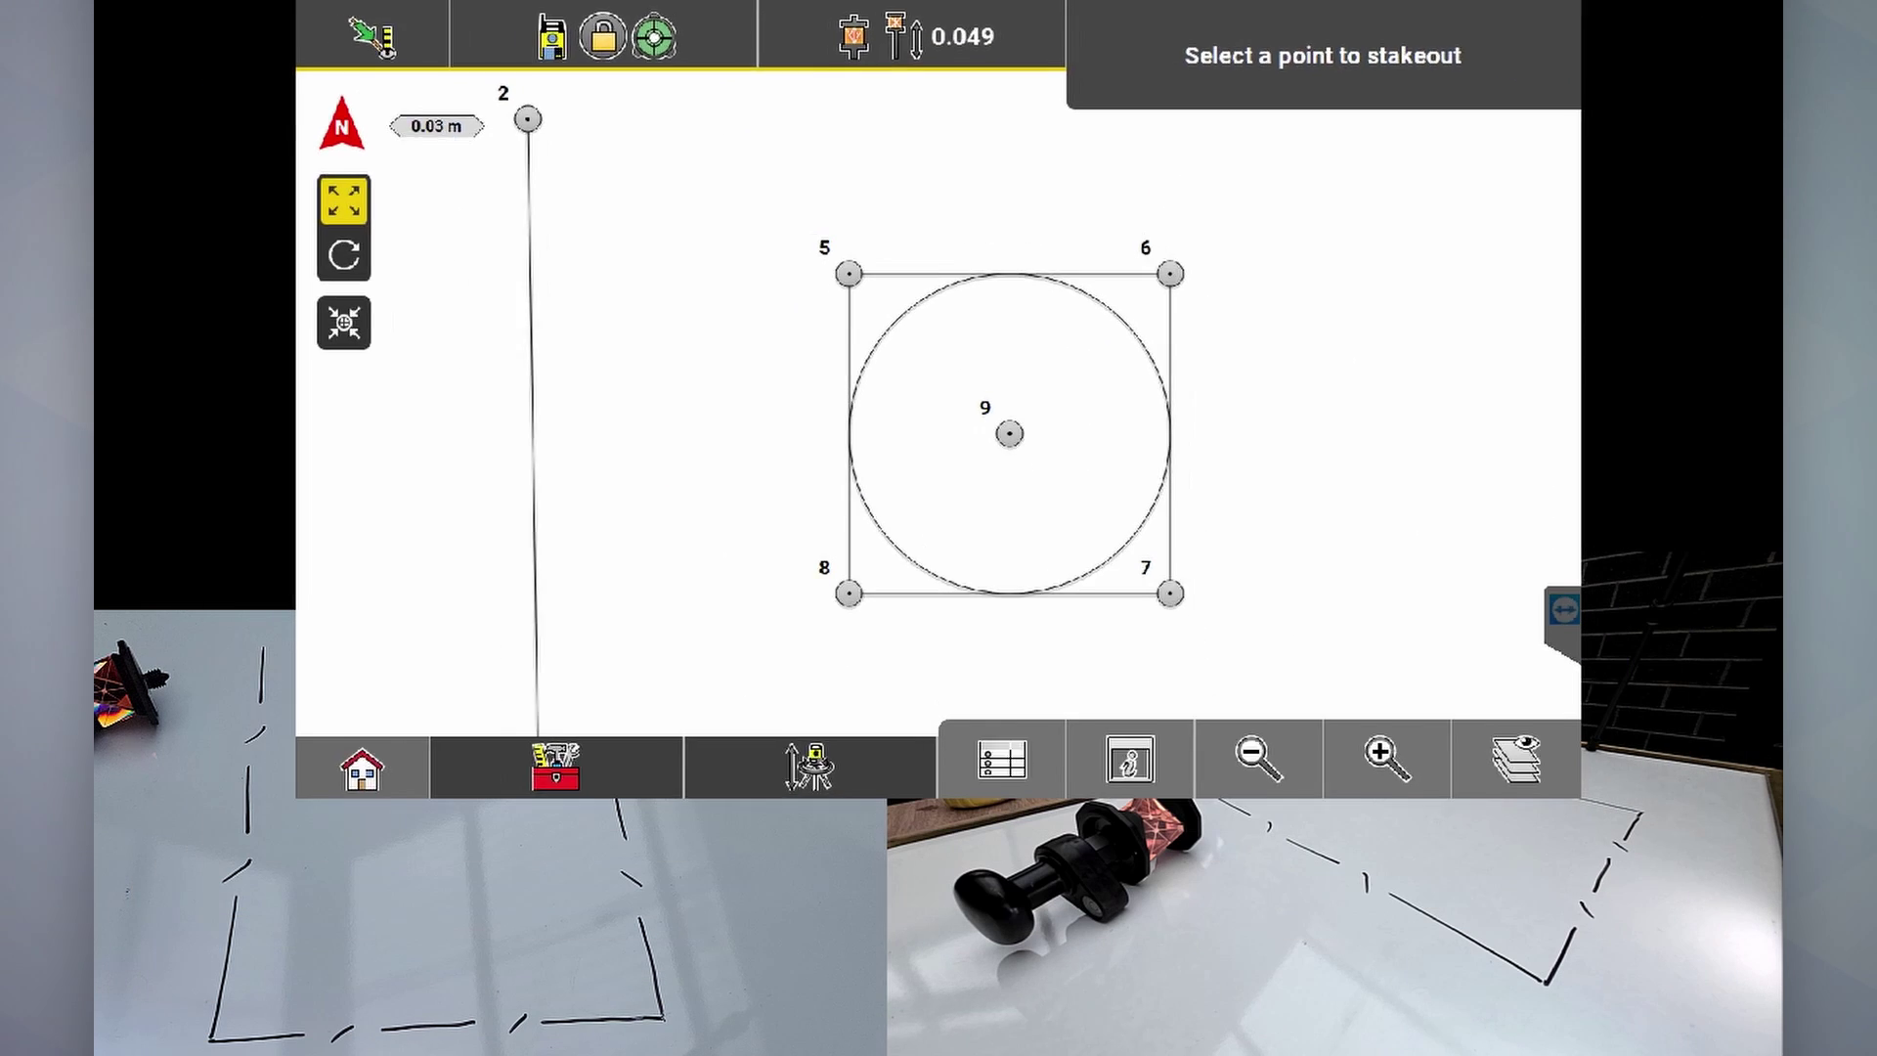
click(849, 274)
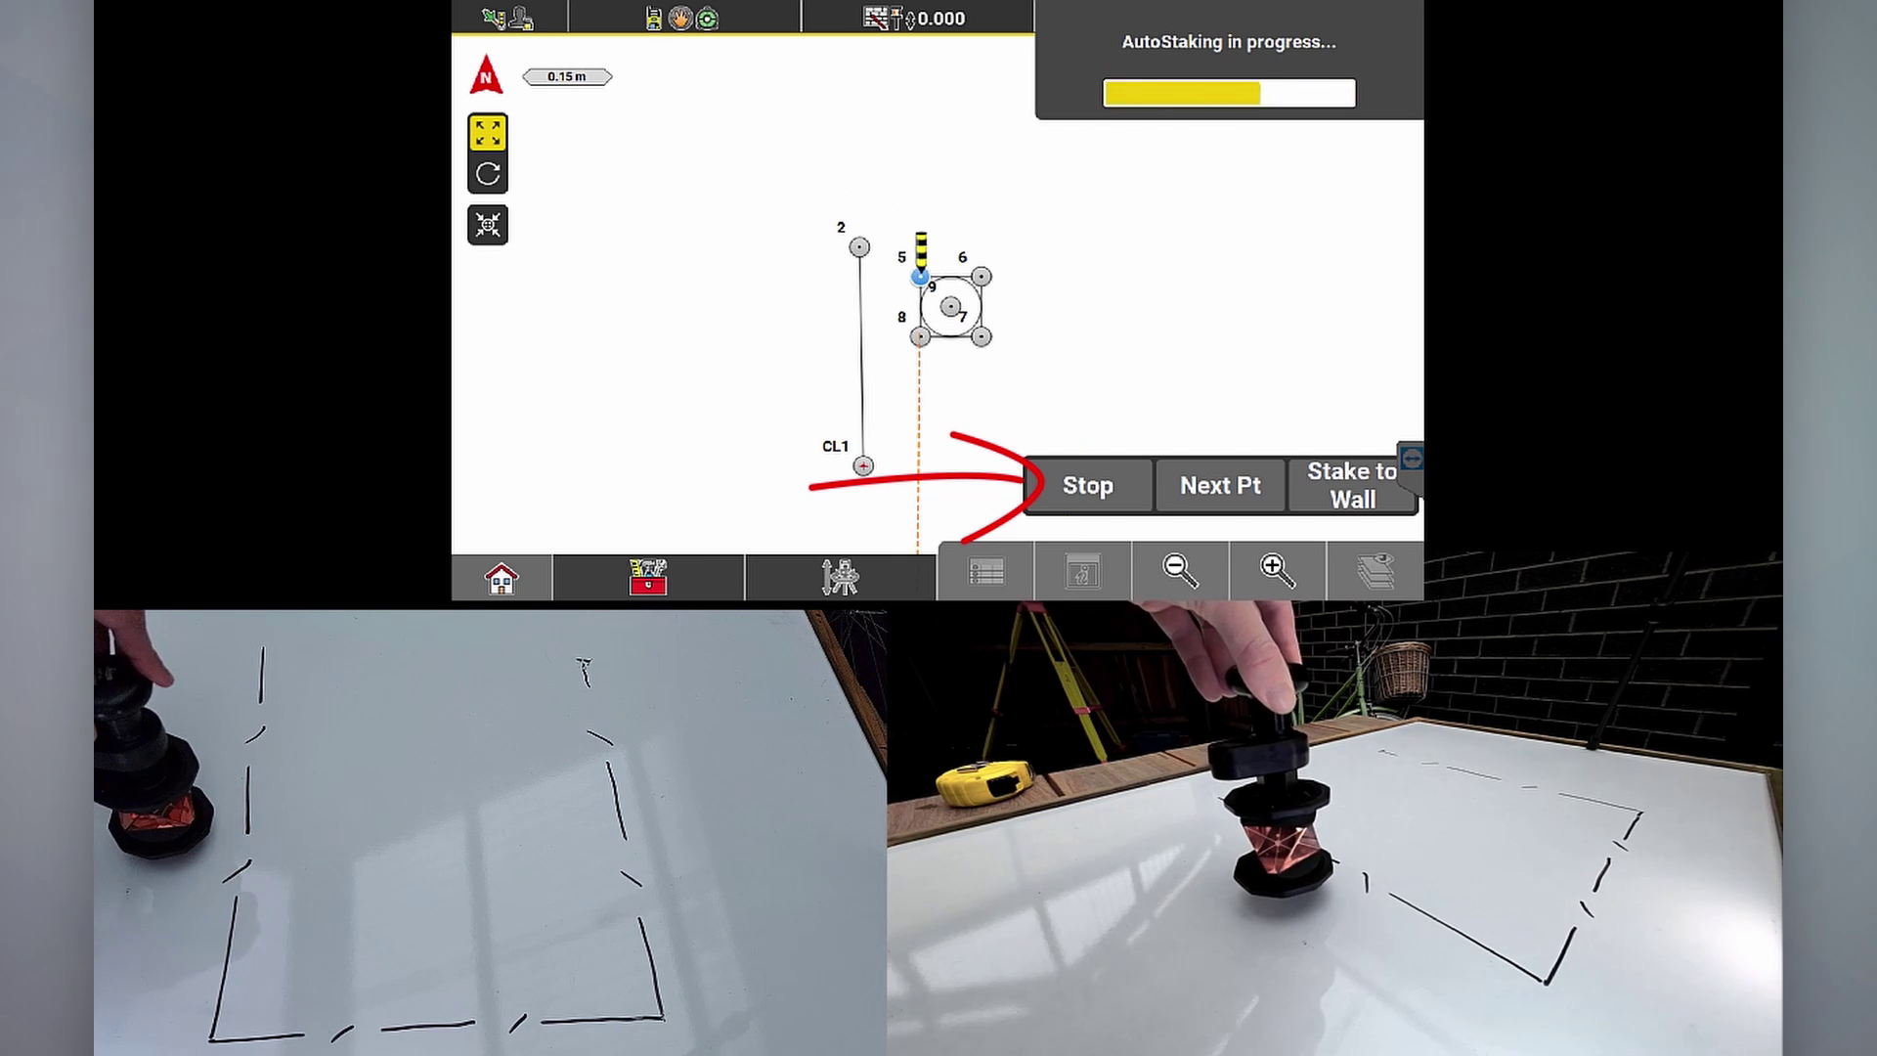
Step: Stop and turn off Auto Staking, and store the manually guided stakeout measurement of point 5
click(1086, 485)
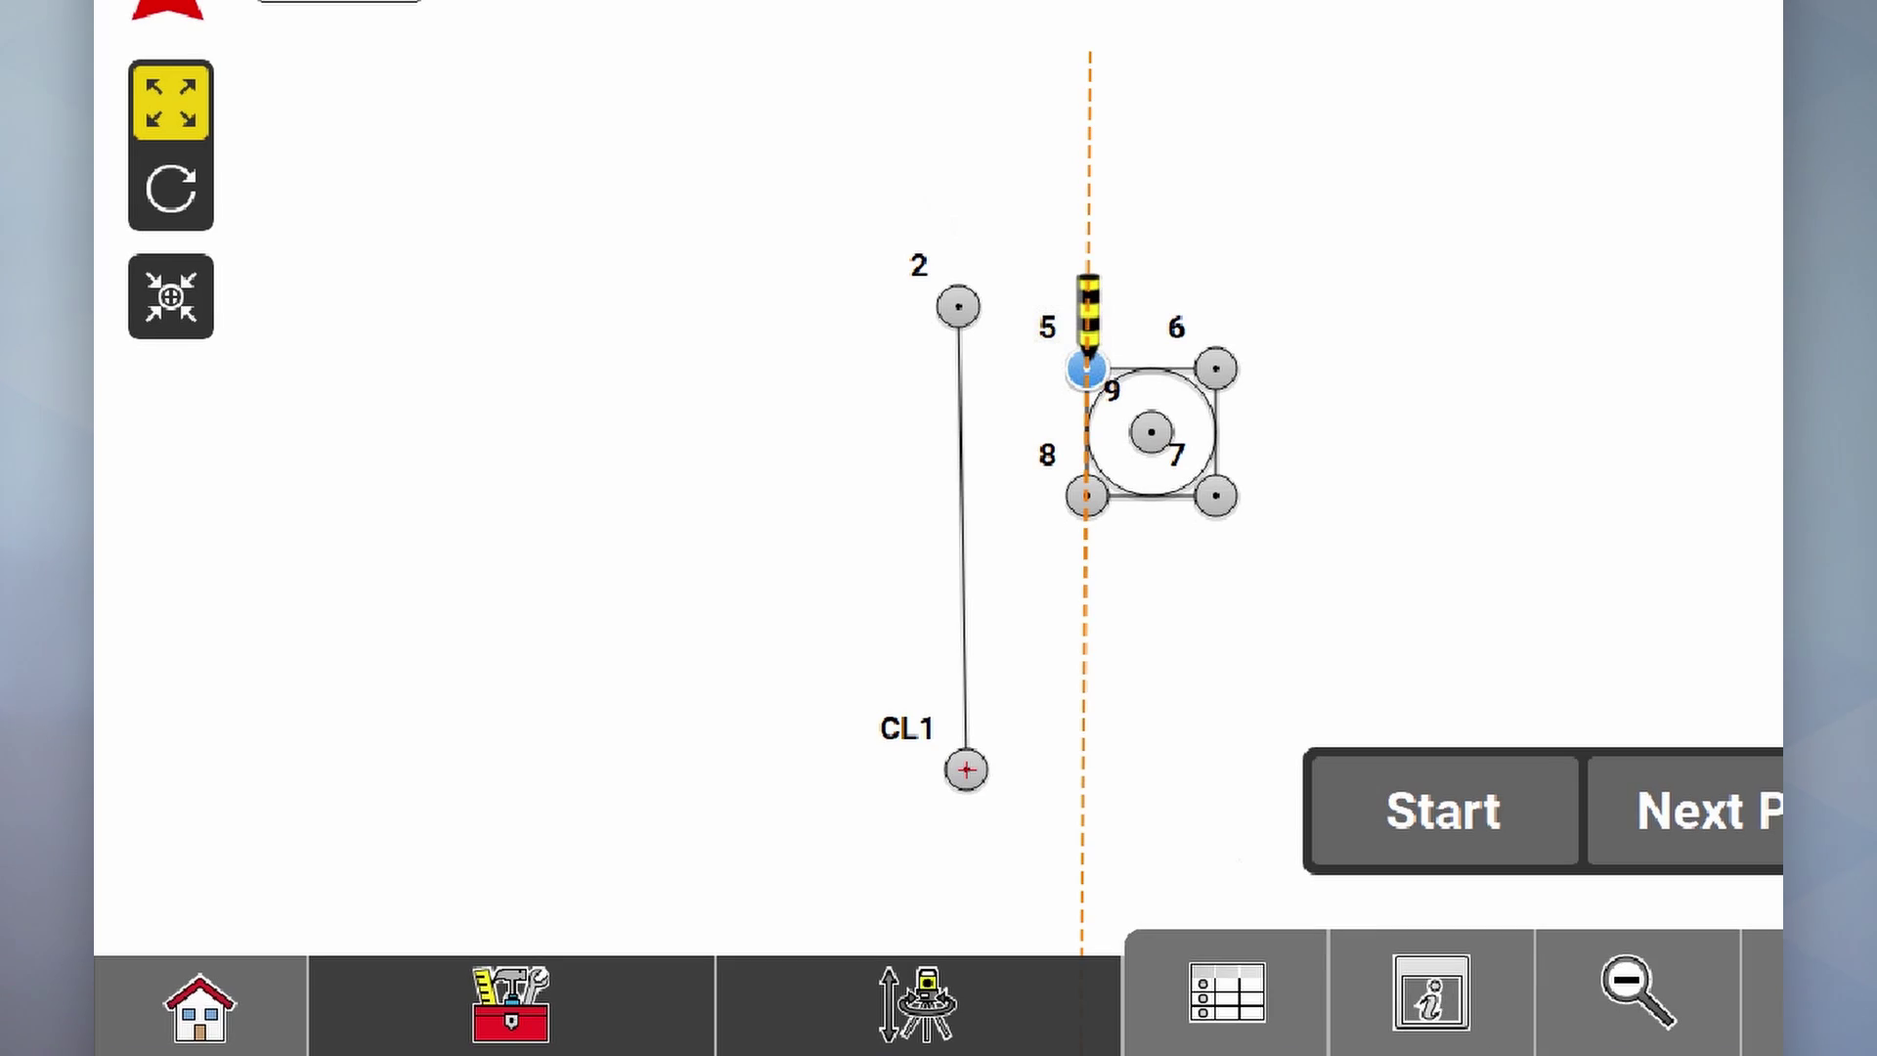
click(502, 1007)
click(657, 604)
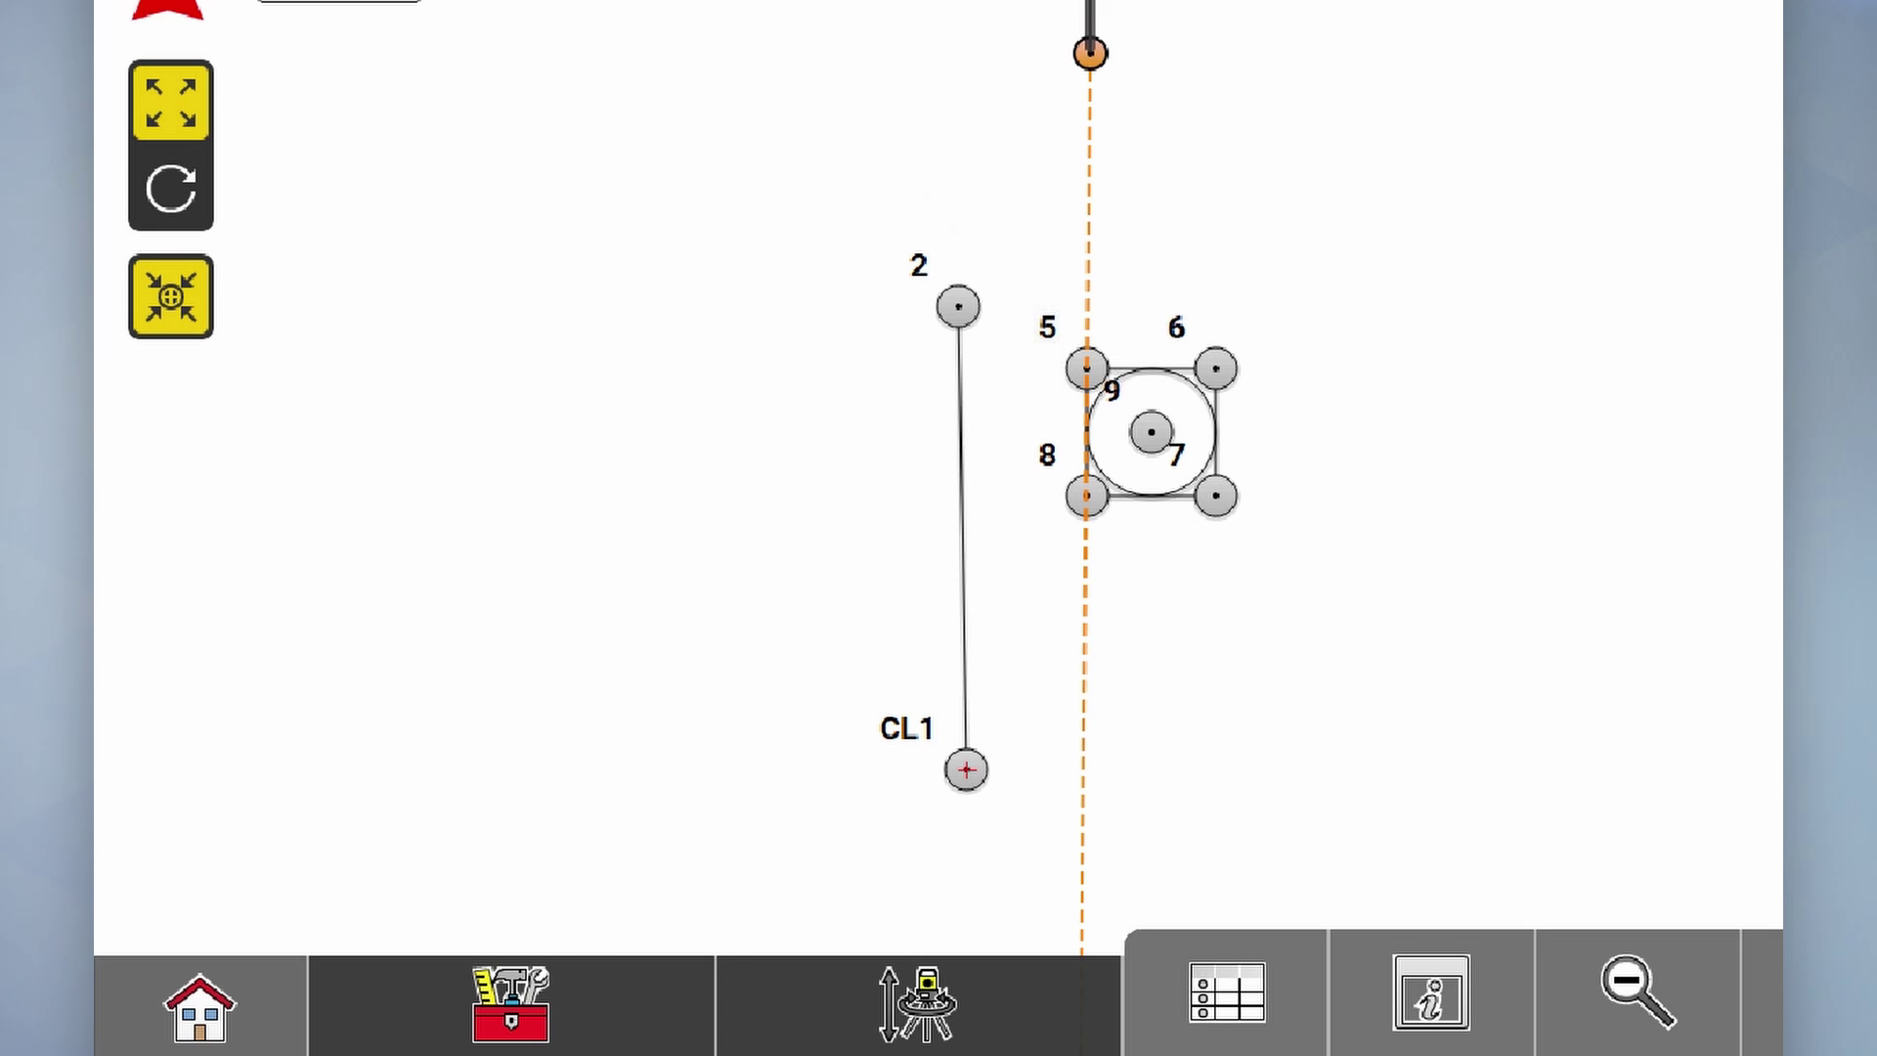
click(557, 1014)
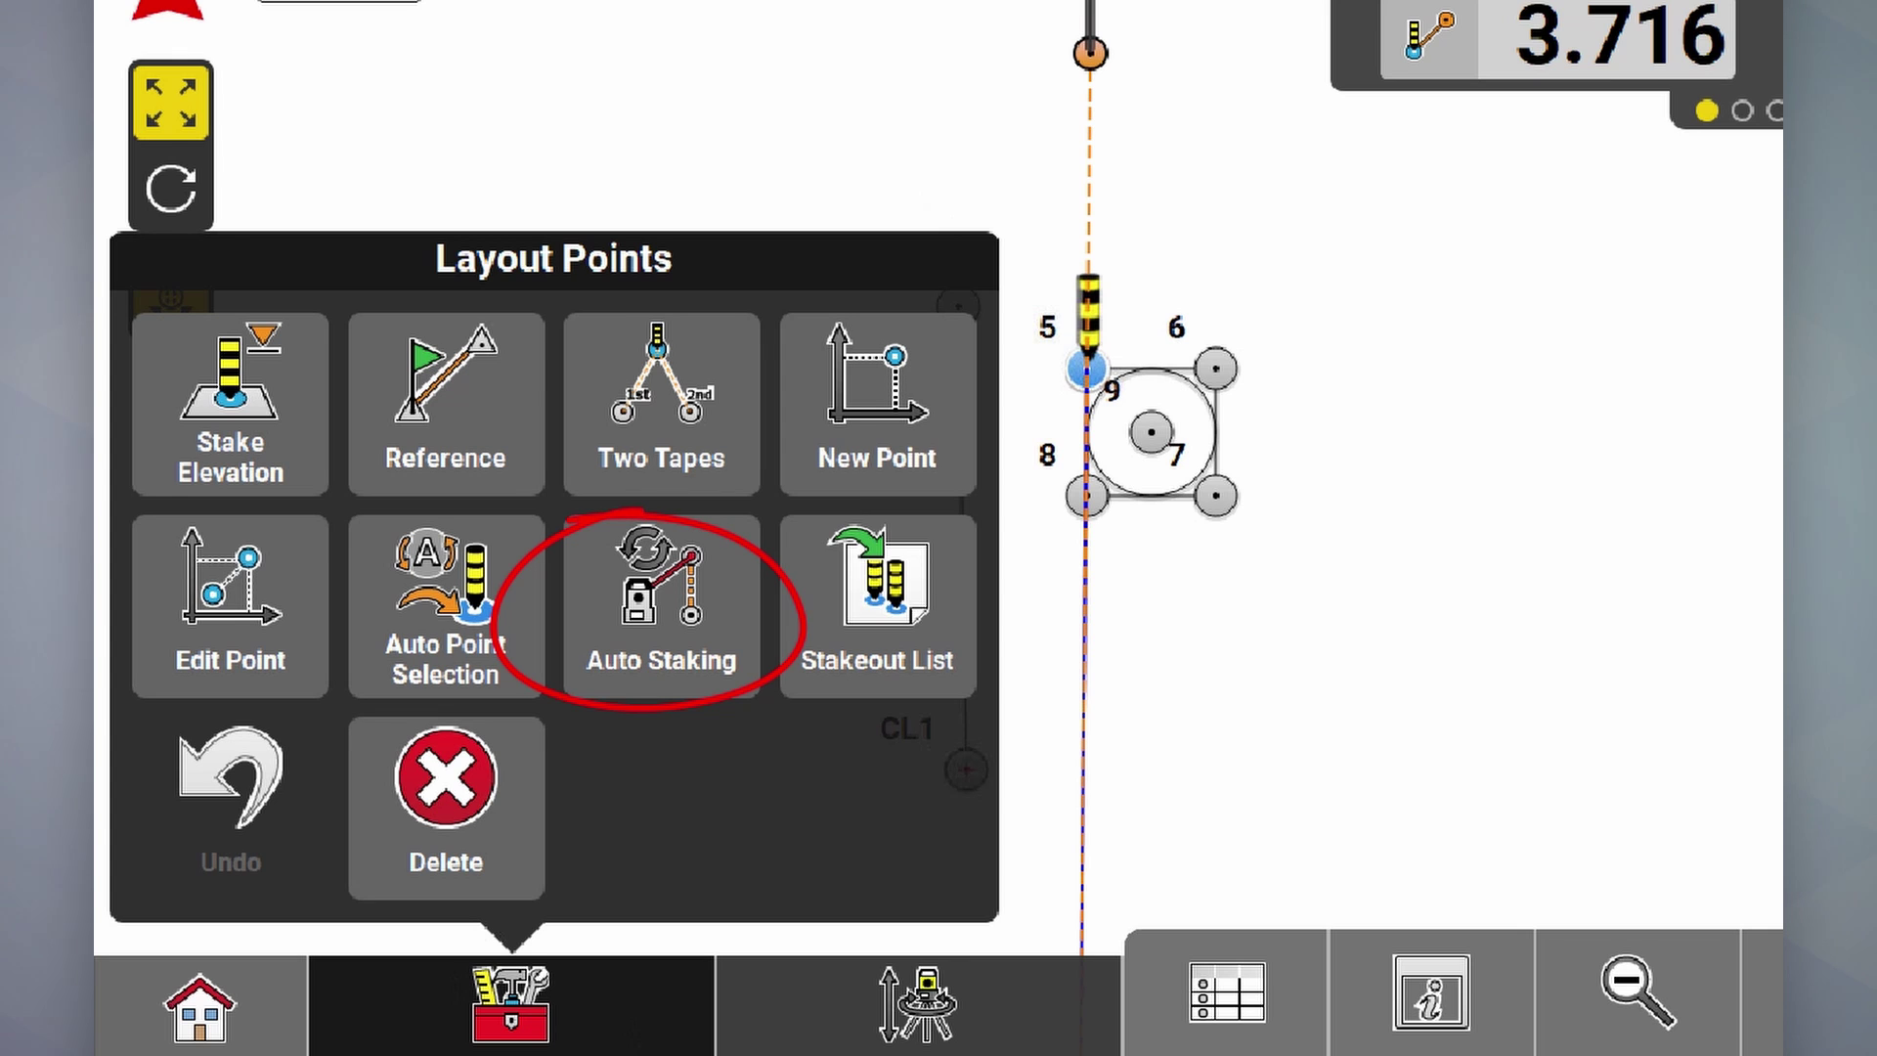
click(649, 613)
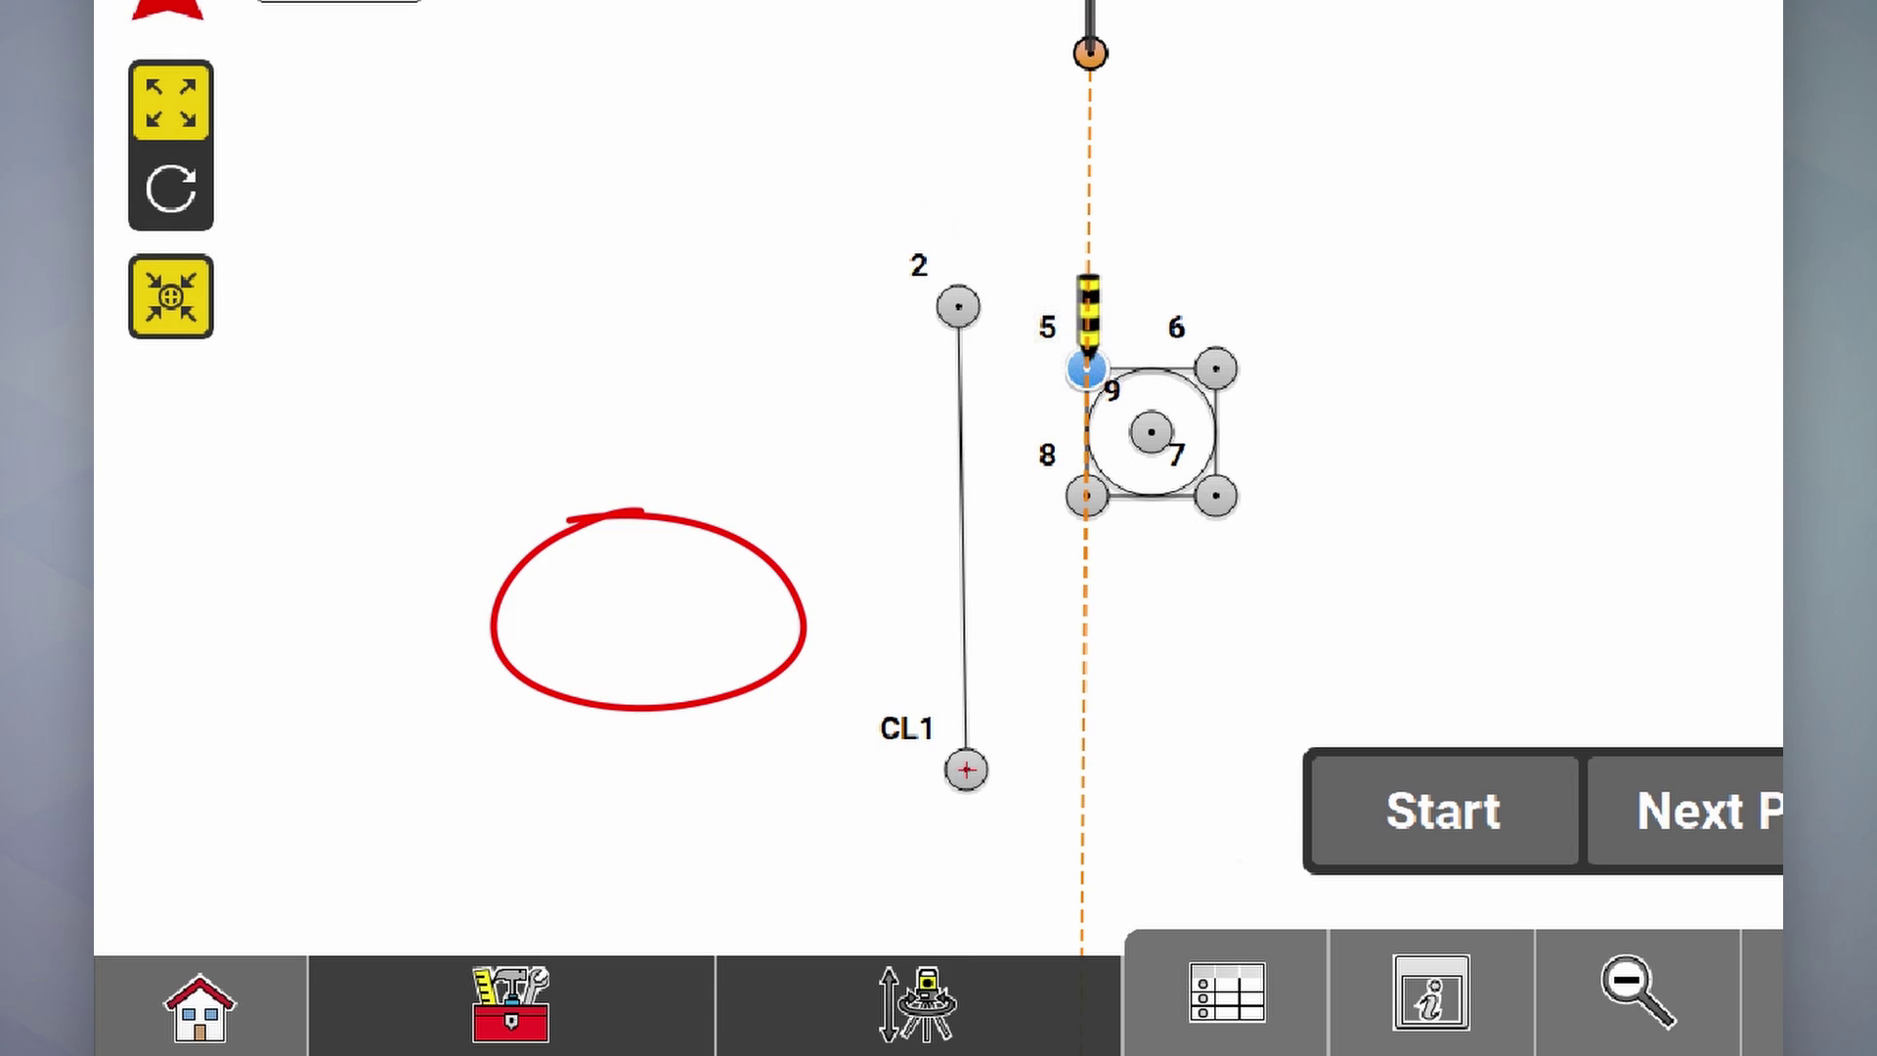
click(510, 1003)
click(666, 647)
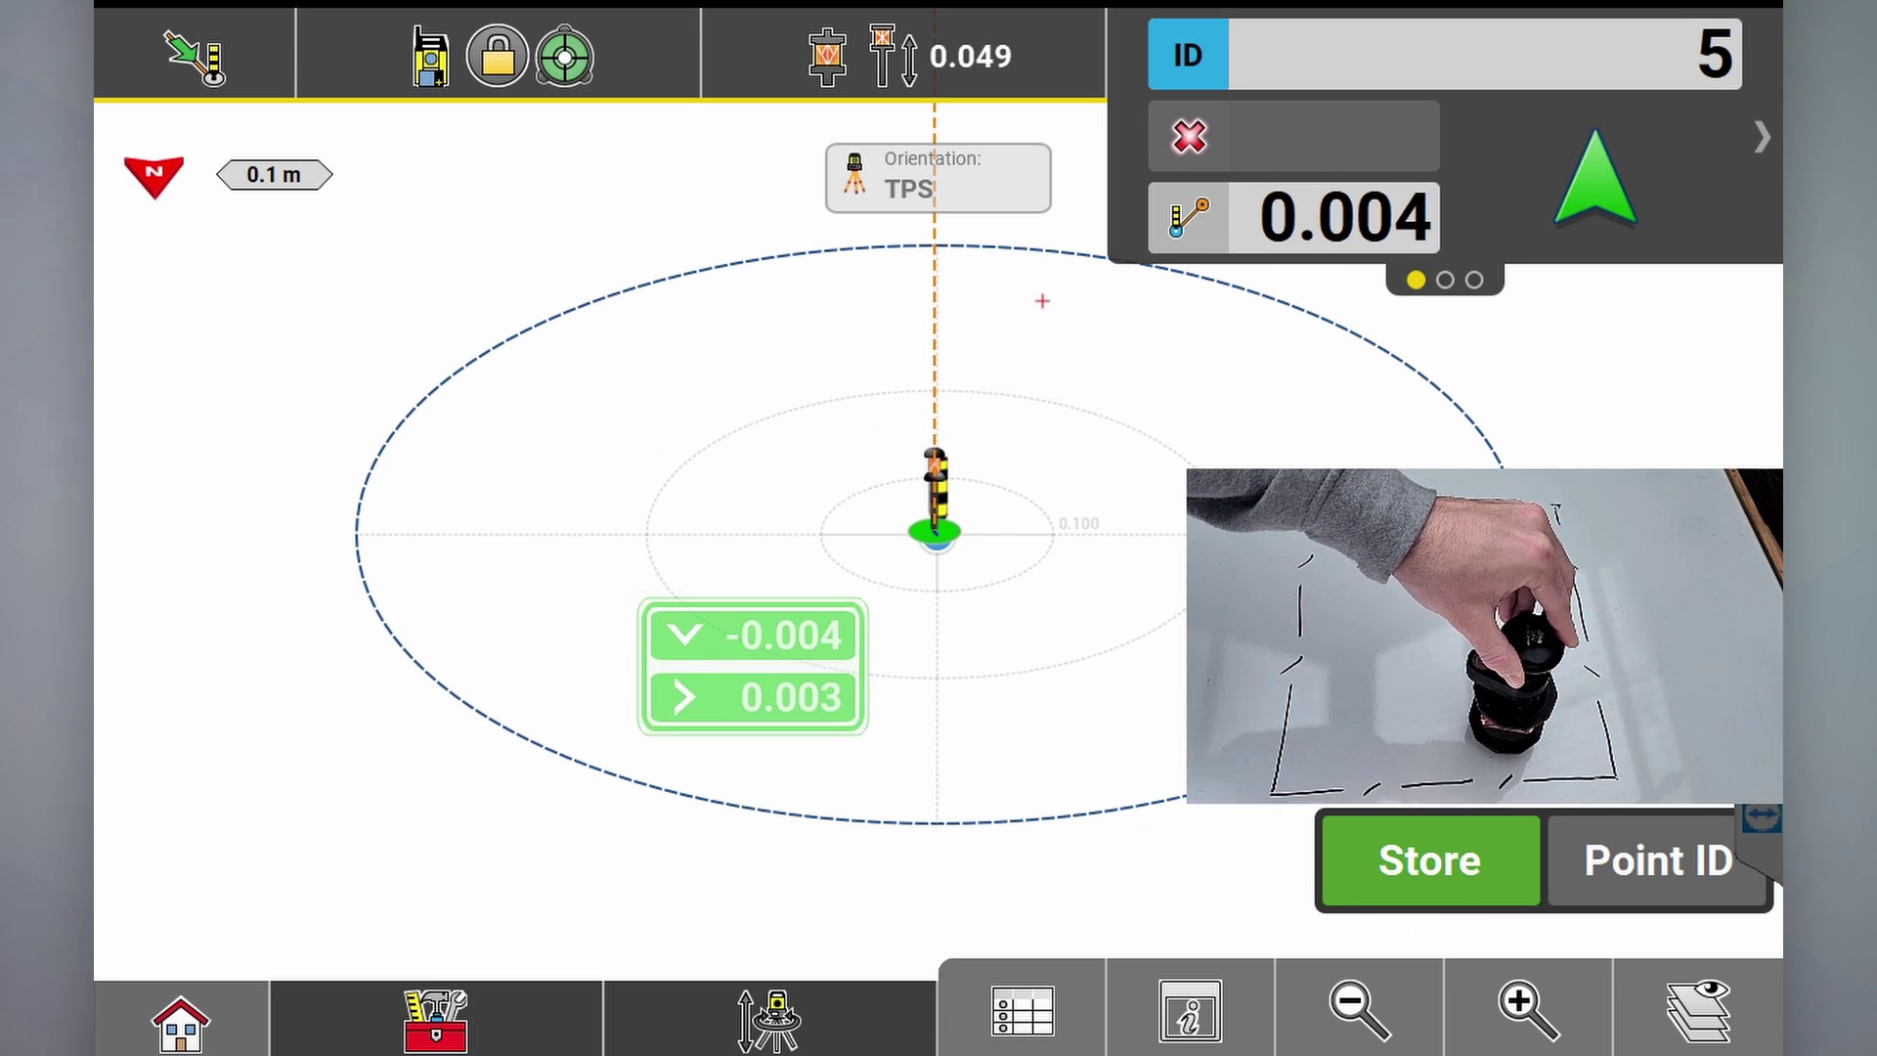
click(1429, 860)
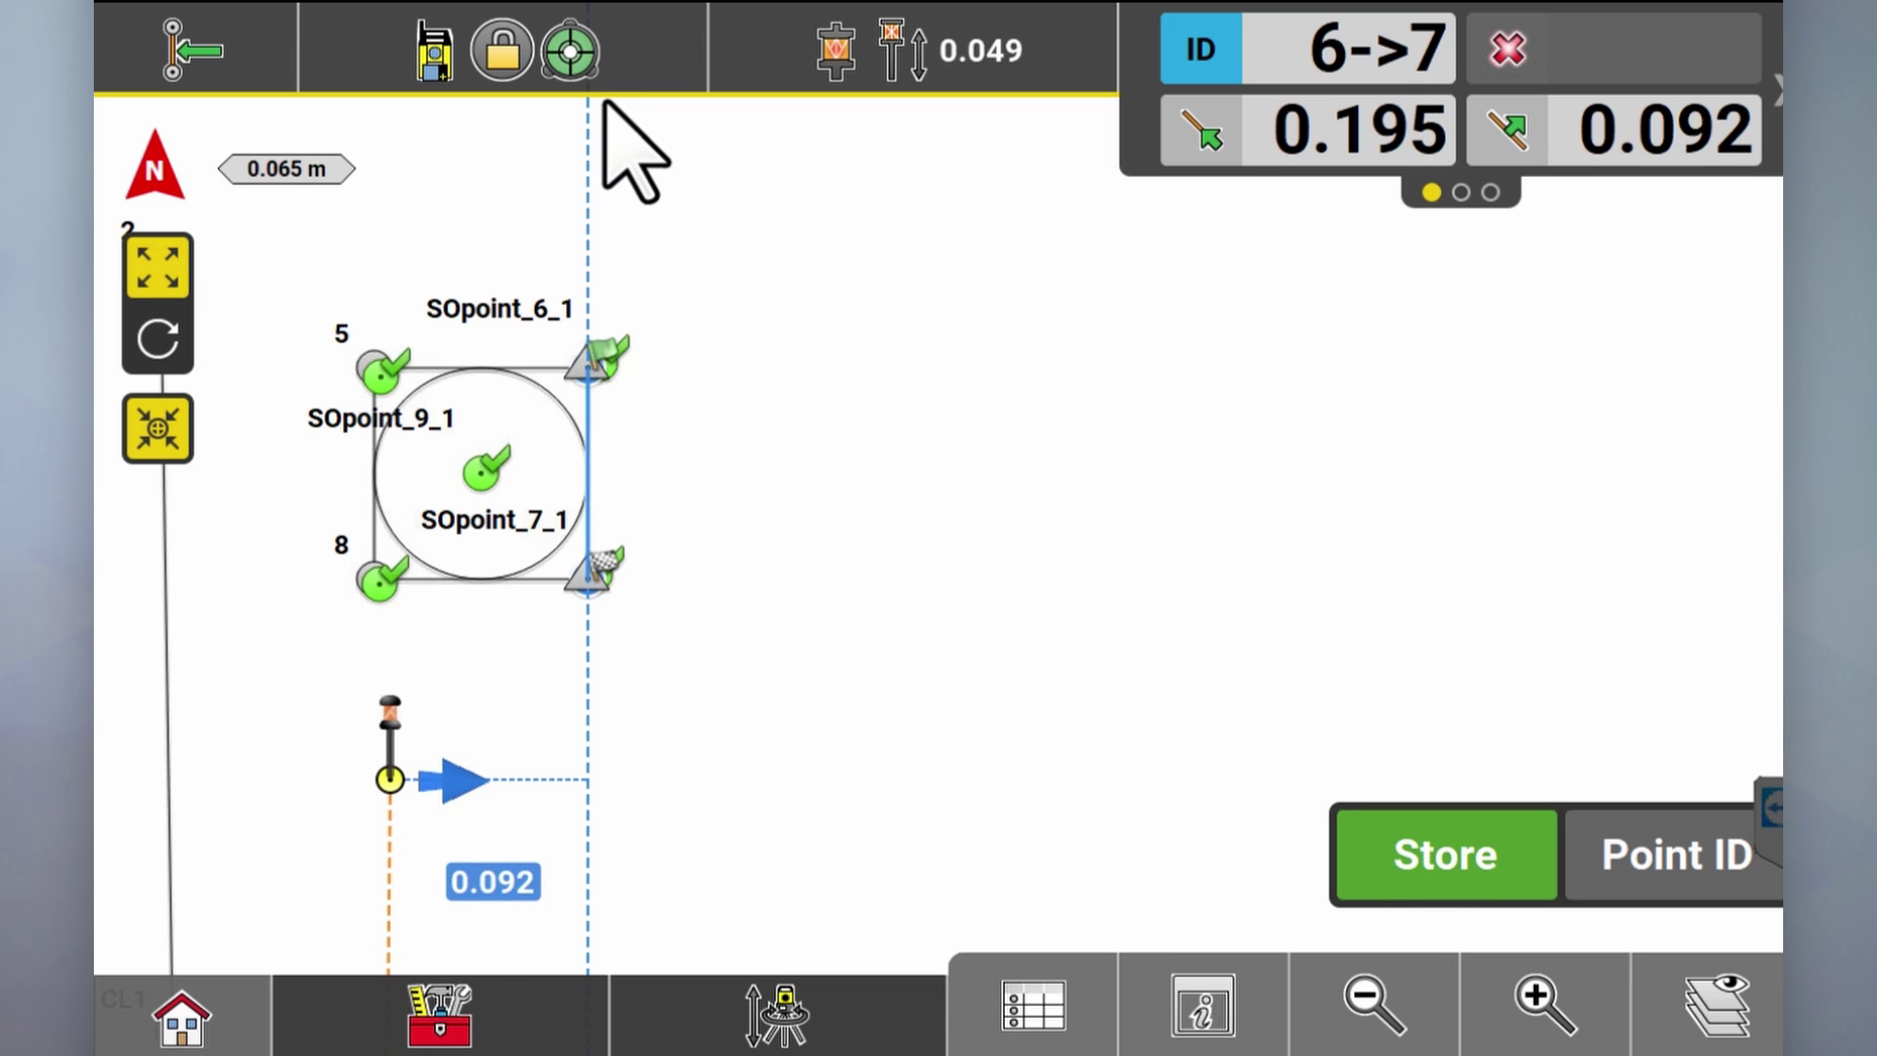
Step: Choose line 8->5 from the closest elements as the line to lay out
click(603, 105)
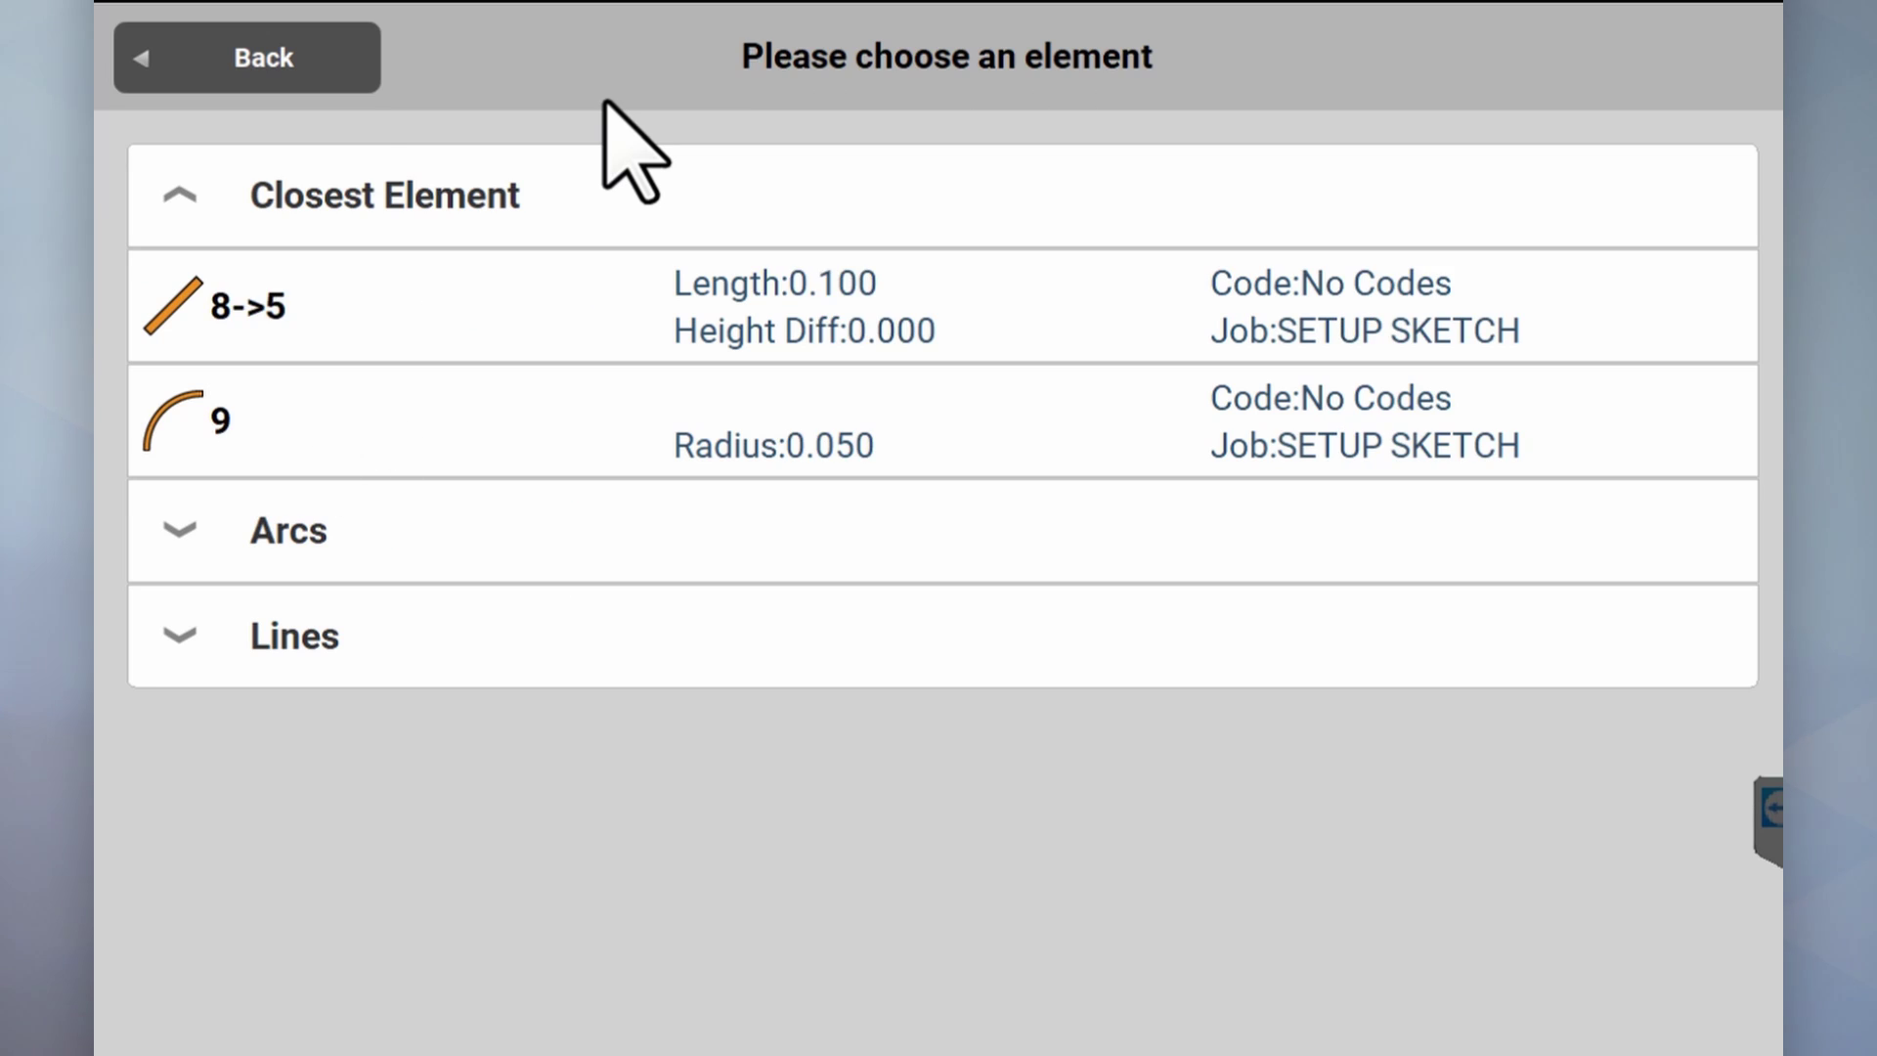
click(425, 264)
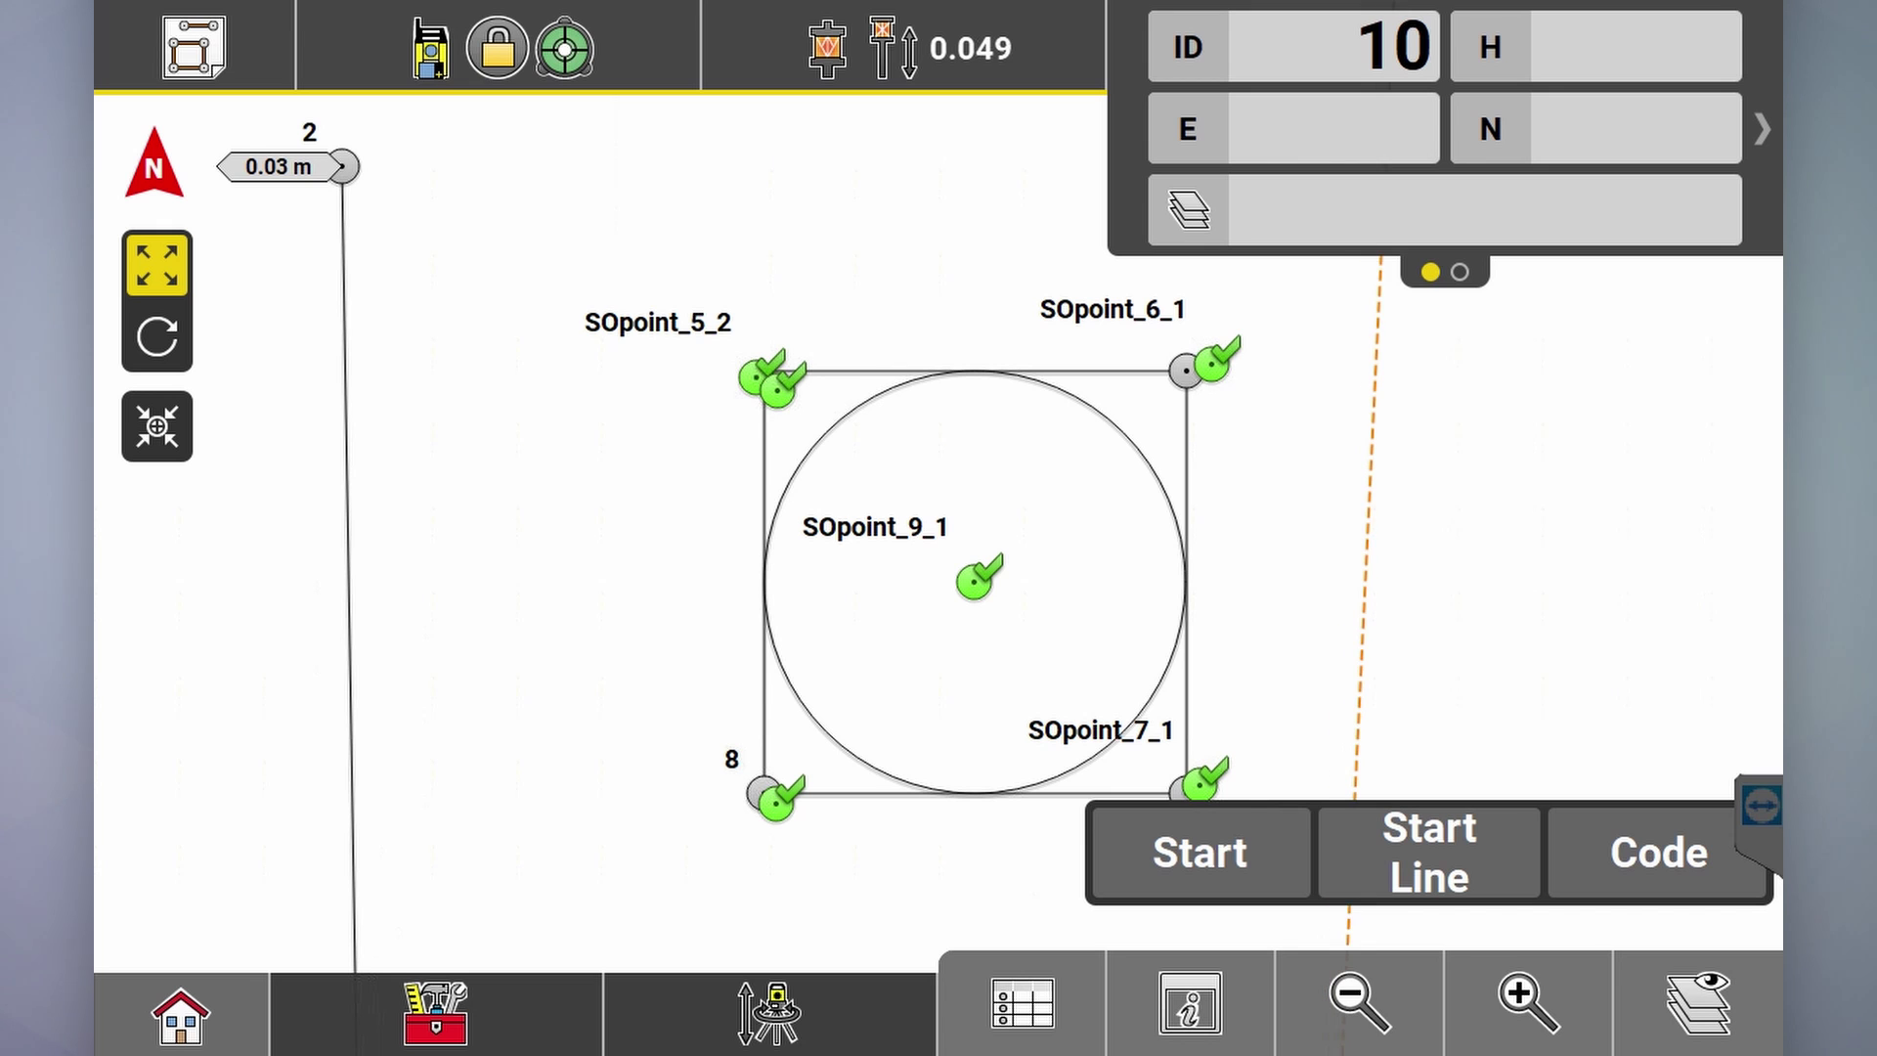
Step: Record an as-built line by measuring and storing a start point beside point 2 and a connected point to its east
click(1189, 1003)
click(1189, 1003)
click(1357, 1003)
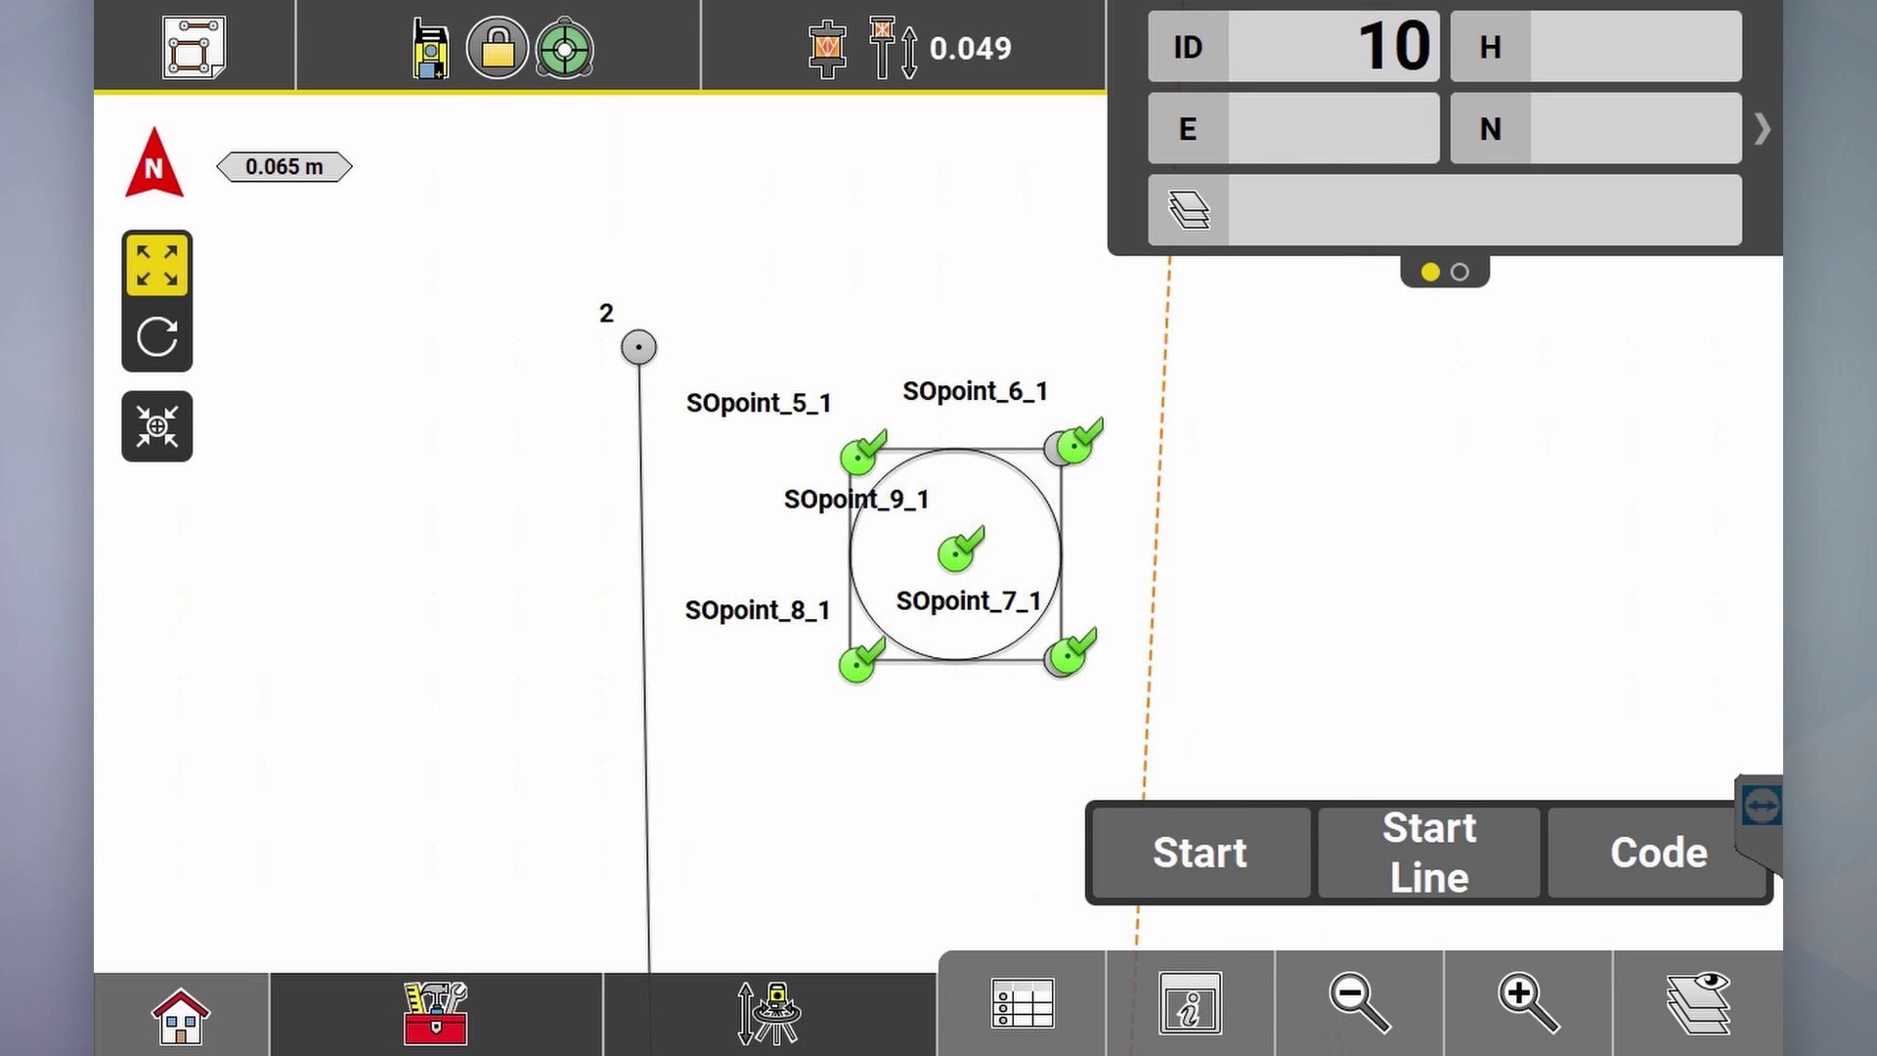
click(1429, 851)
click(1214, 841)
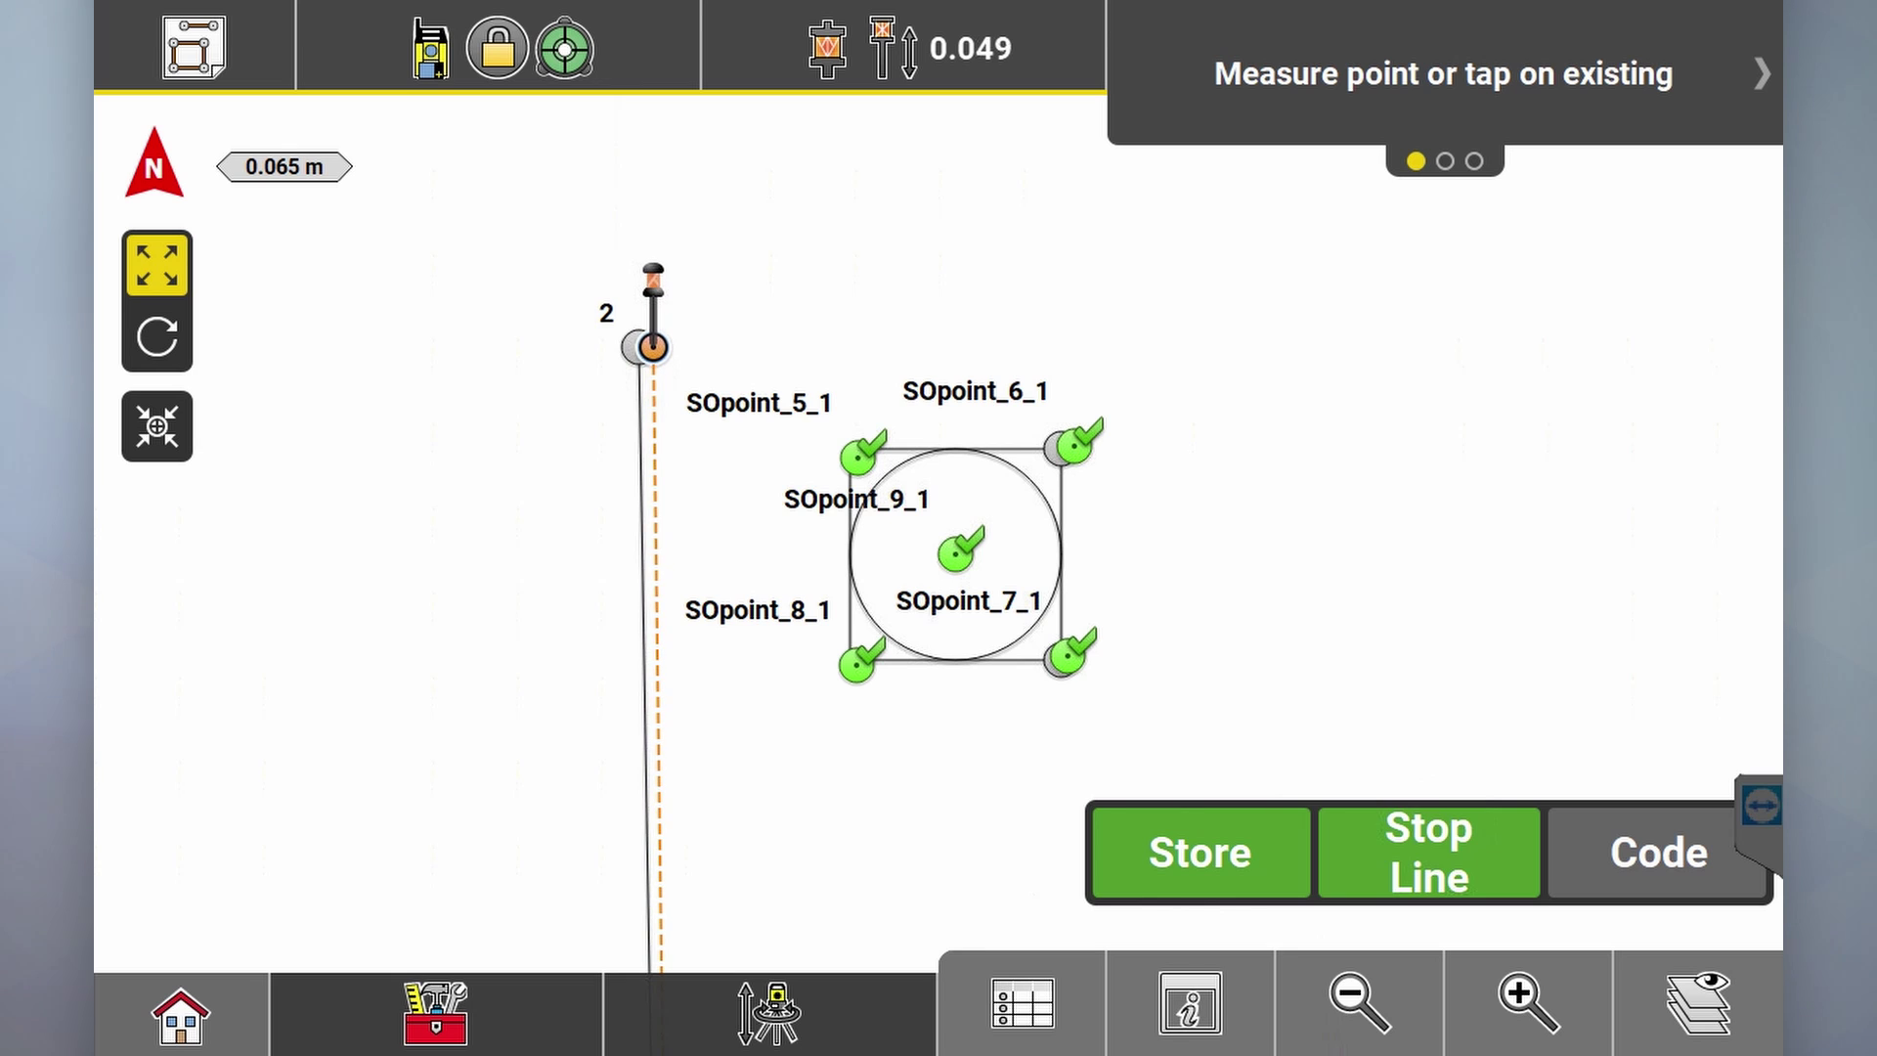
click(1212, 852)
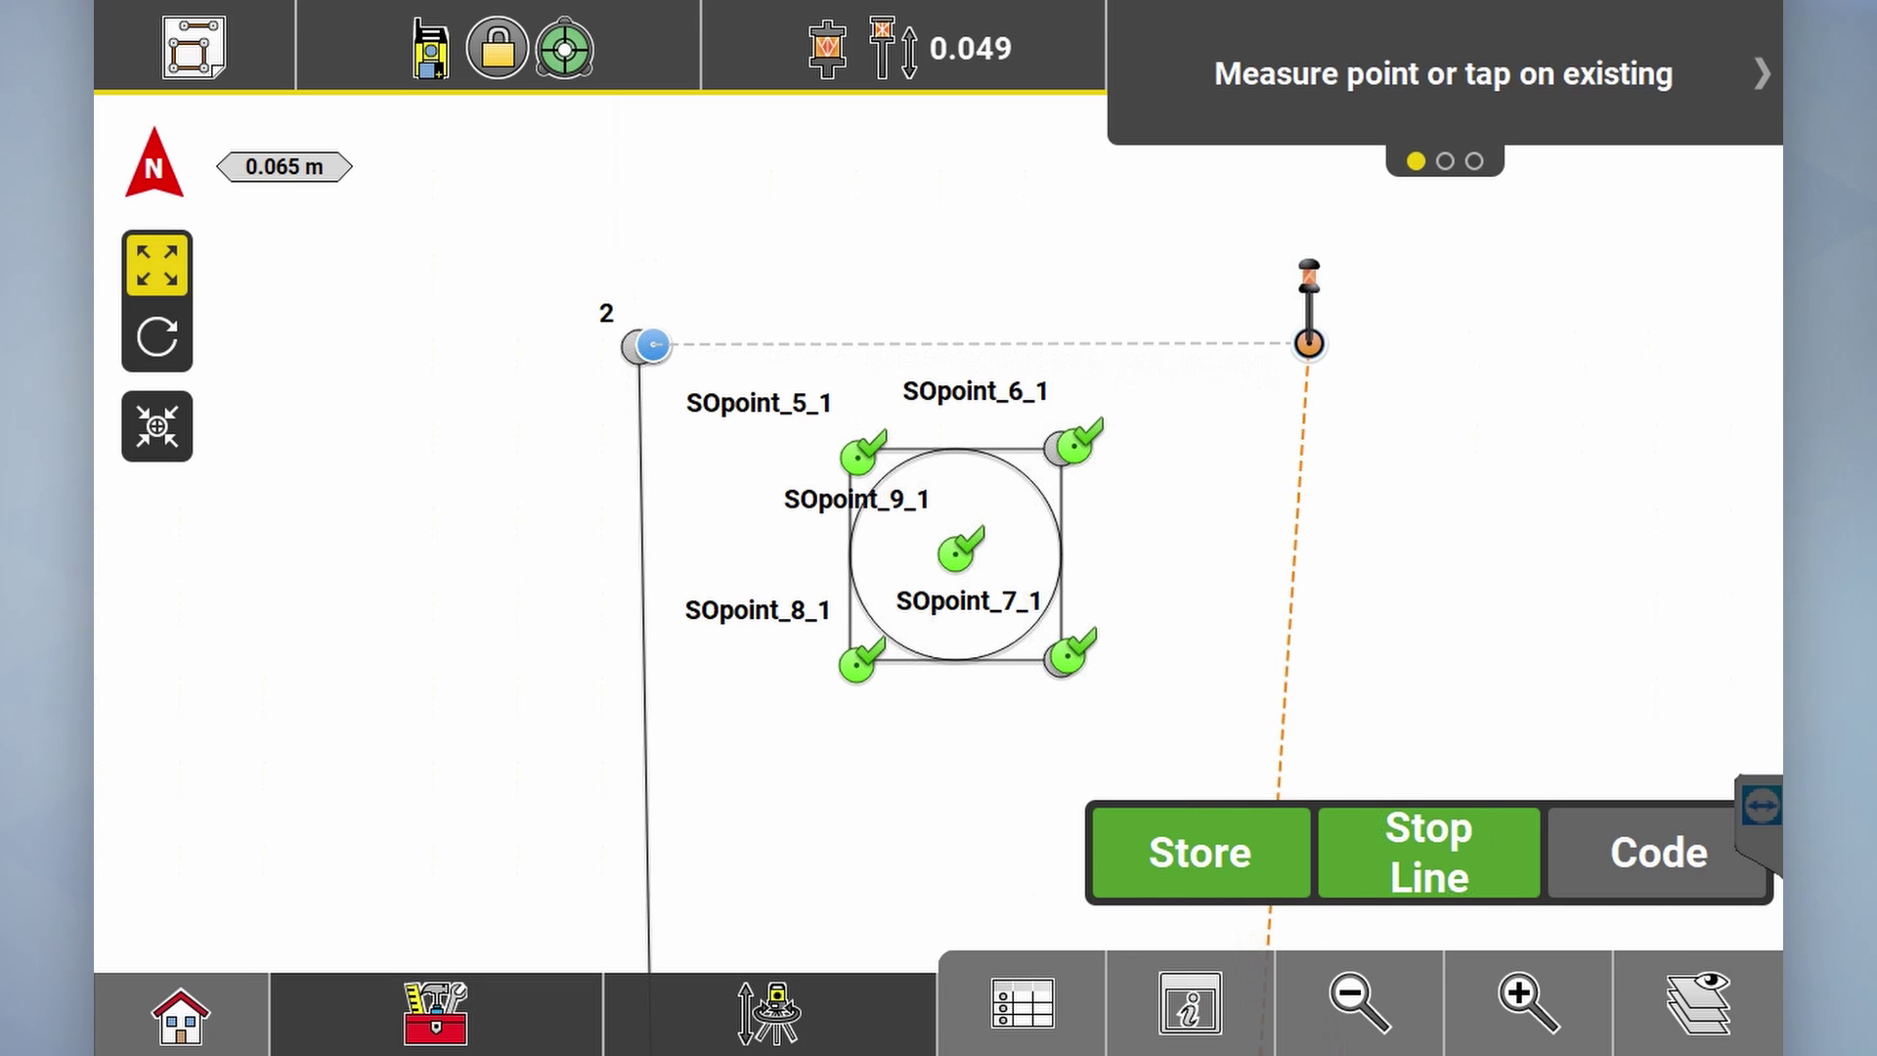
click(1200, 852)
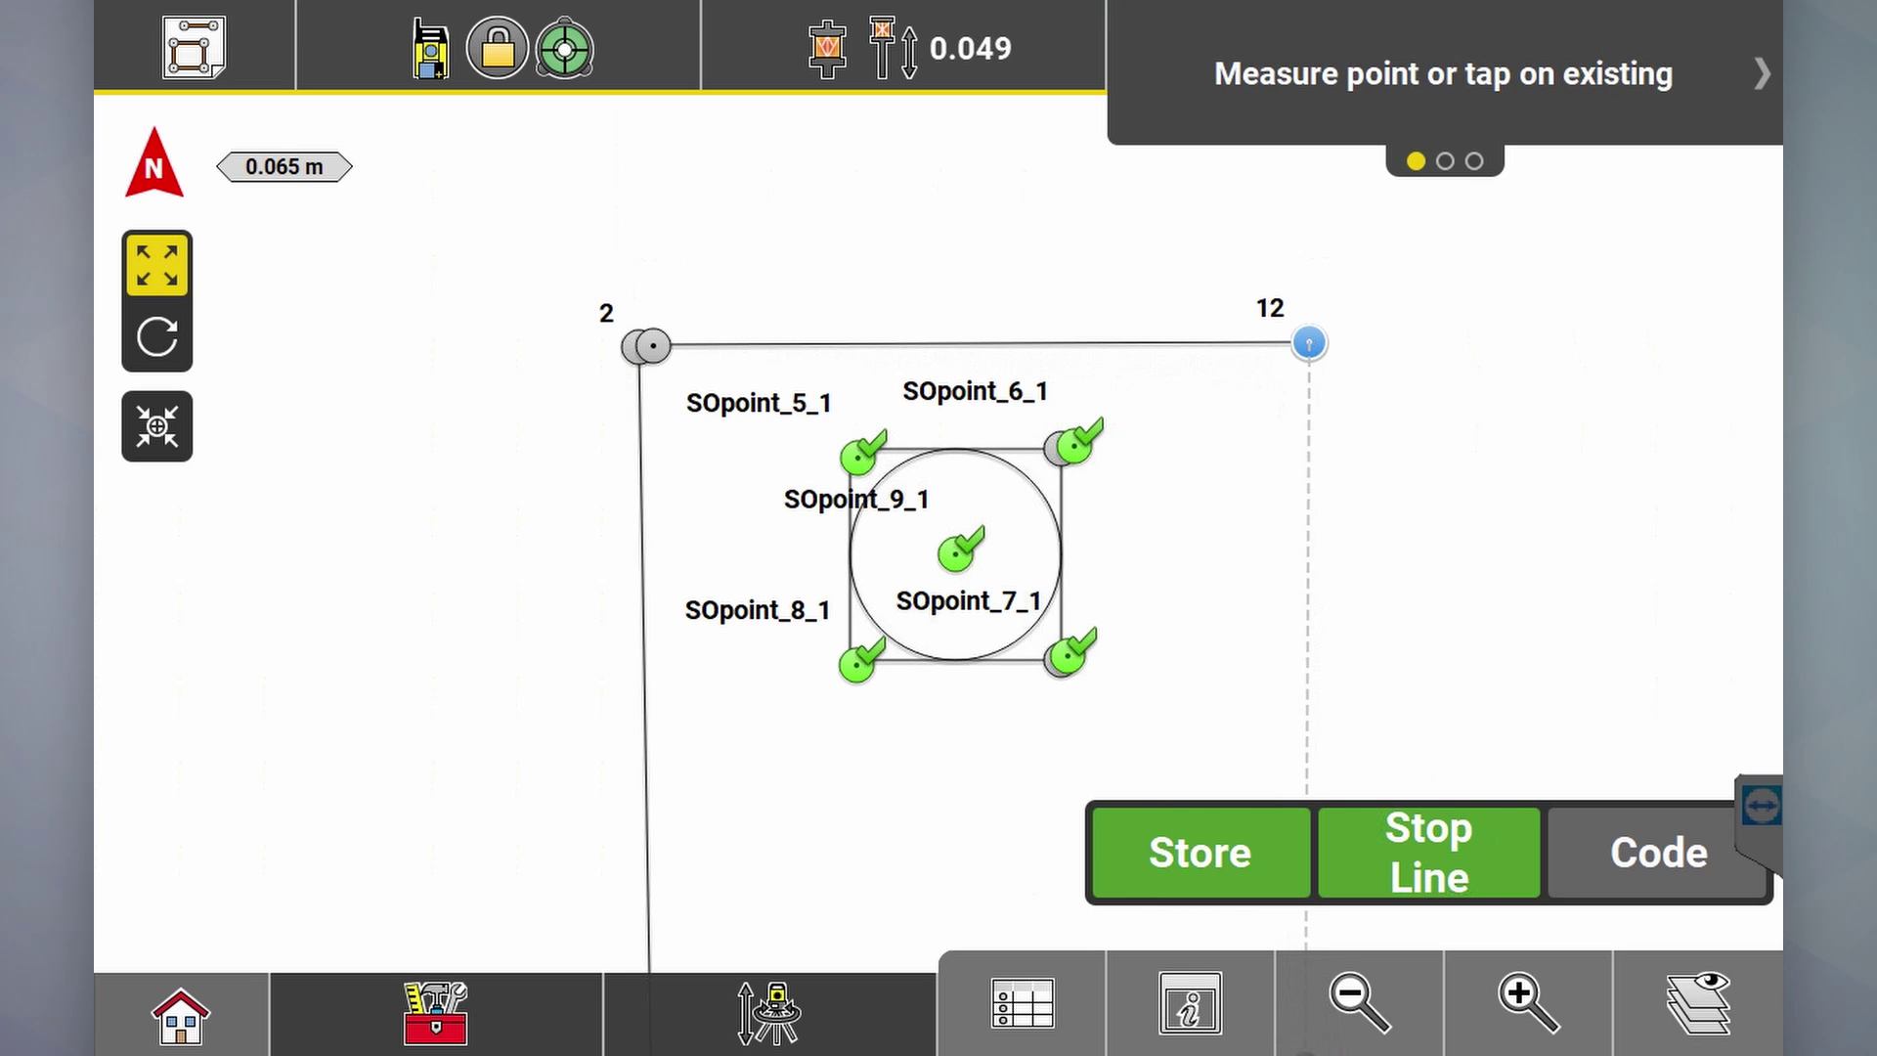
click(1189, 1002)
click(349, 1014)
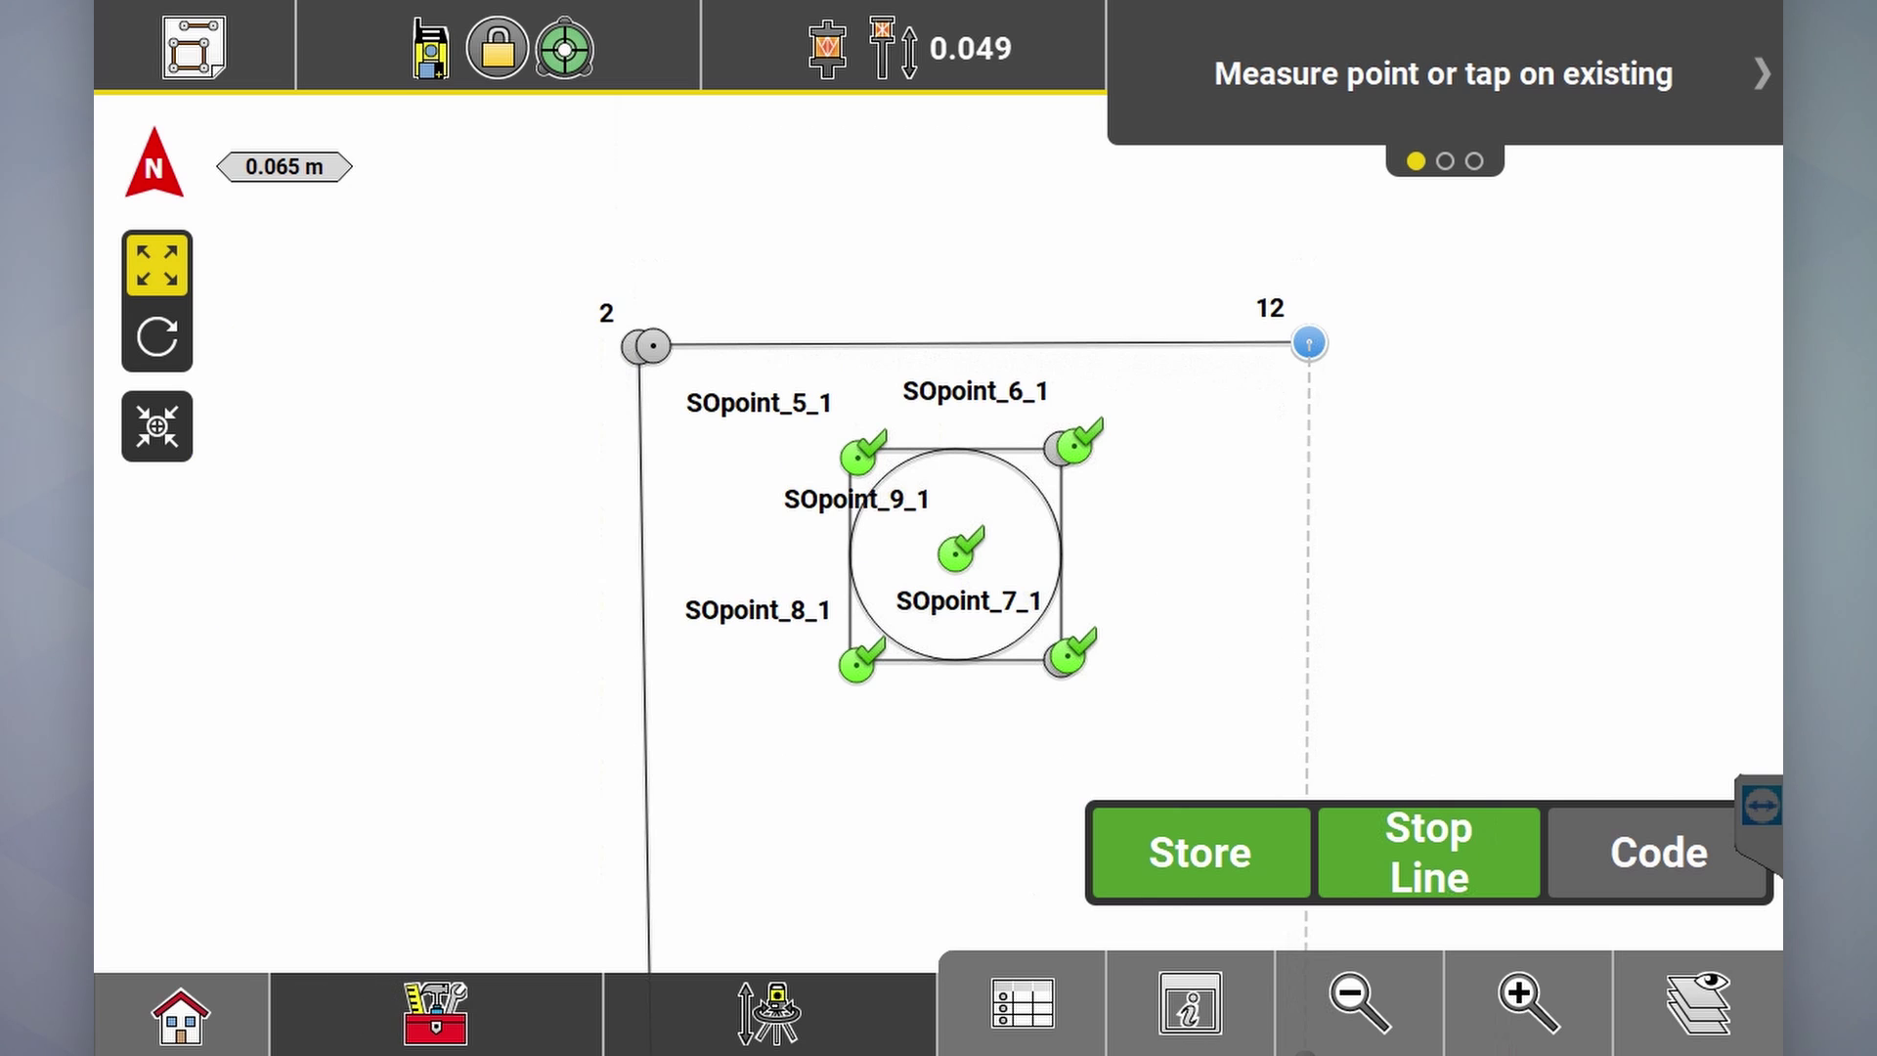
Step: Store the connected as-built point south of point 12, and choose point 9 as the start point for sketching
key(Return)
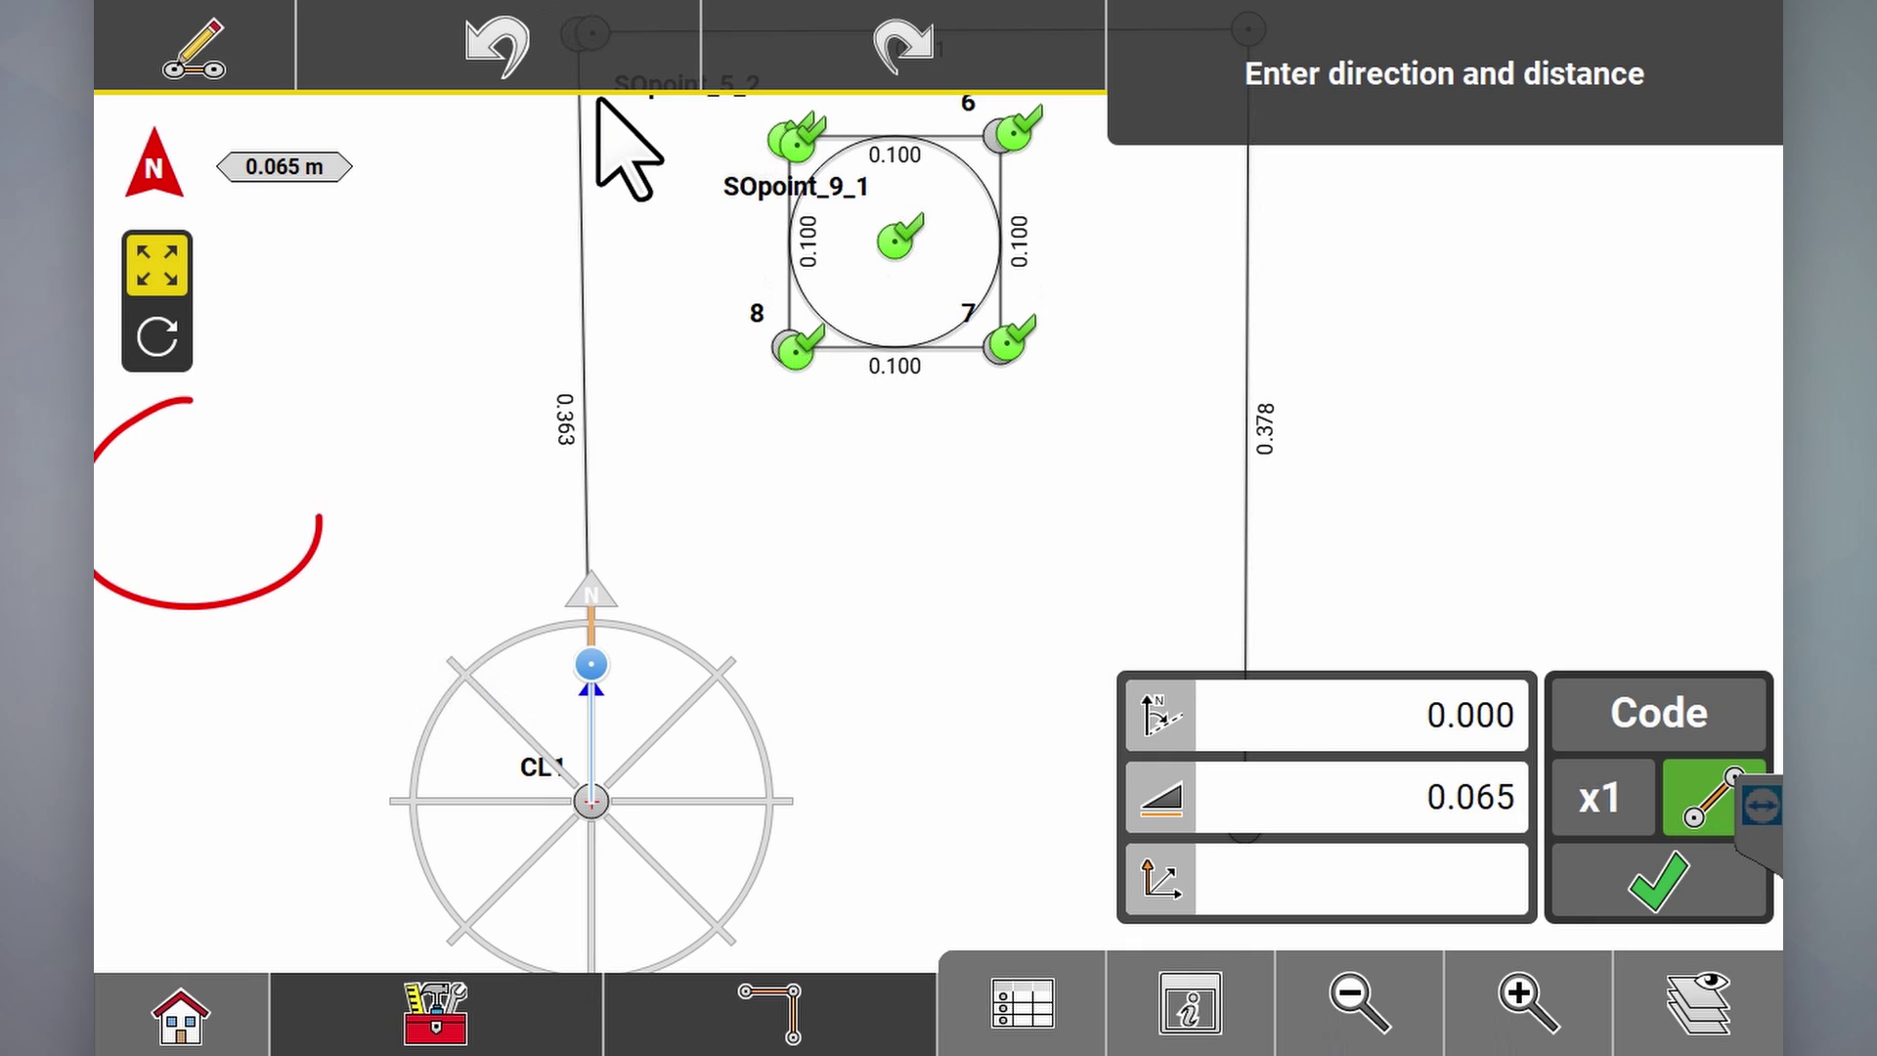
click(191, 523)
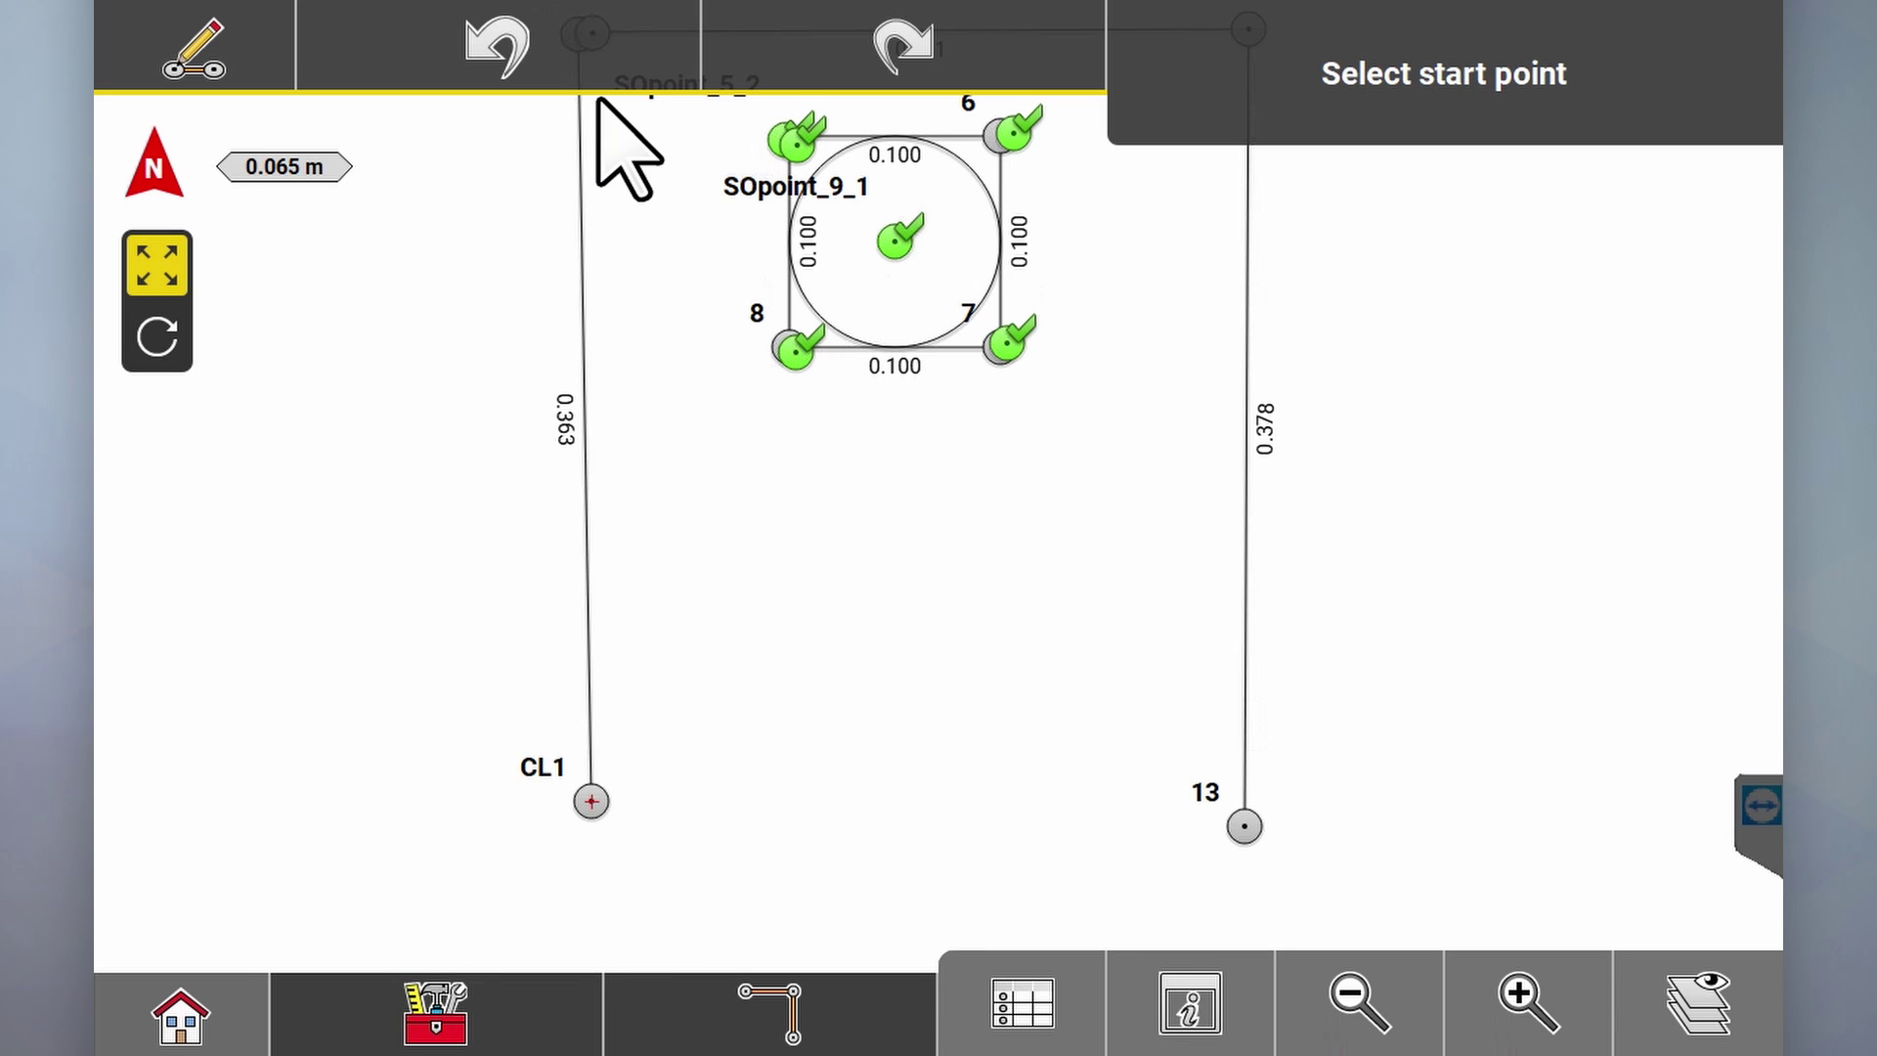
click(896, 240)
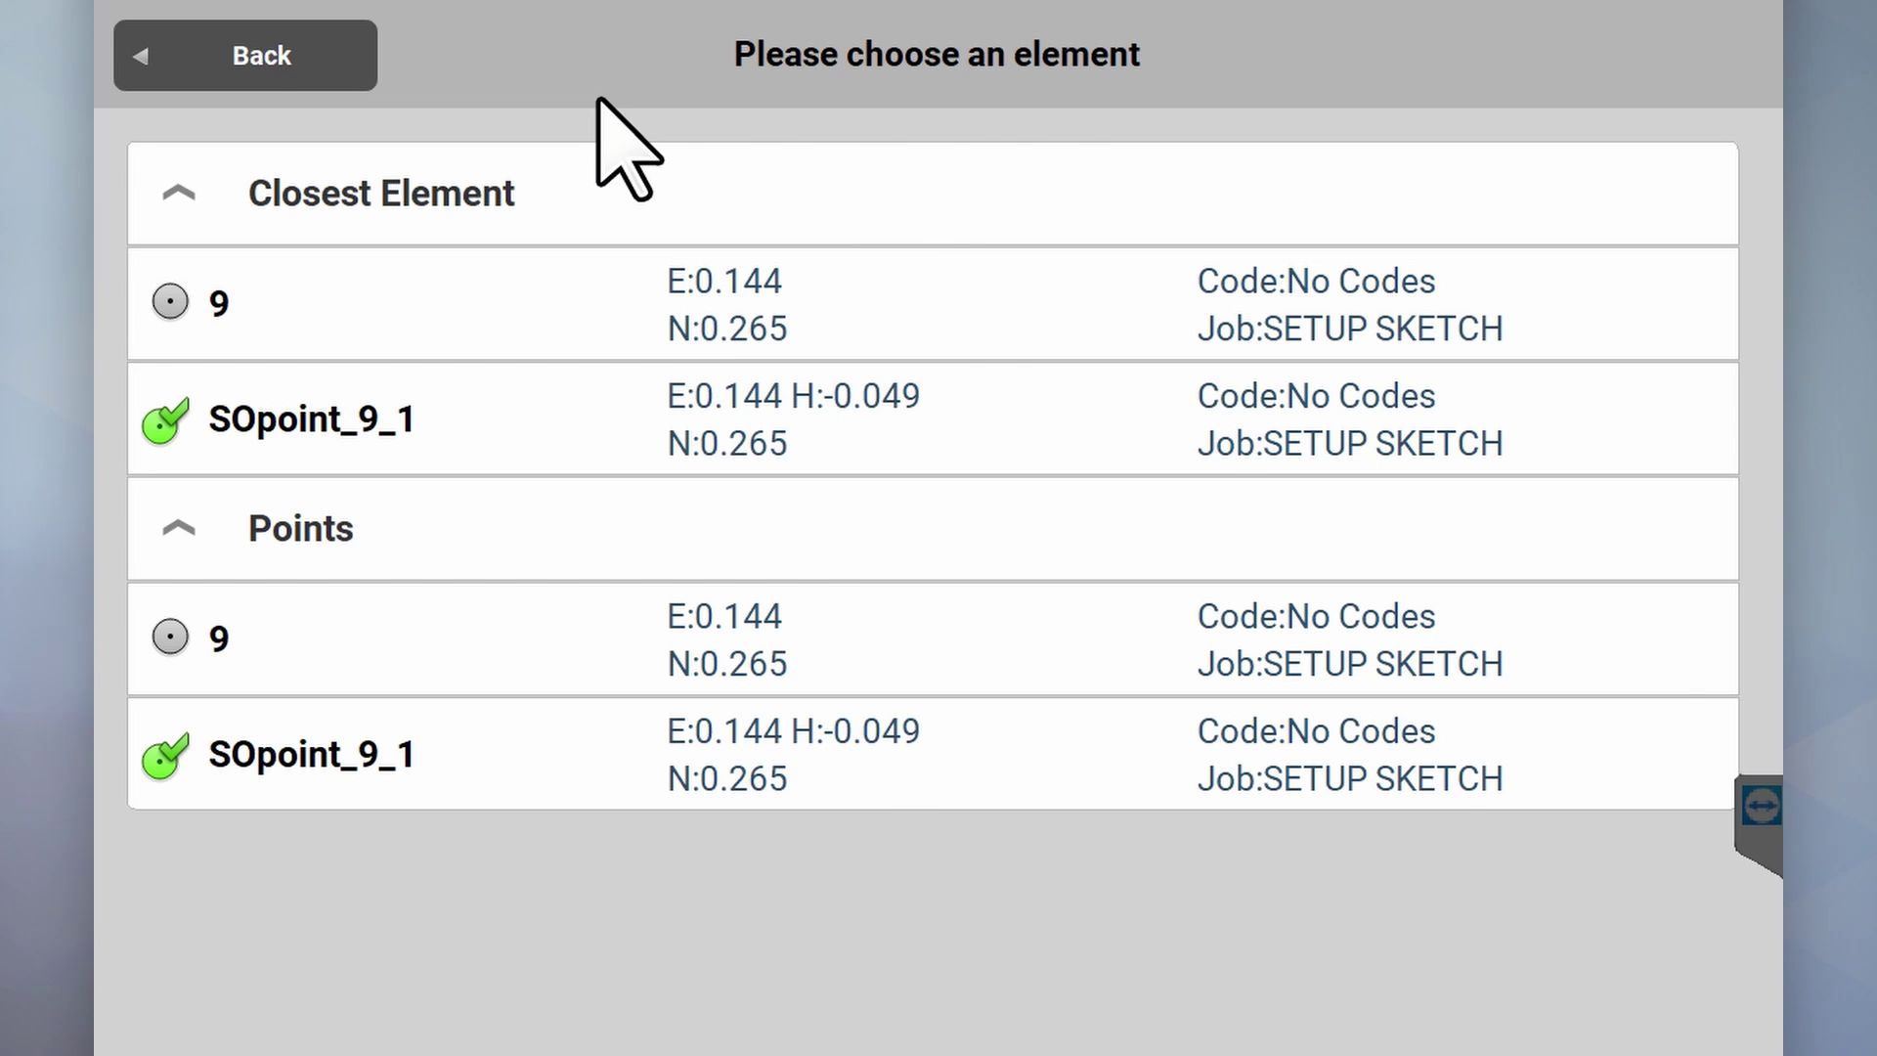
click(897, 303)
Step: Move the sketching start point to corner point 8 of the square
click(435, 1011)
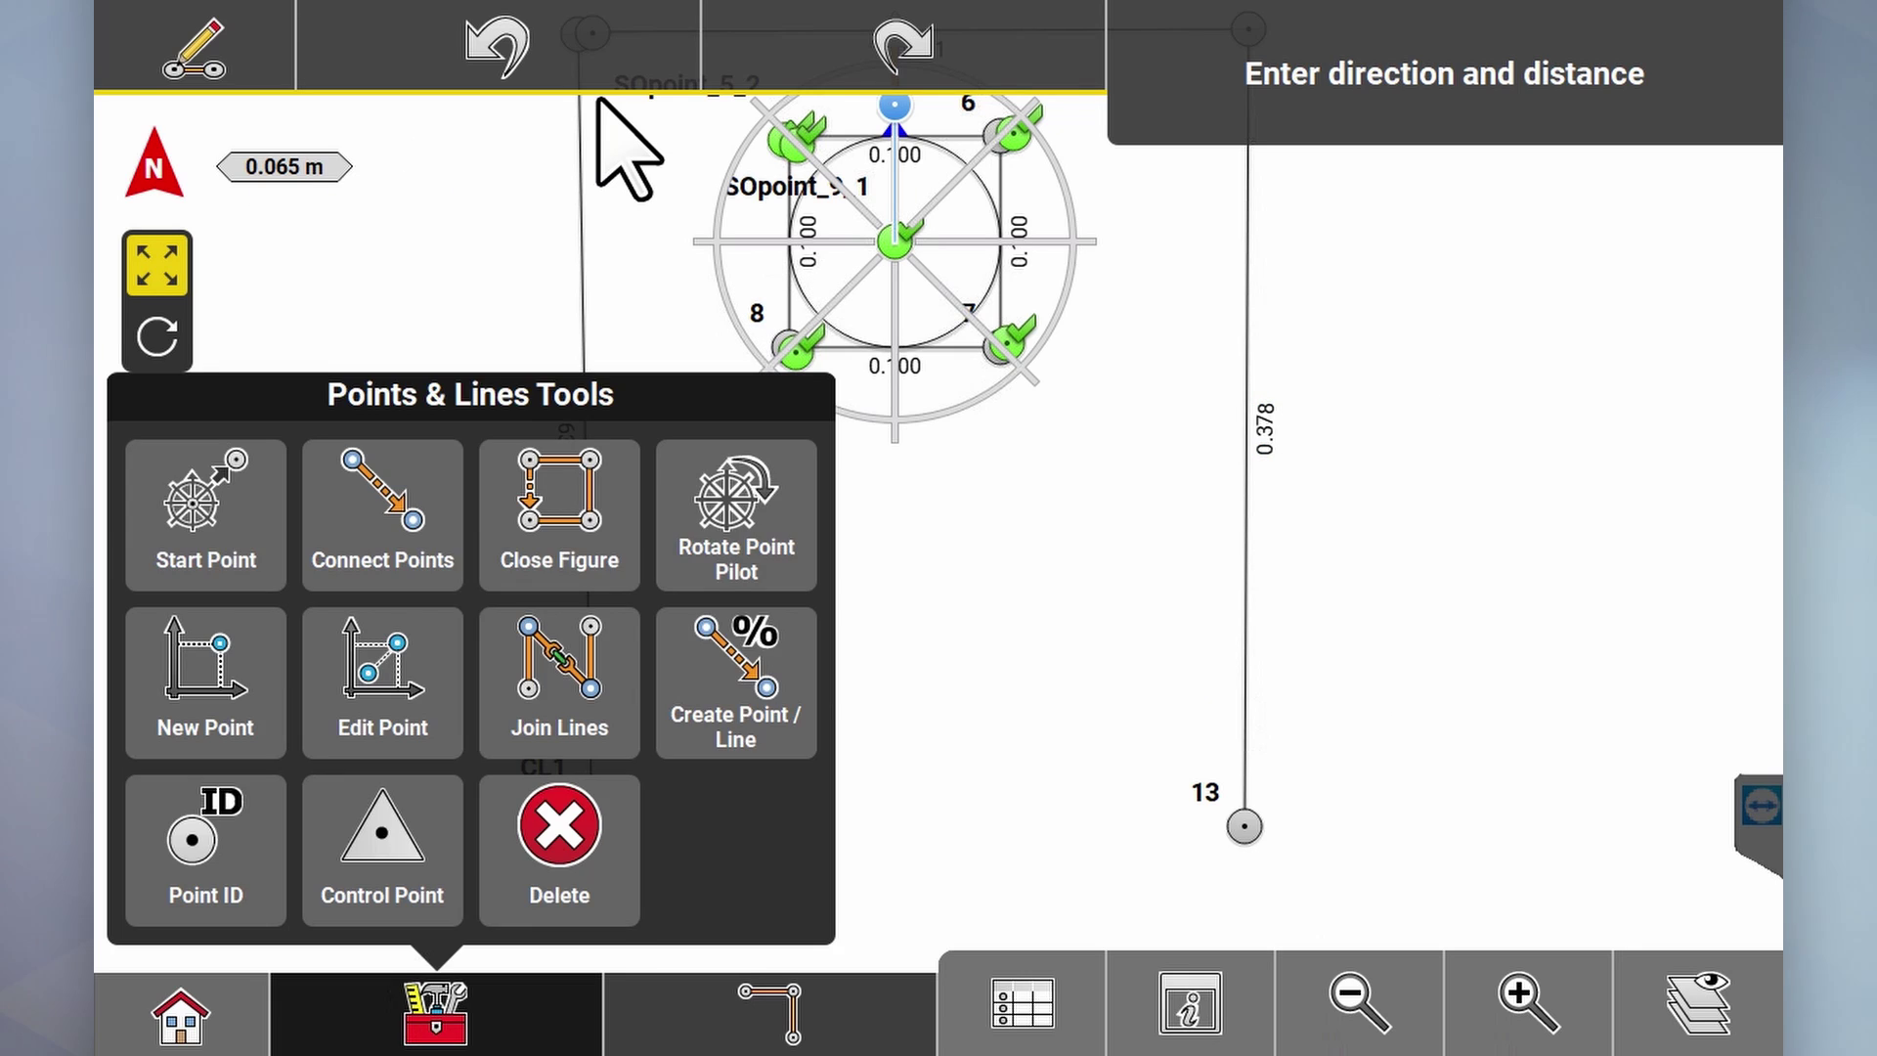
click(189, 509)
click(794, 345)
click(566, 295)
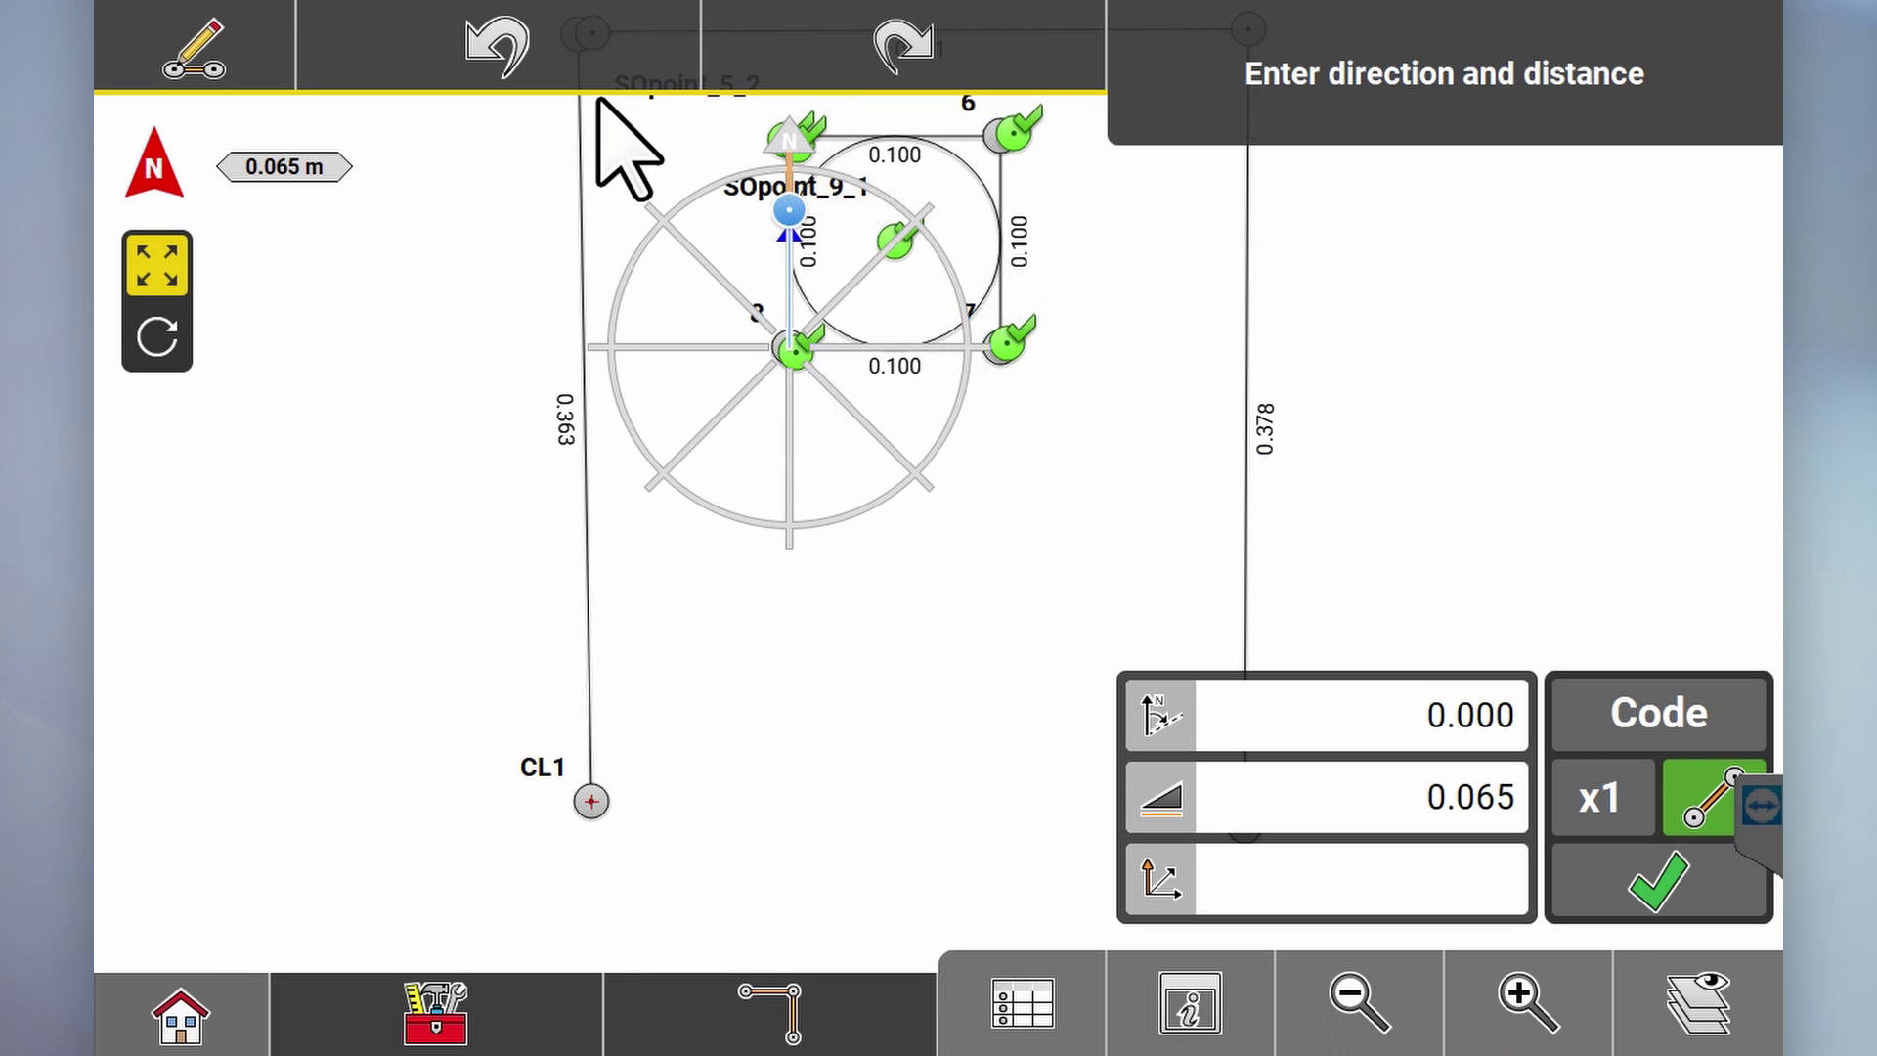
Step: Try the point pilot's preset directions around point 8, including 200.000 and 50.000, ending at 150.000
click(782, 481)
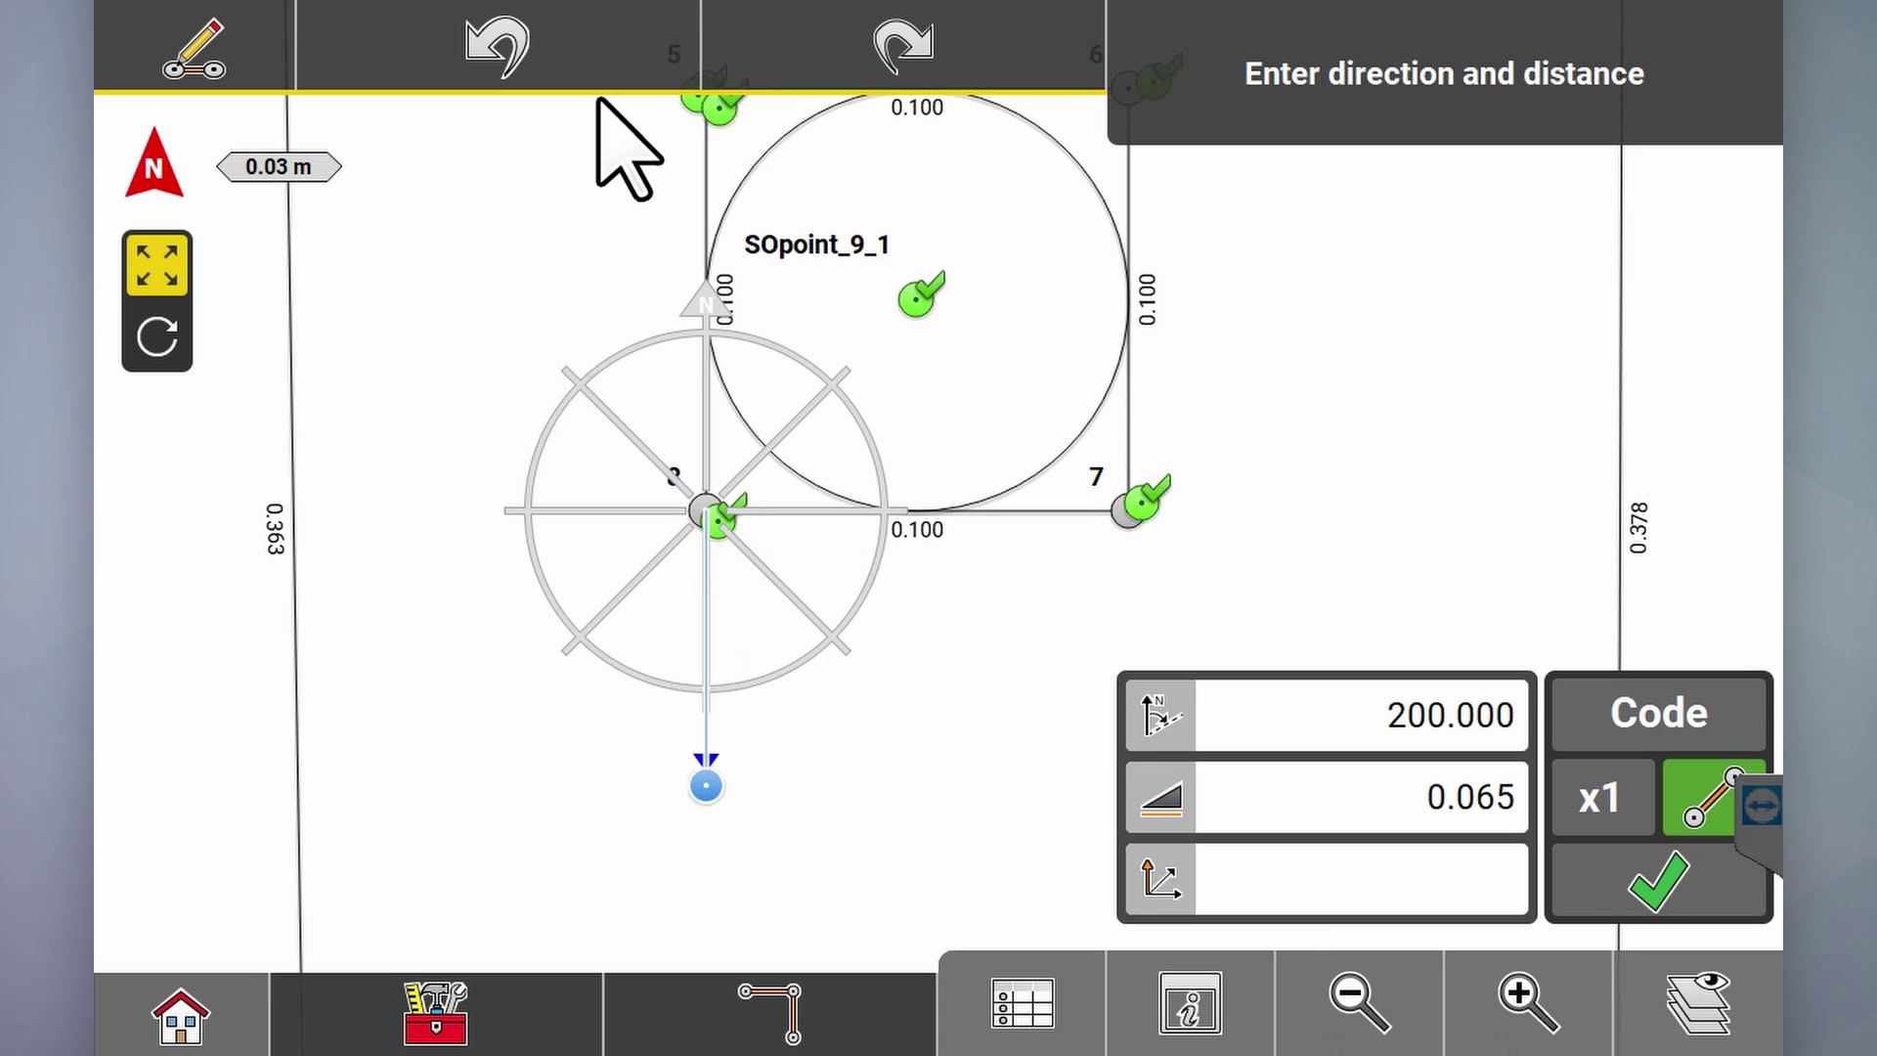
click(706, 371)
click(812, 389)
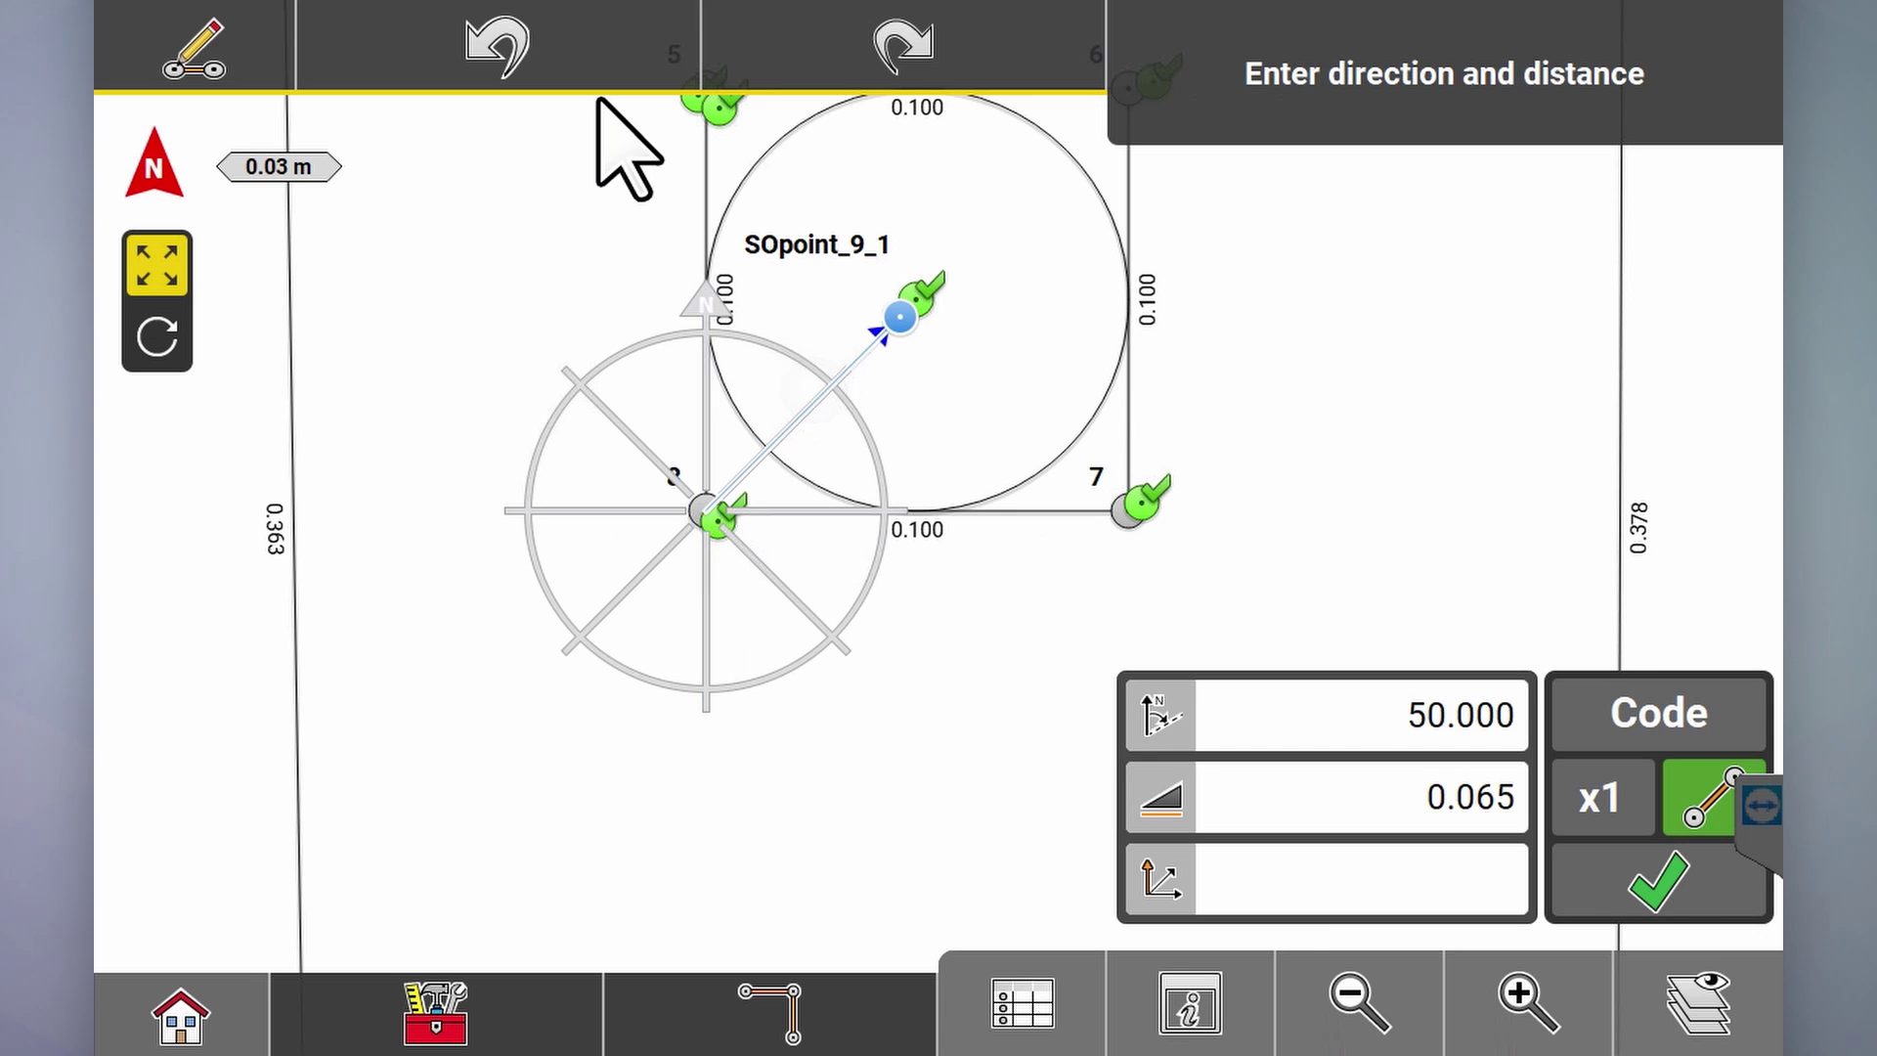
click(869, 513)
click(826, 646)
click(684, 698)
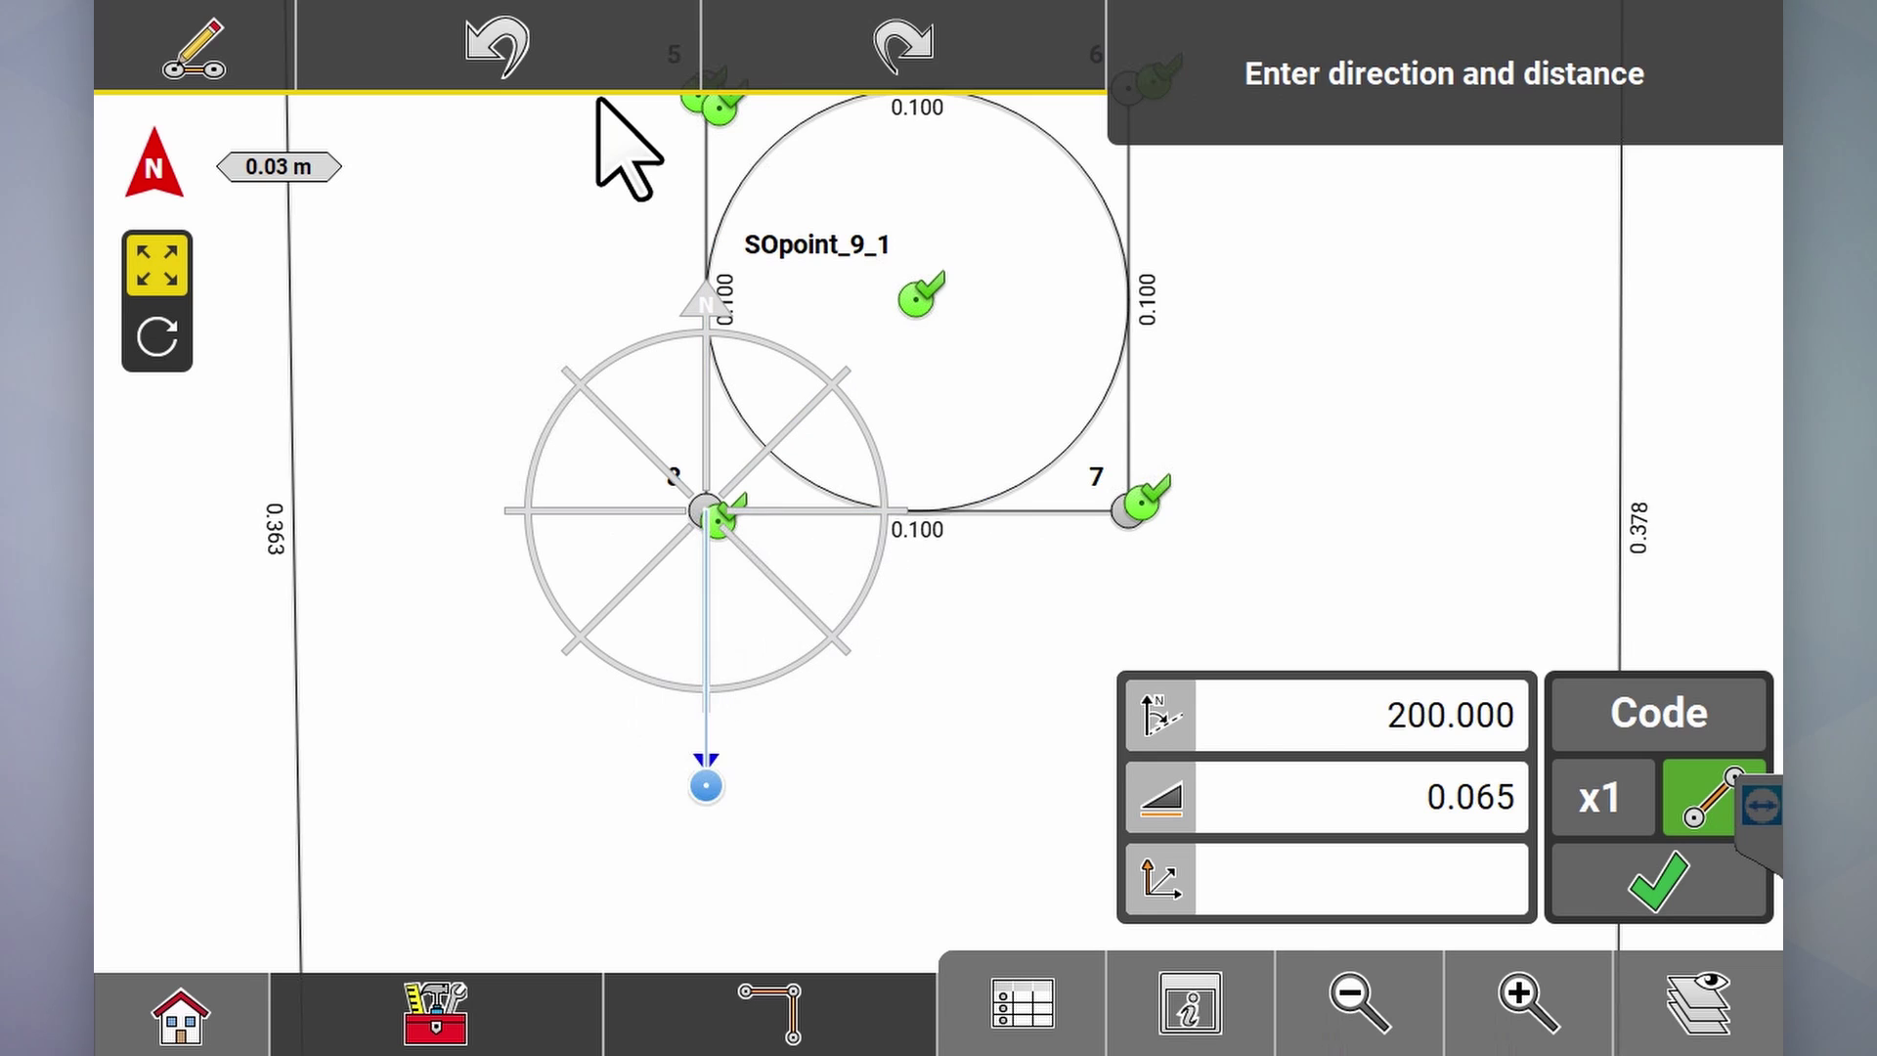
click(584, 647)
click(538, 531)
drag(538, 528, 850, 396)
click(849, 511)
click(833, 651)
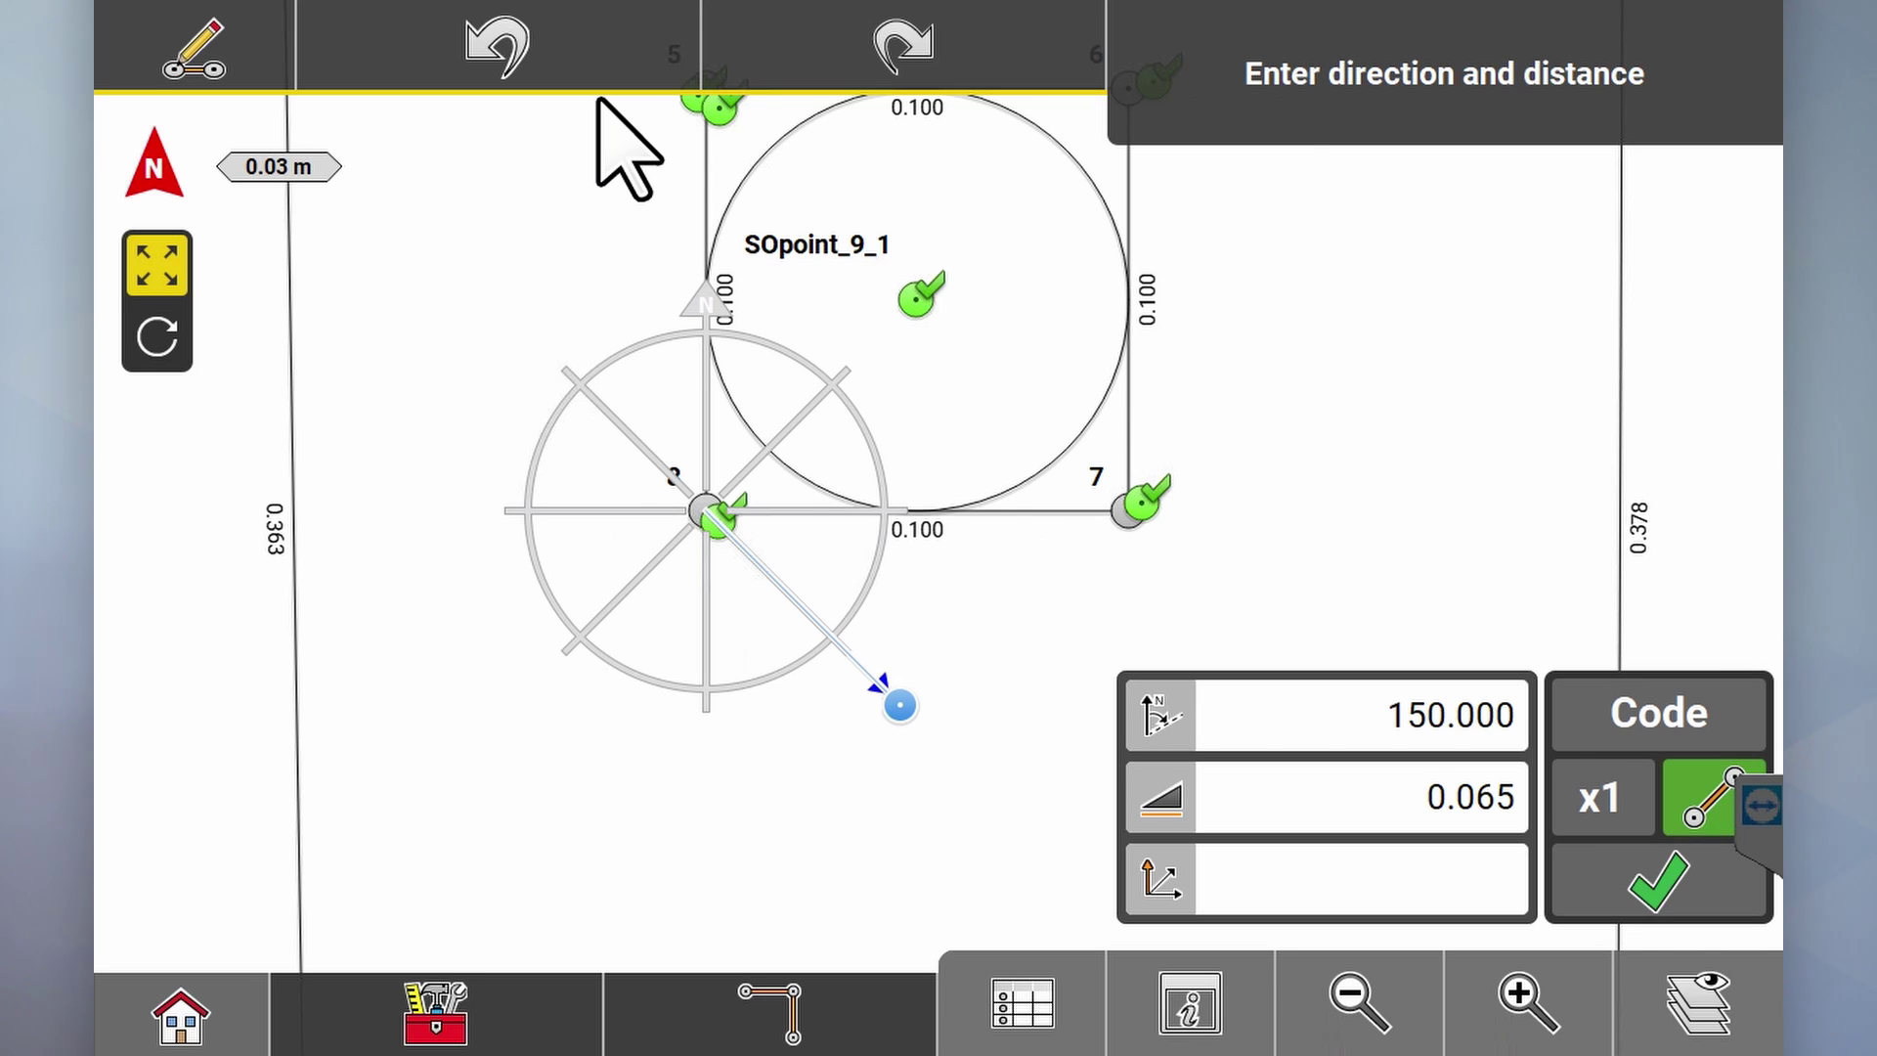
Step: Set the distance from start point 15 to 0.02 m along the direction towards point 17
click(1527, 1002)
drag(586, 762, 882, 770)
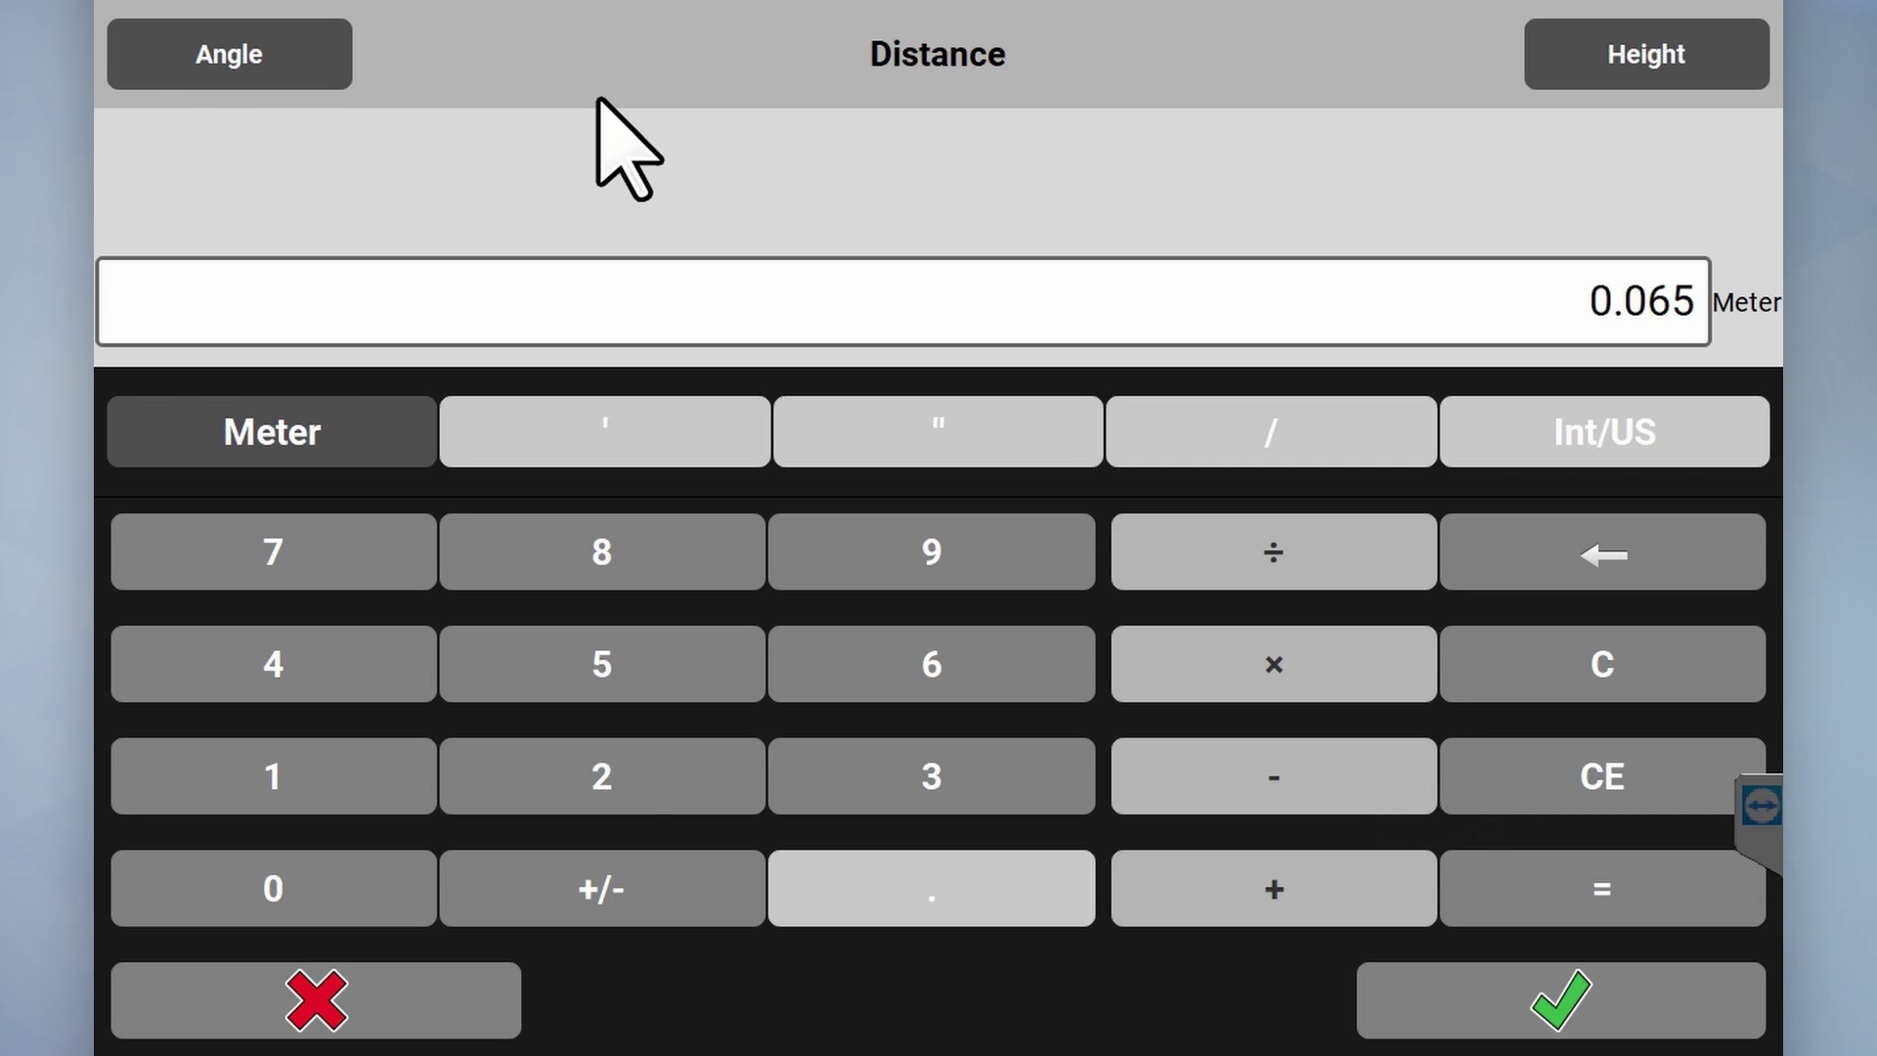
text(200)
click(1603, 554)
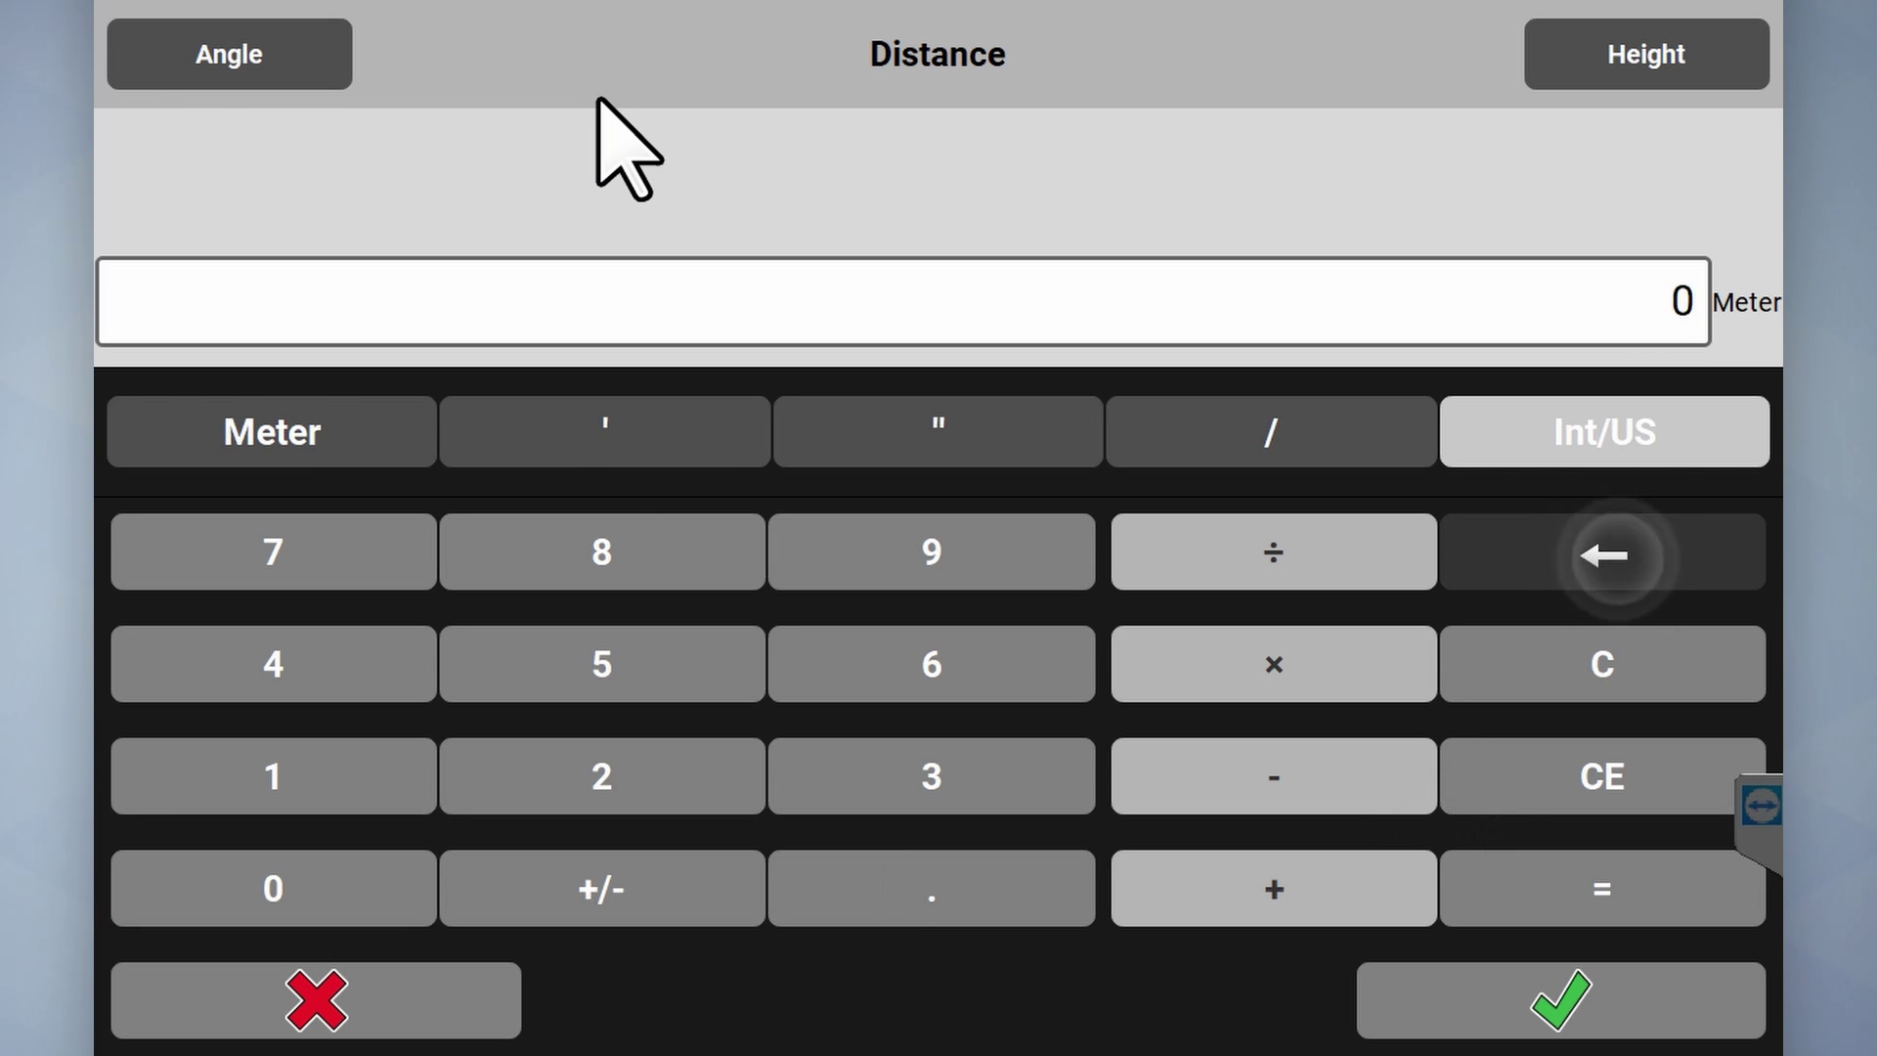
click(932, 887)
click(369, 898)
click(601, 775)
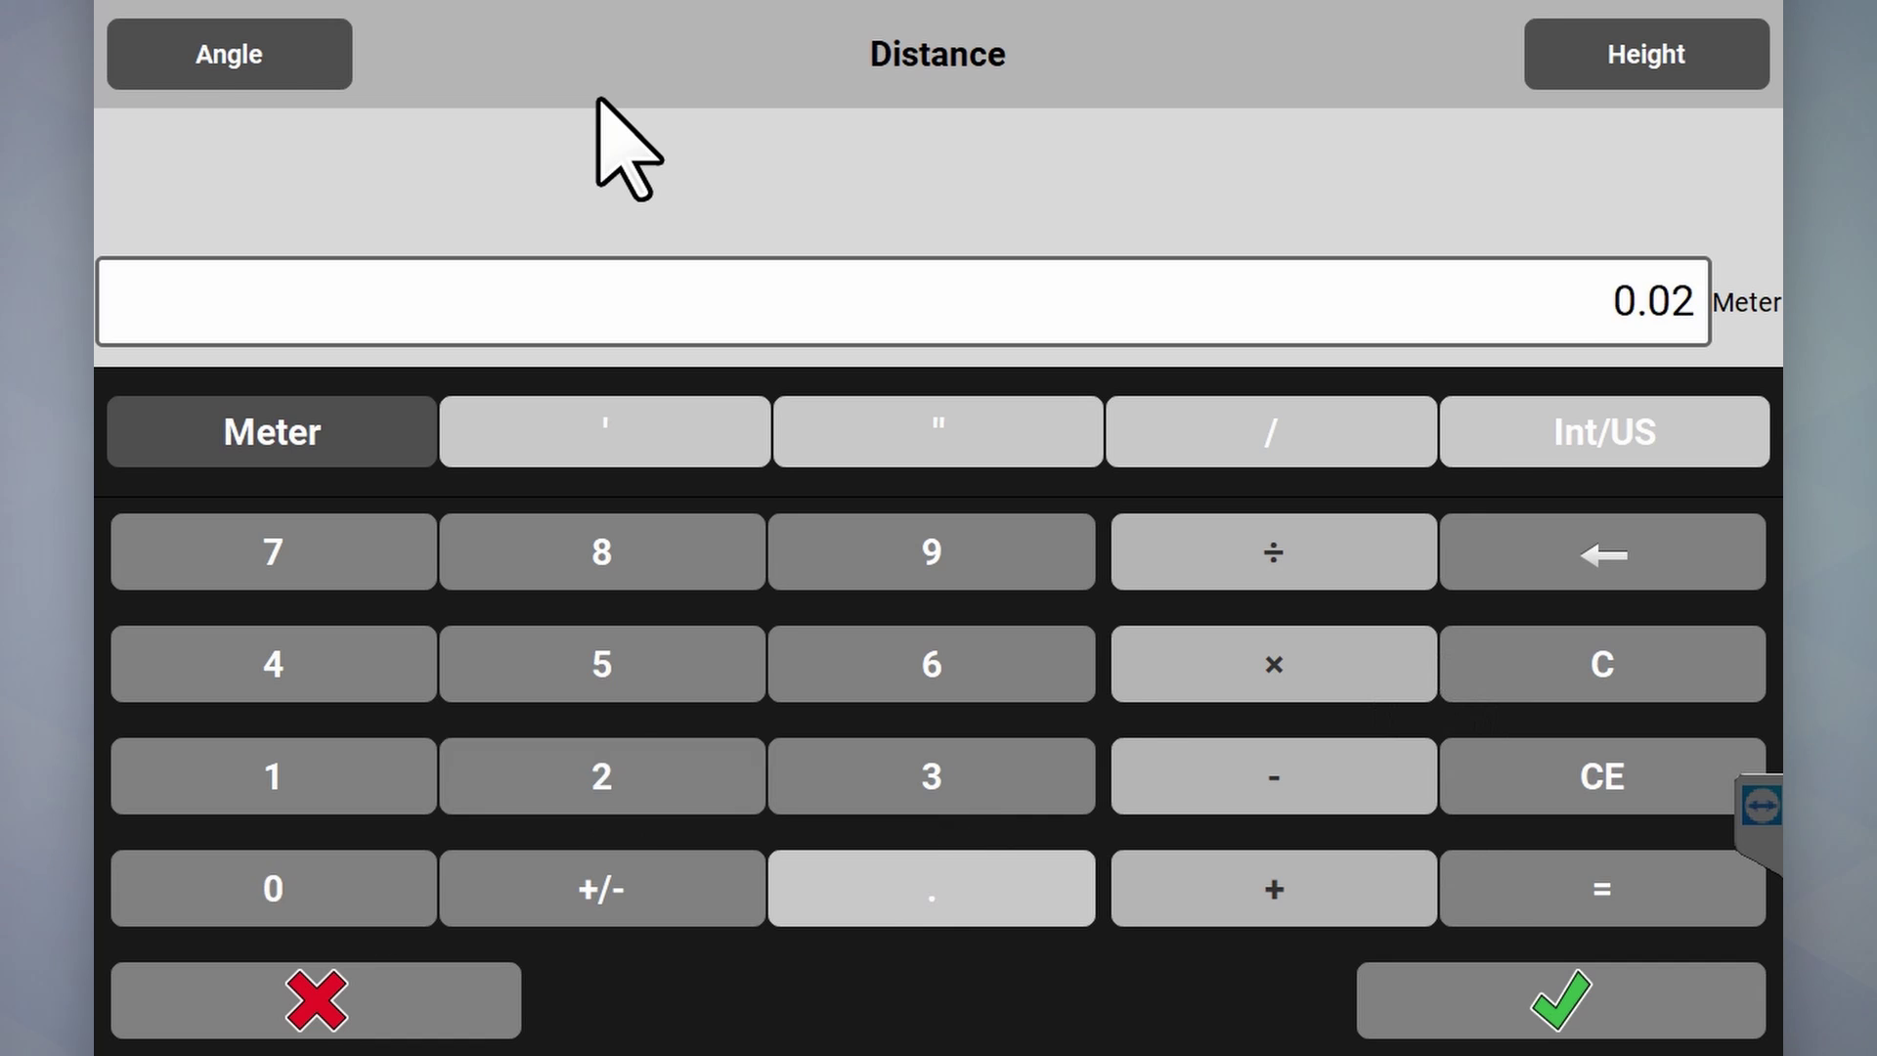
click(1560, 999)
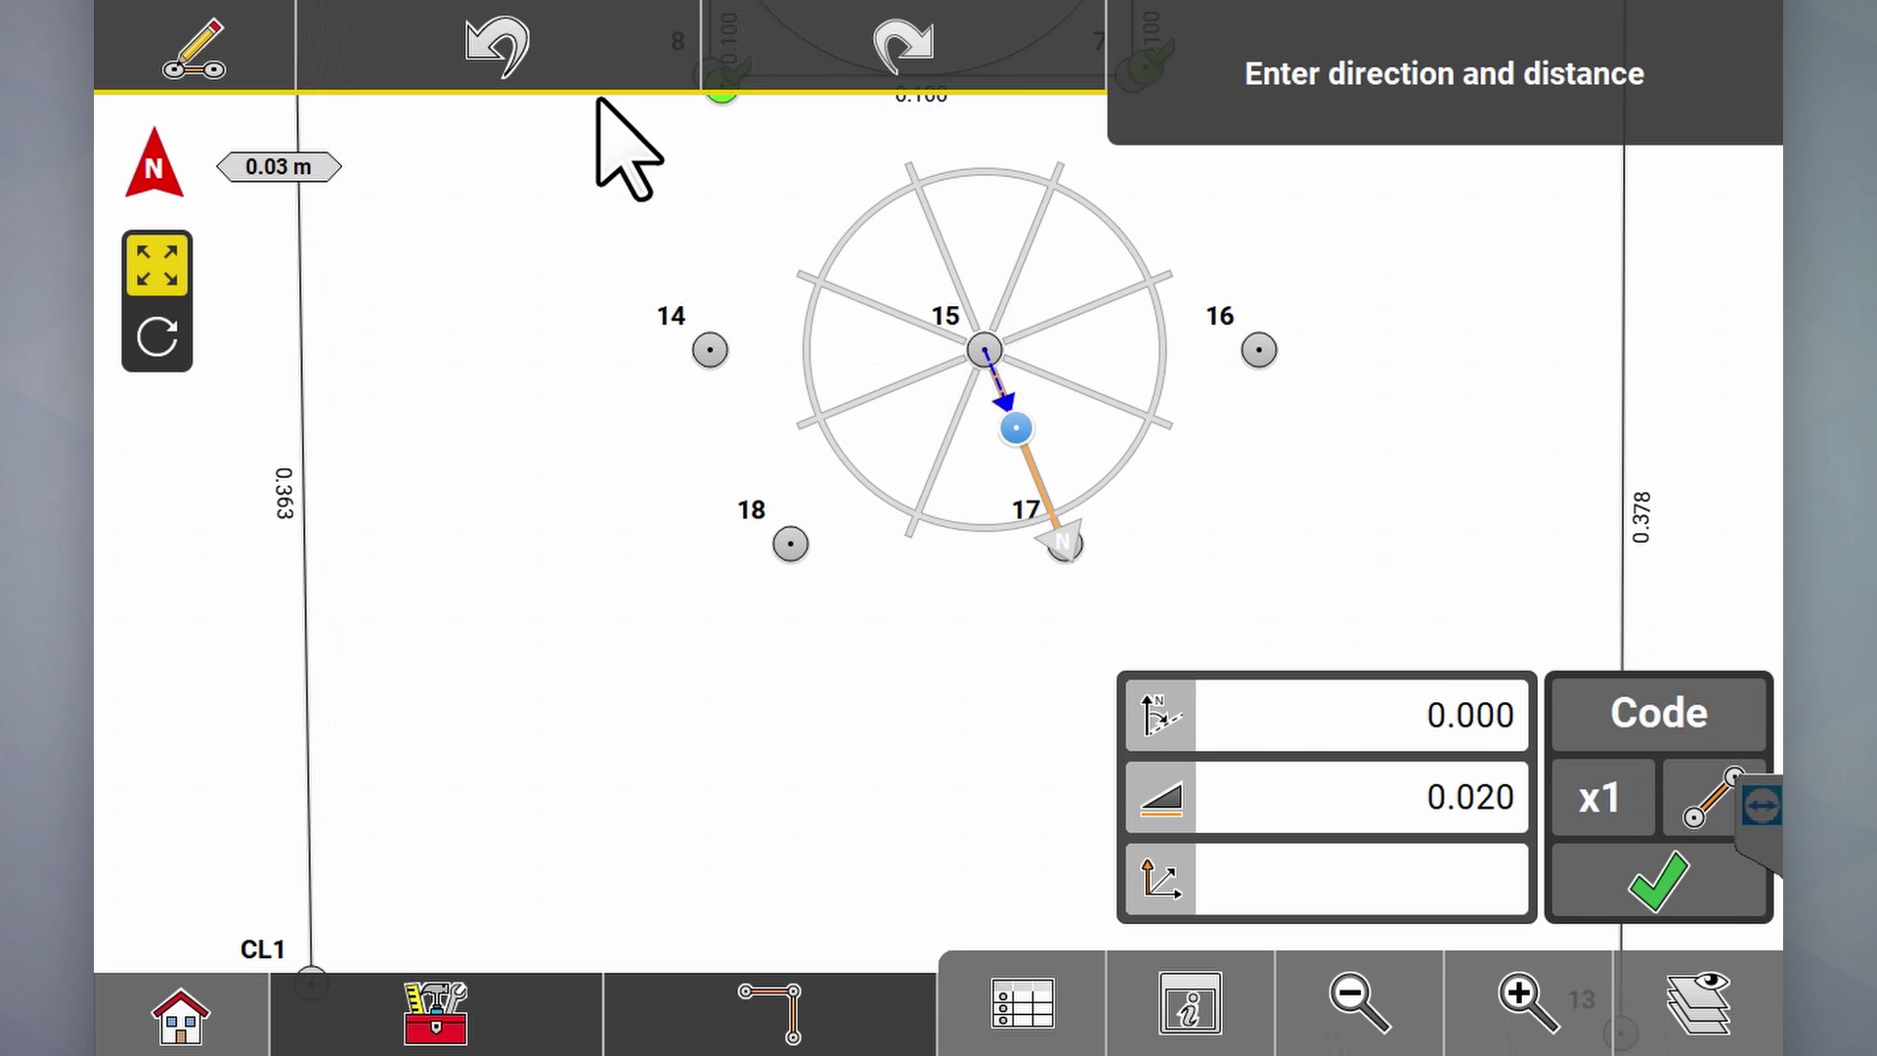
Step: Create three successive points at 0.020 m spacing from point 15 along the direction towards point 17
click(1659, 882)
click(1659, 882)
click(1659, 881)
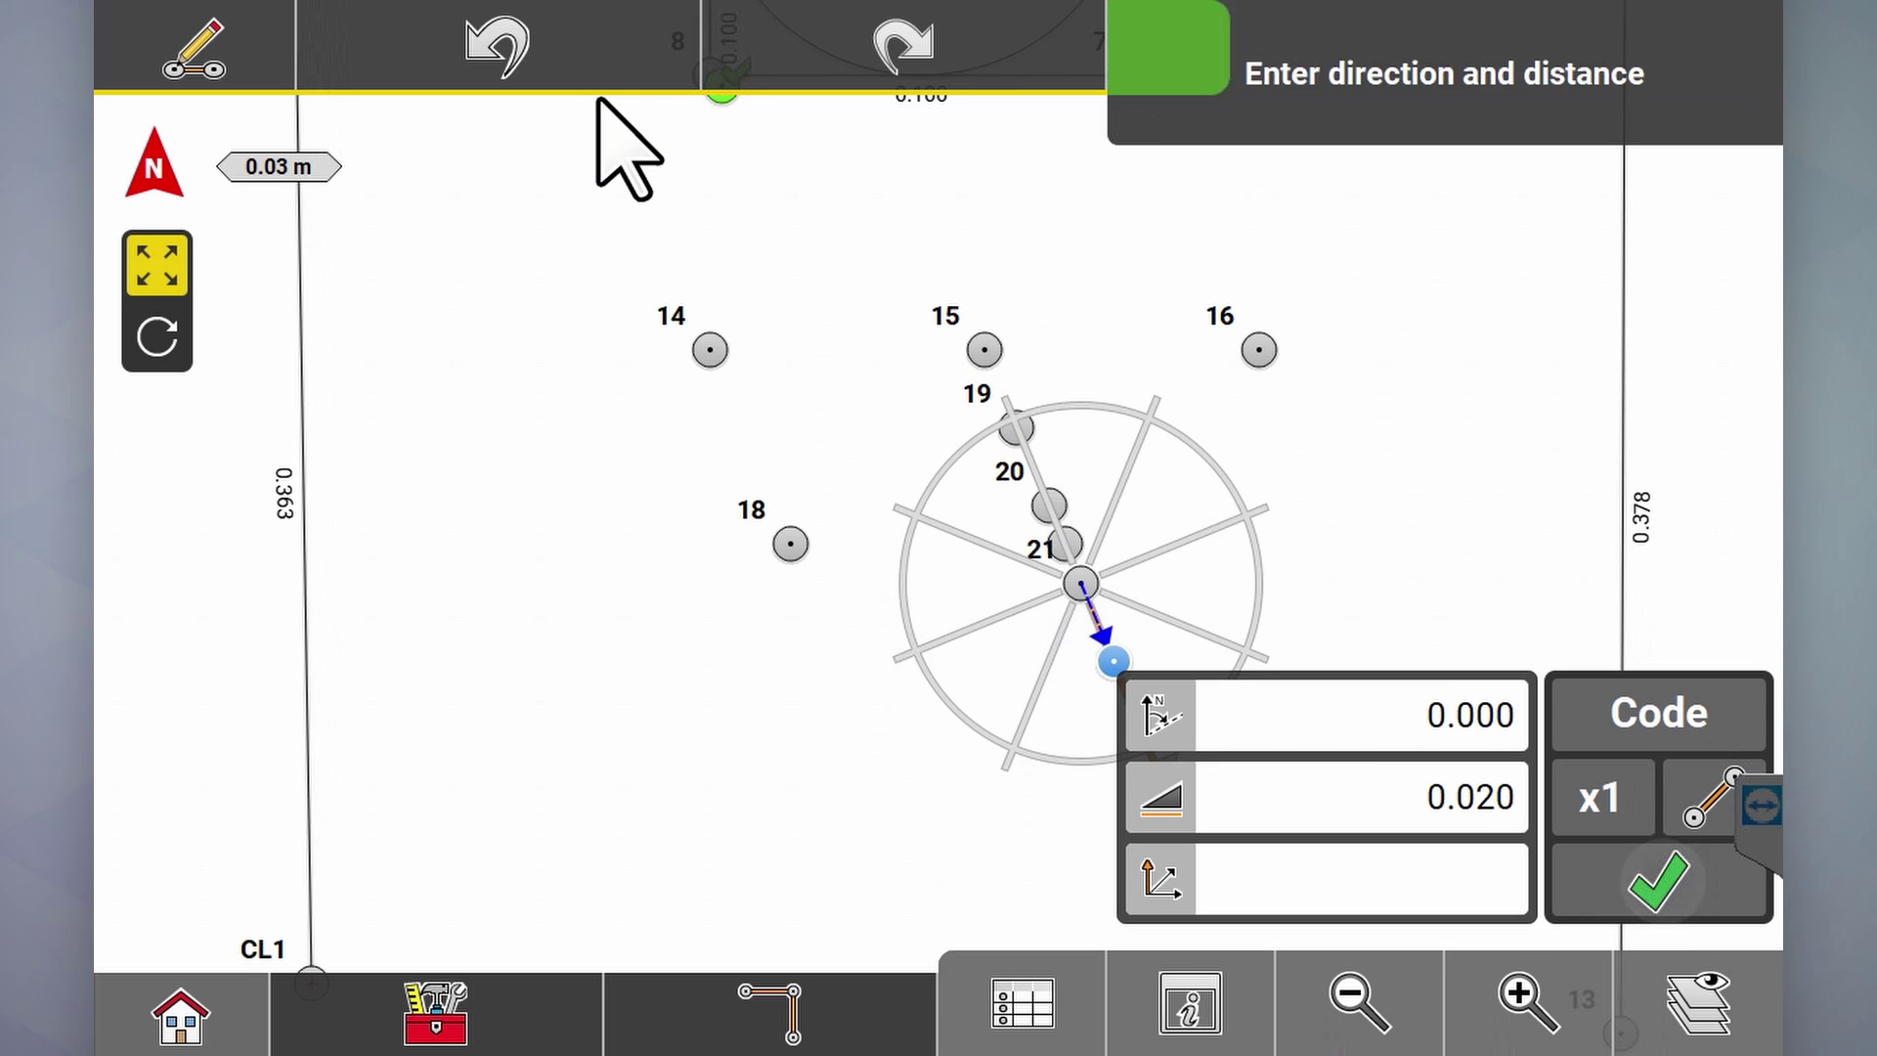
Step: Connect points 16 and 18 with a line and save it
click(435, 1011)
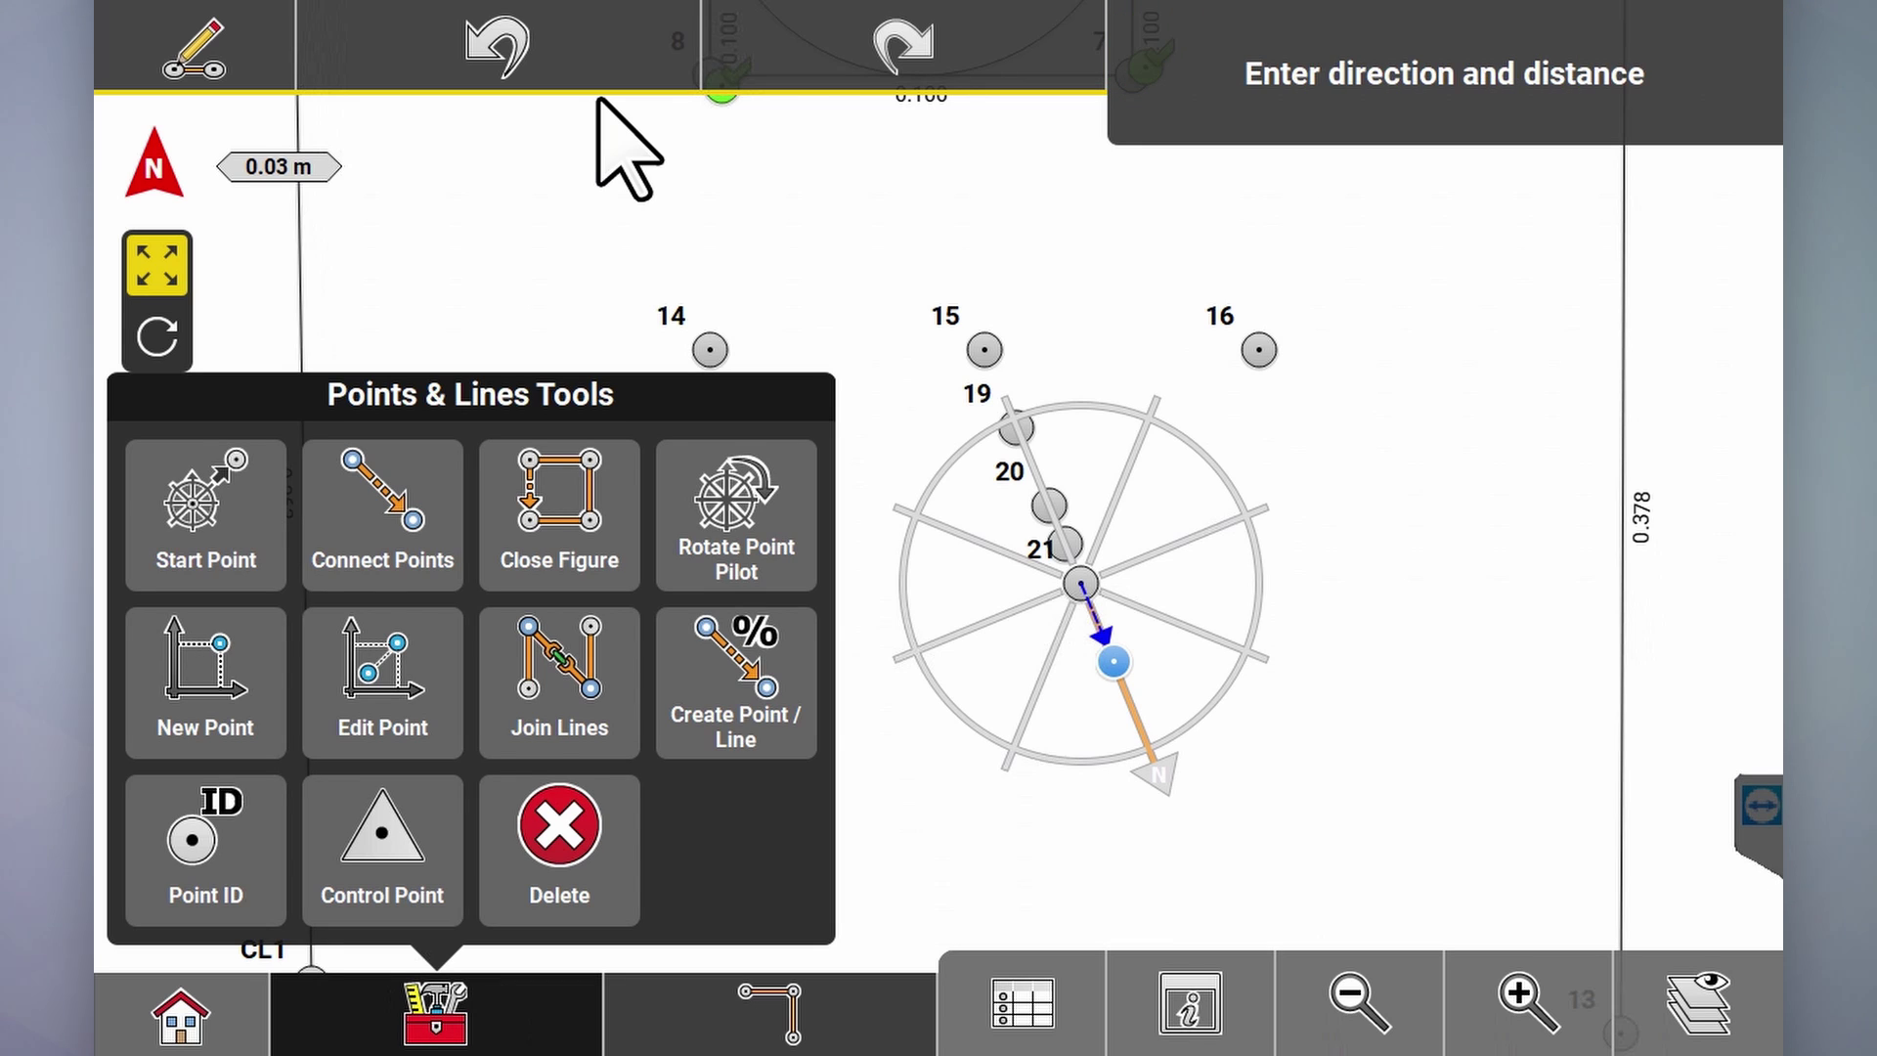
click(382, 514)
click(1258, 349)
click(790, 544)
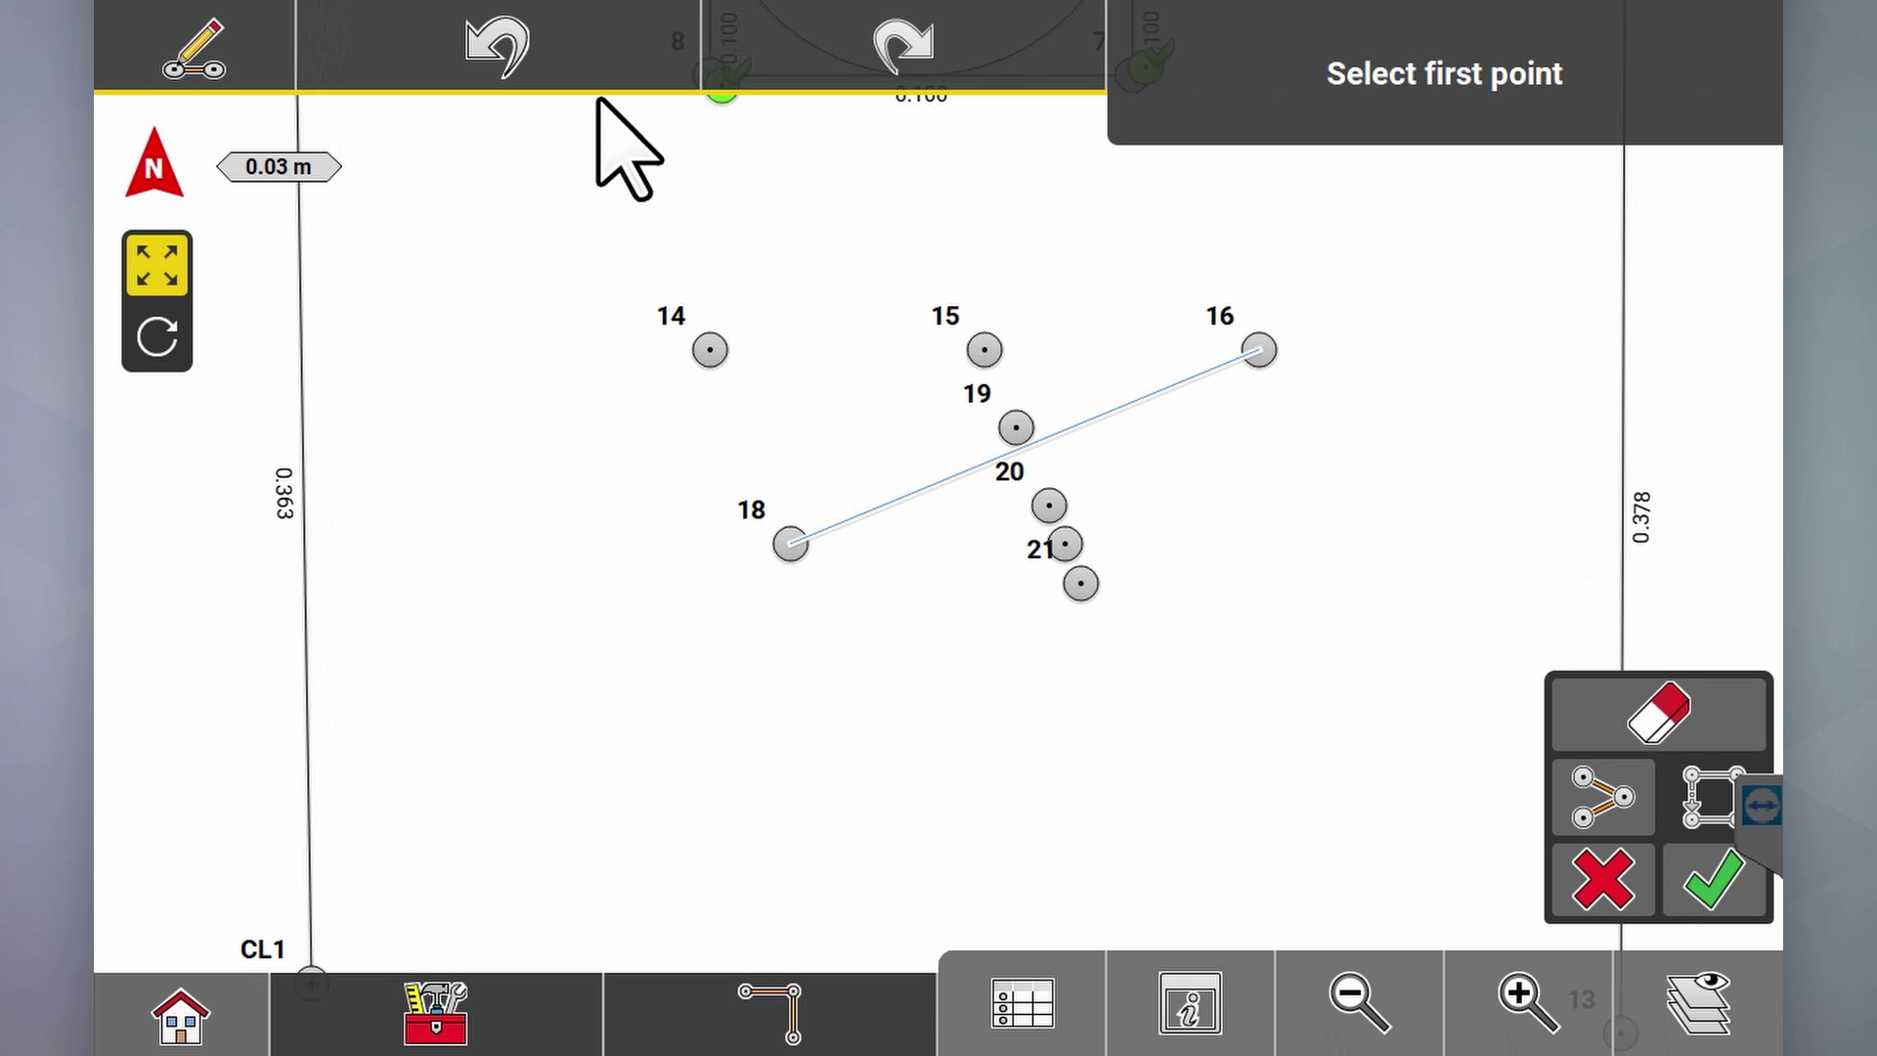
click(1714, 879)
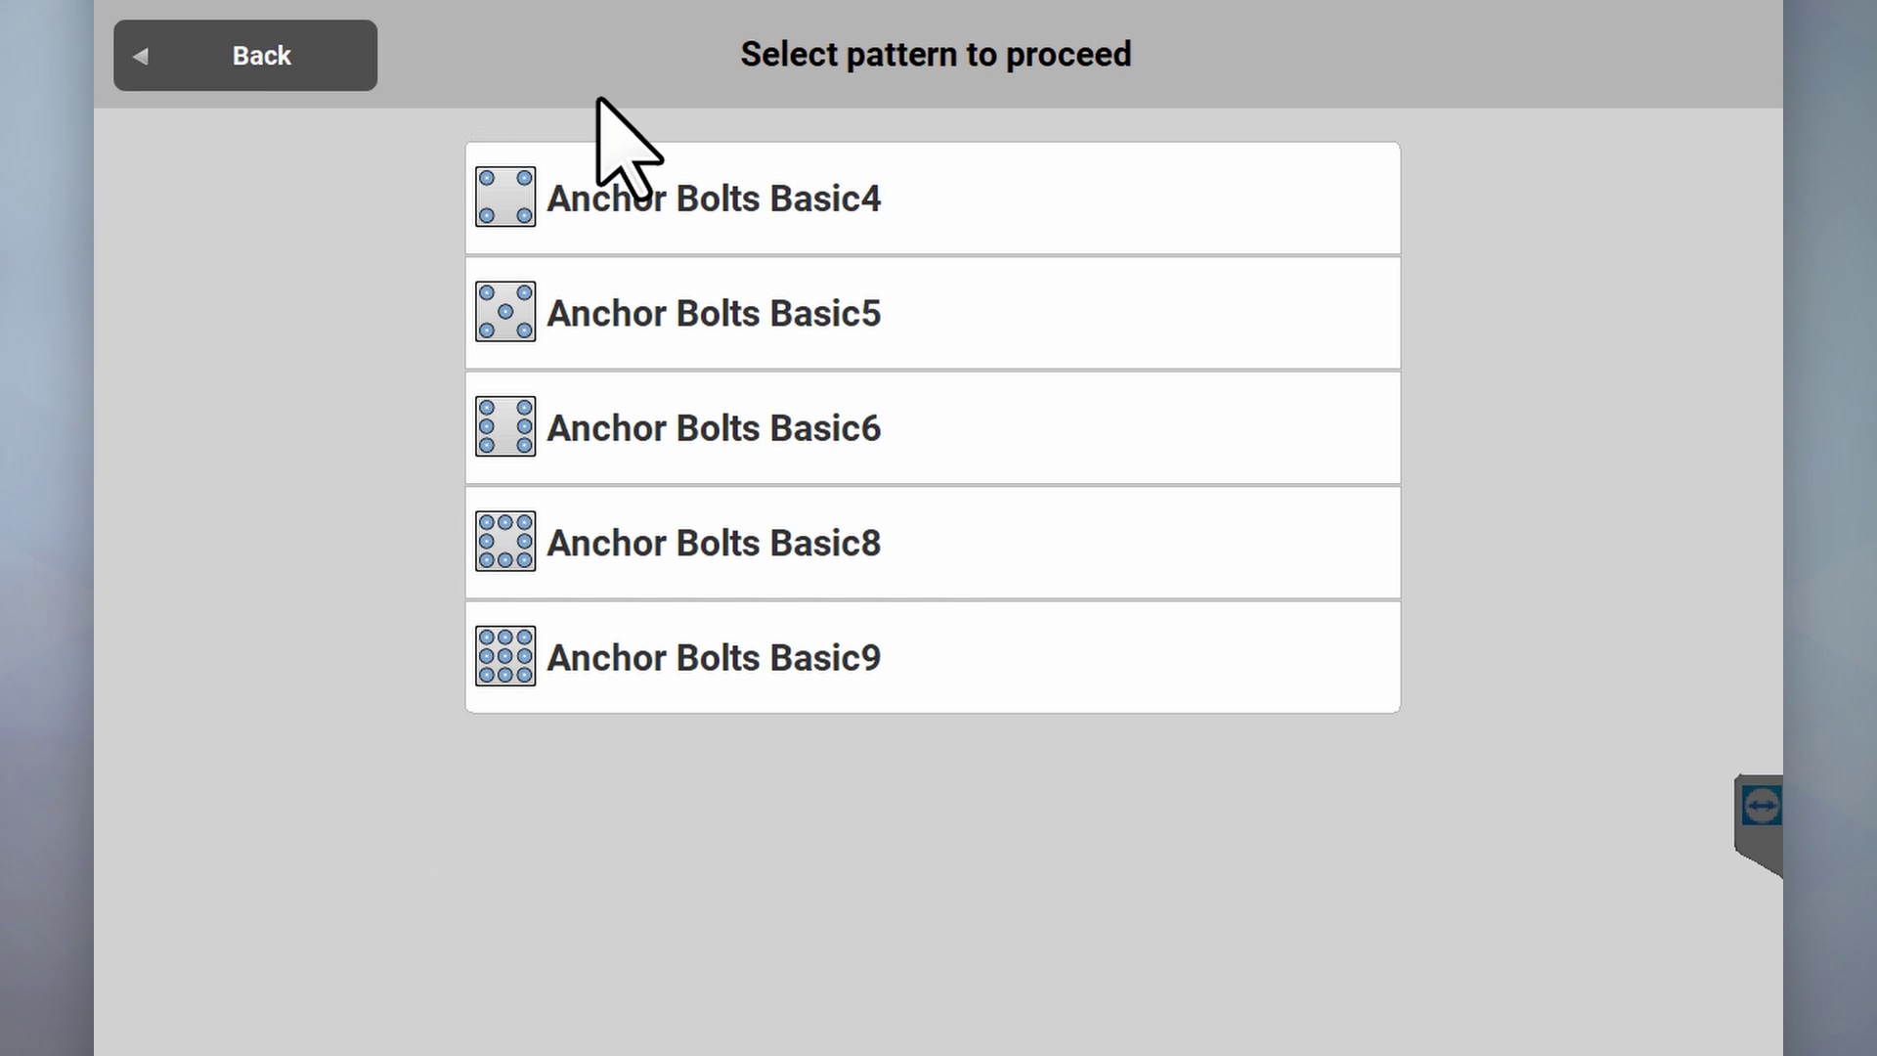
Step: Choose the Anchor Bolts Basic4 pattern and dimension its width and height to 0.02 m each
click(617, 162)
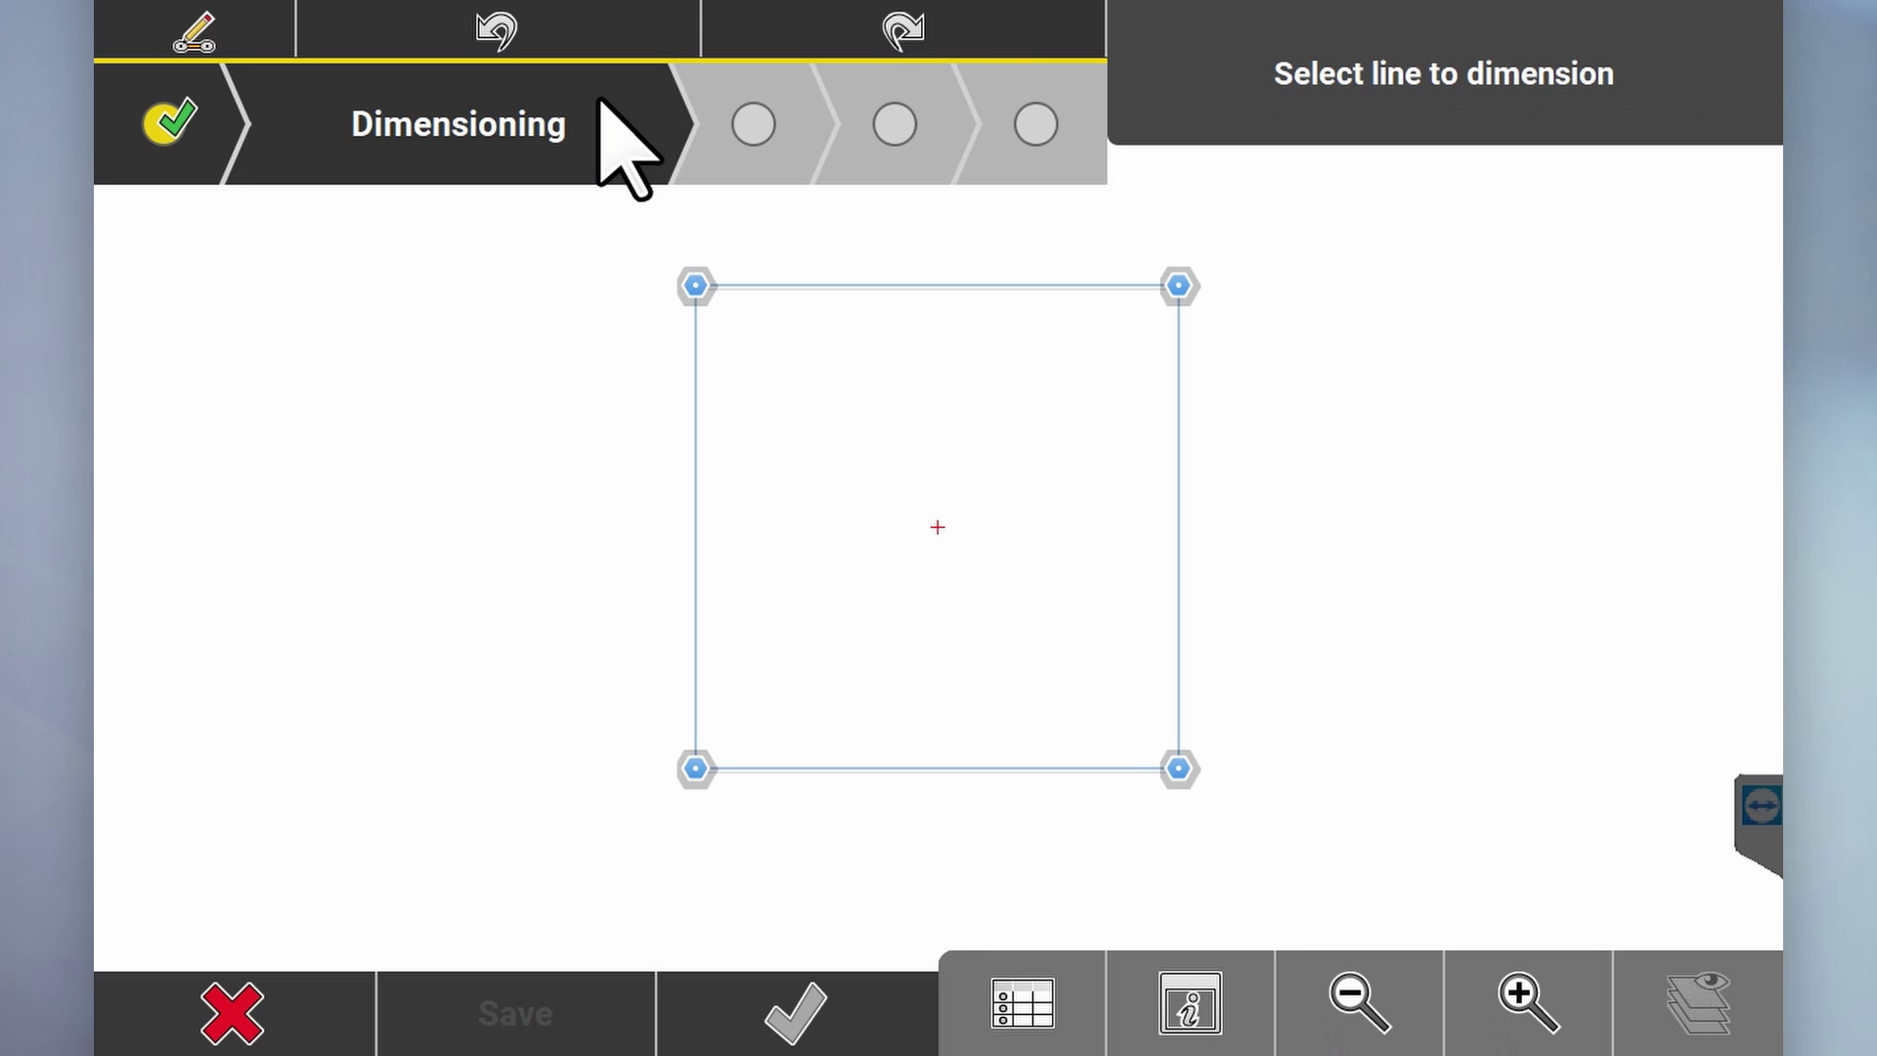
click(599, 100)
text(0.02)
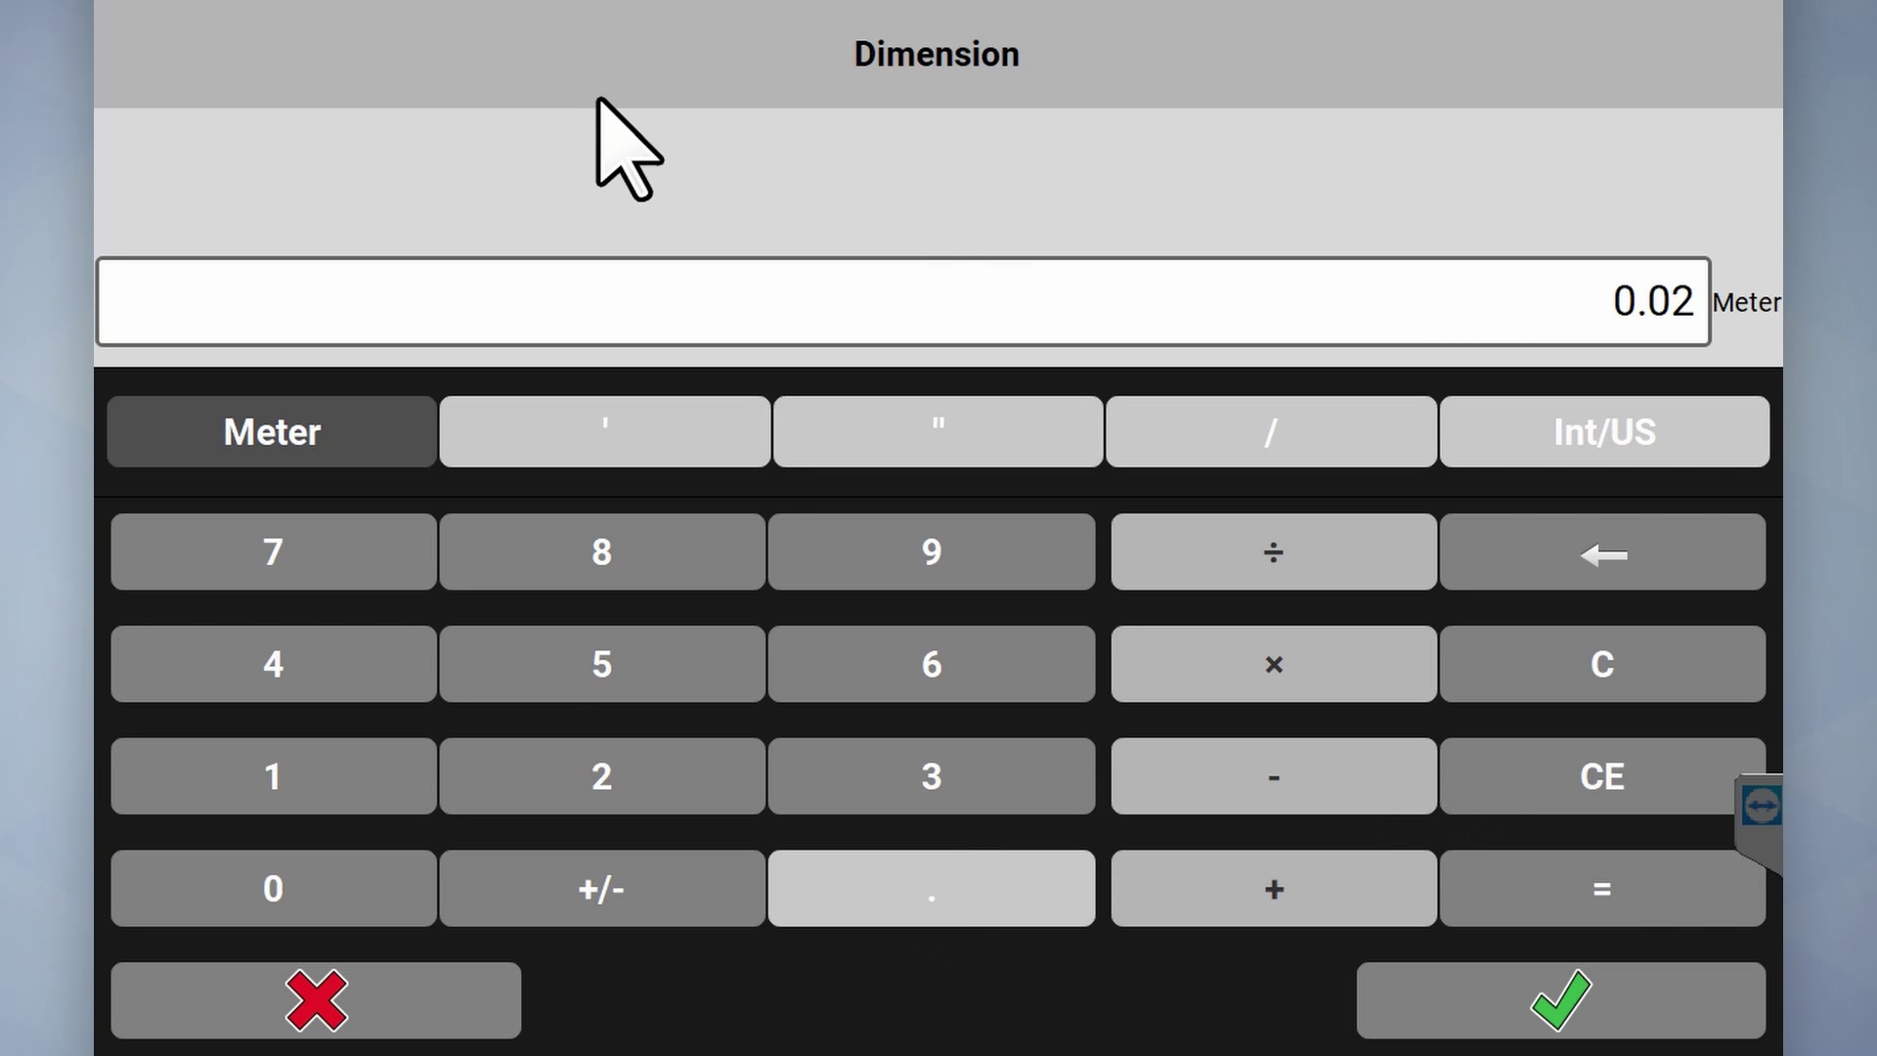
key(Return)
click(599, 100)
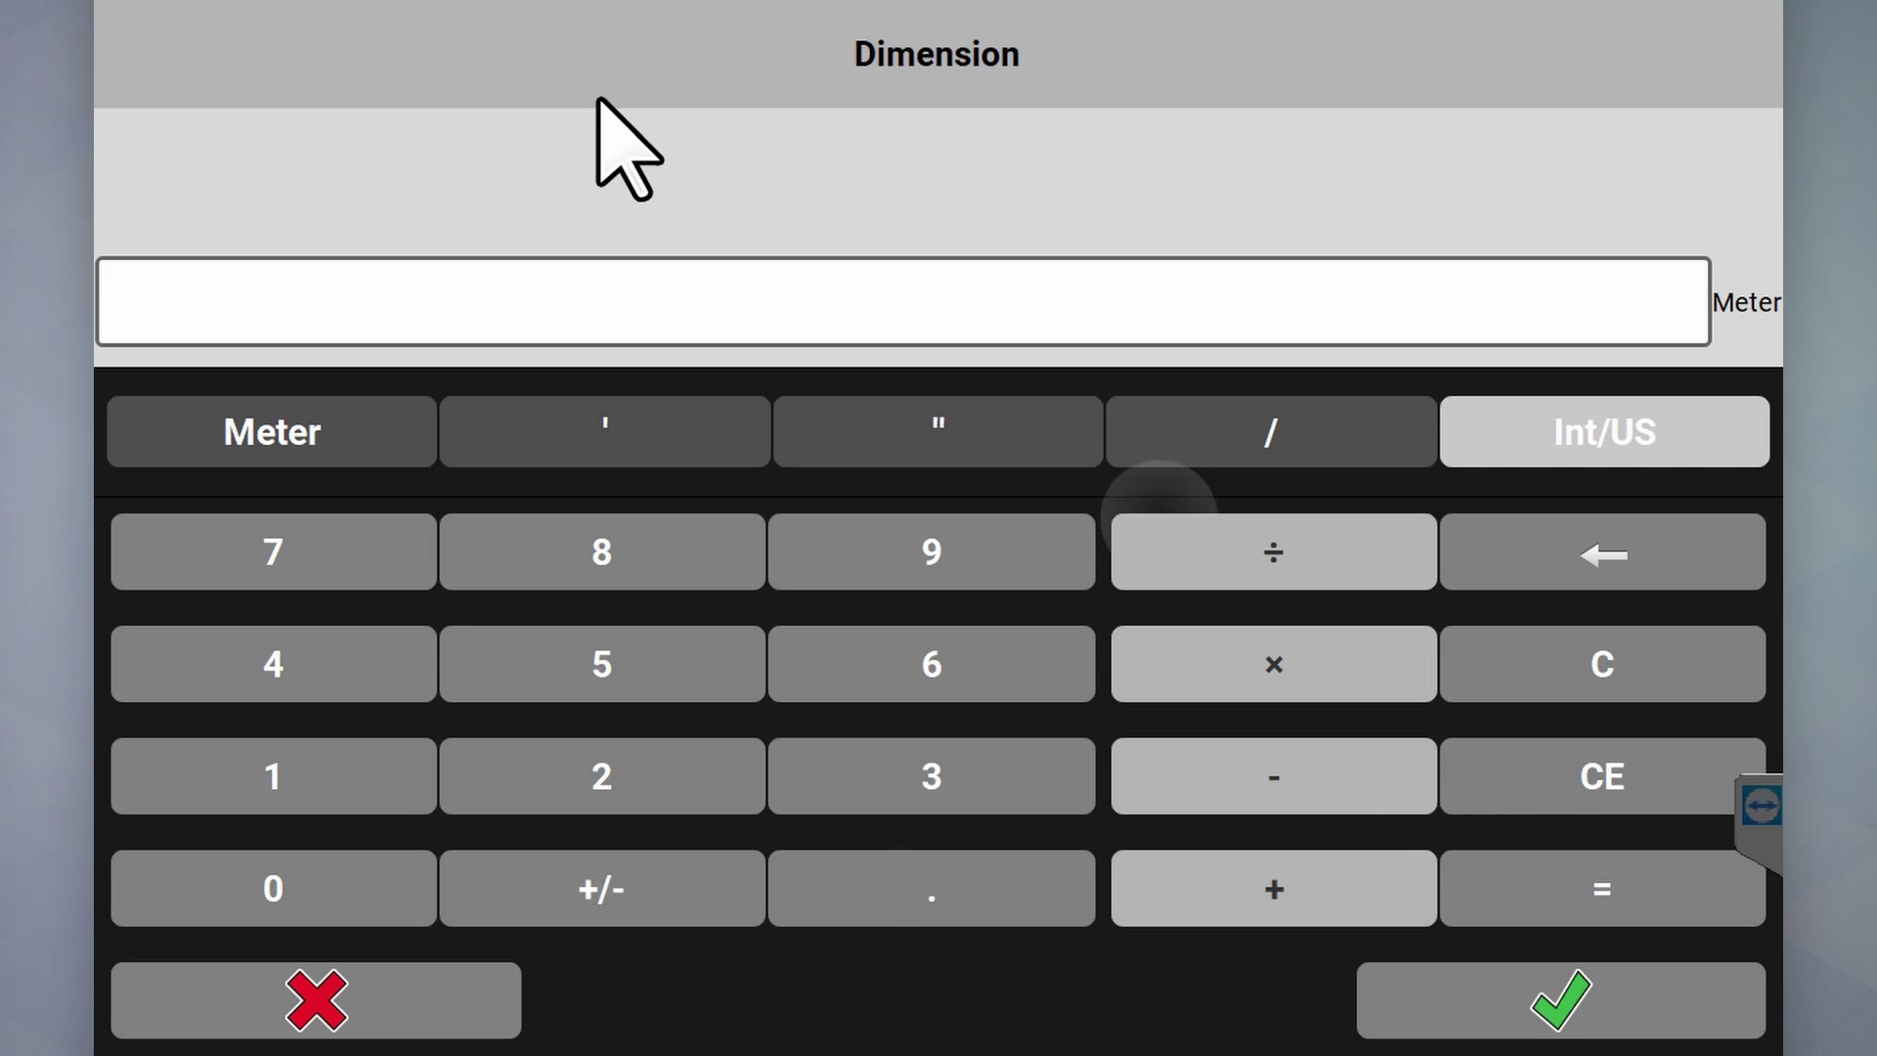
text(0.02)
key(Return)
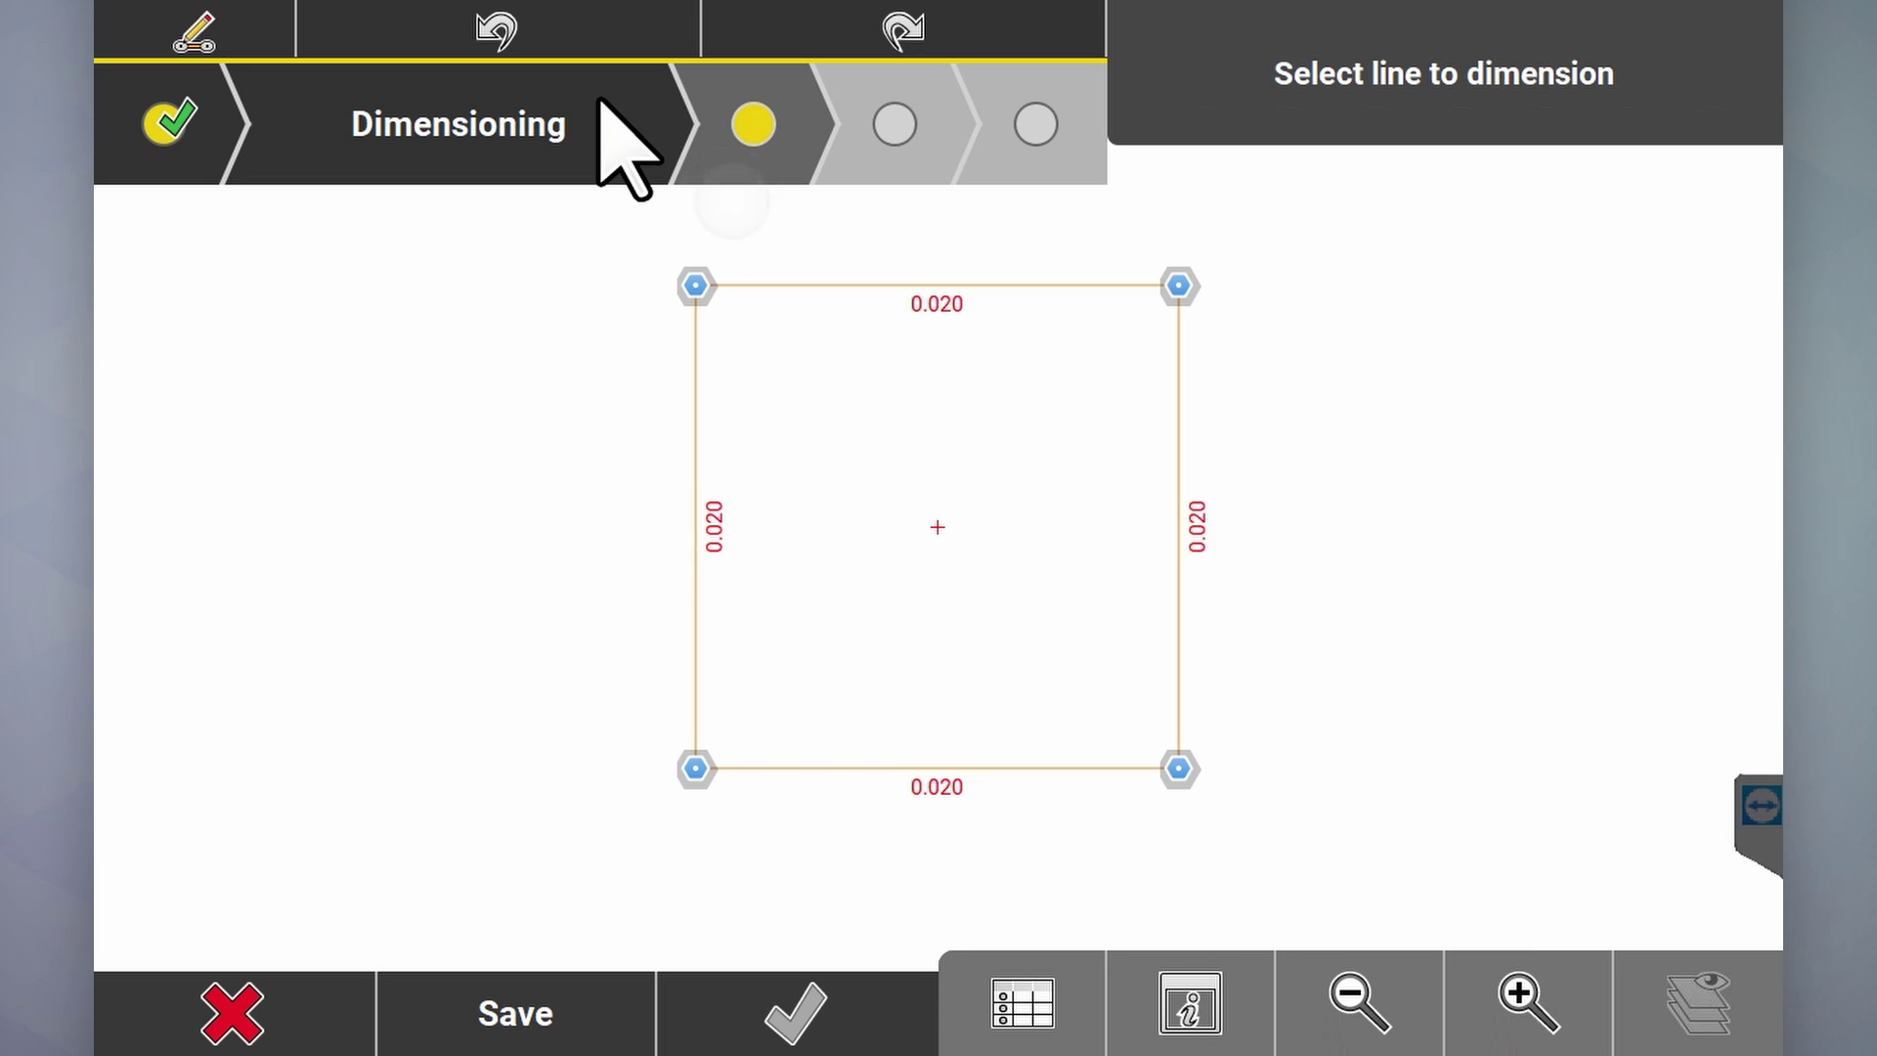
click(603, 101)
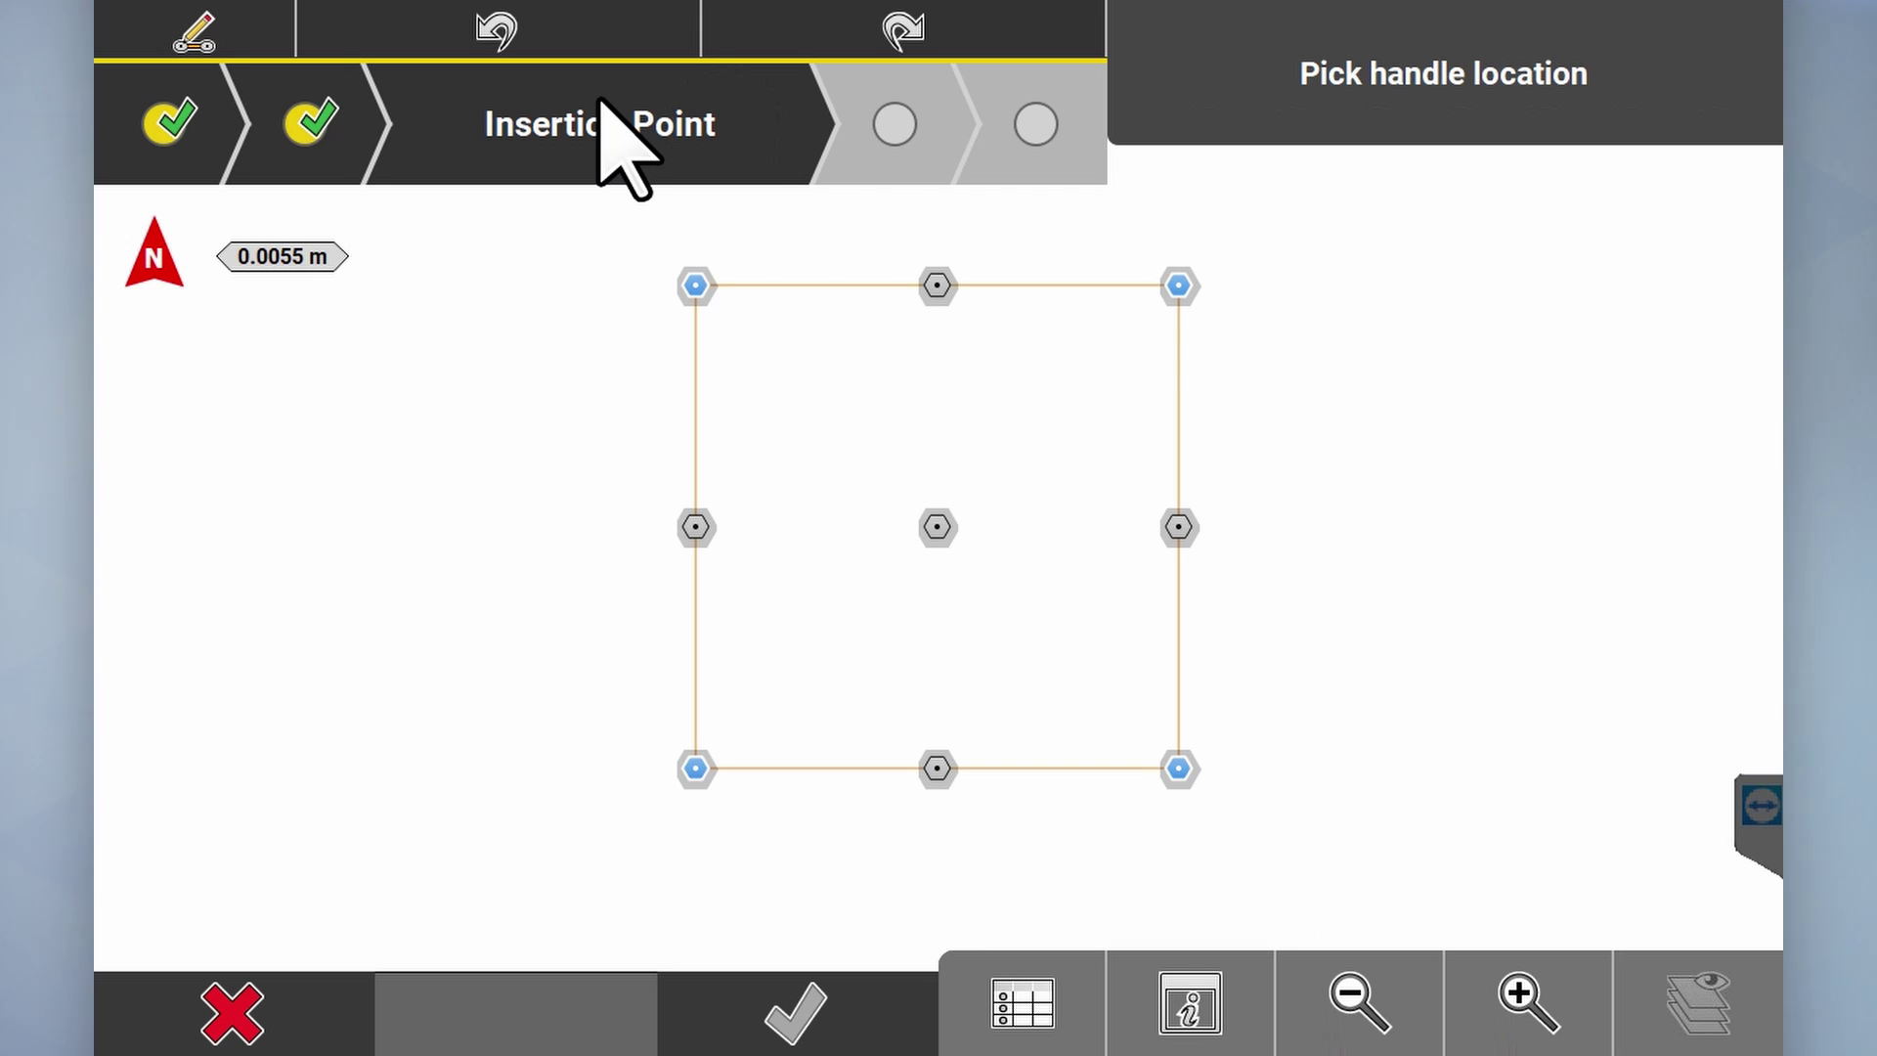
Step: Set the bolt pattern's insertion point to the handle at its centre and proceed to the orientation
click(695, 527)
click(1178, 527)
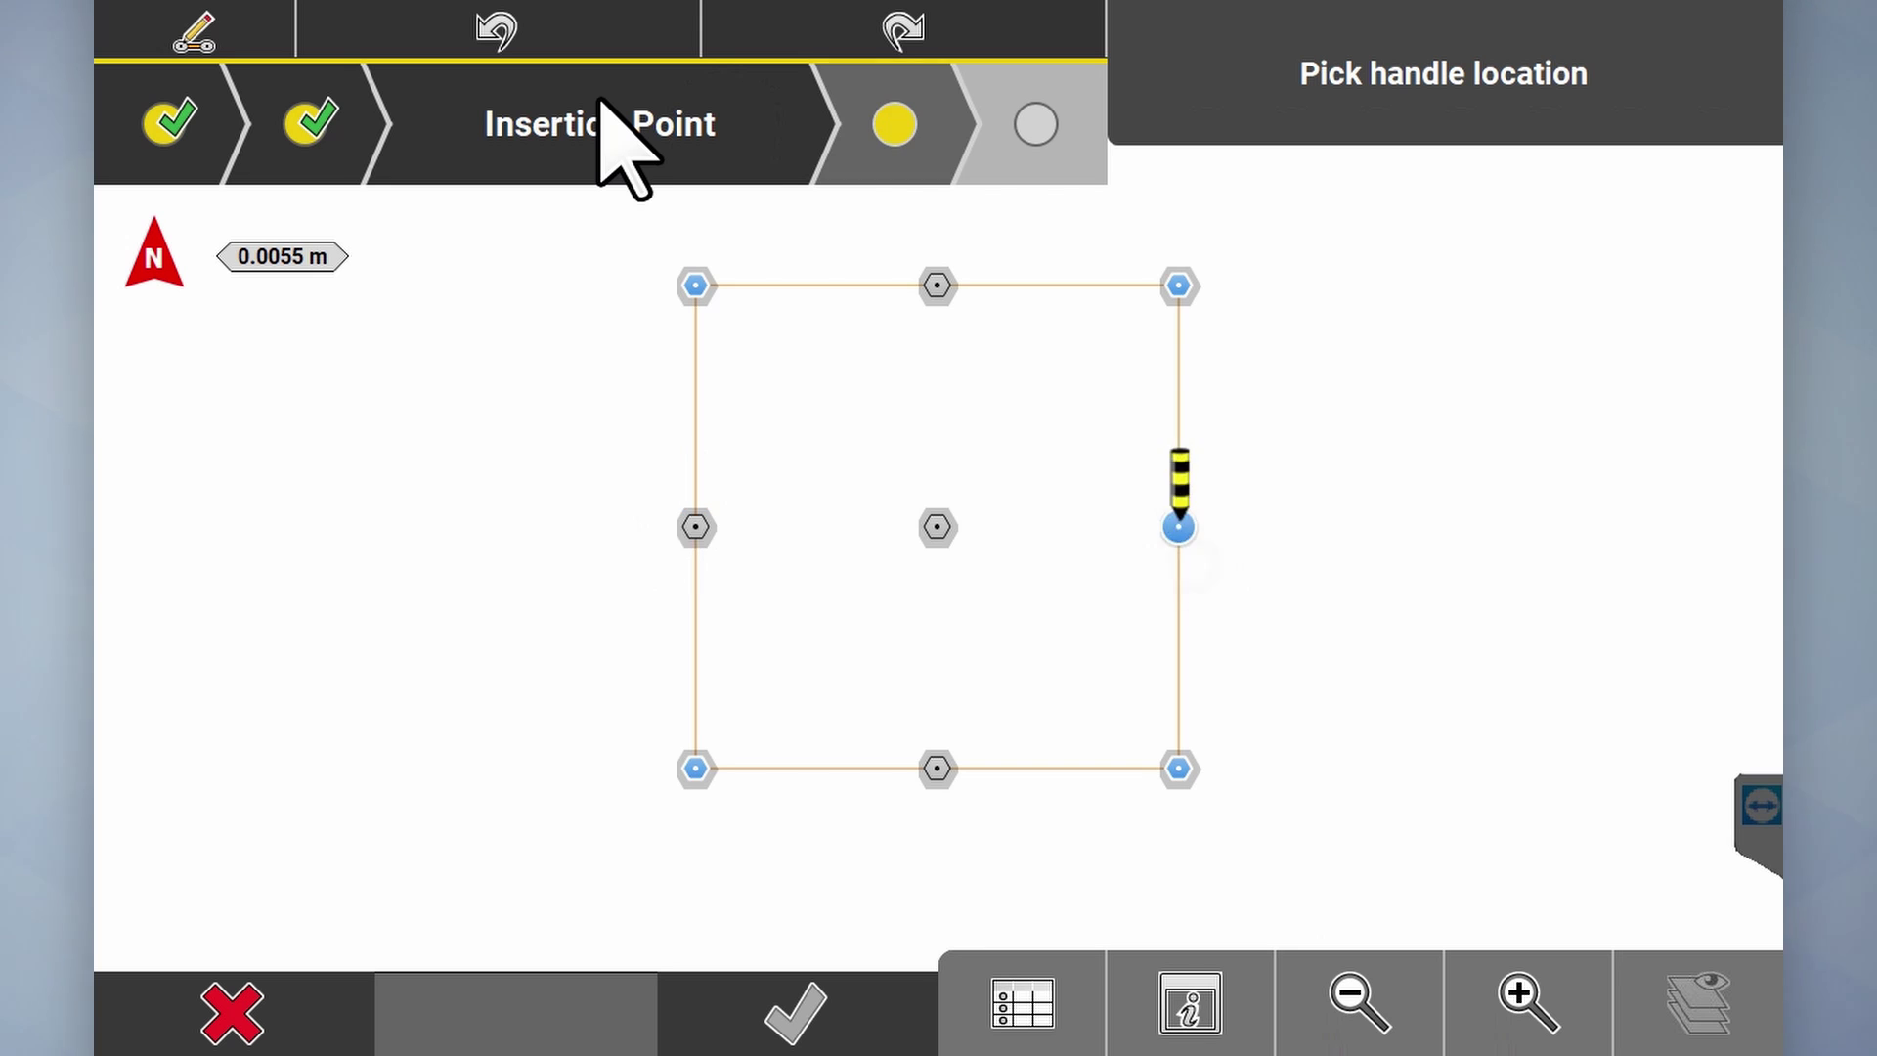
click(937, 527)
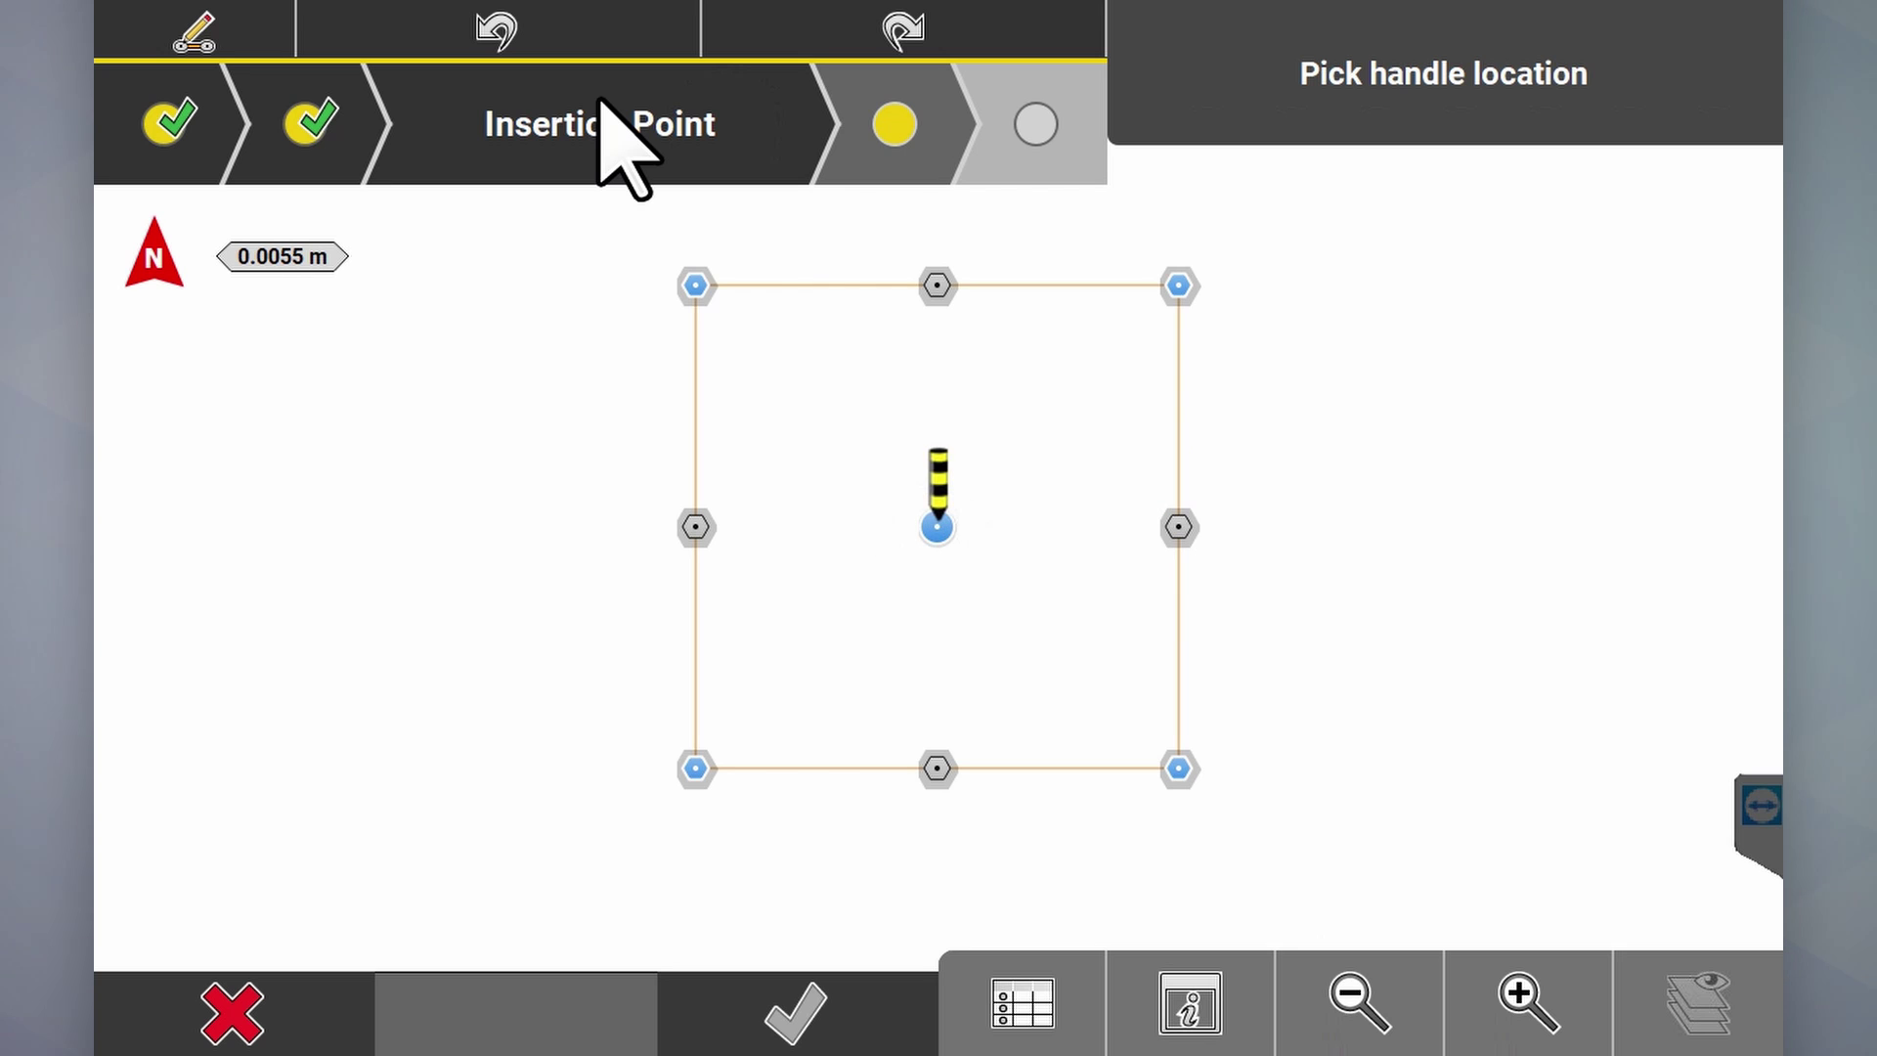
click(600, 100)
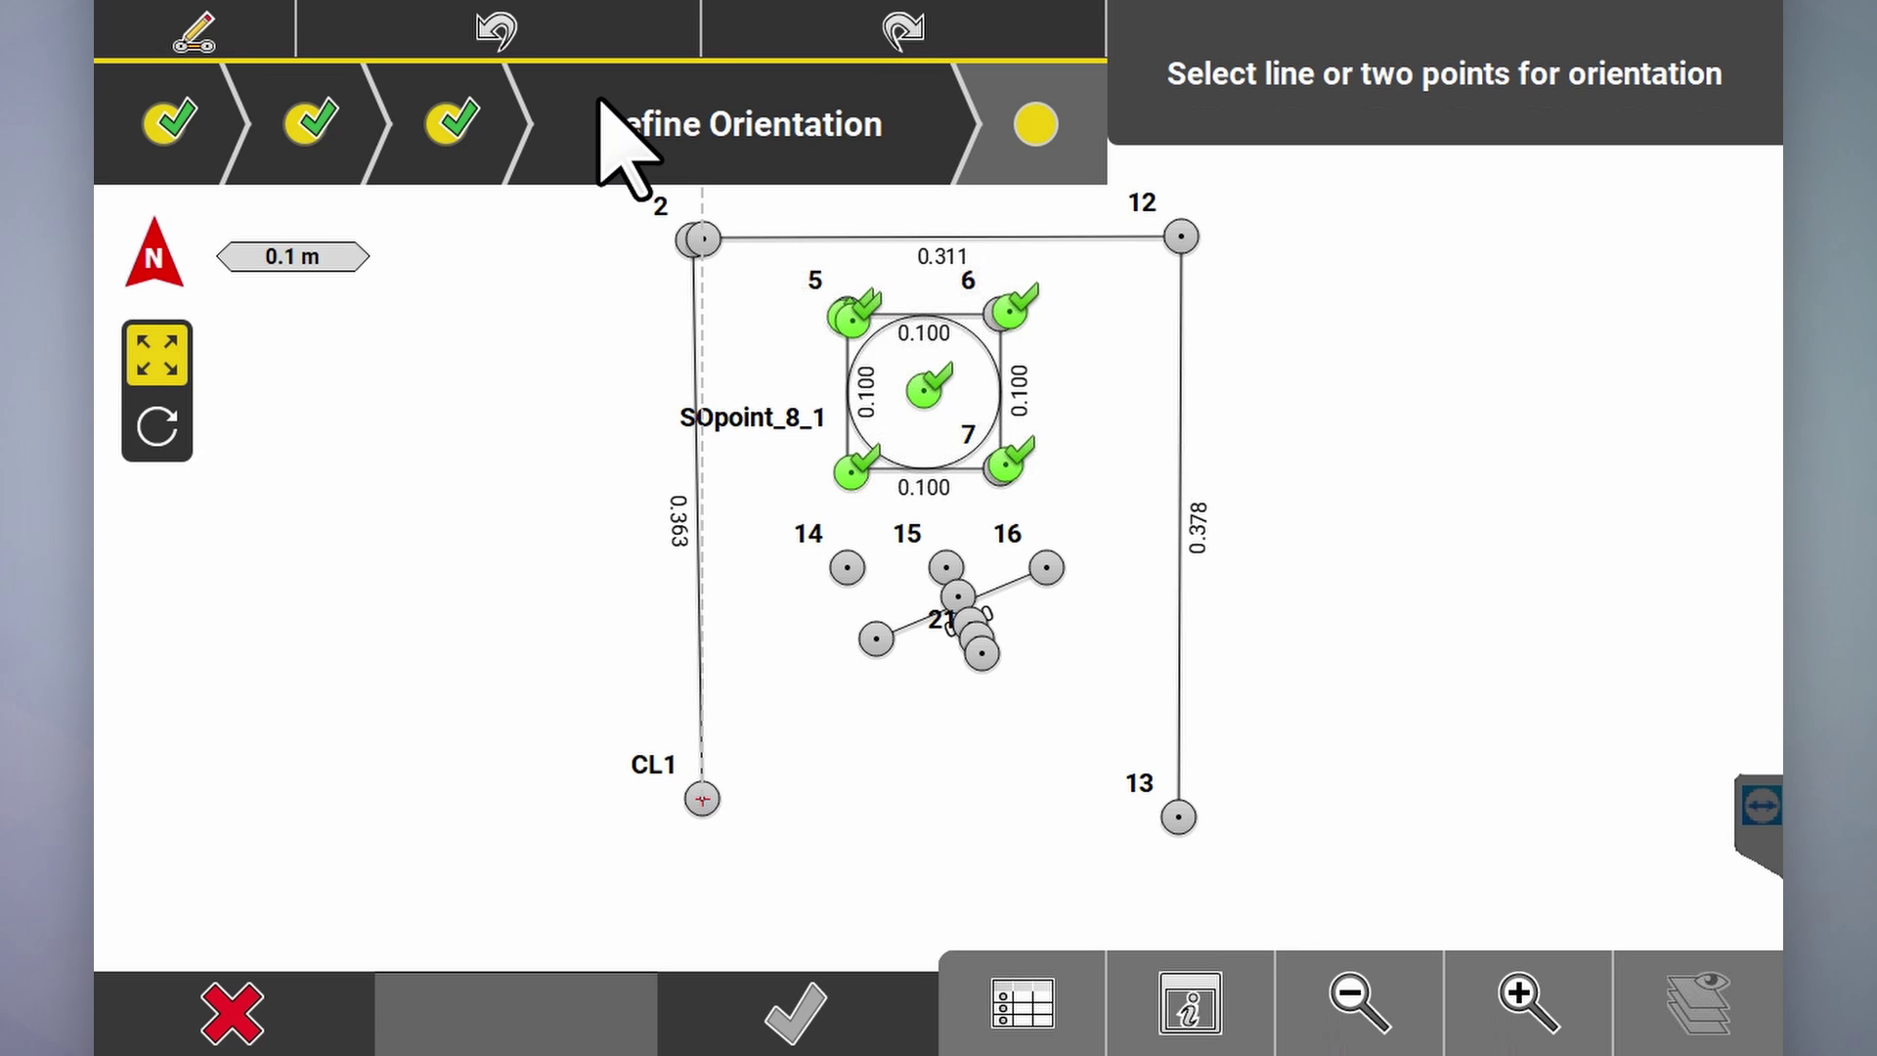
Step: Define the bolt pattern's orientation from the sketched square's line near point 8
click(1528, 1002)
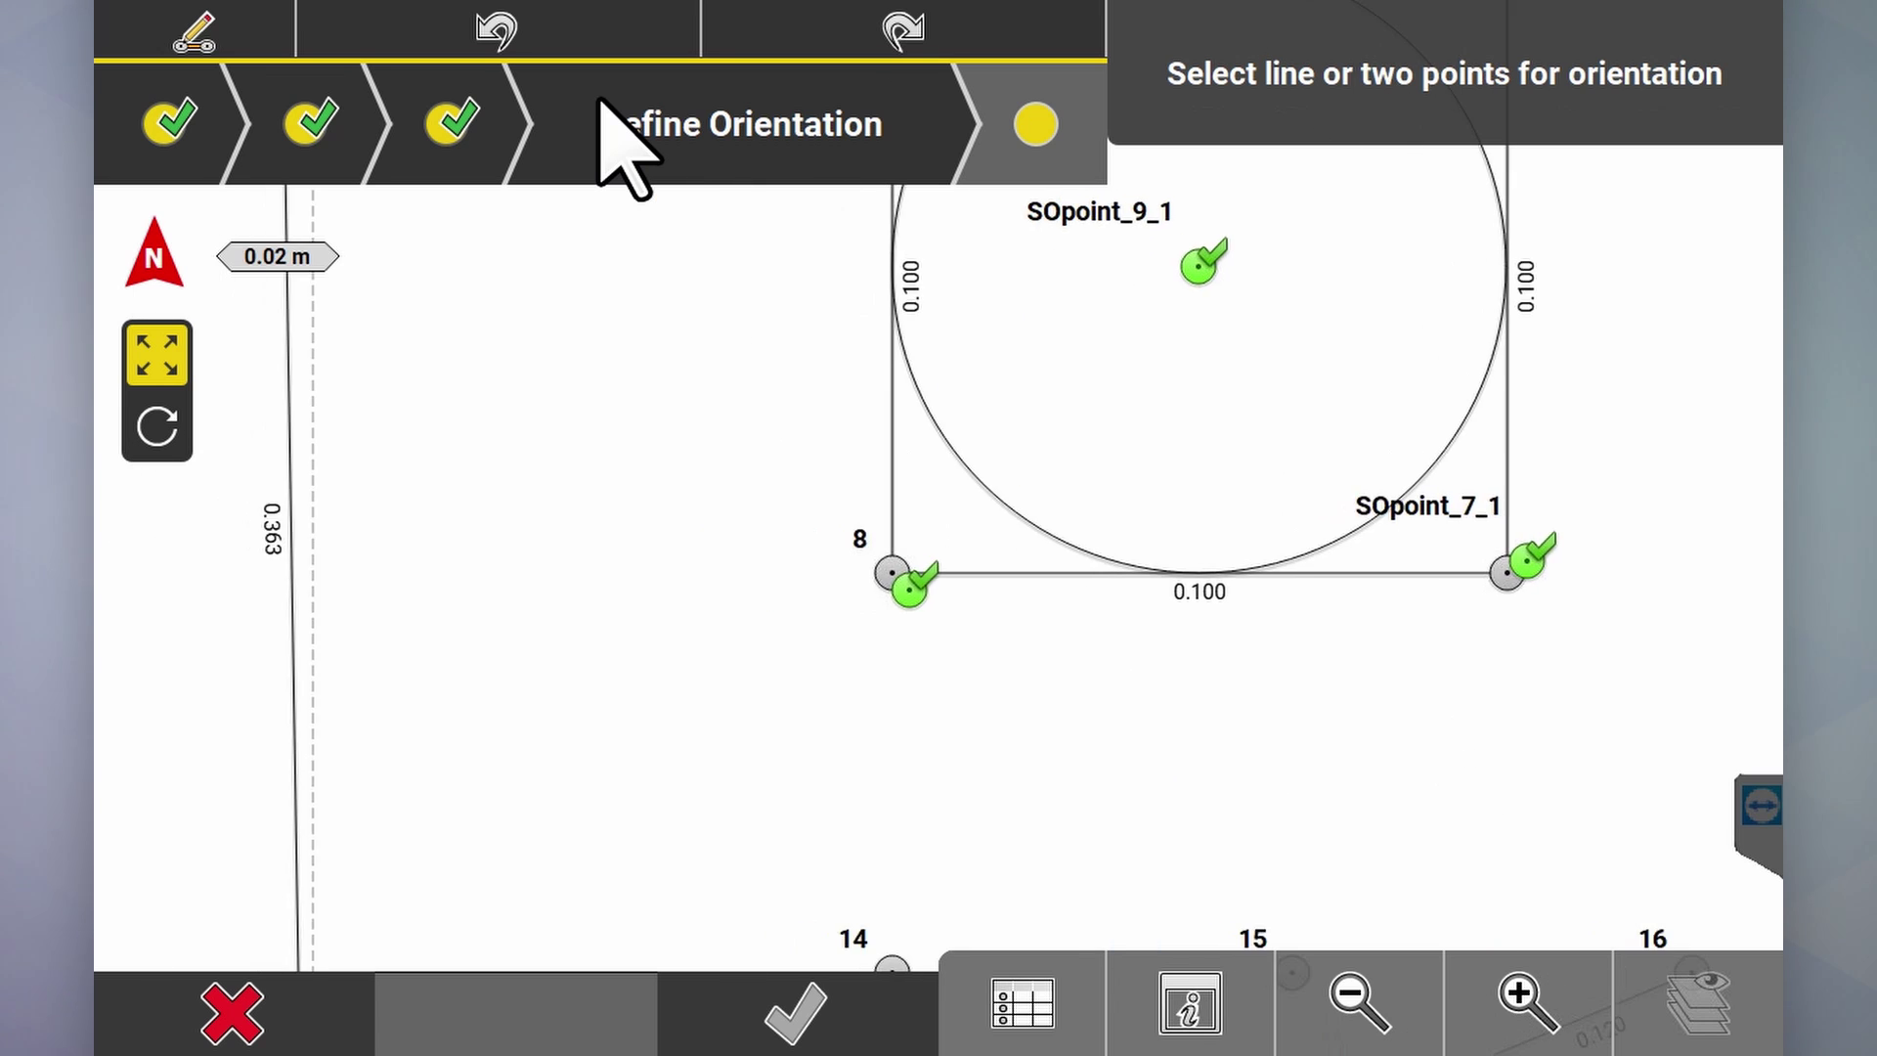
click(1528, 1002)
click(748, 518)
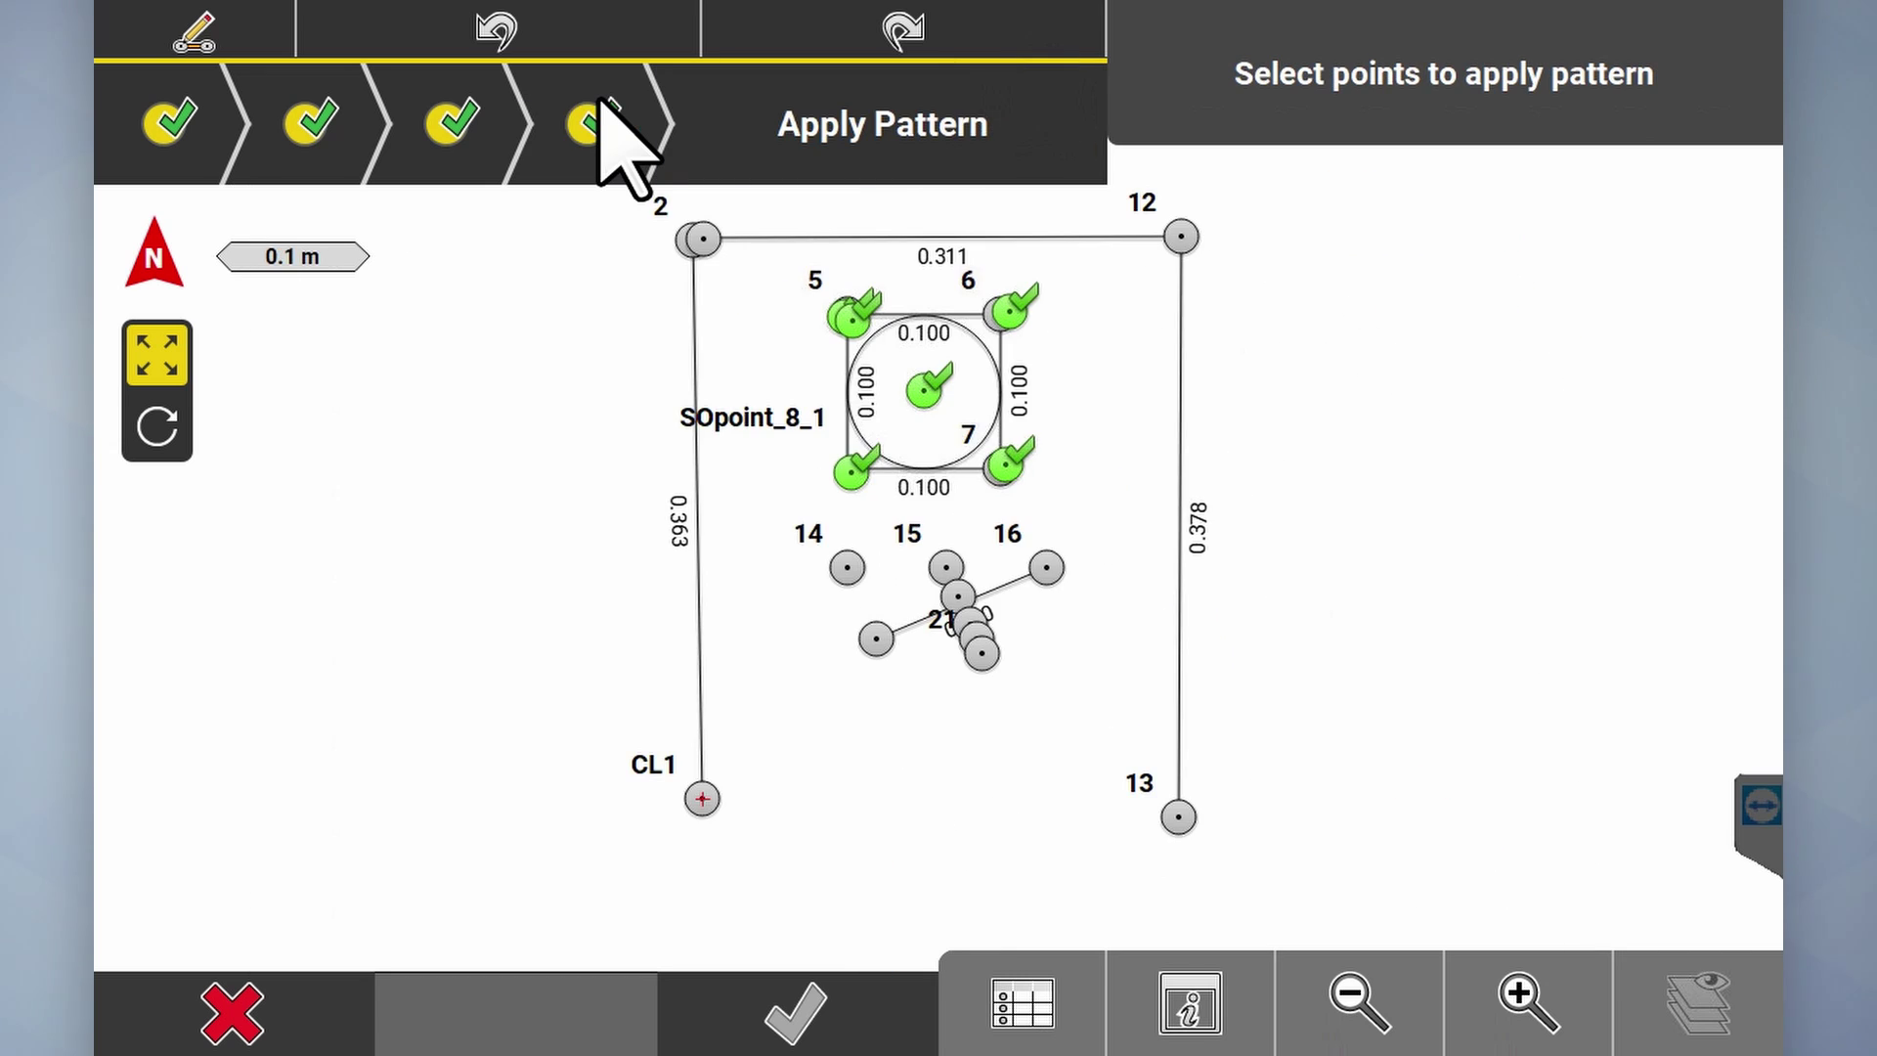
Step: Apply the anchor bolt pattern to the square's corner points 5, 6, 7 and 8
key(plus)
key(plus)
key(plus)
key(plus)
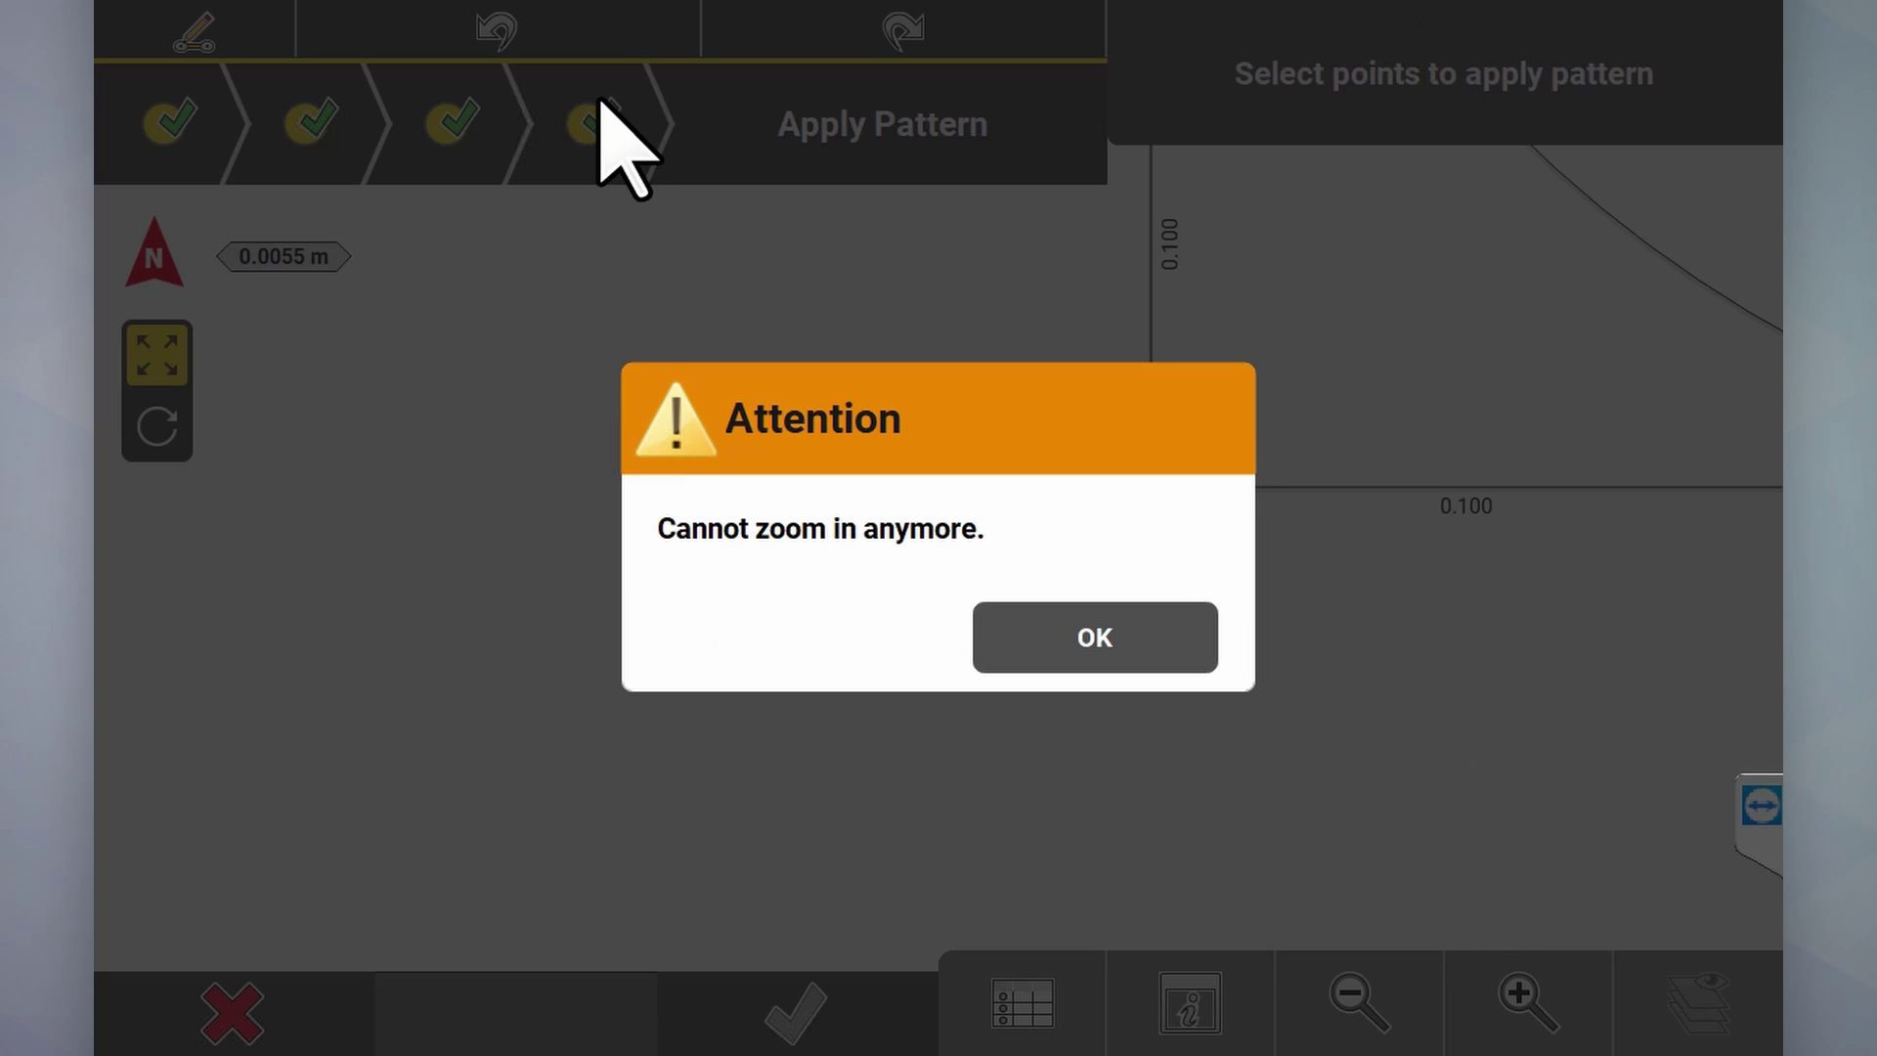
key(Return)
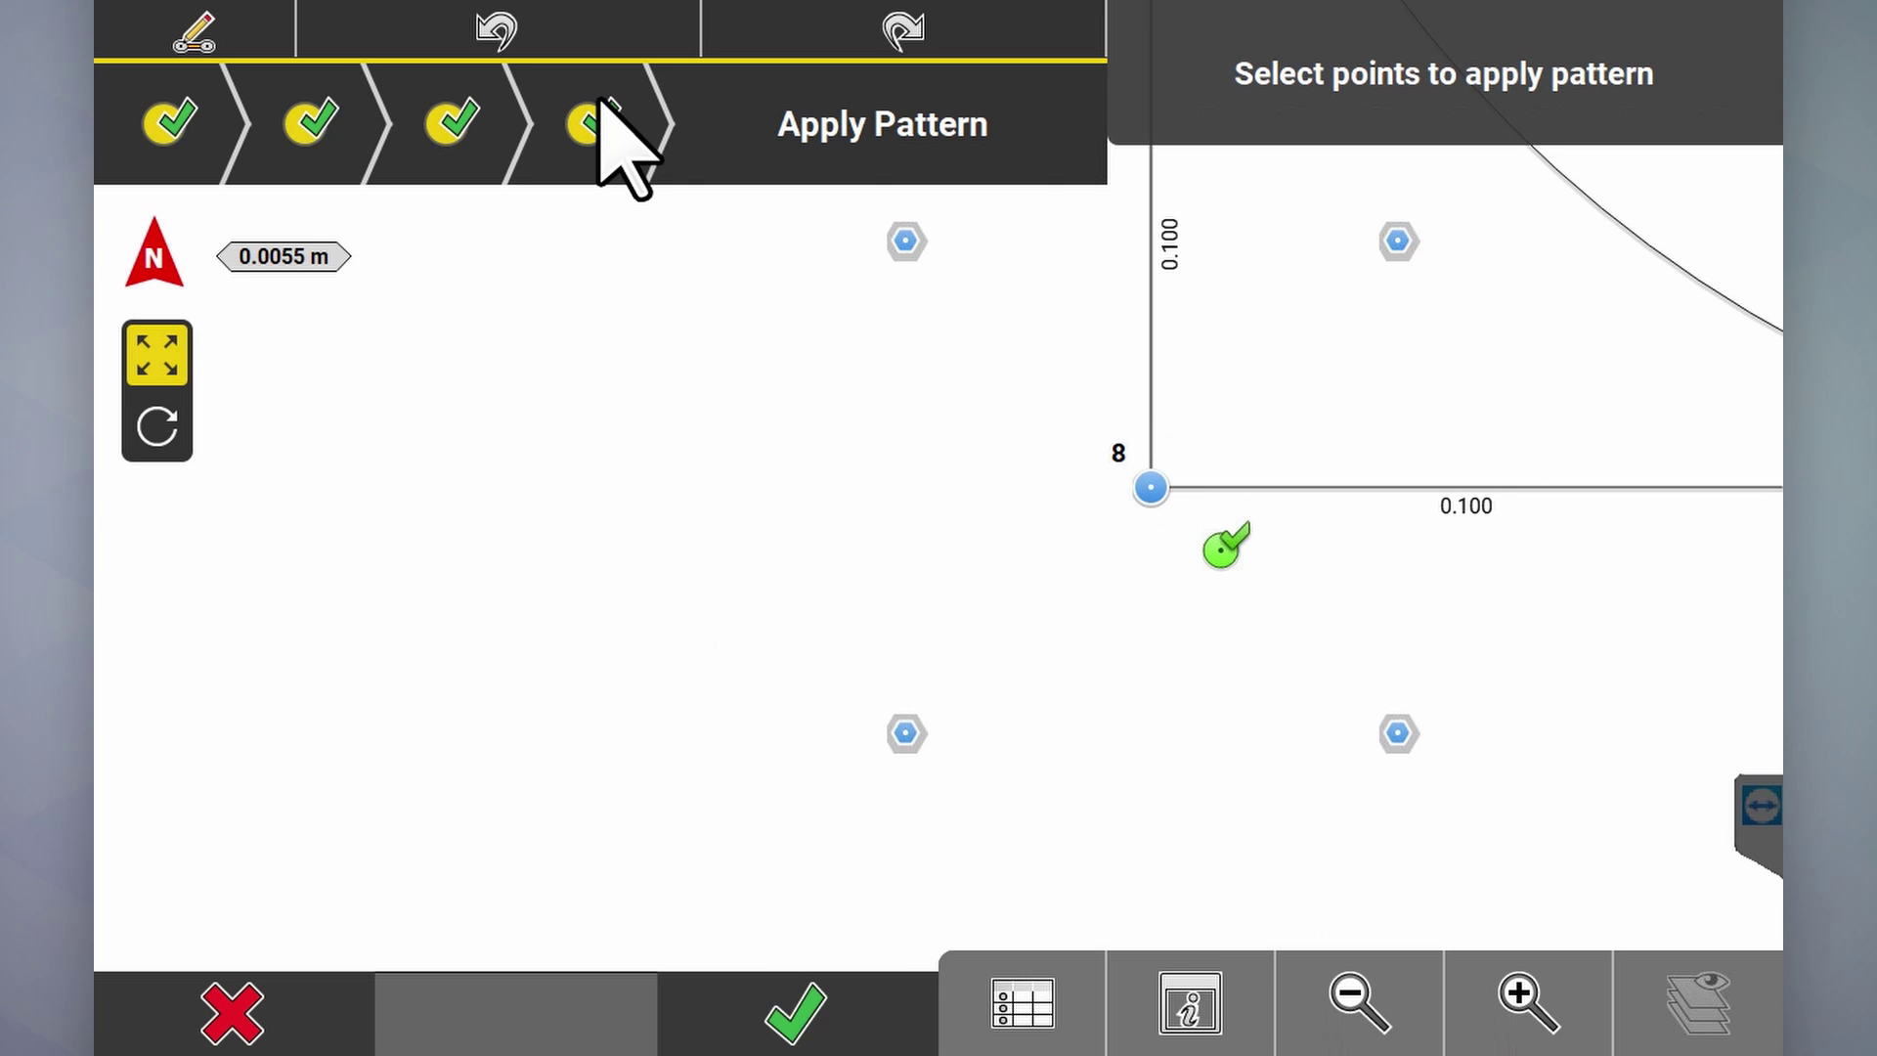
key(minus)
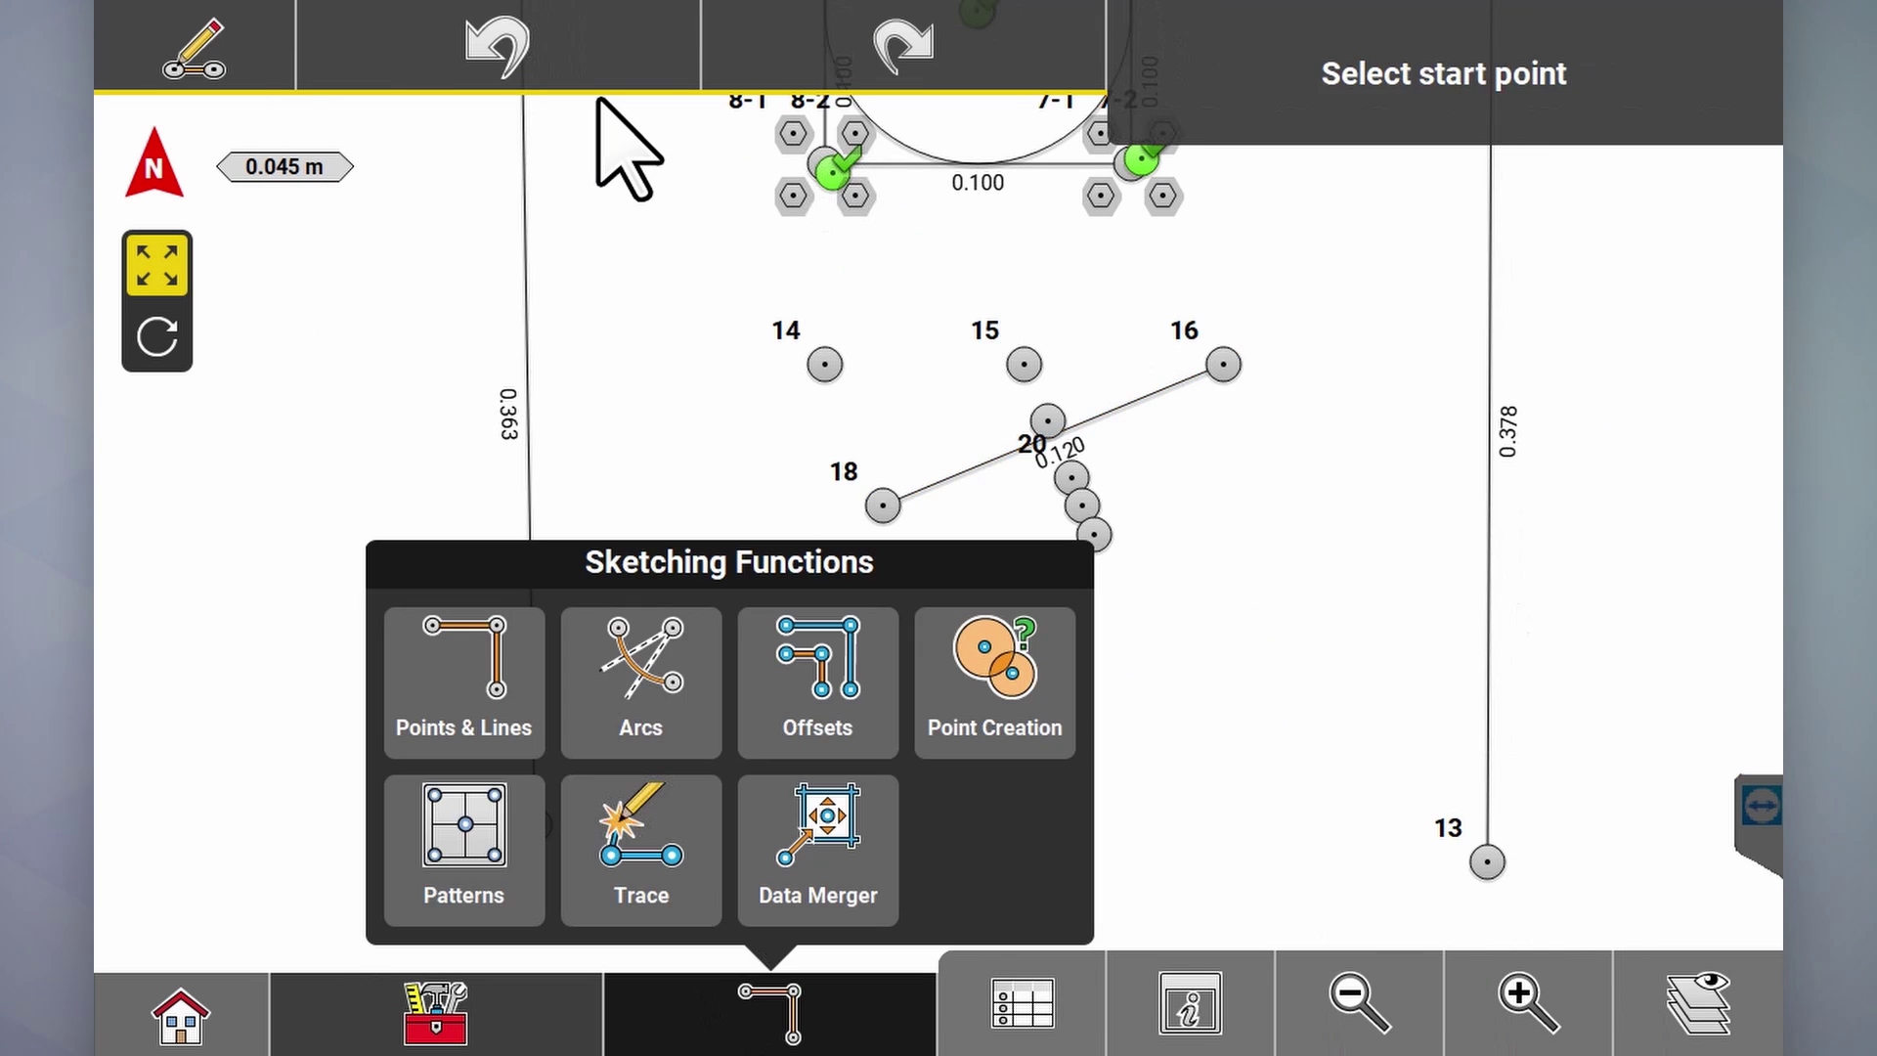
Step: Create a point where the extension of line 18-16 intersects the line between CL1 and point 2
click(1009, 673)
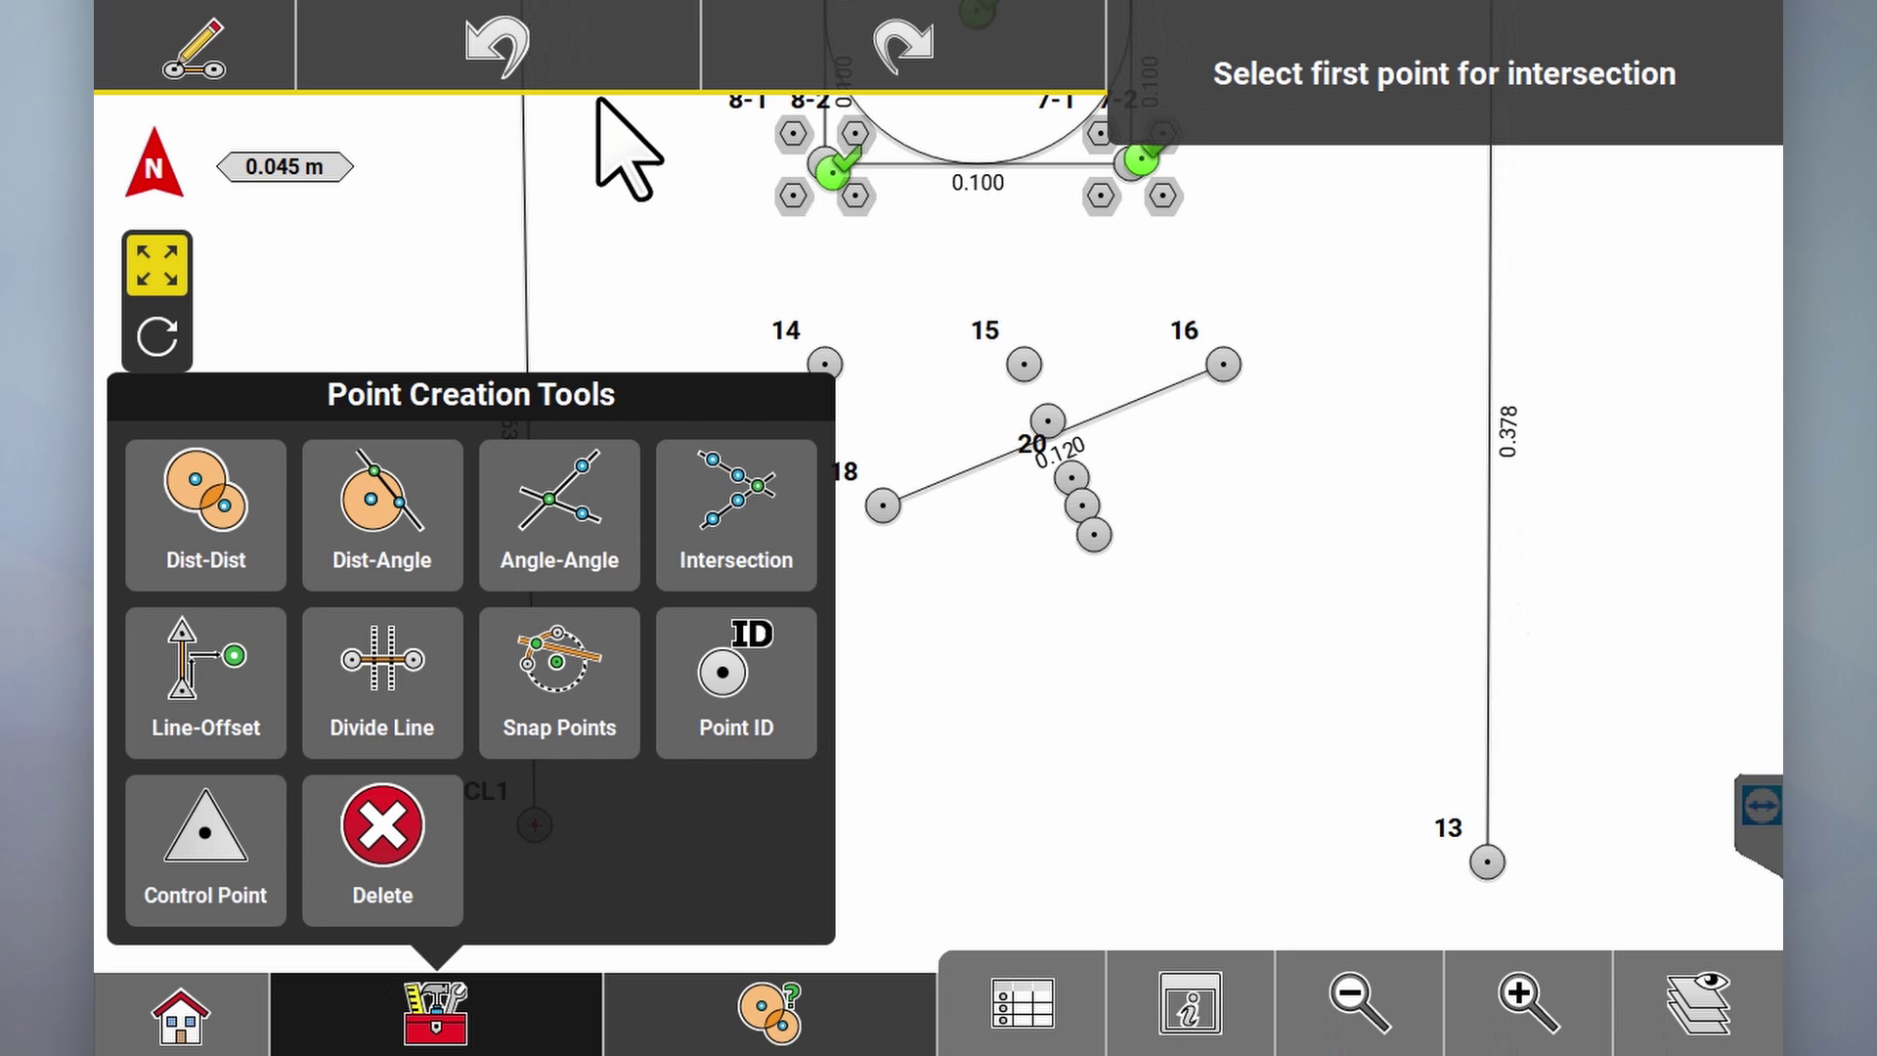
click(729, 527)
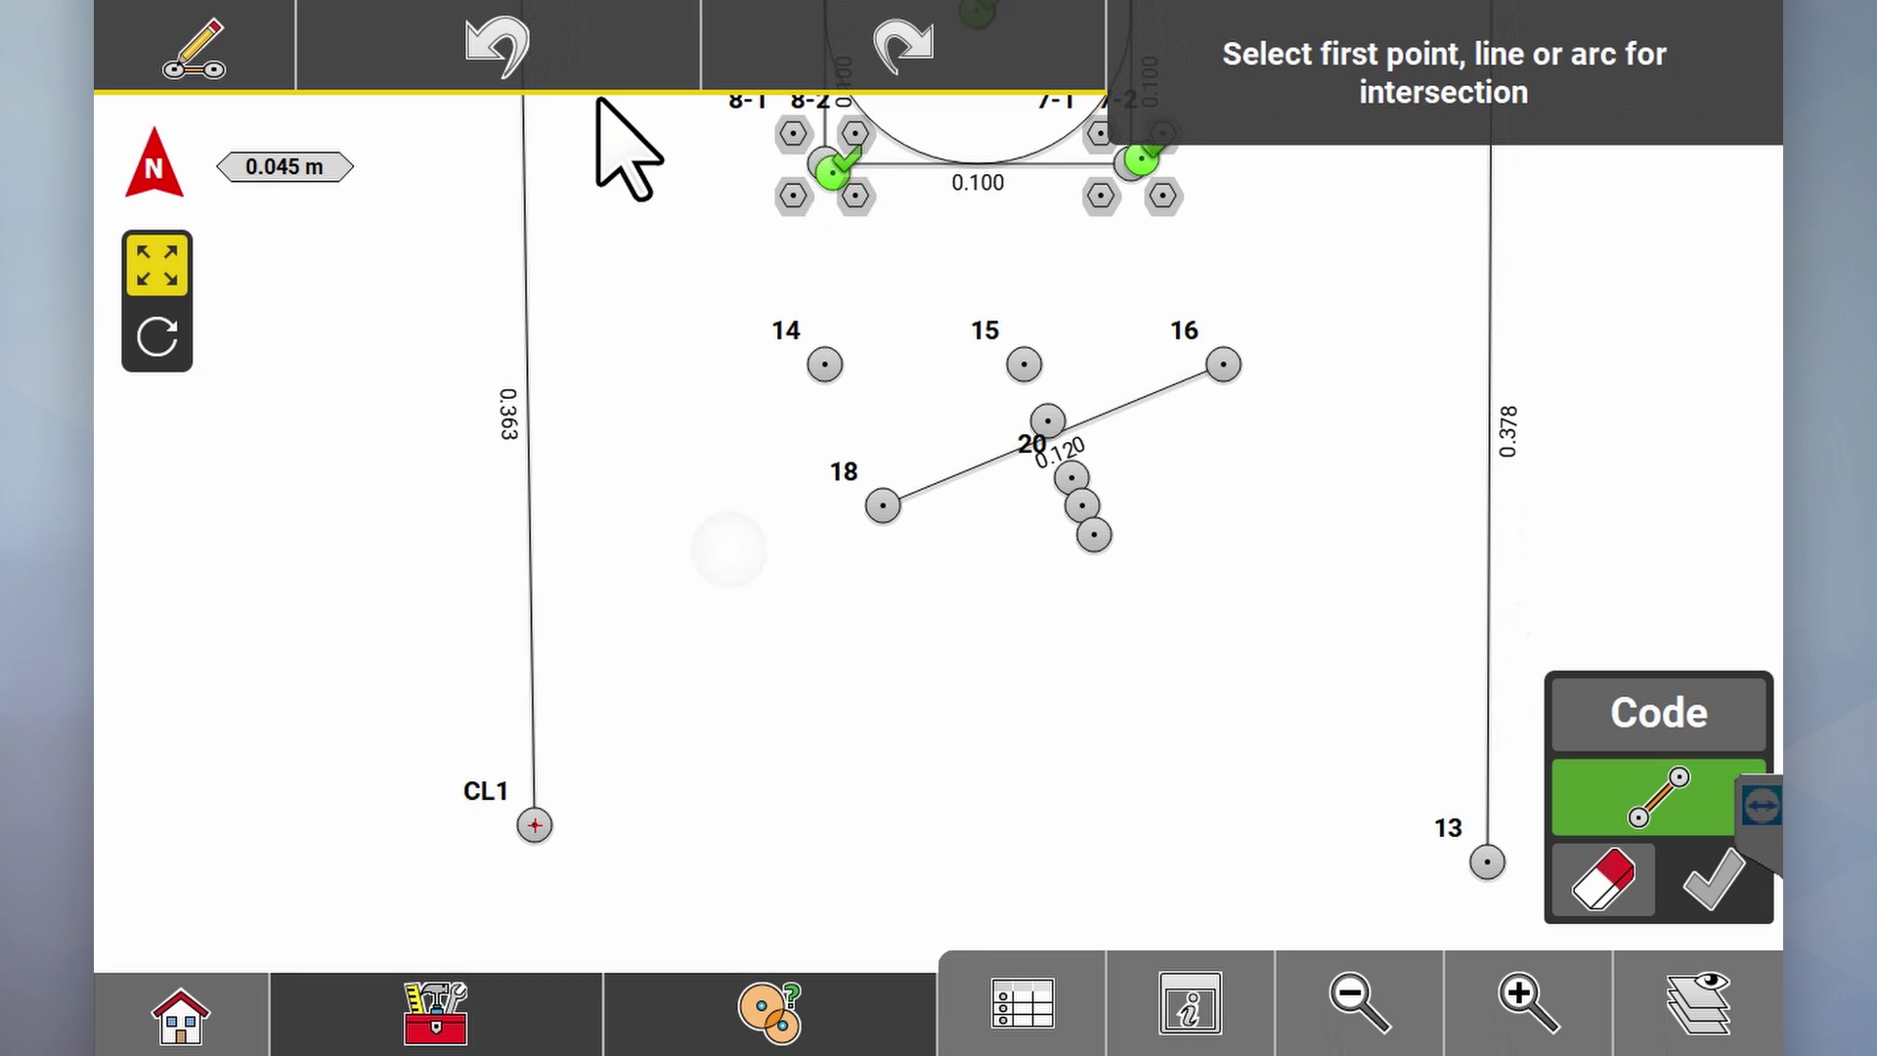
click(1134, 402)
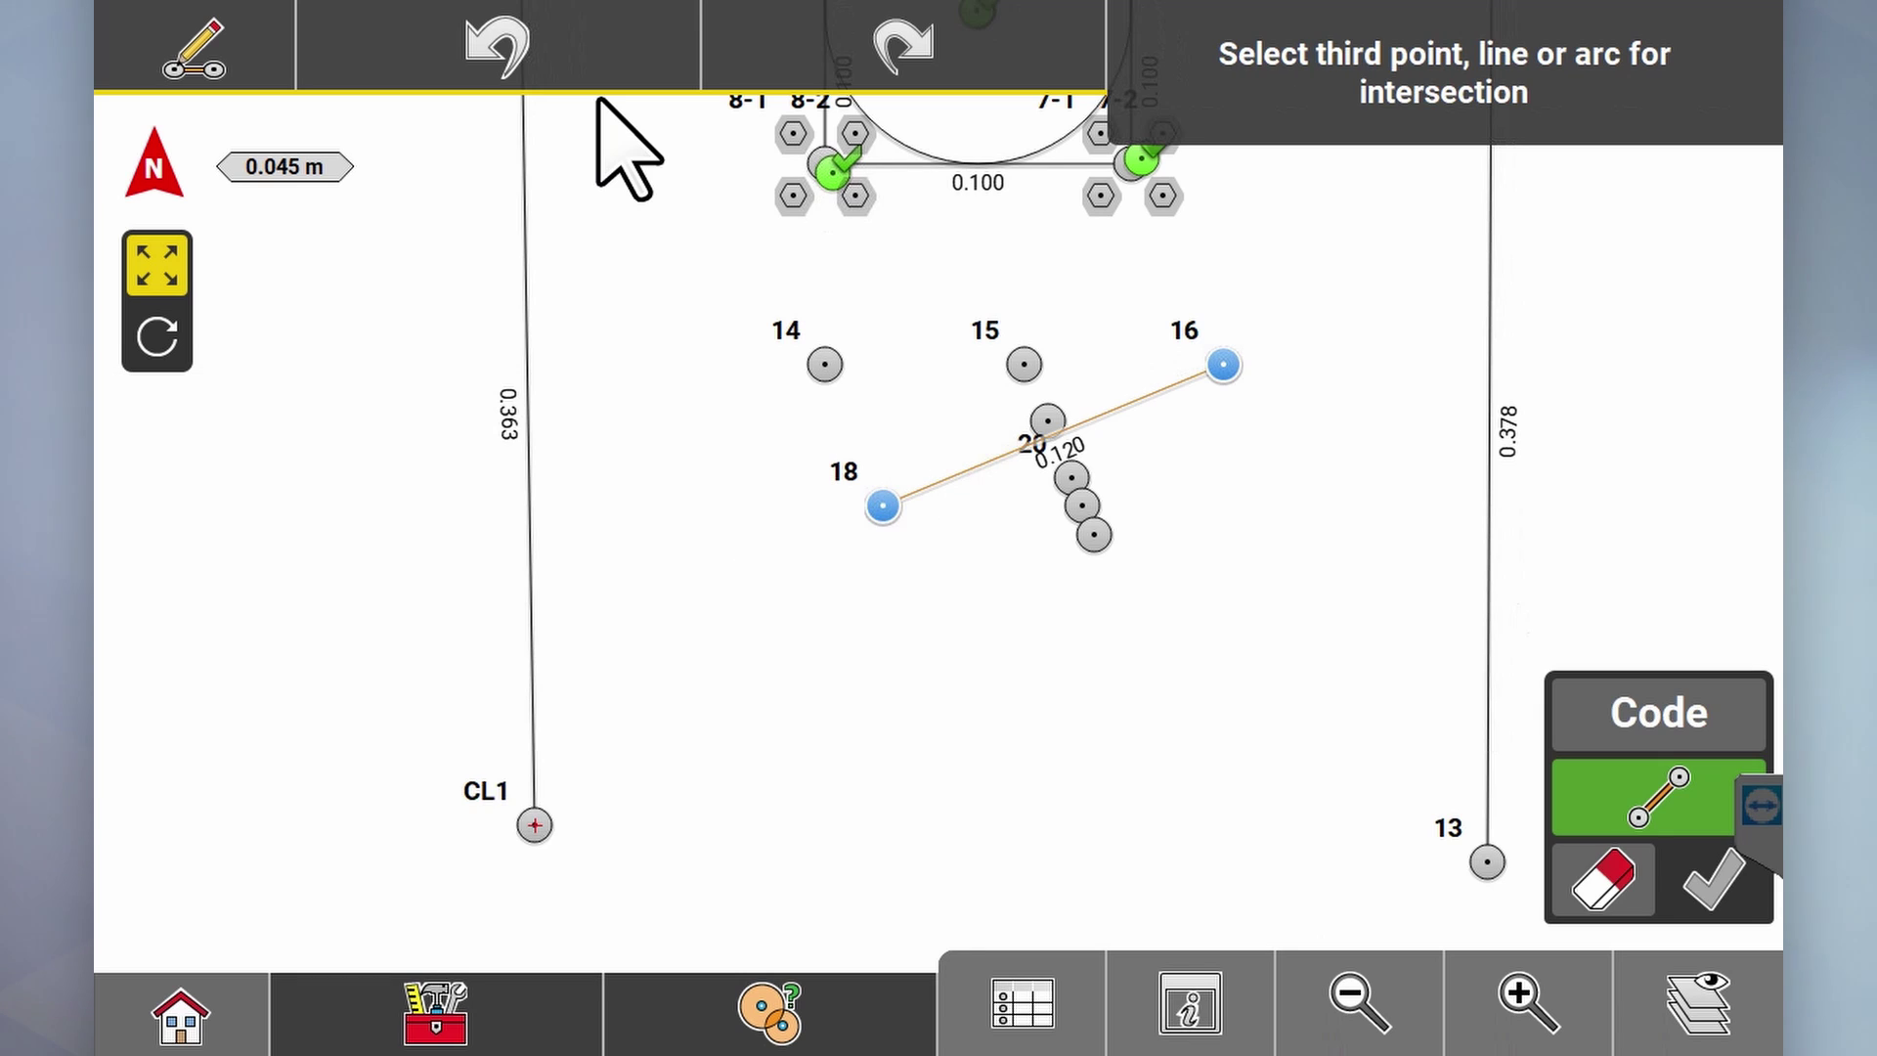
click(528, 326)
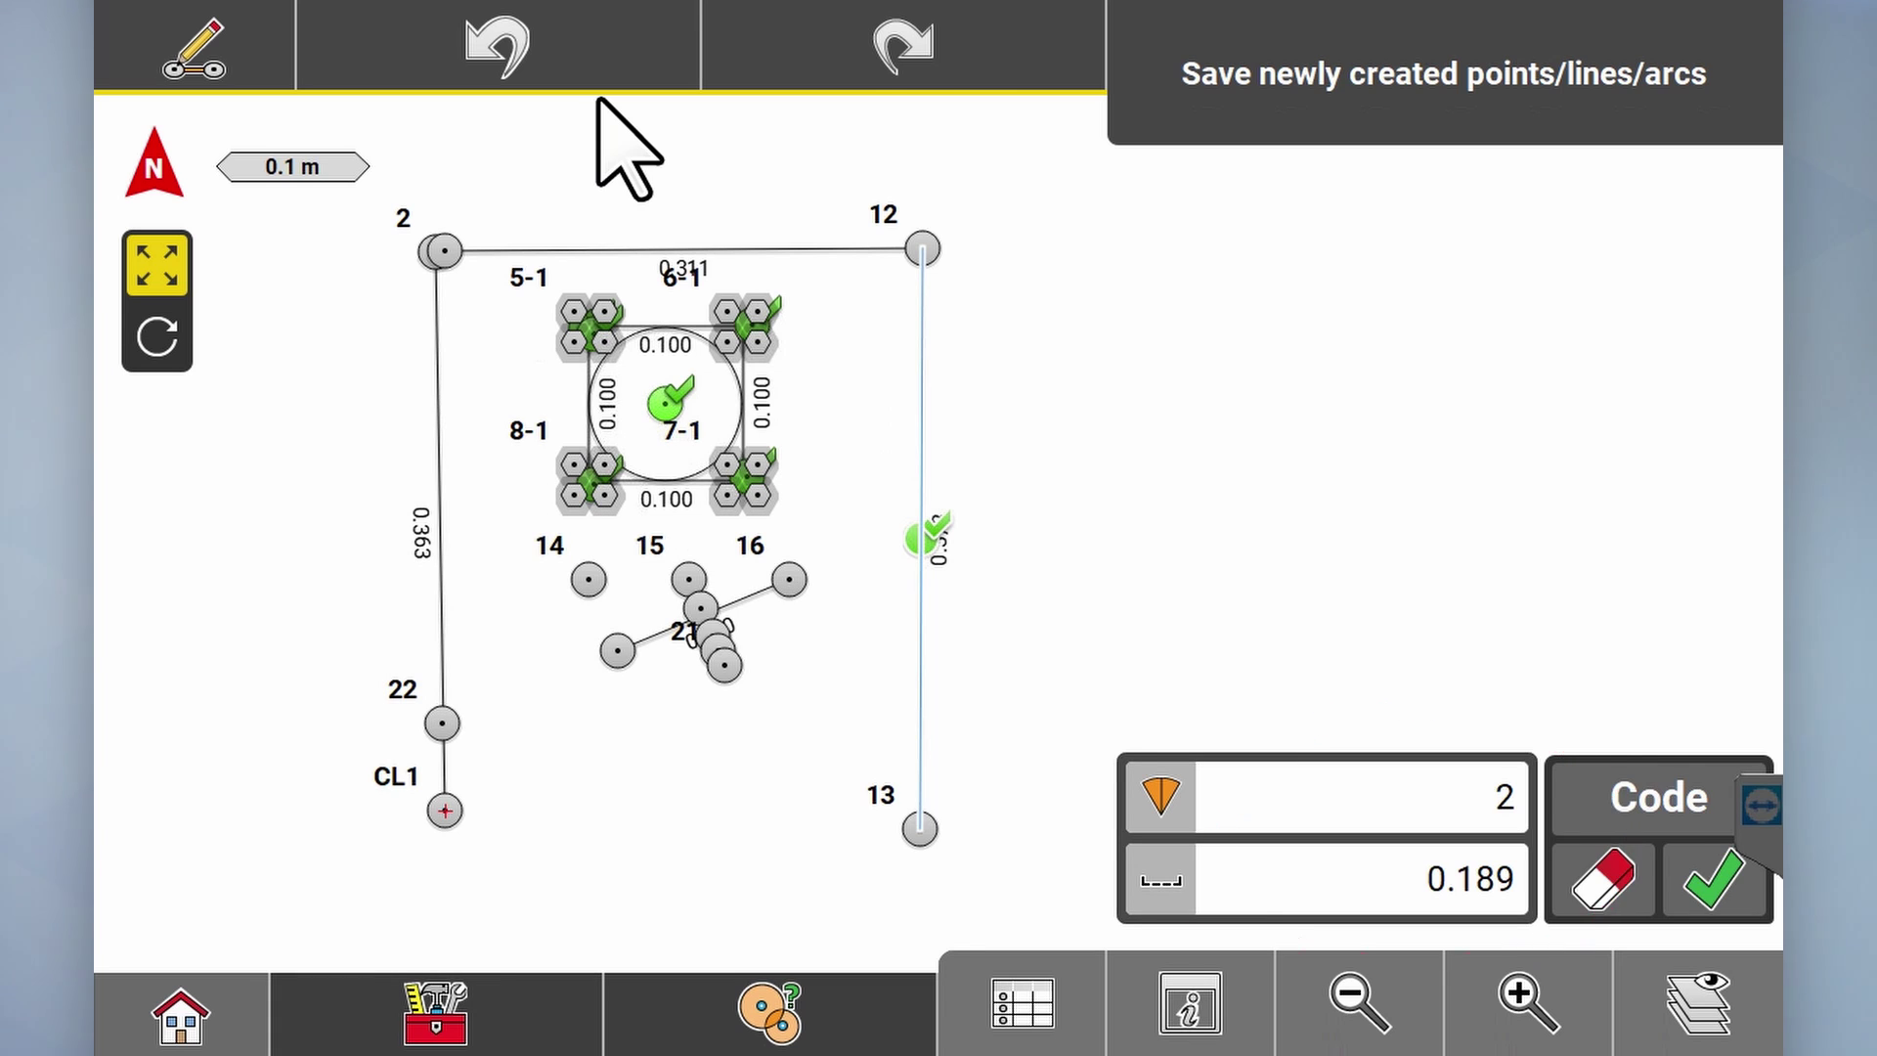
Step: Set the number of segments for dividing the line between points 12 and 13 to 5
text(5)
key(Return)
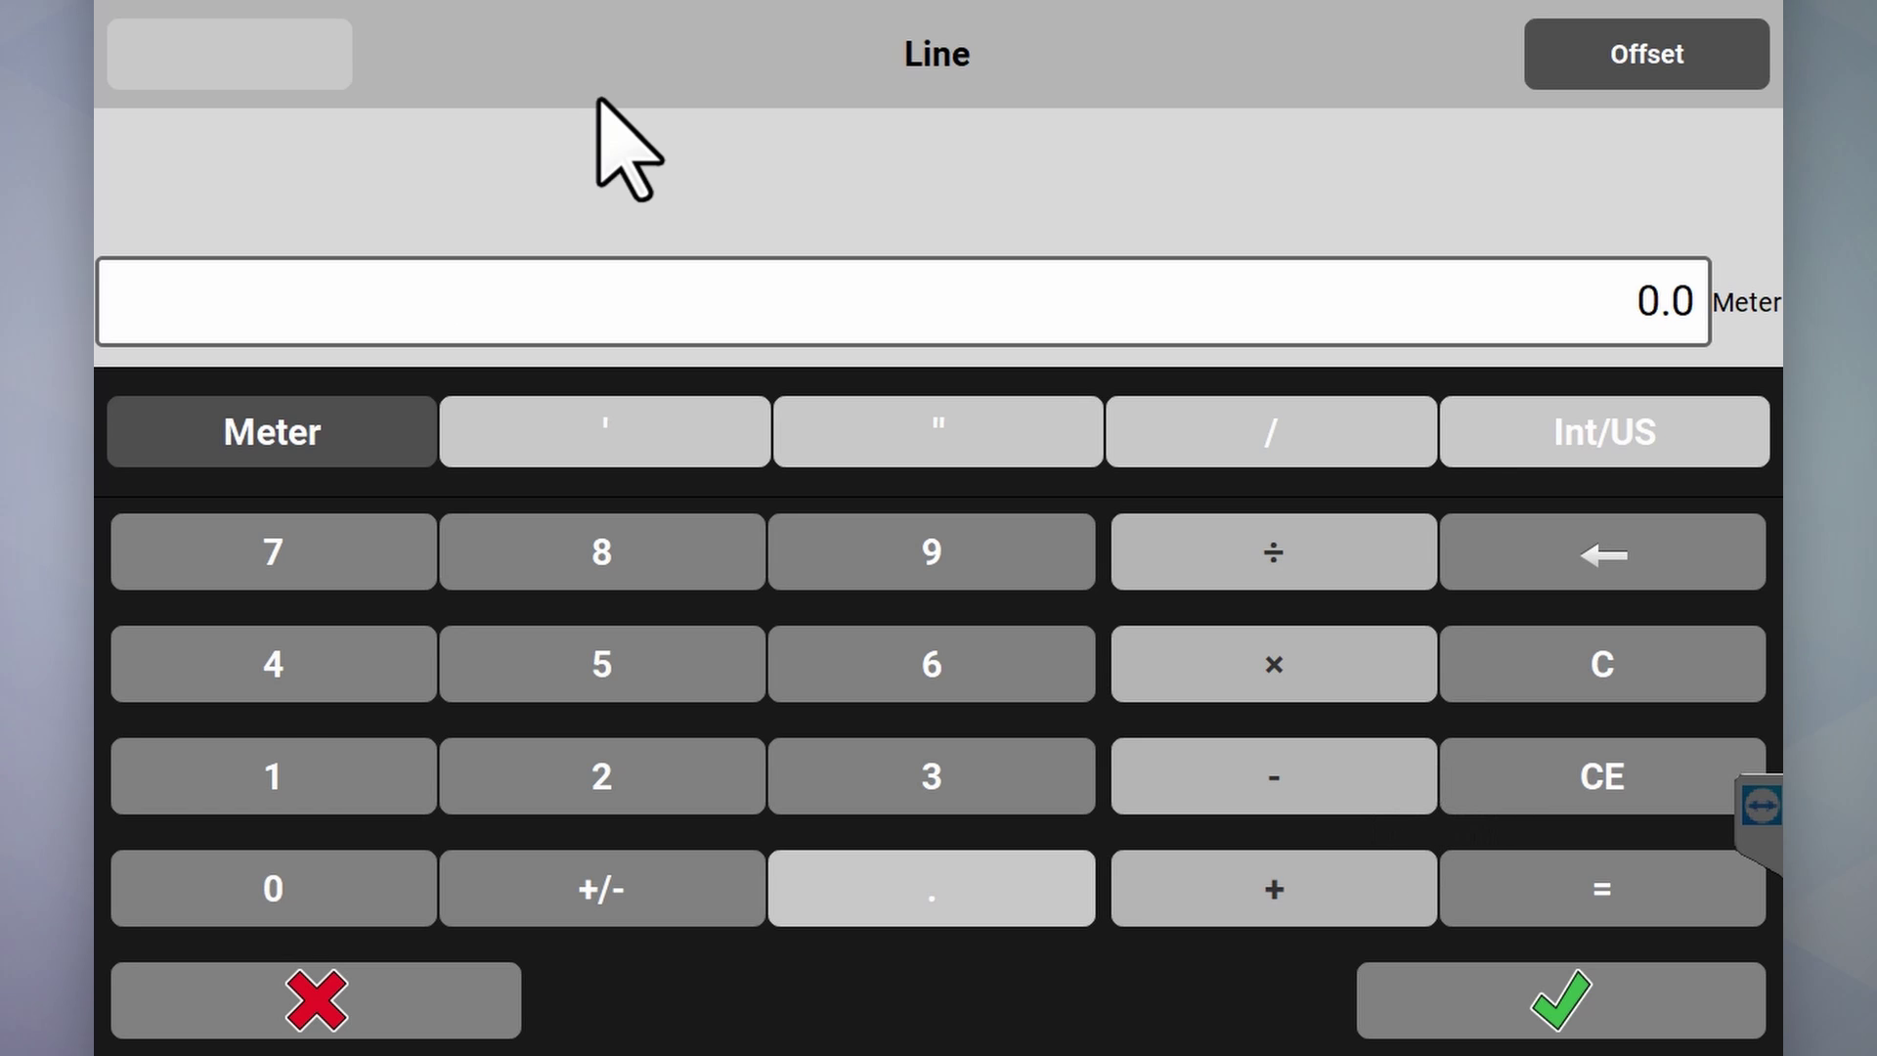
Step: Create a line-offset point with a line distance of 0.2 m and an offset of -0.1 m
text(0.)
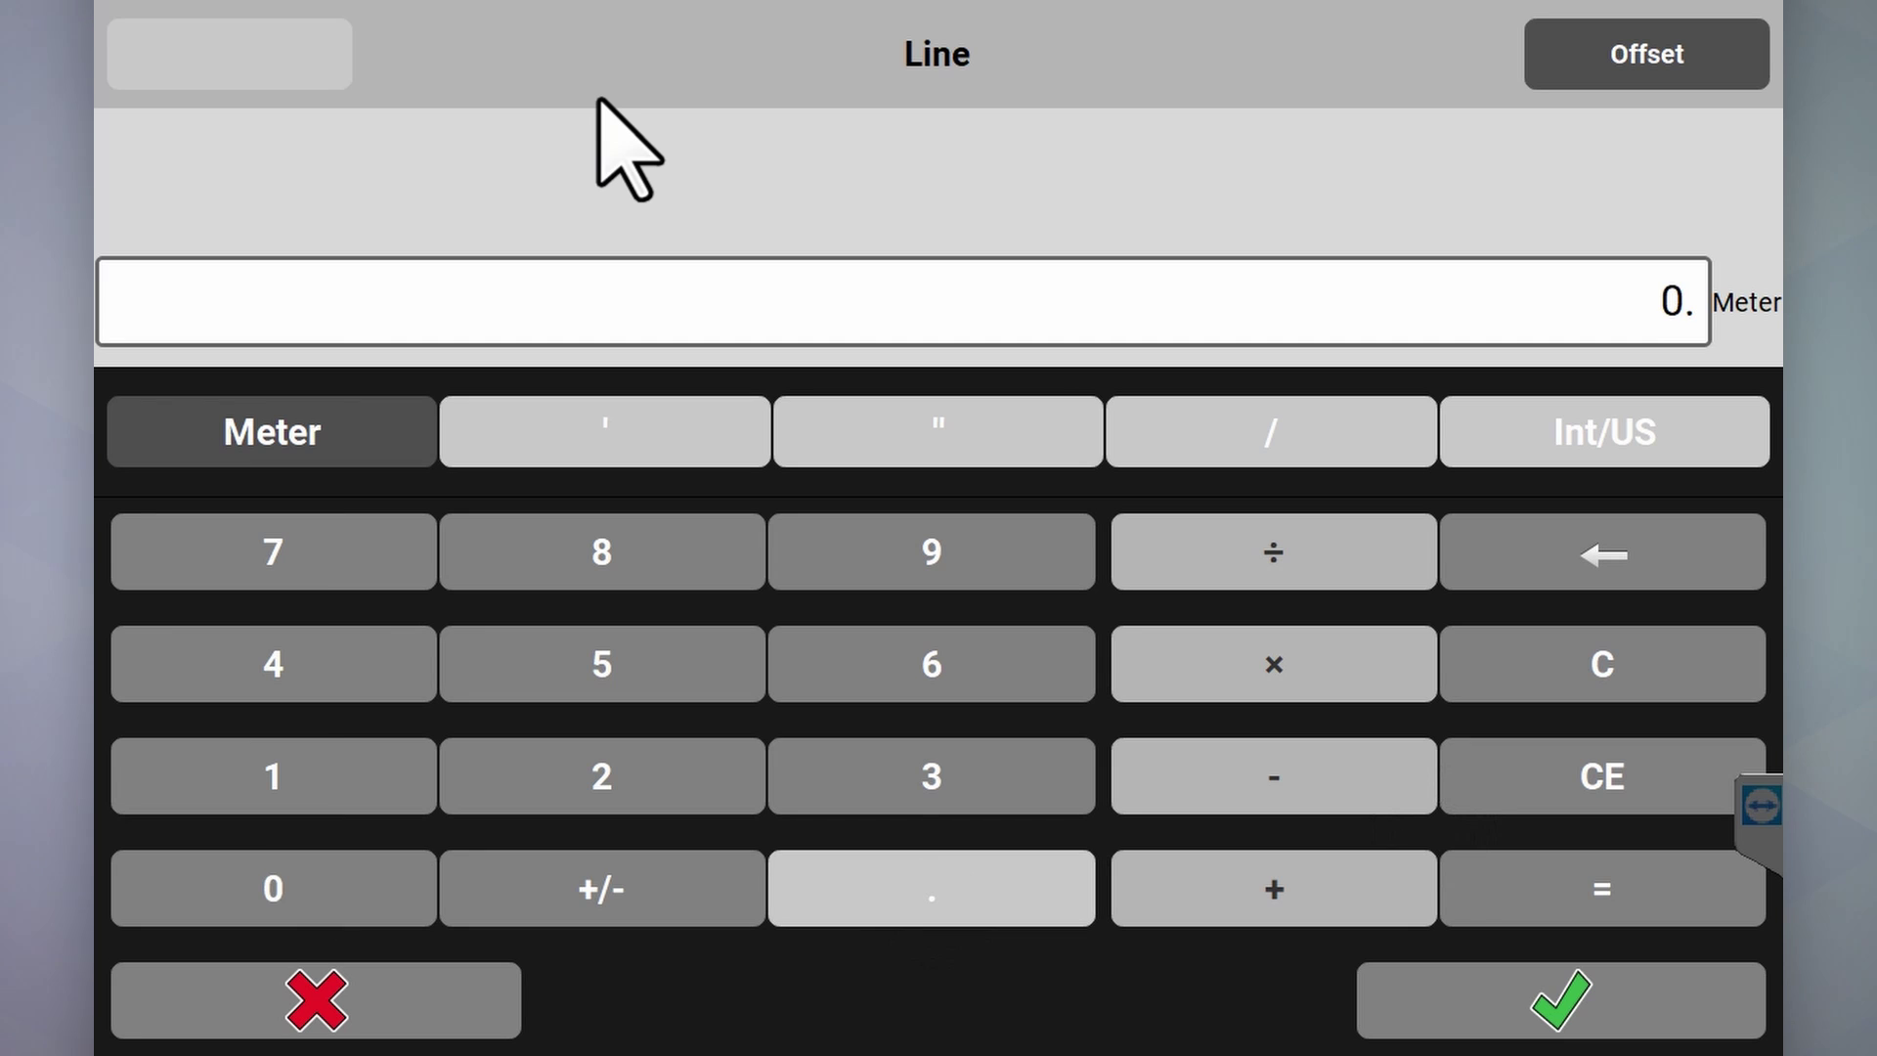
text(2)
key(Return)
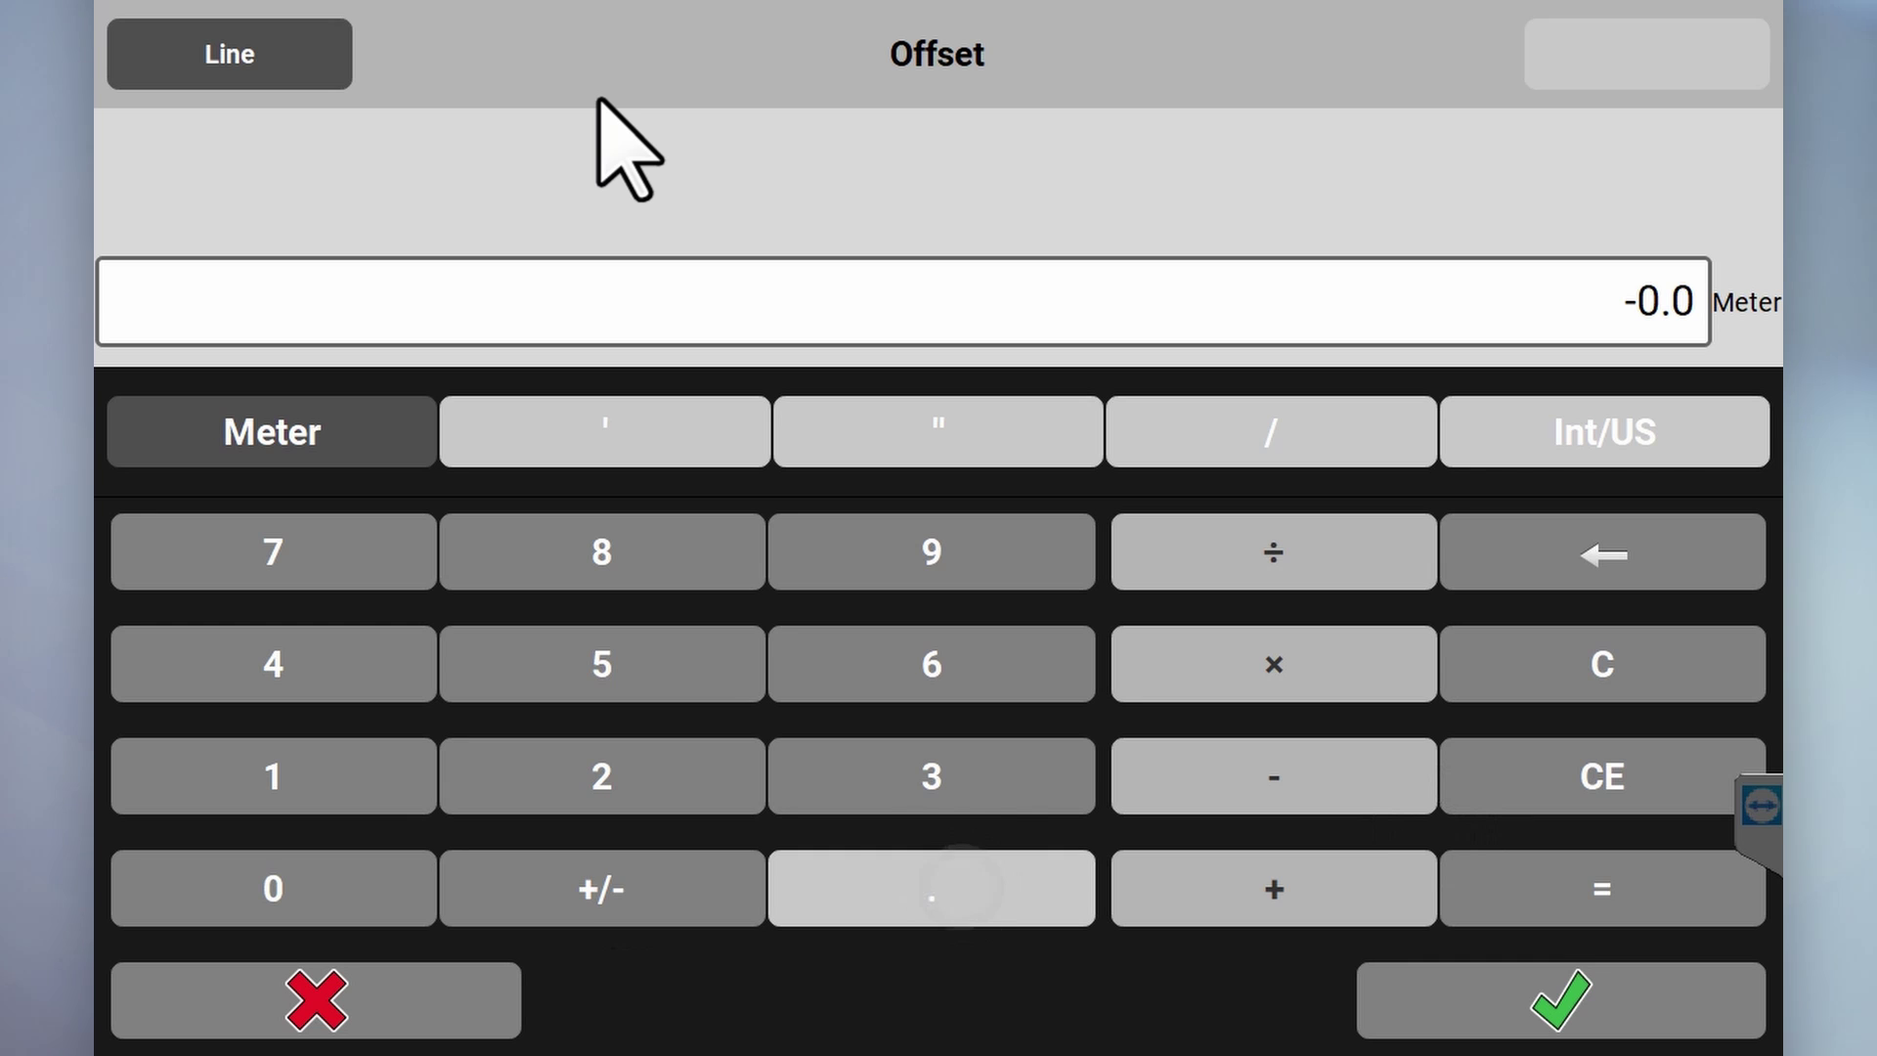
text(10)
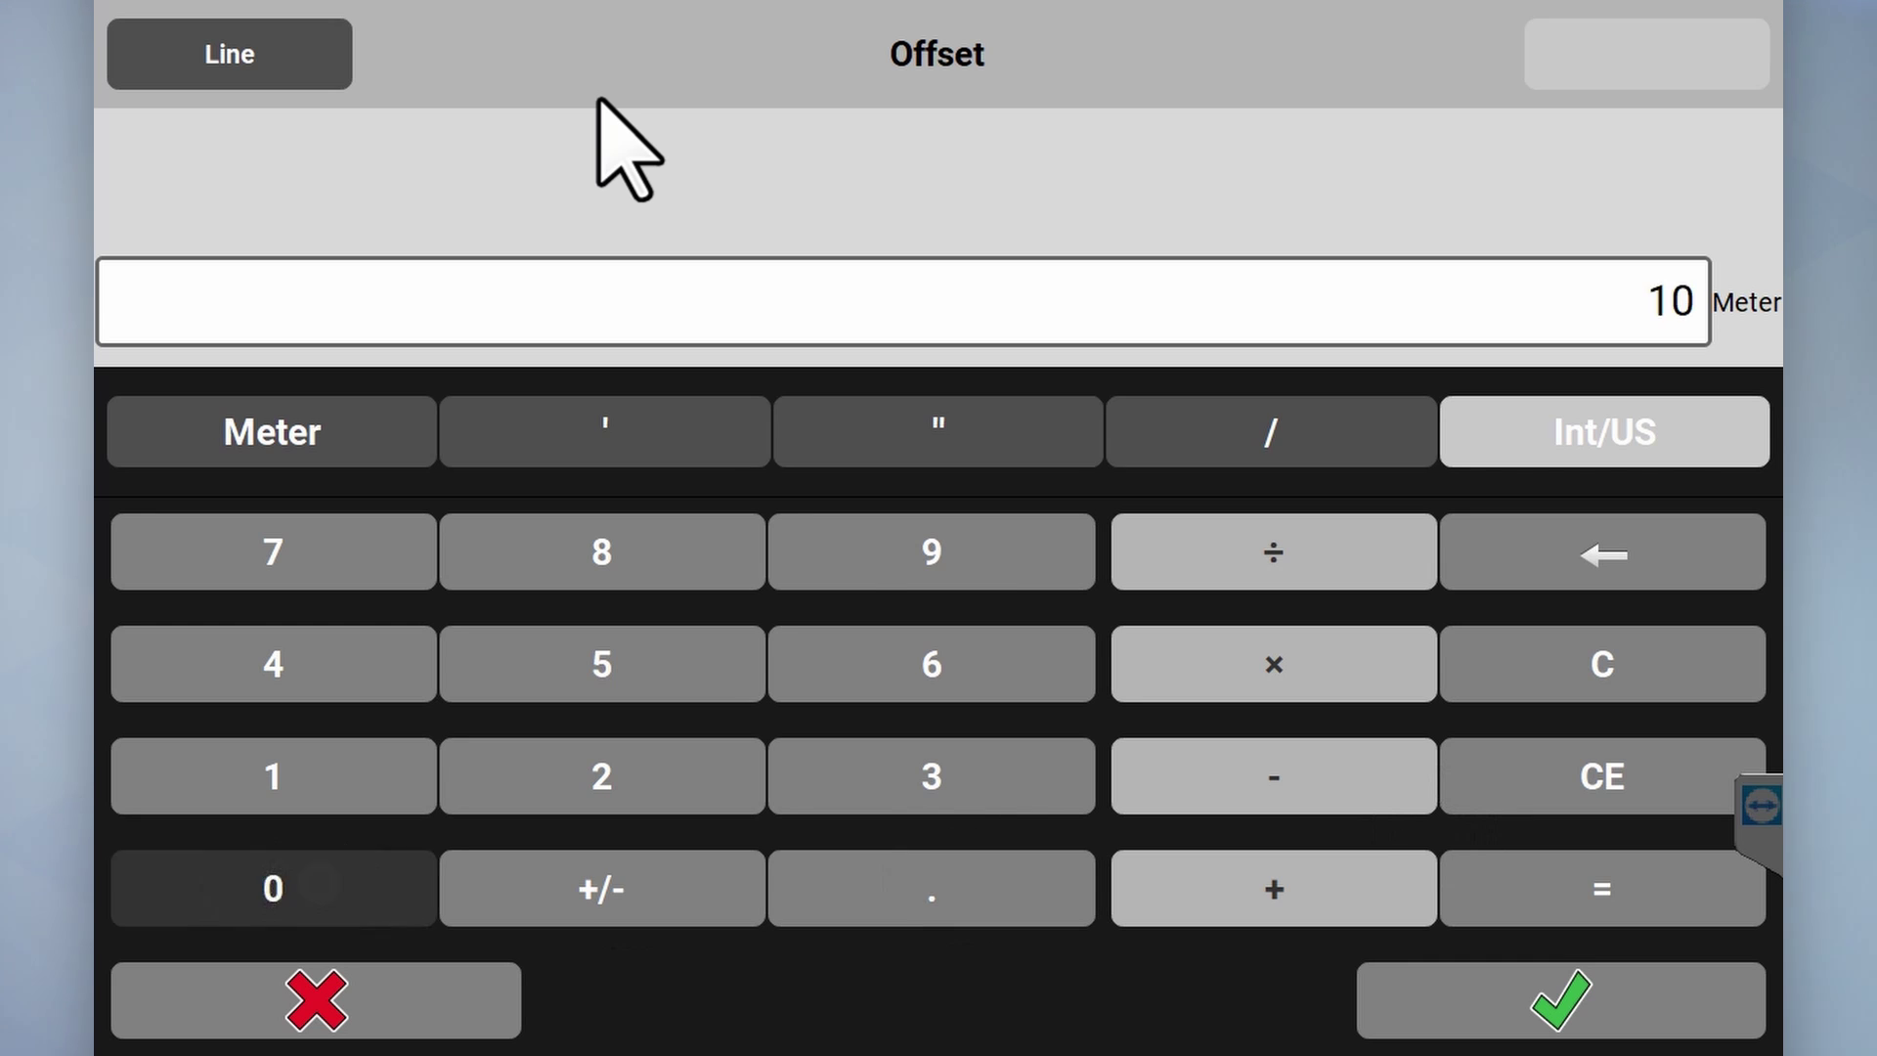
key(Delete)
text(0.1)
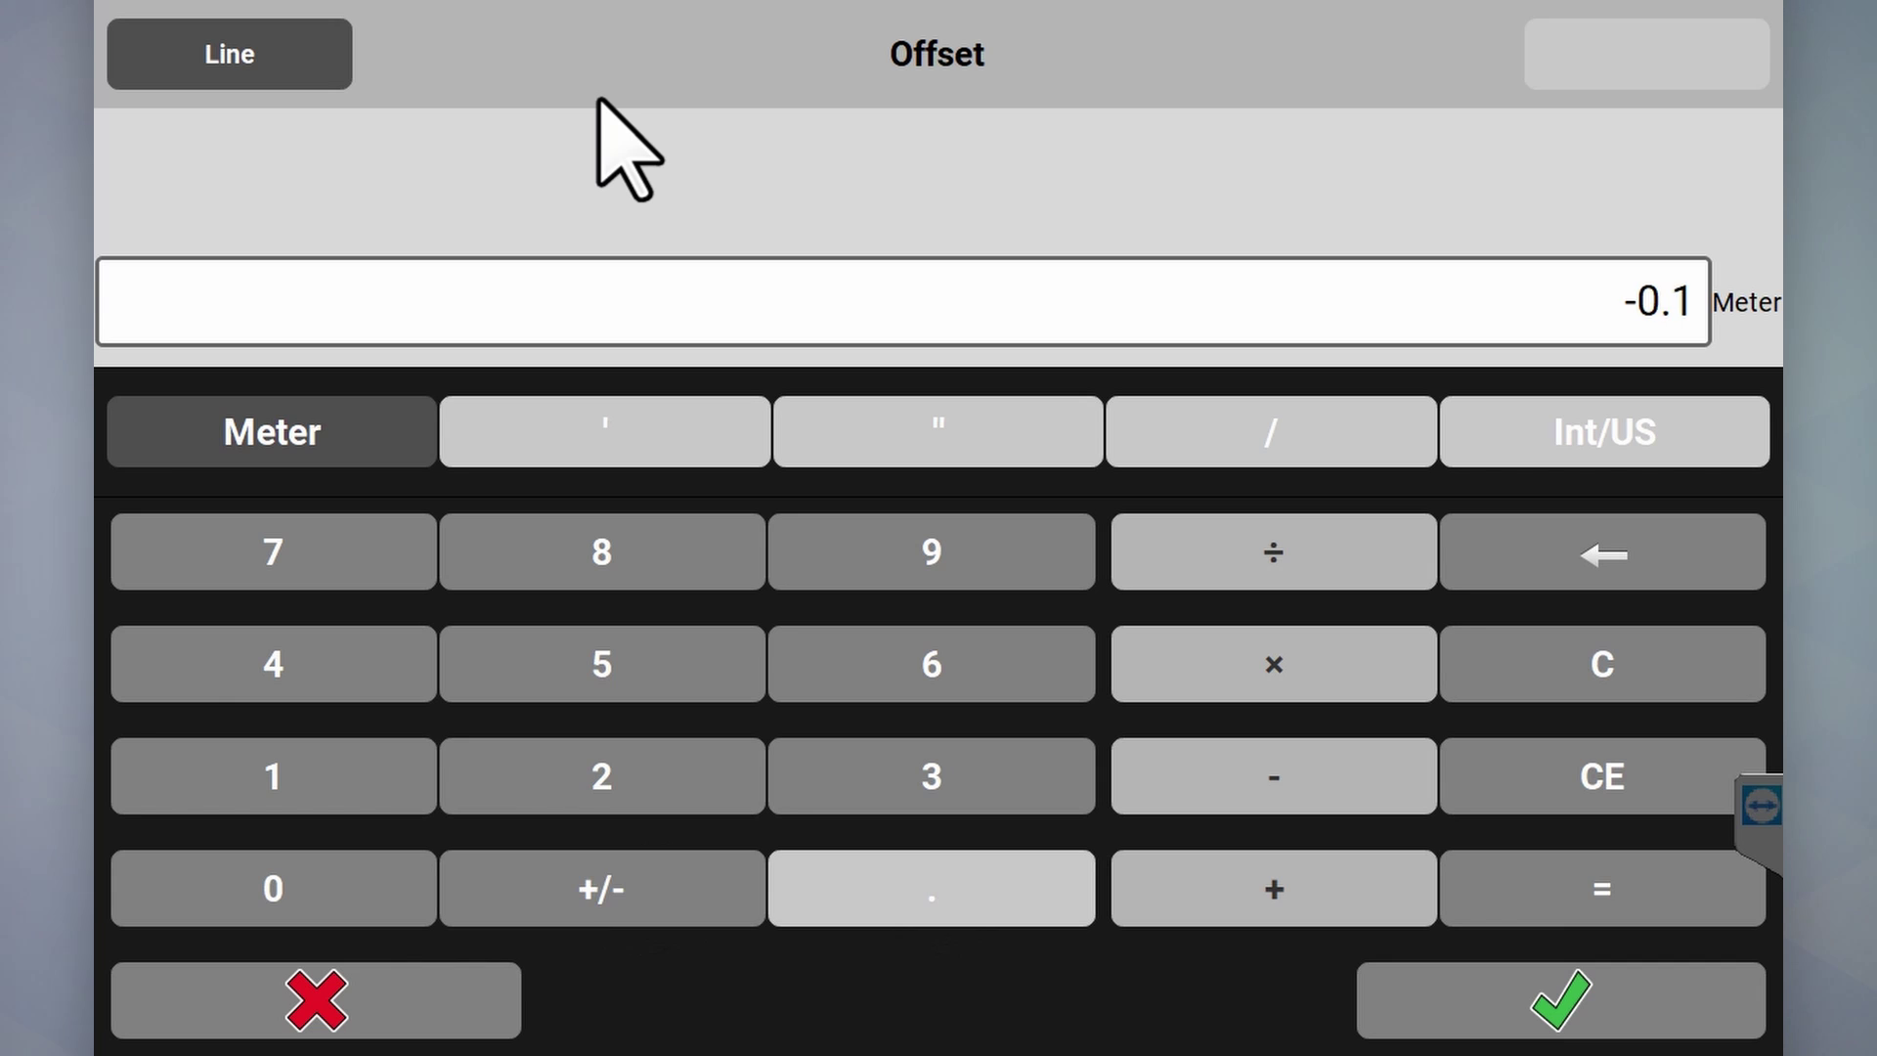
key(Return)
Step: Select the circle centred on SOpoint_9_1 as the element for creating snap points
scroll(601, 100, down, 2)
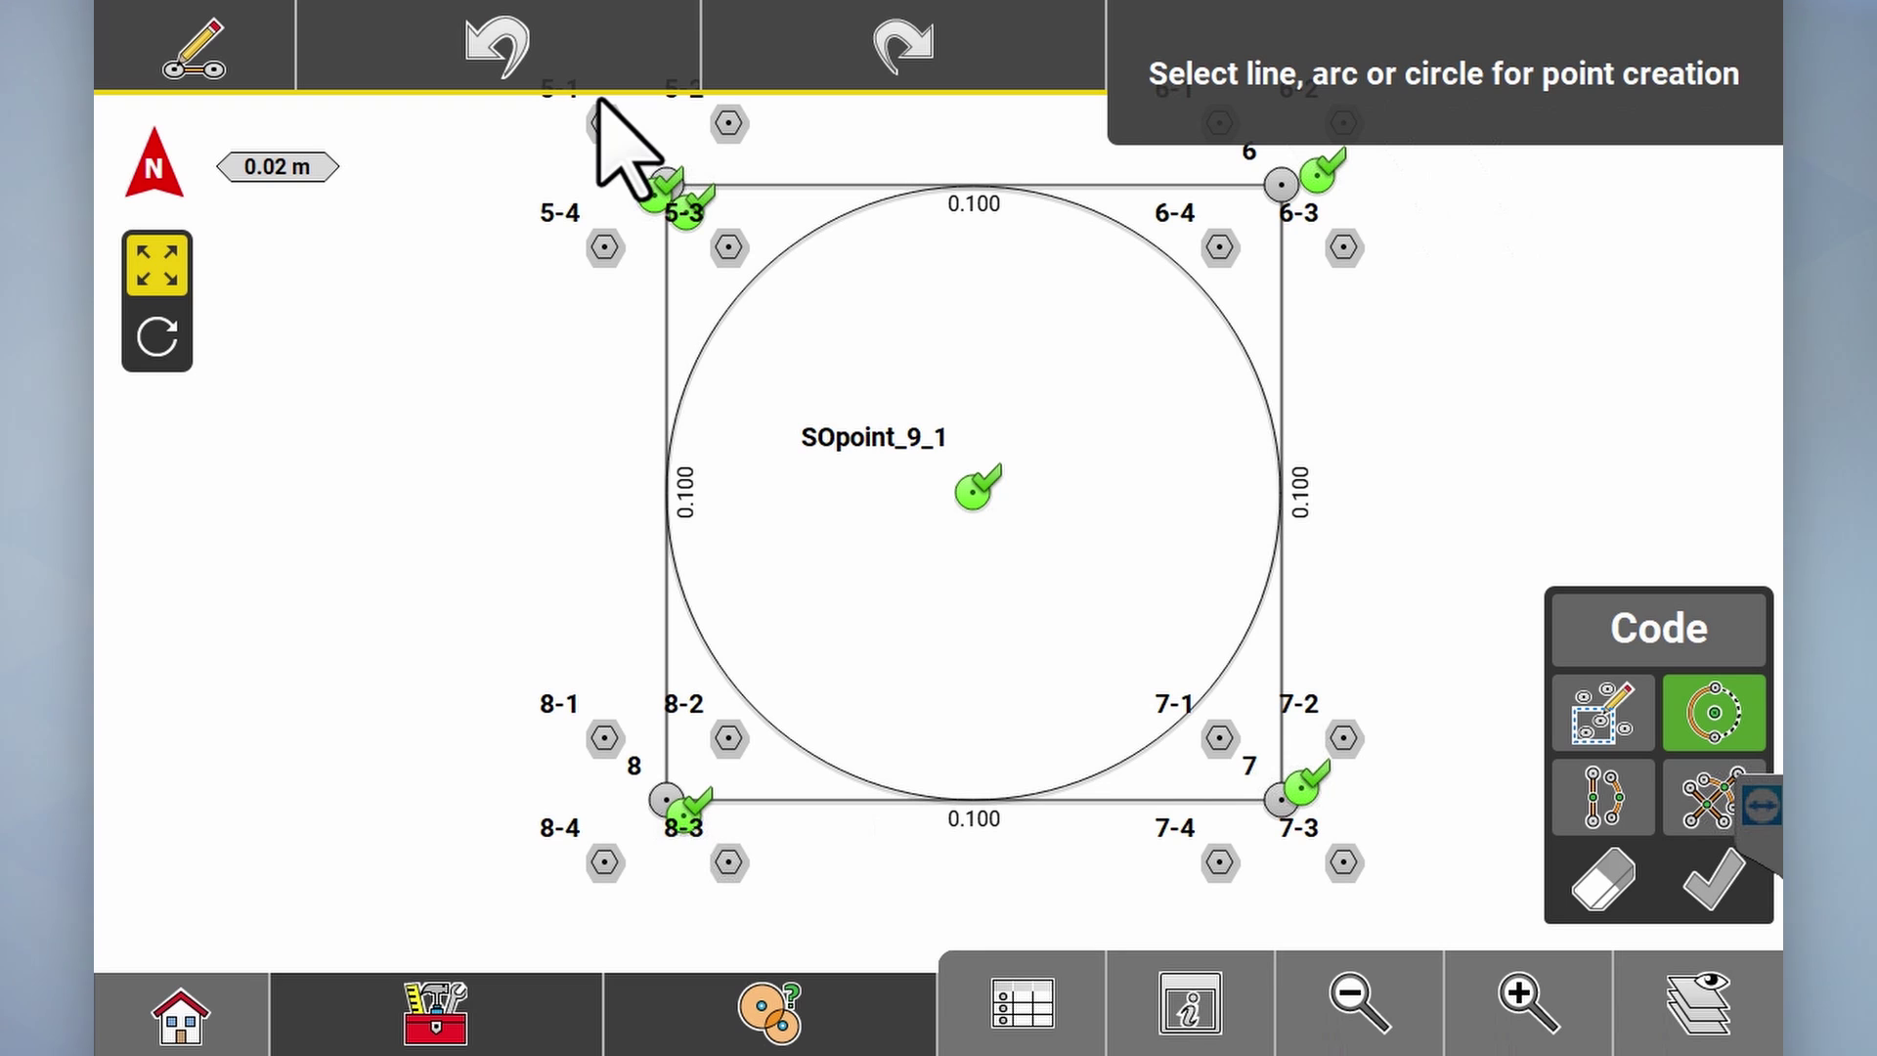
click(382, 845)
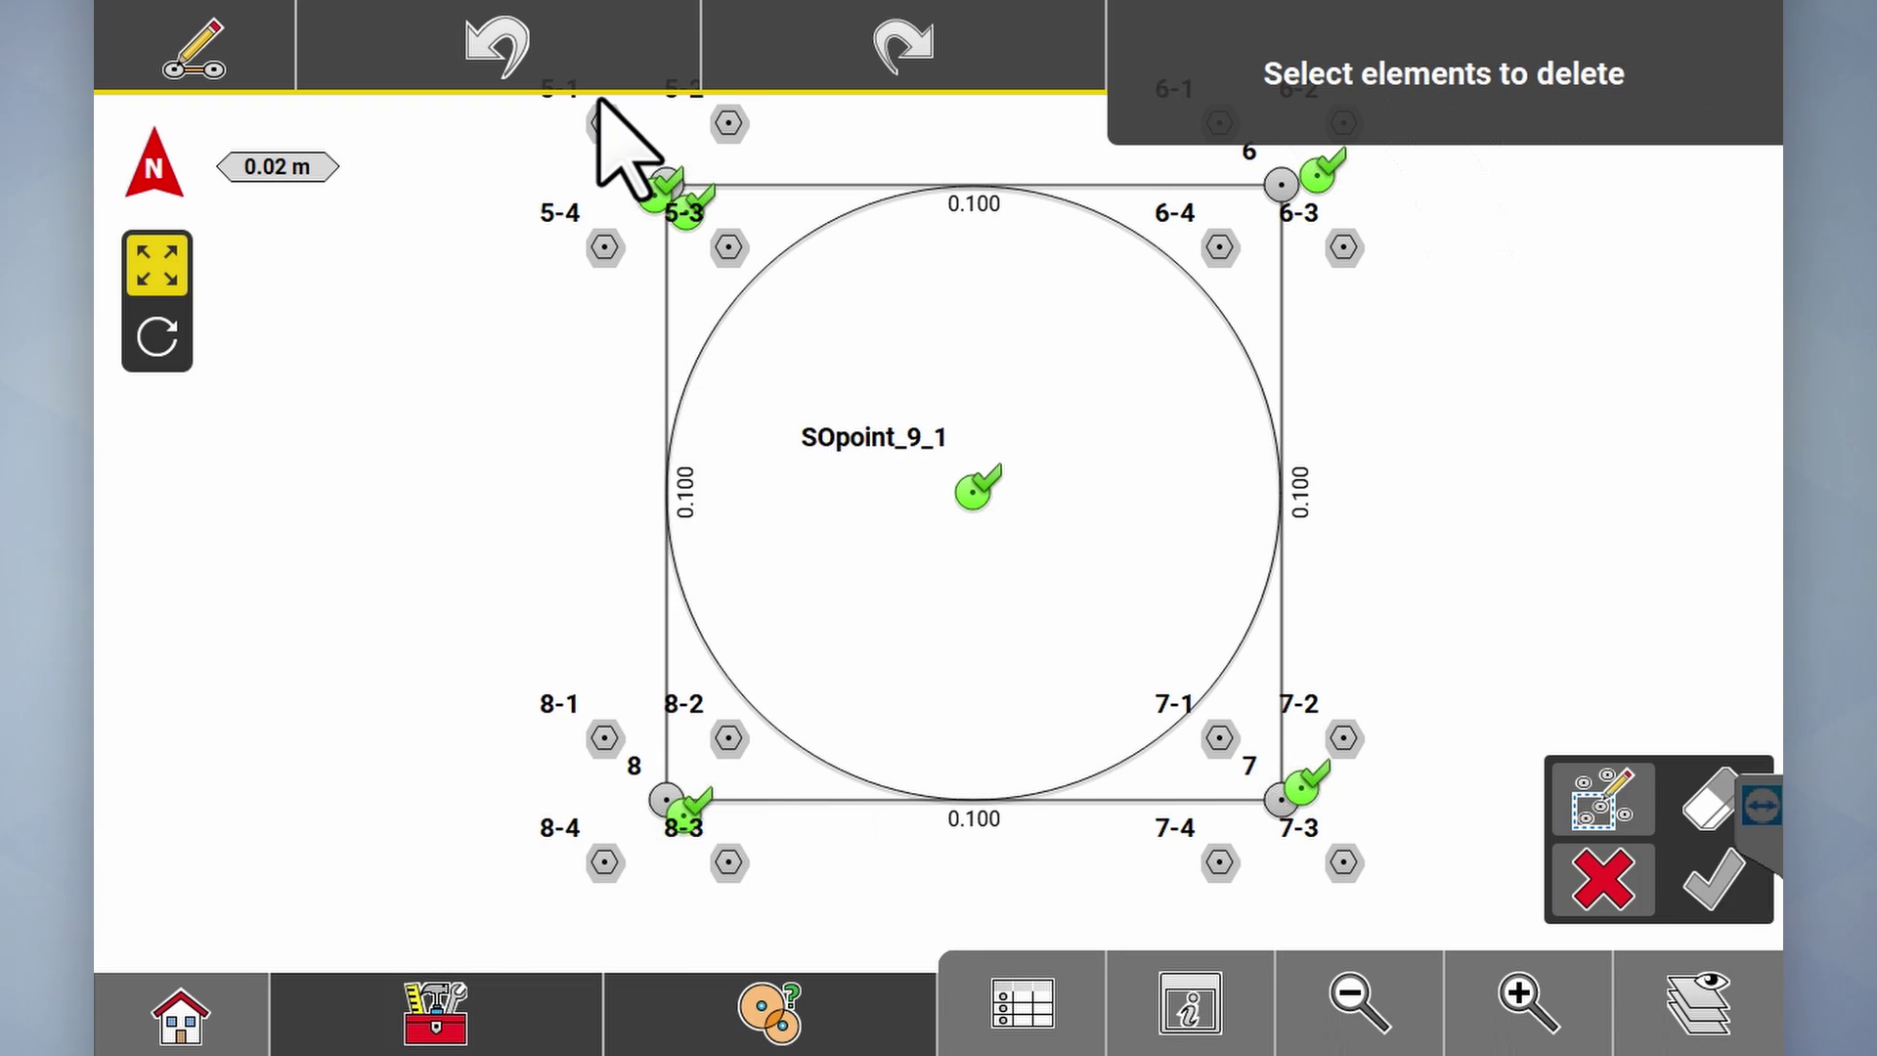
click(435, 1012)
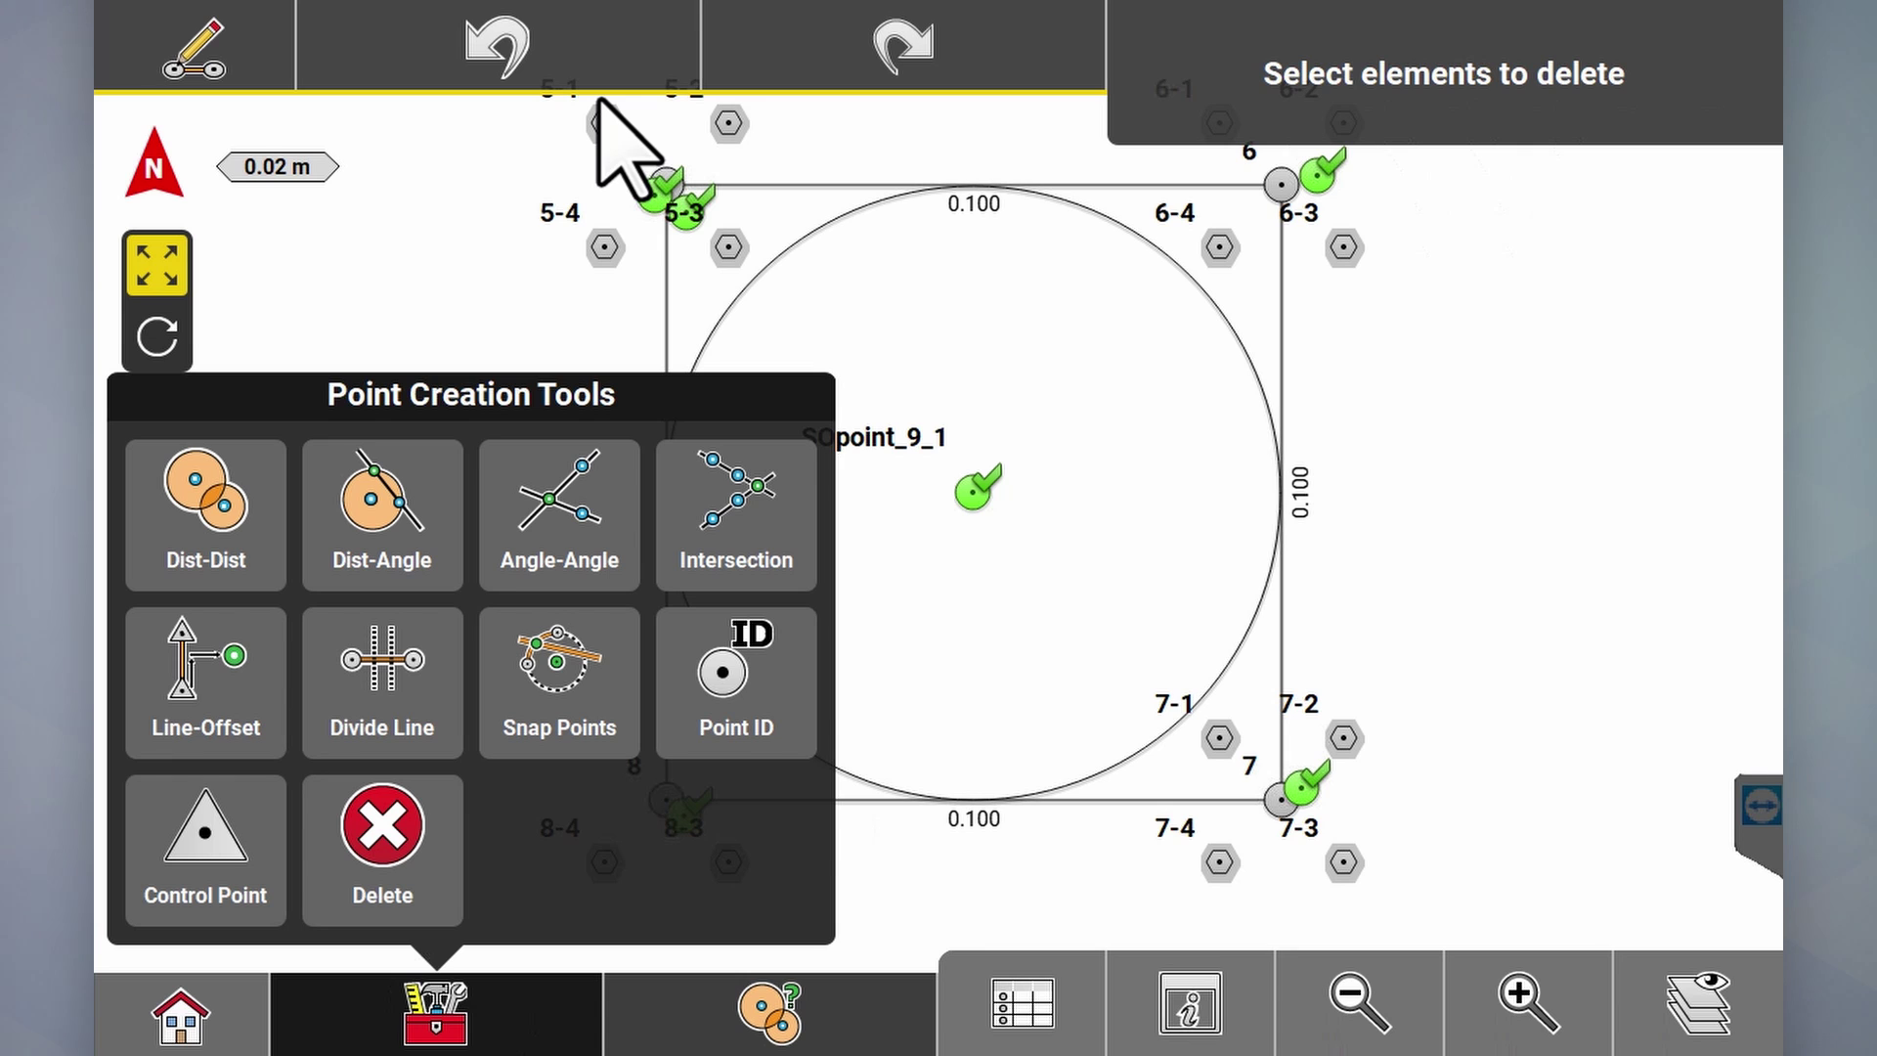
click(975, 489)
click(310, 418)
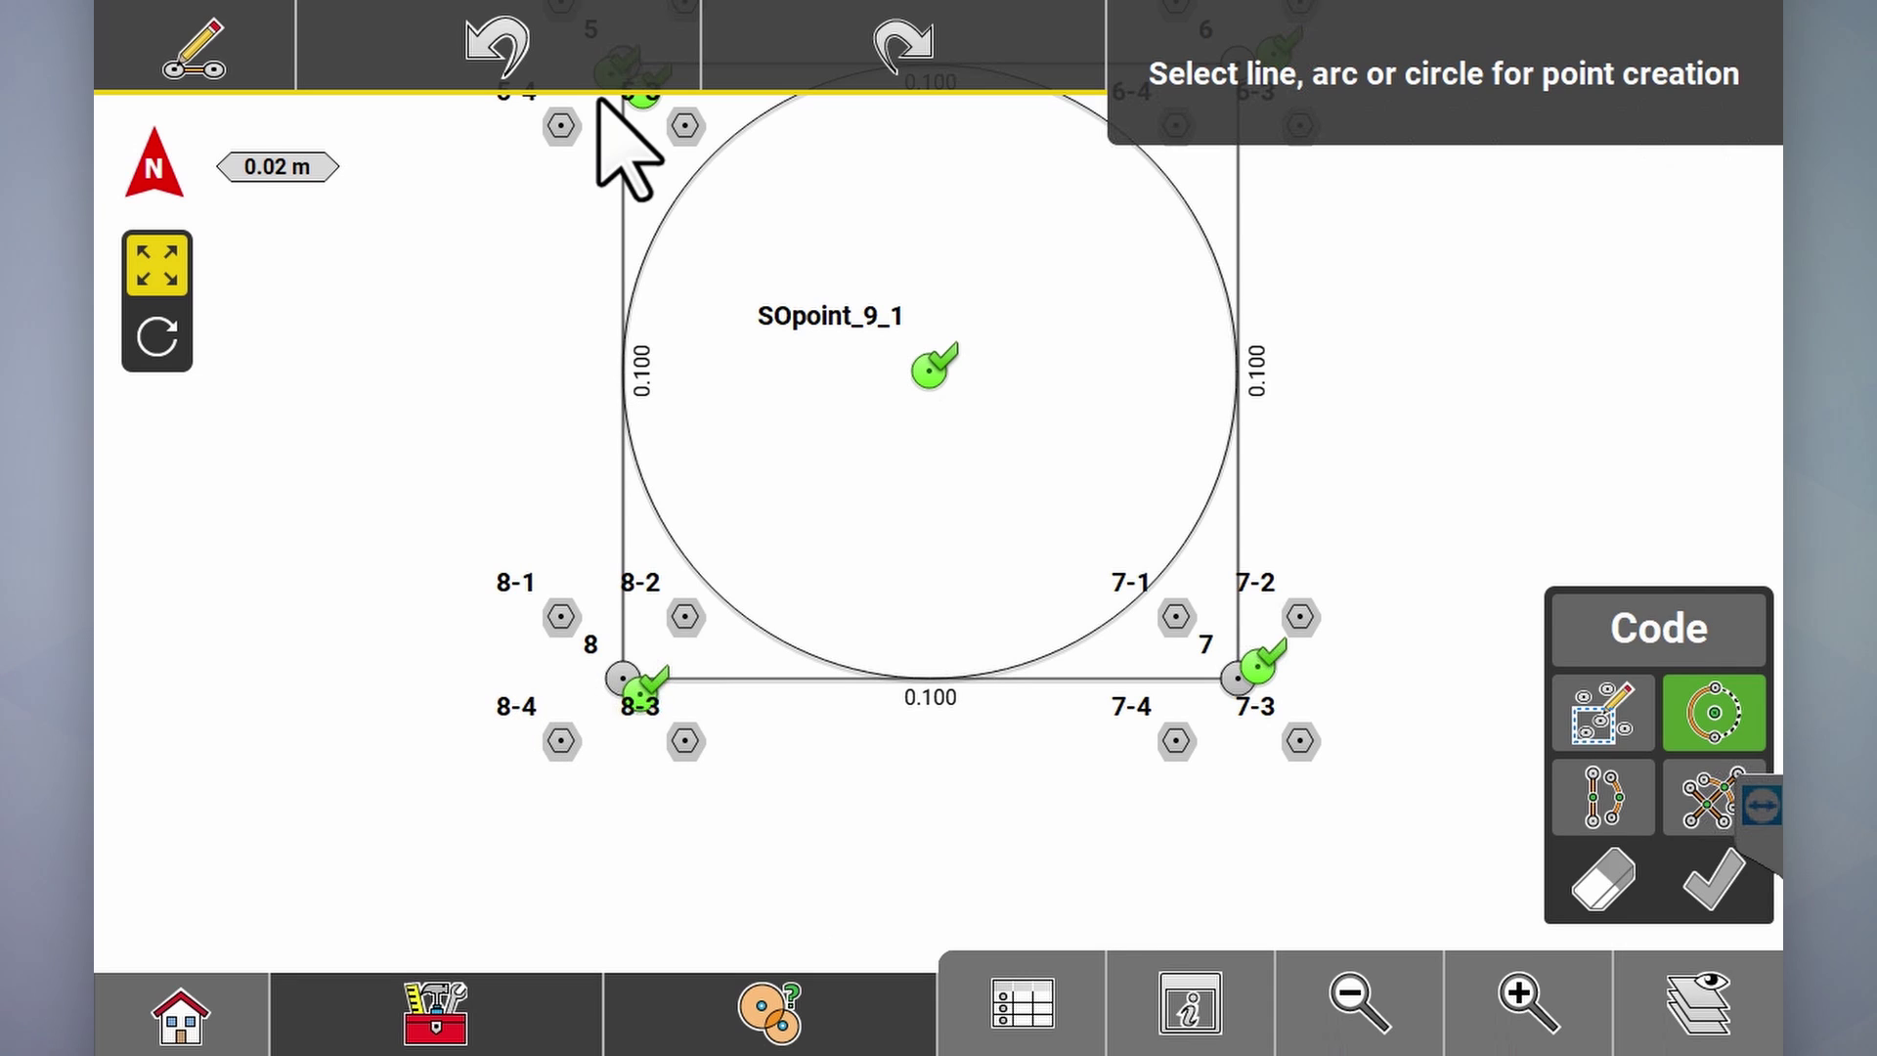
click(1185, 212)
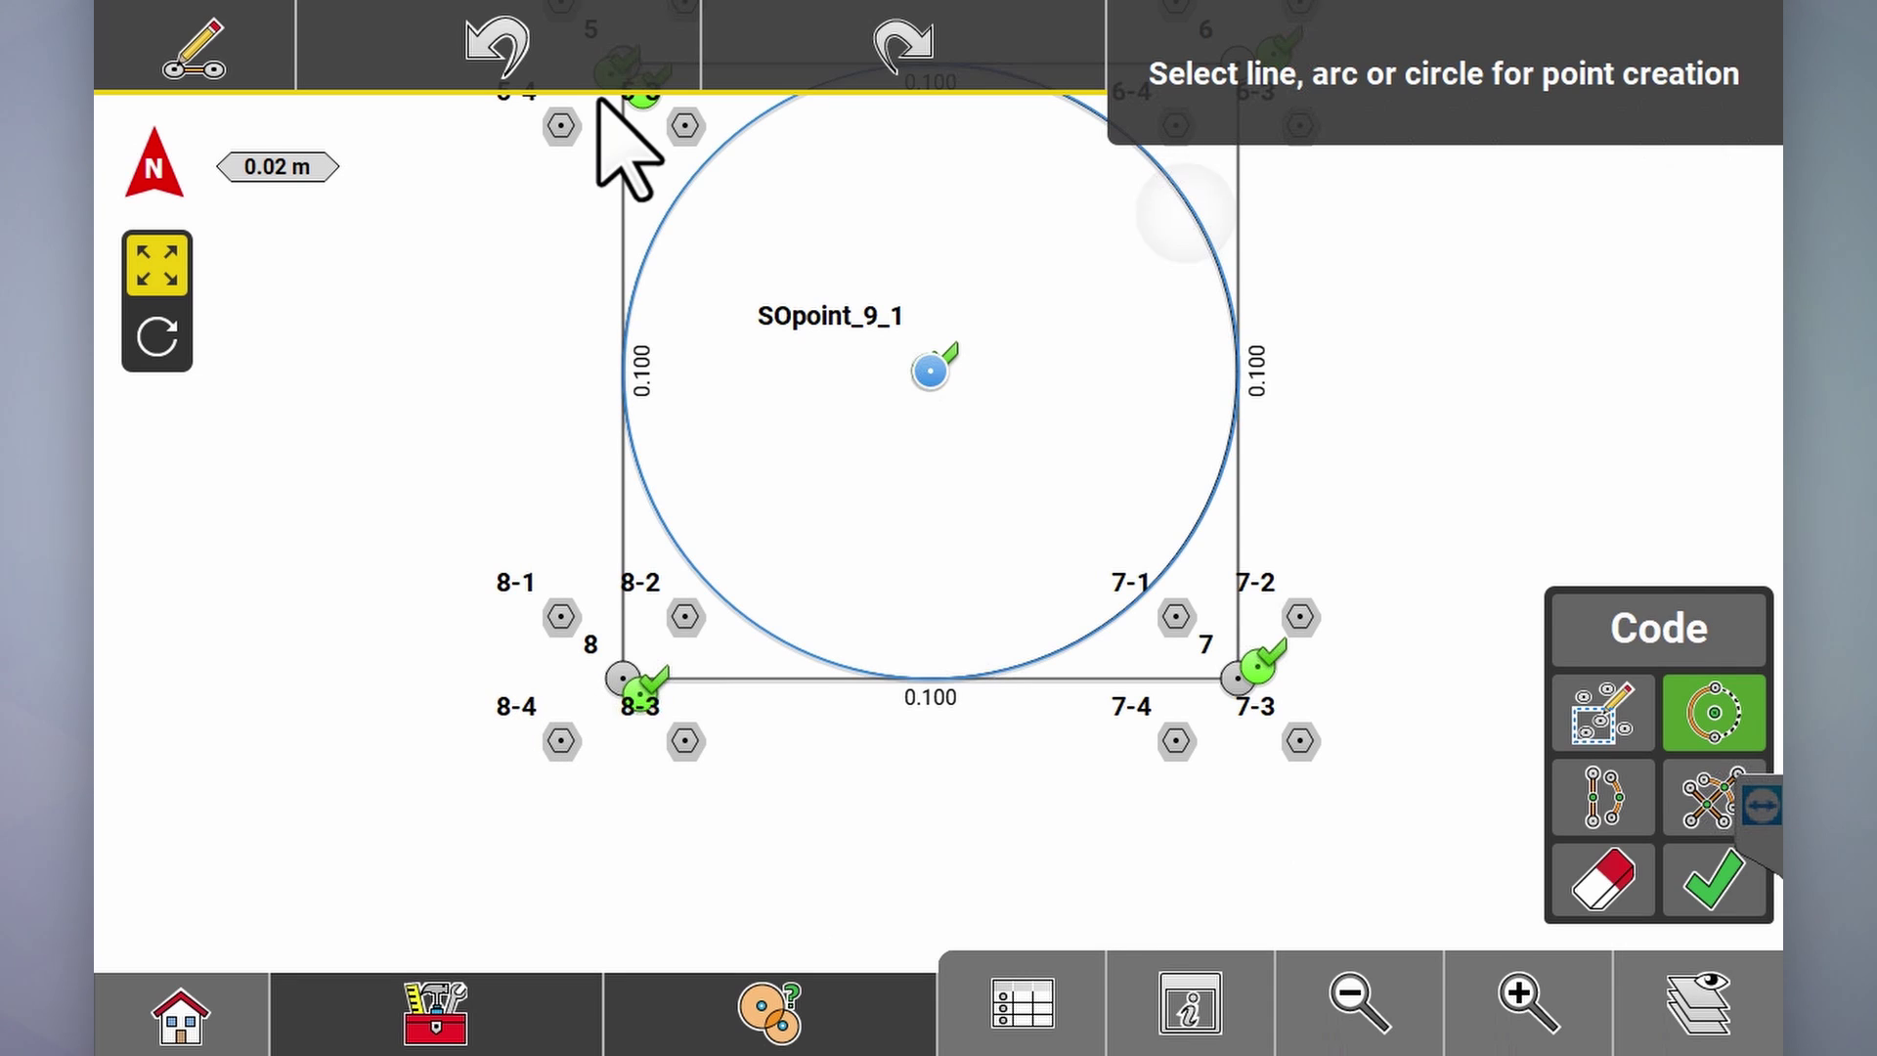